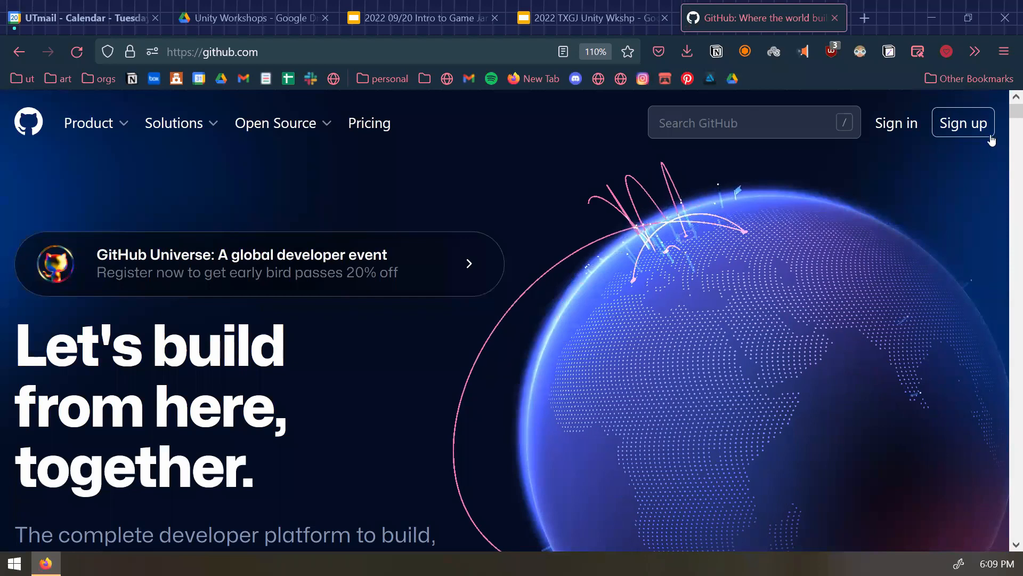
Open GitHub's Join GitHub sign-up page for a new account.
click(984, 132)
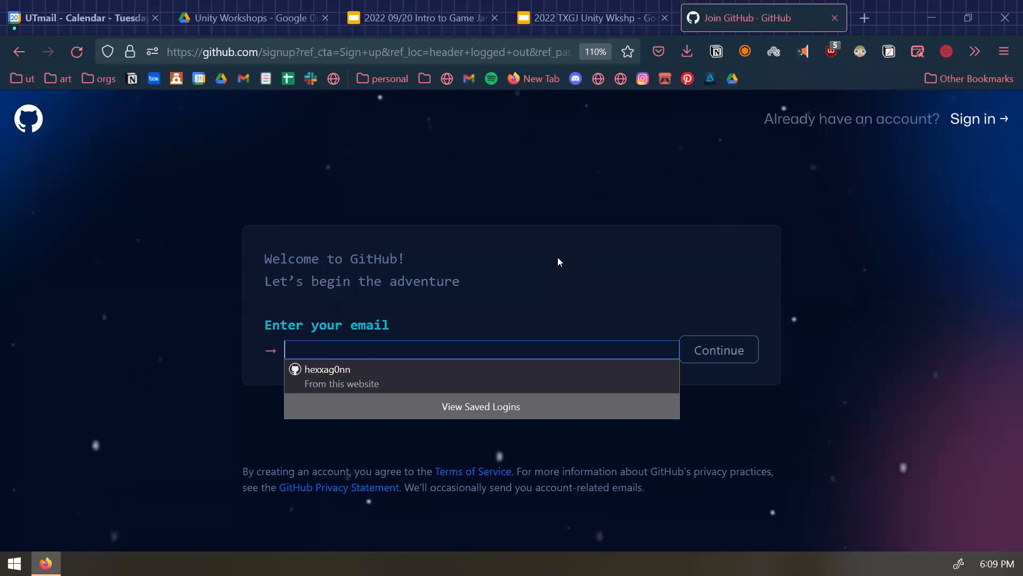
click(355, 59)
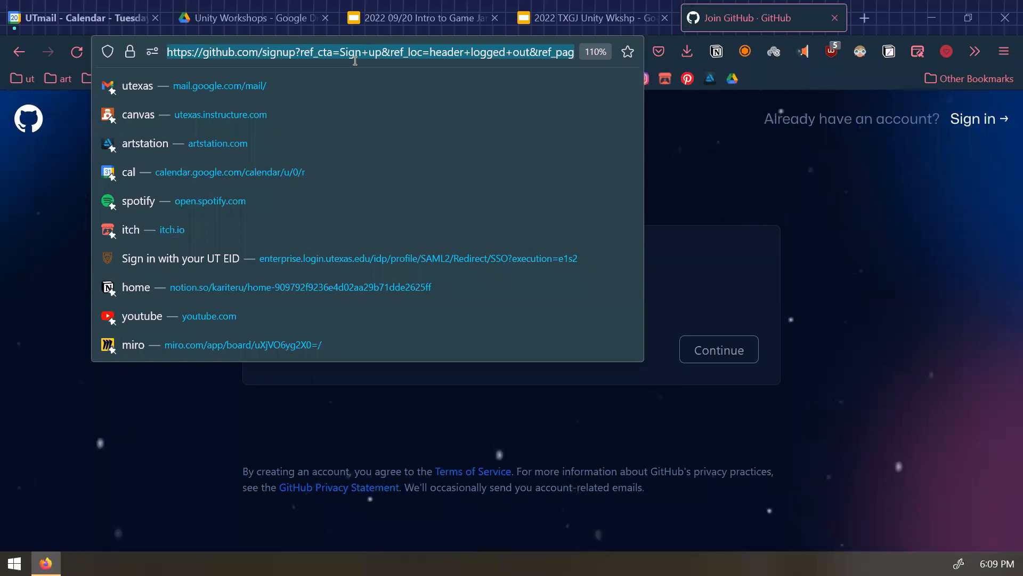
Go to education.github.com in the browser.
text(educa)
key(BackSpace)
key(BackSpace)
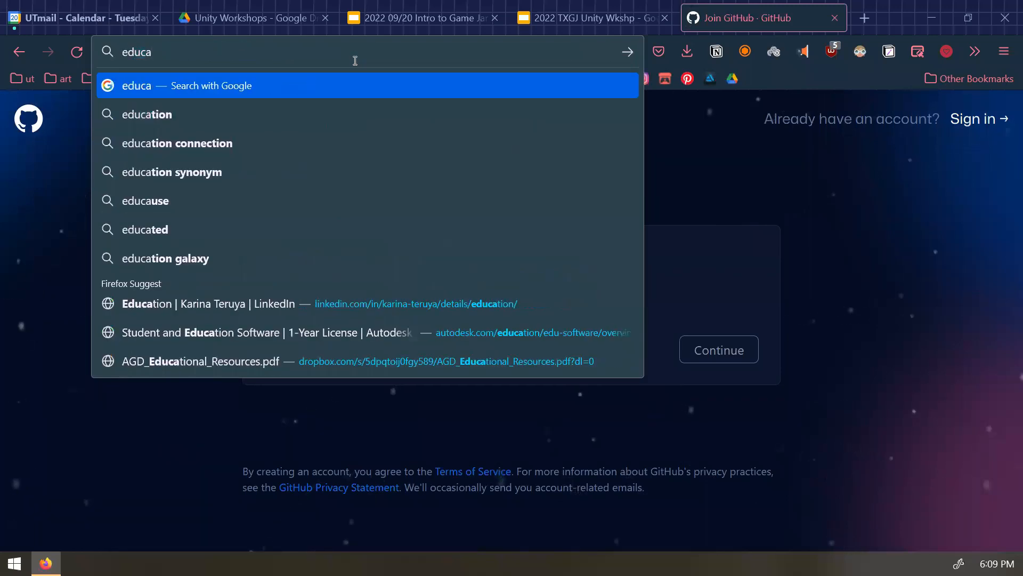
text(ation.github)
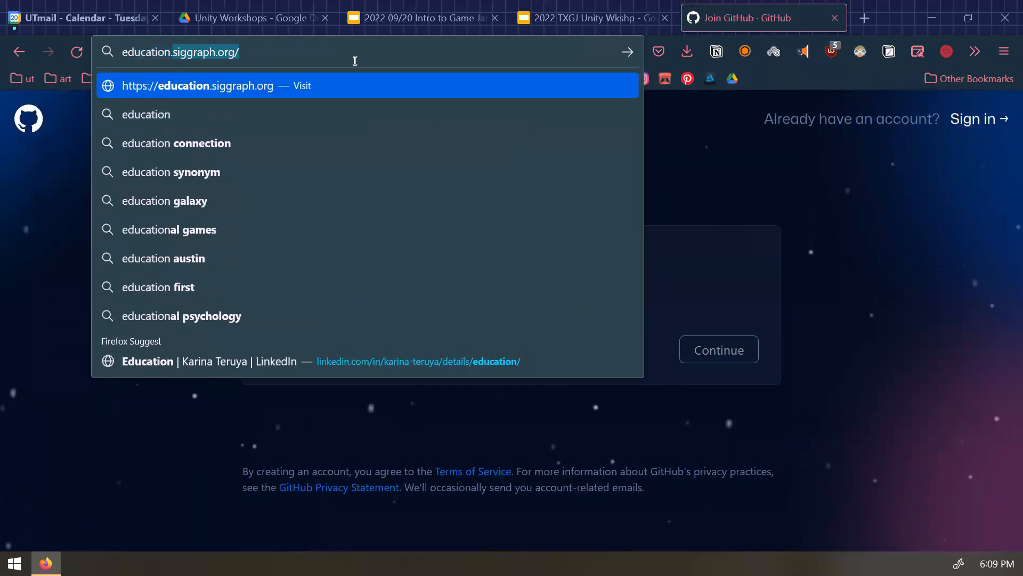
text(.com)
key(Return)
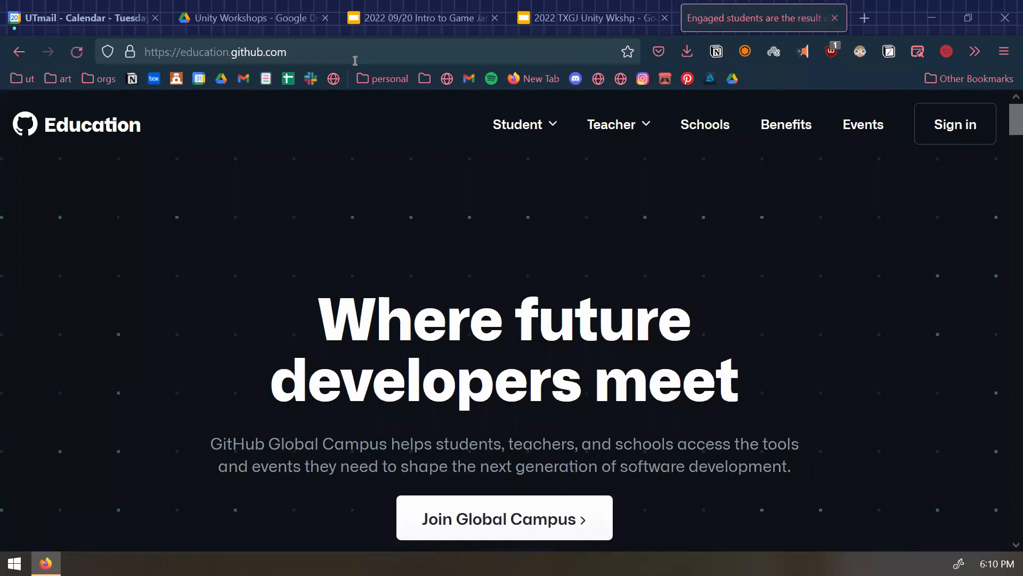
Open the Global Campus Student Developer Pack benefits overview and scroll through it.
click(454, 507)
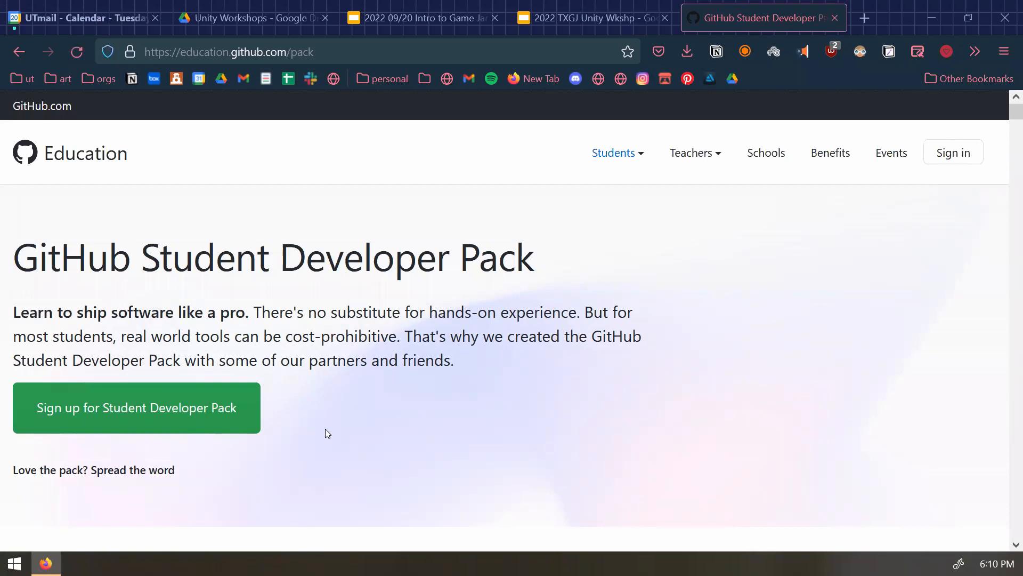
click(201, 420)
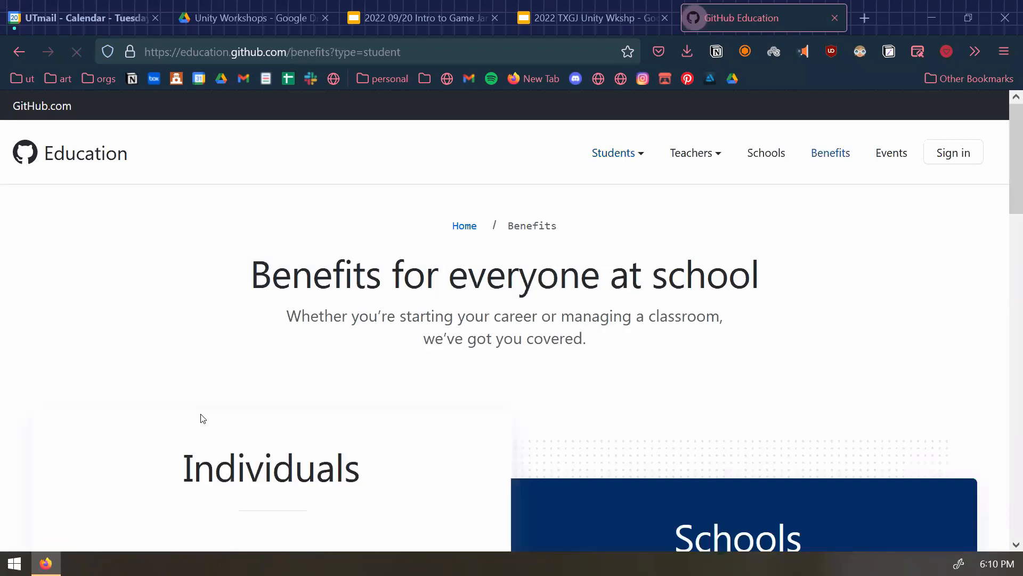
scroll(202, 418, down, 5)
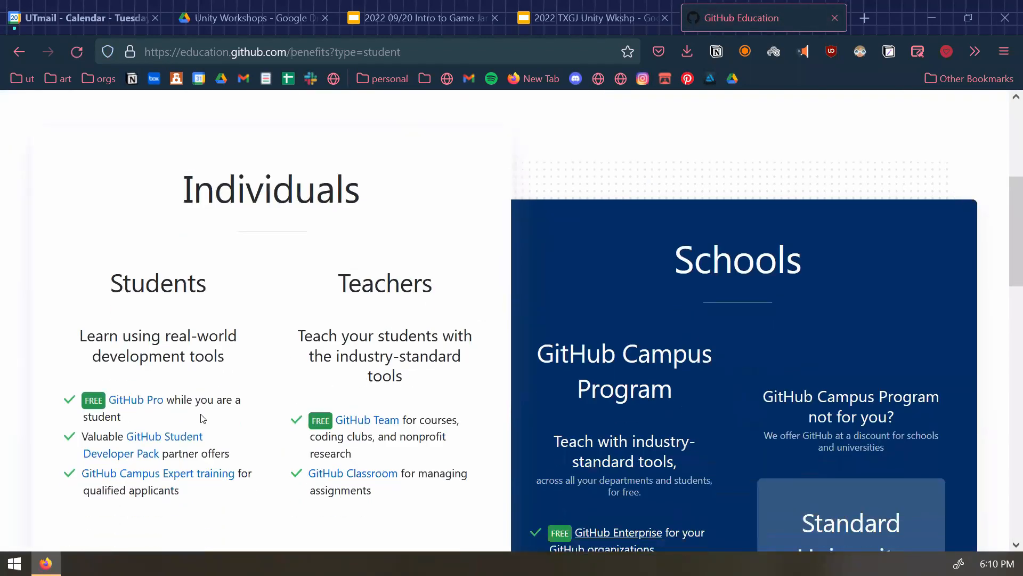
drag(143, 336, 128, 361)
Sign in with the saved account details and enter the emailed device verification code.
click(150, 511)
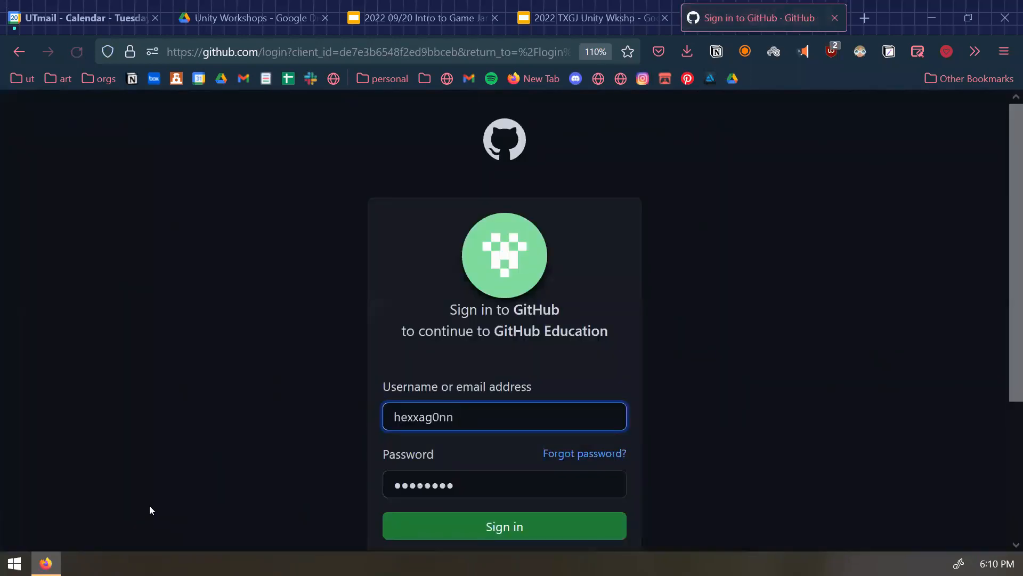
scroll(151, 510, down, 2)
scroll(150, 510, down, 1)
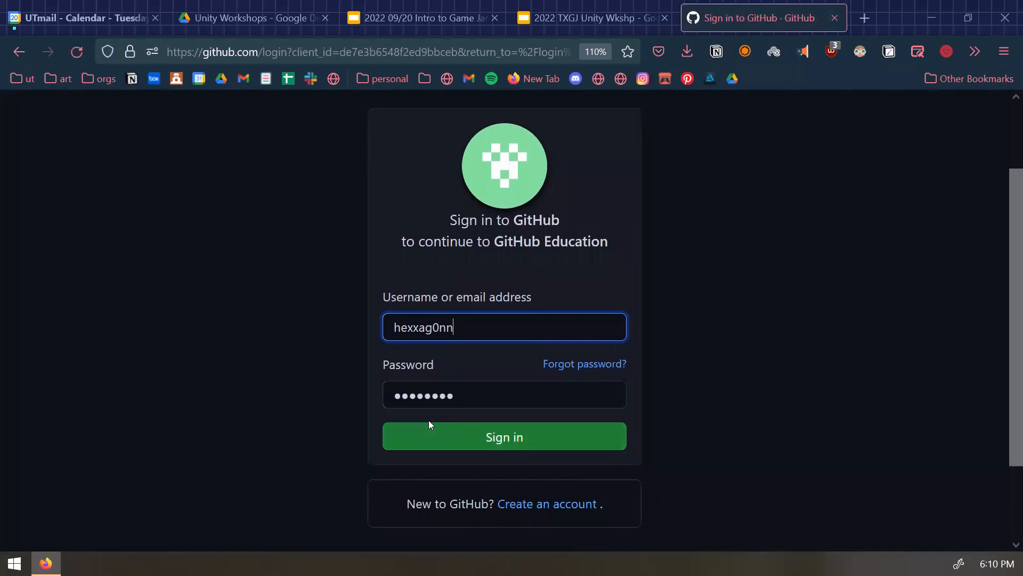
click(421, 444)
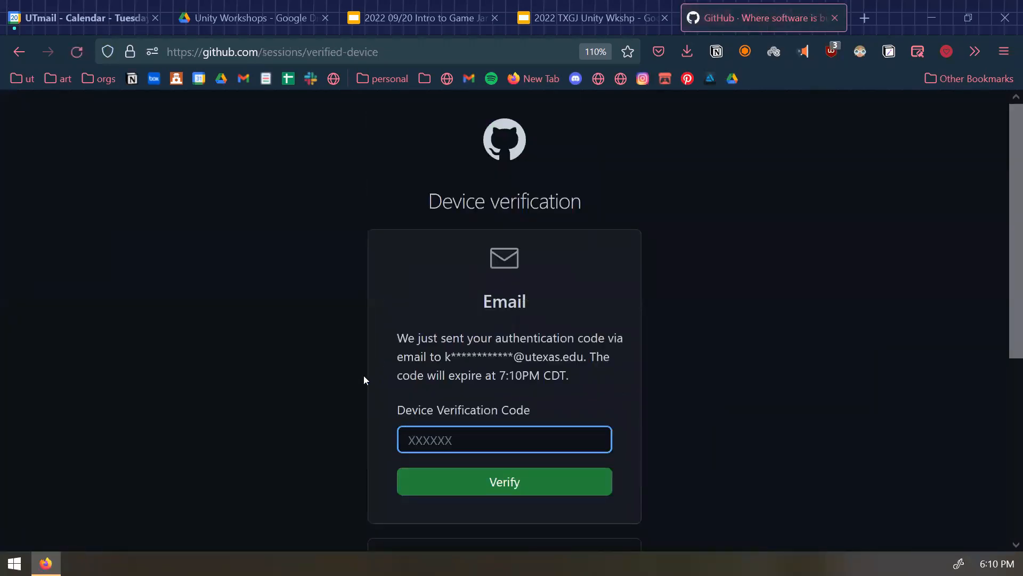
scroll(363, 375, down, 3)
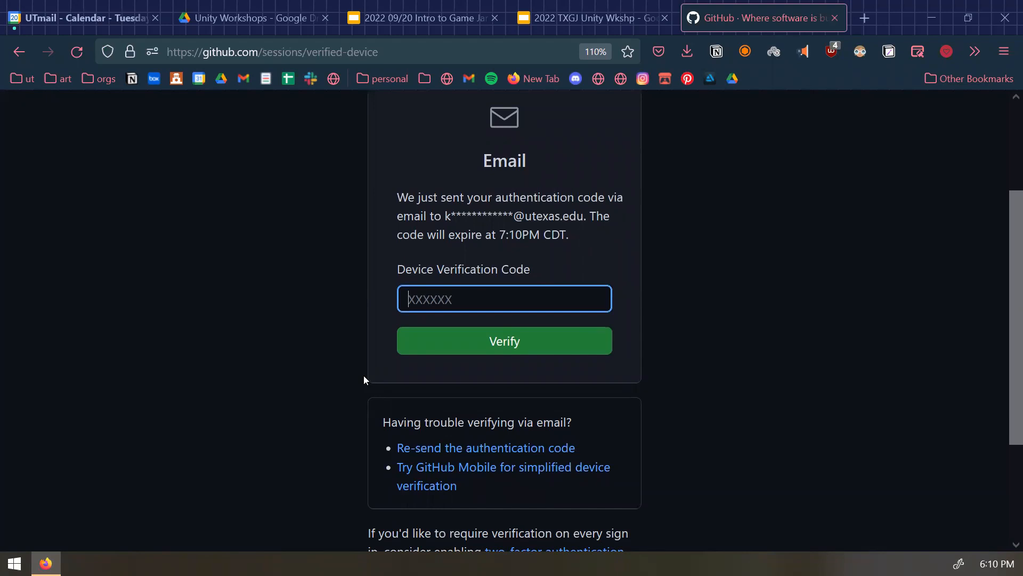
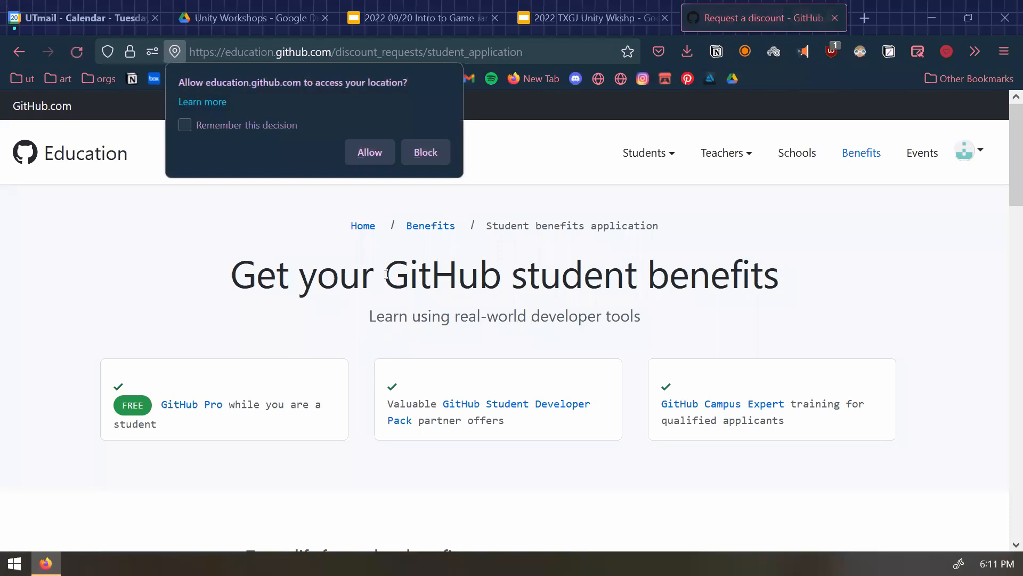
Block GitHub Education's request for location access.
click(432, 160)
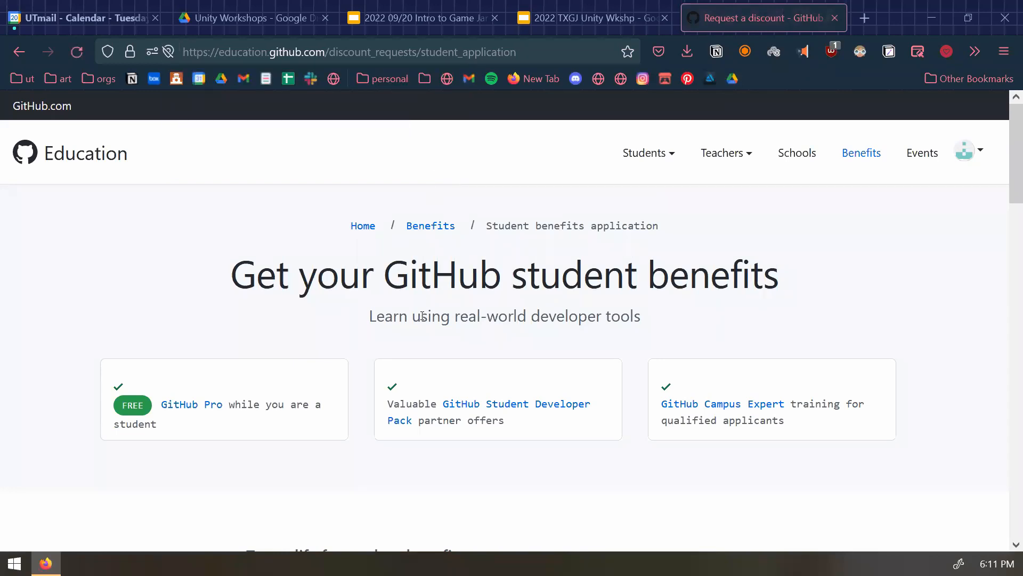
scroll(424, 319, down, 1)
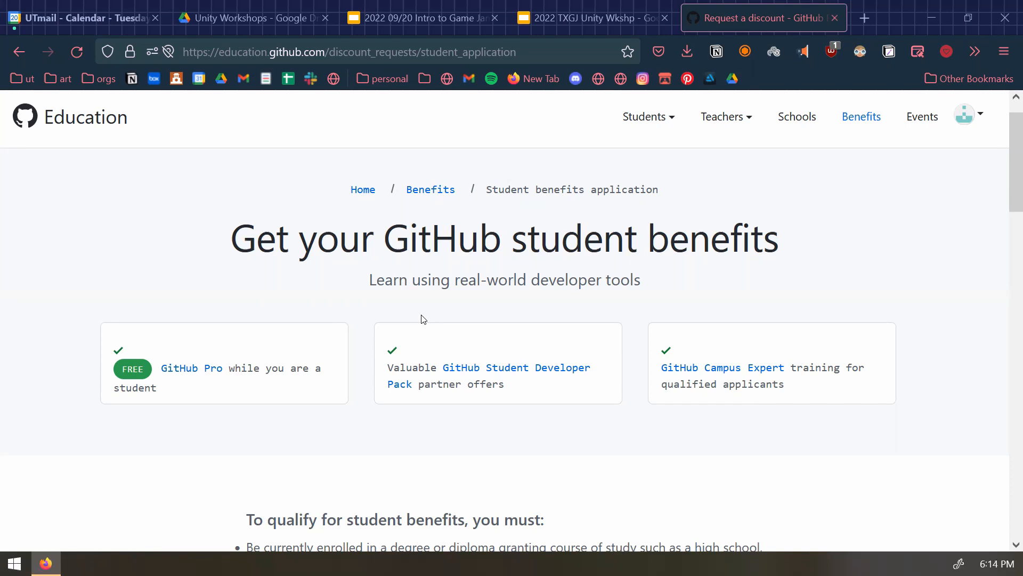
scroll(423, 319, down, 3)
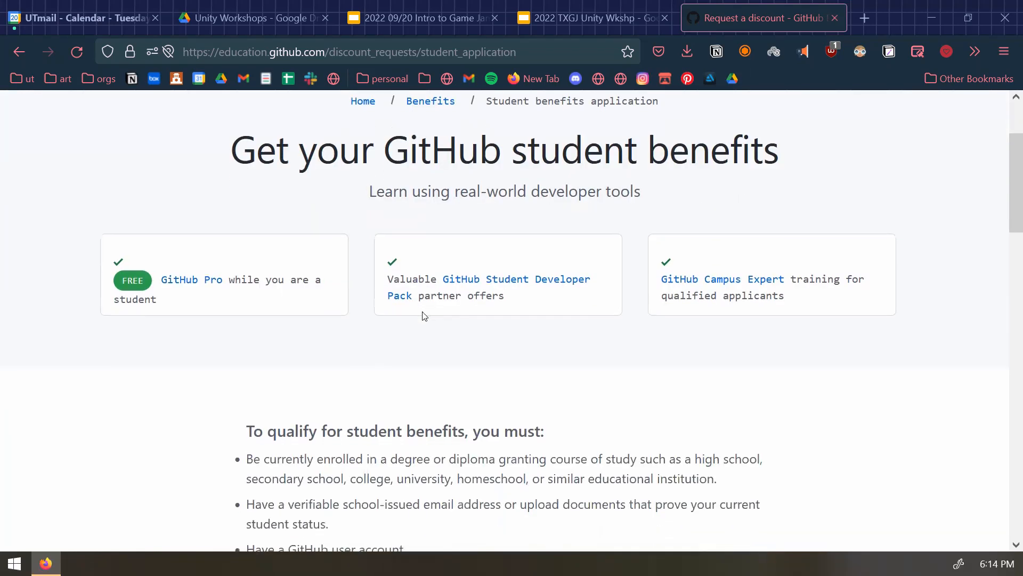
scroll(423, 316, down, 3)
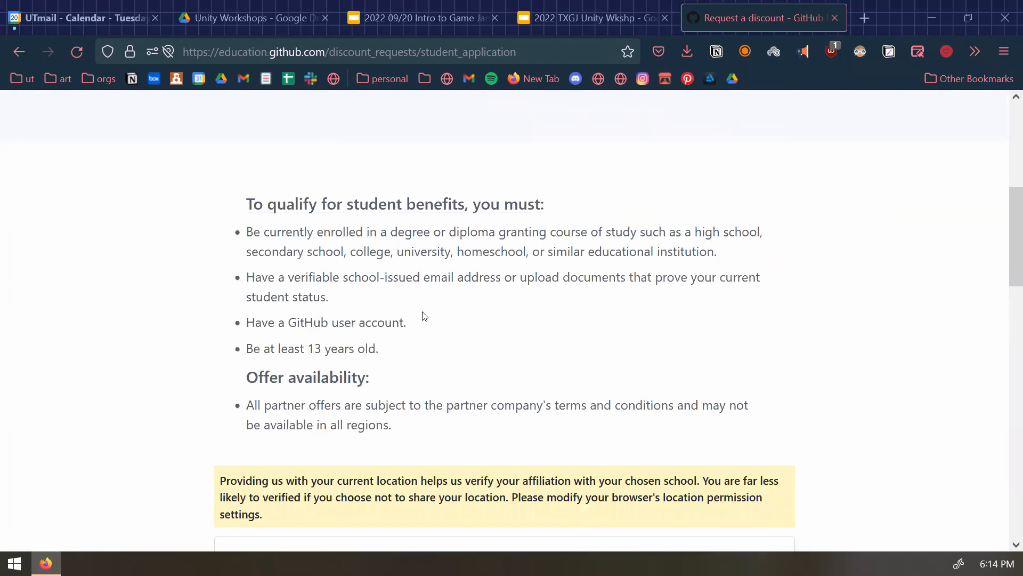
scroll(425, 316, down, 8)
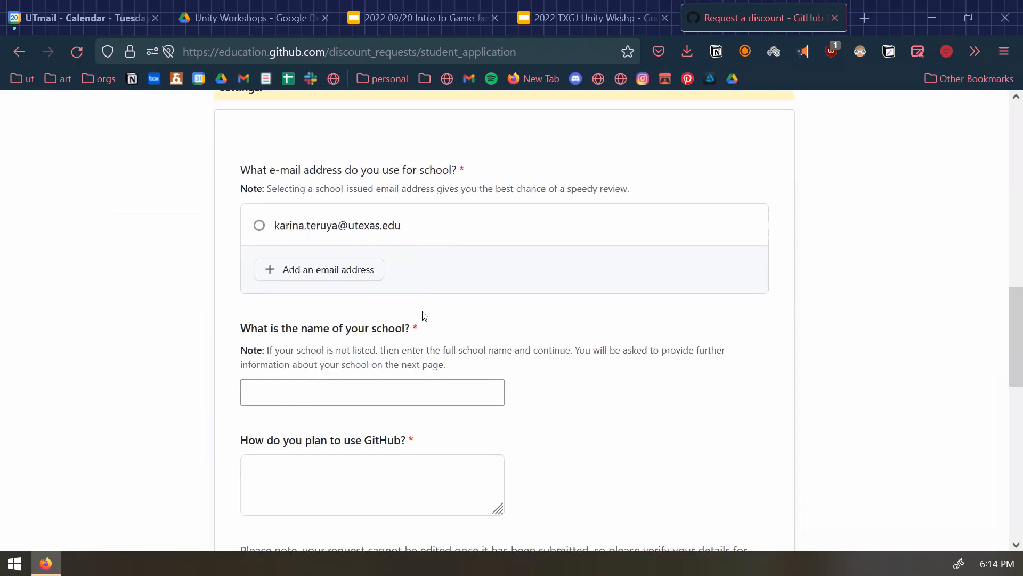
scroll(425, 316, down, 1)
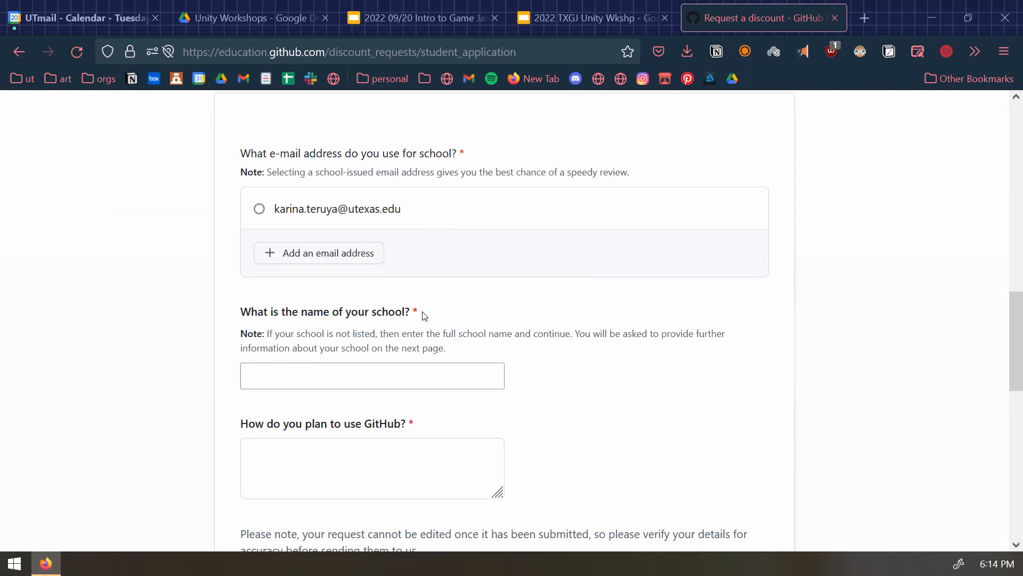
scroll(425, 315, down, 4)
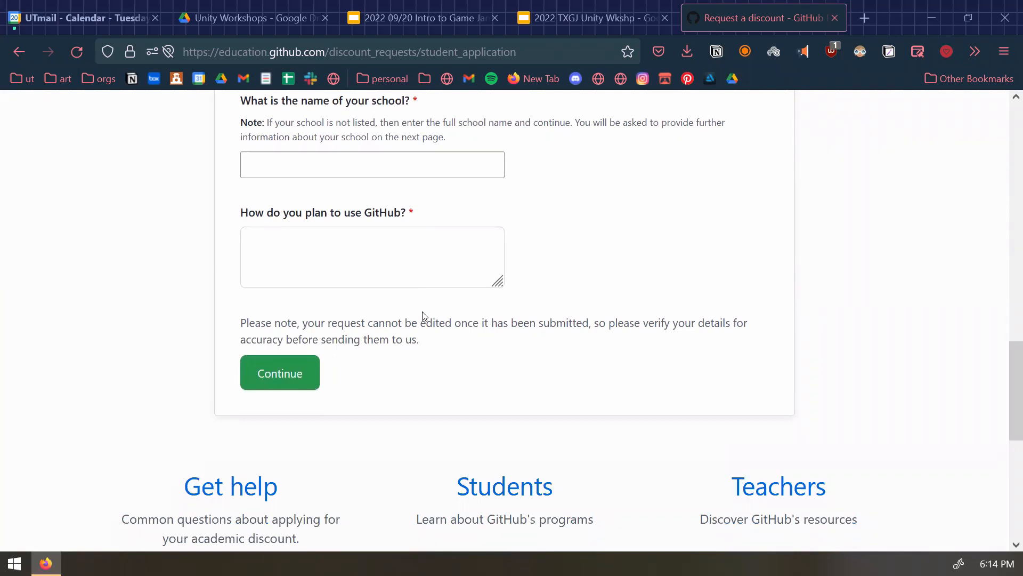
Enter 'UT Austin' in the school name field.
scroll(424, 315, up, 1)
right_click(421, 315)
click(325, 156)
drag(325, 171, 319, 187)
click(319, 193)
text(UT Austin)
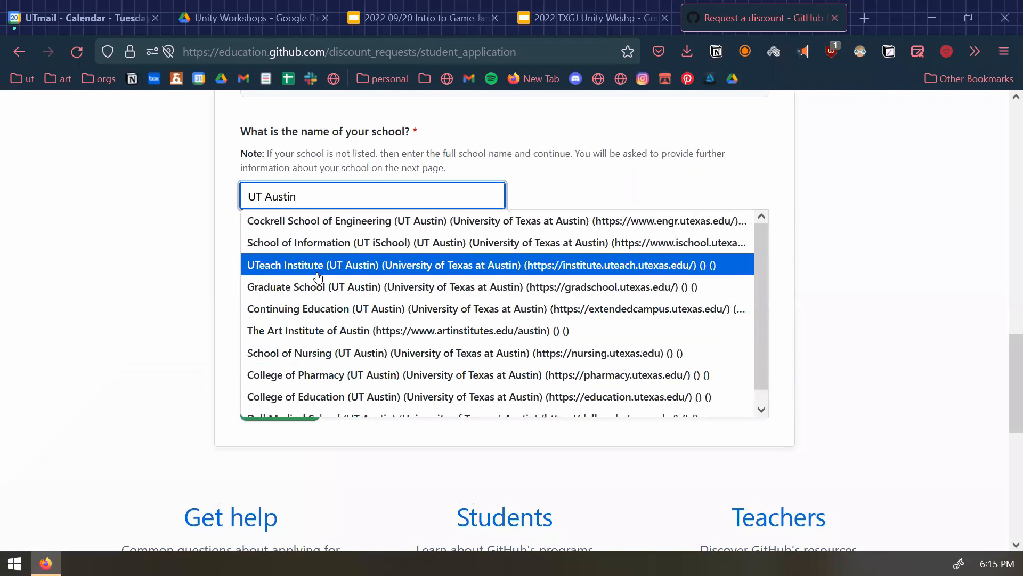
Retype the school as 'University of Texas Austin' and select College of Fine Arts (UT Austin).
scroll(319, 276, down, 1)
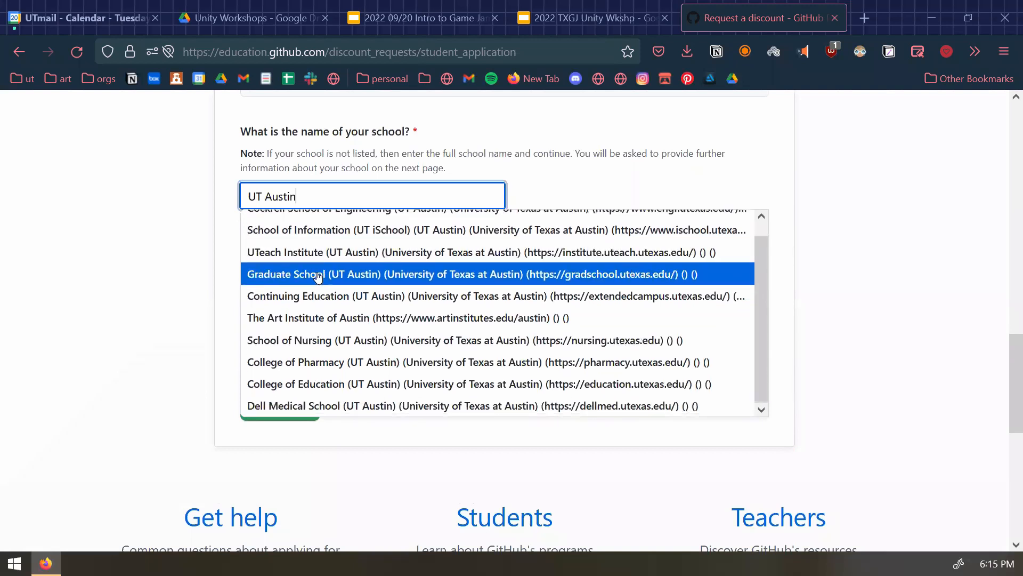
scroll(318, 277, up, 1)
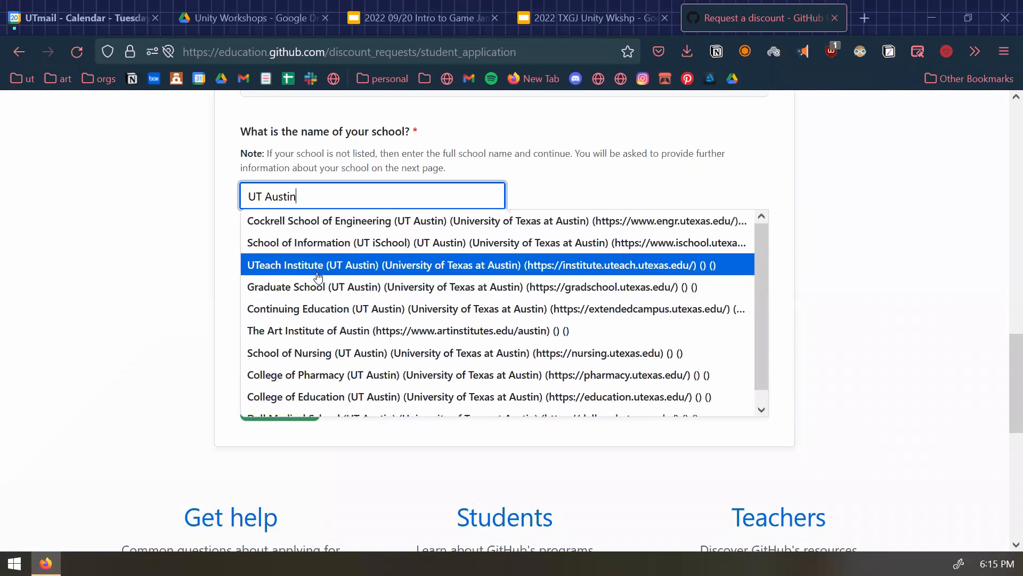
scroll(318, 277, down, 1)
scroll(318, 277, up, 1)
key(BackSpace)
key(BackSpace)
key(BackSpace)
key(BackSpace)
key(BackSpace)
key(BackSpace)
key(BackSpace)
key(BackSpace)
key(BackSpace)
text(University of Texas)
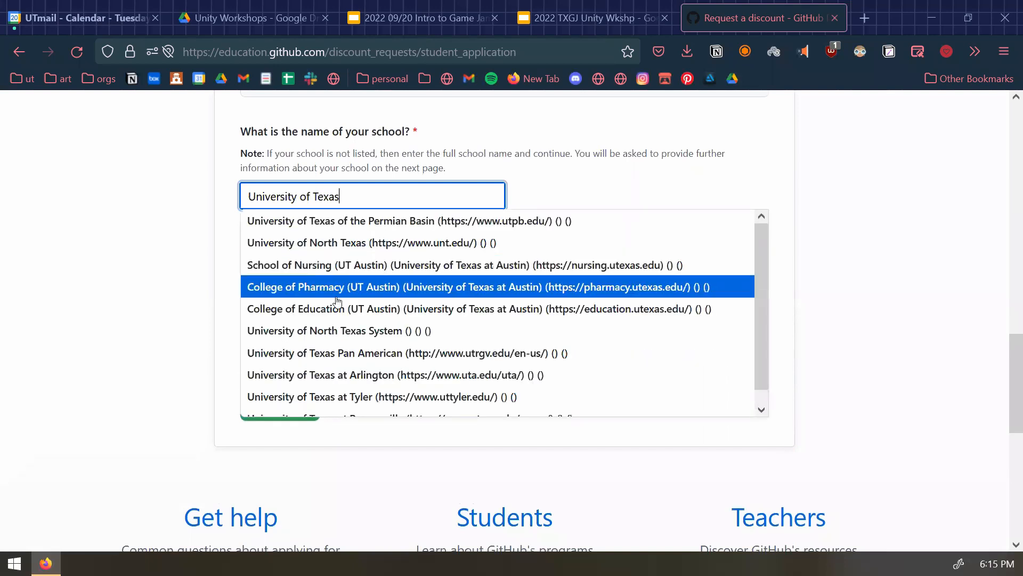
text( Austin)
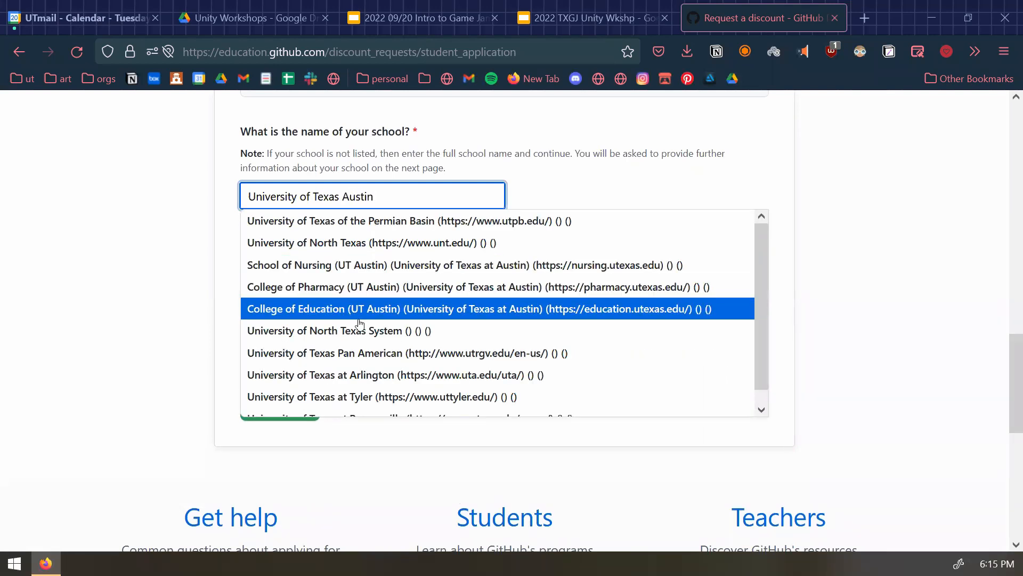
scroll(373, 314, down, 1)
scroll(380, 295, down, 1)
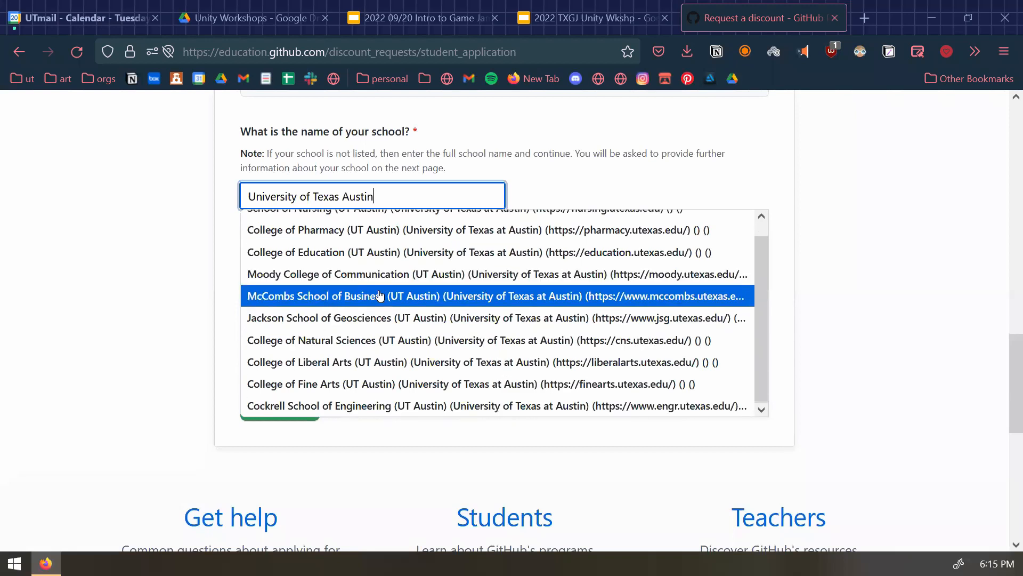
click(371, 383)
Answer the GitHub-use question: 'I plan to code and work on projects with my classmates. :)'.
click(340, 311)
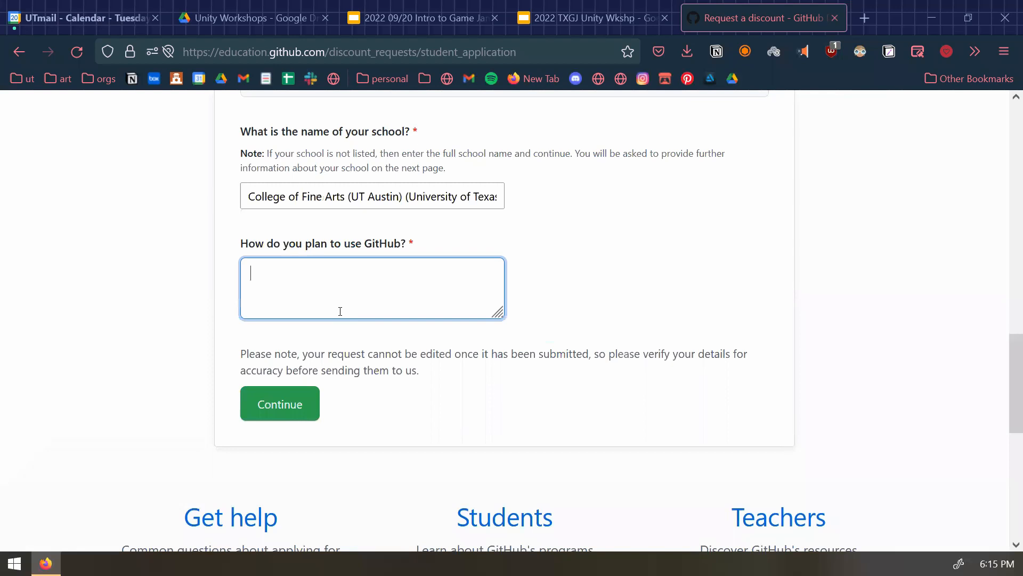
text(Ip)
key(BackSpace)
text(plan to code and work on pro)
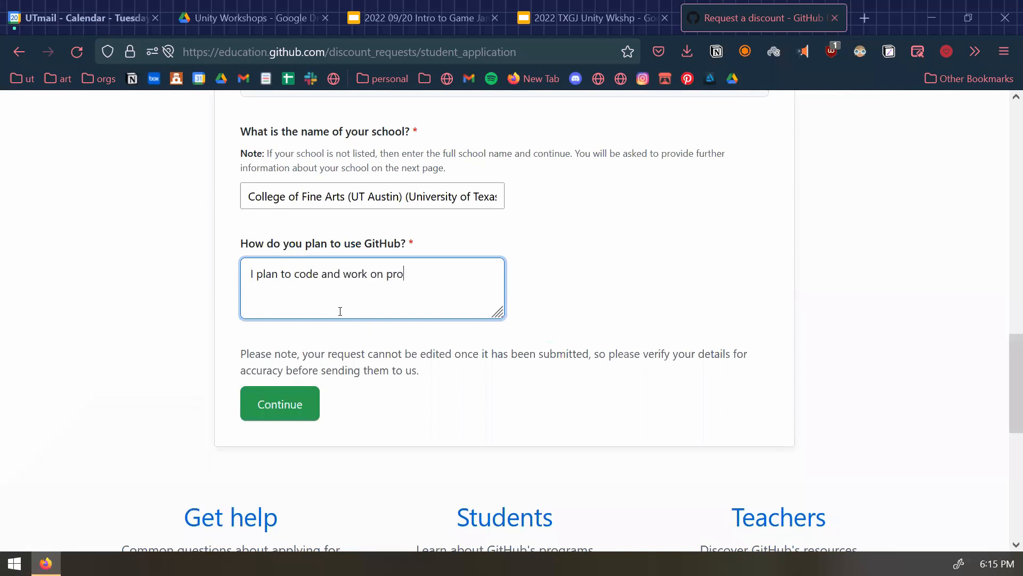
text(jects with my classmates. :))
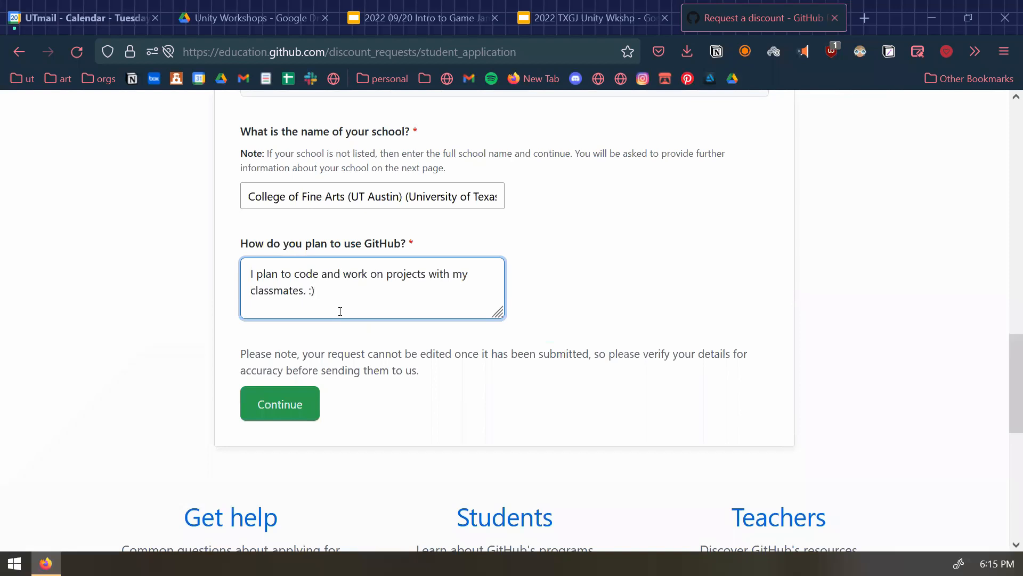
Drop the trailing smiley from the answer and submit the application with Continue.
key(BackSpace)
key(BackSpace)
click(315, 394)
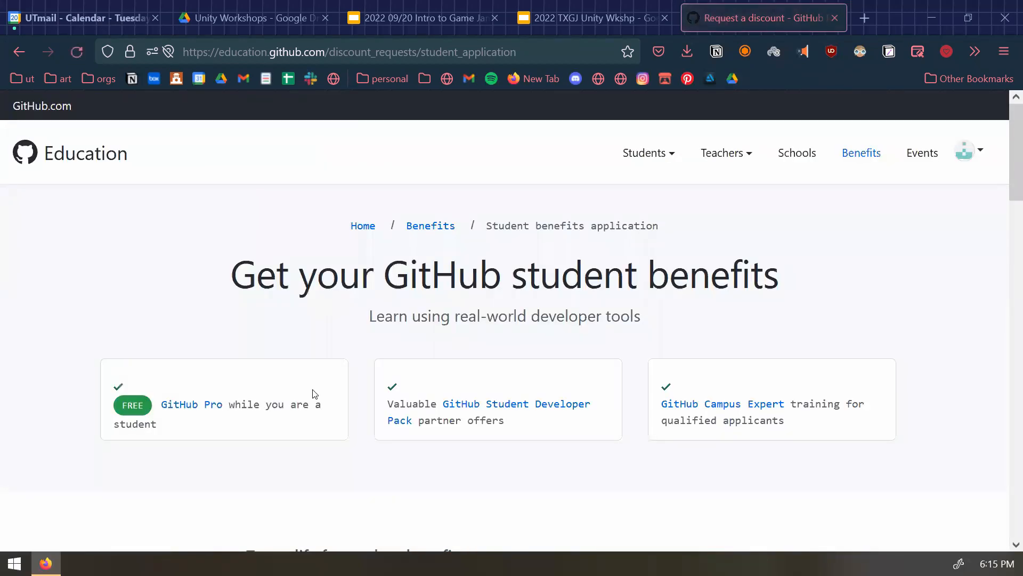
scroll(315, 395, down, 8)
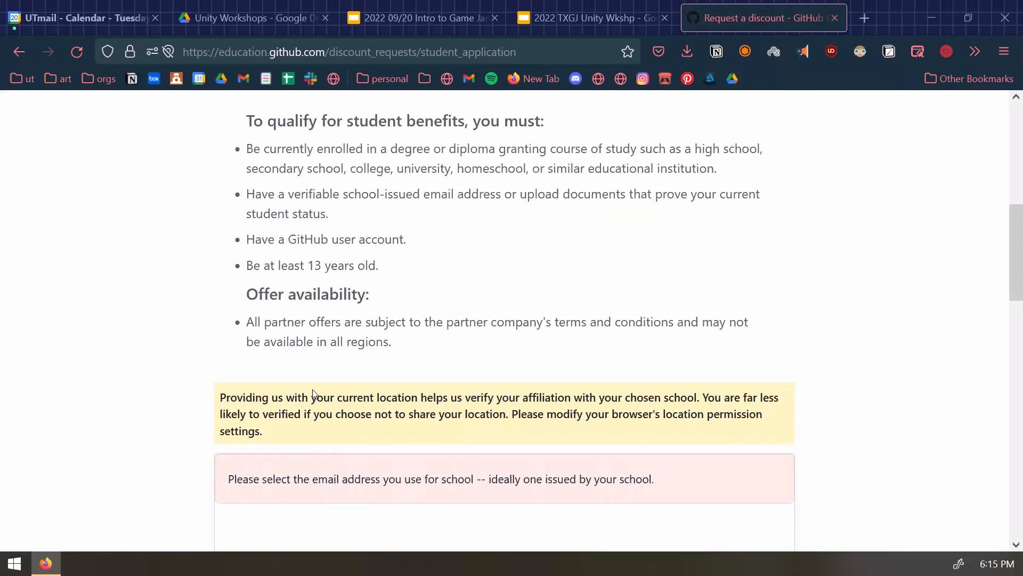
Review the reloaded, blank application form and select the listed school e-mail address.
scroll(315, 394, up, 1)
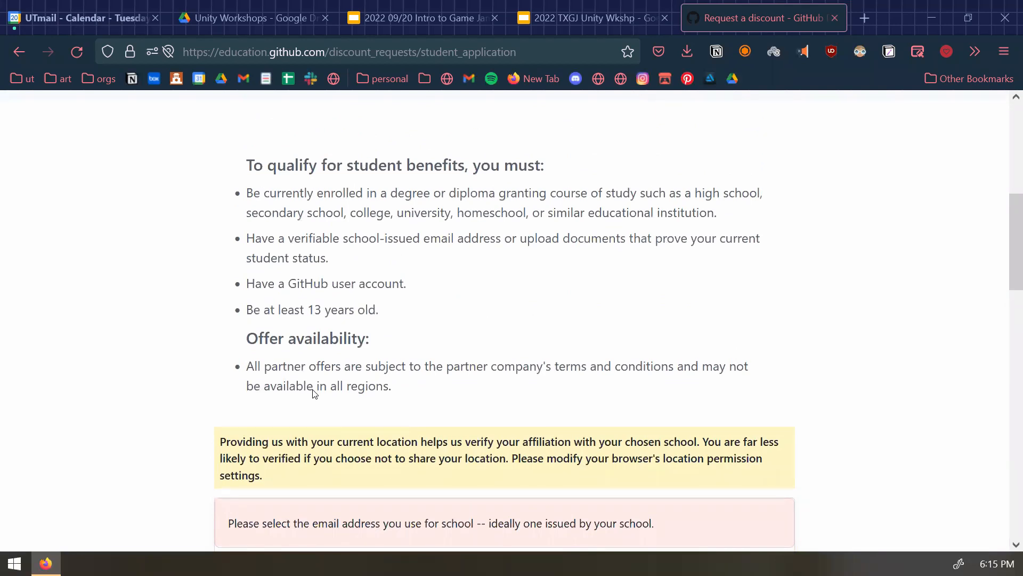
scroll(315, 395, down, 8)
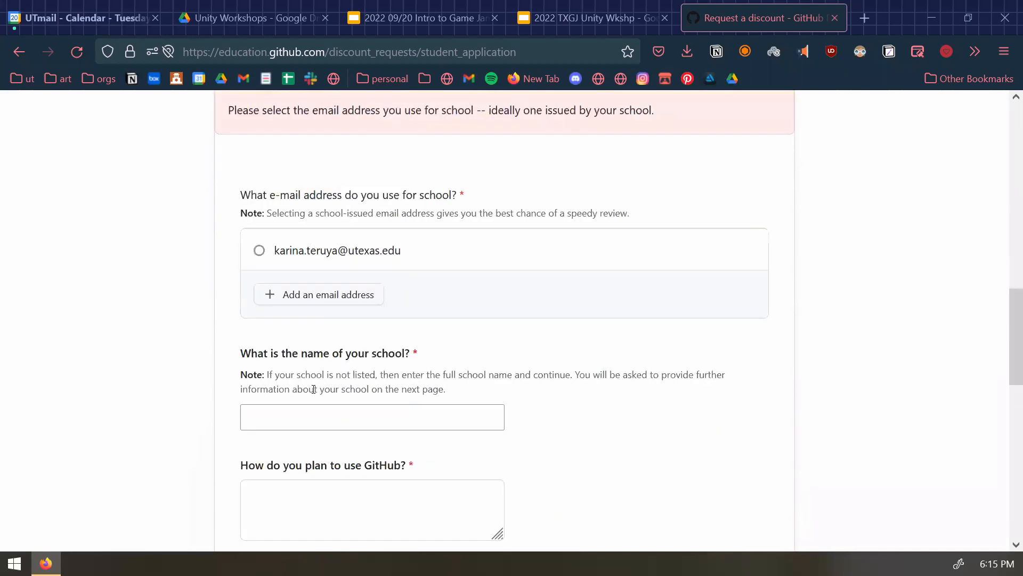
scroll(313, 389, down, 3)
scroll(313, 392, up, 7)
scroll(313, 393, down, 3)
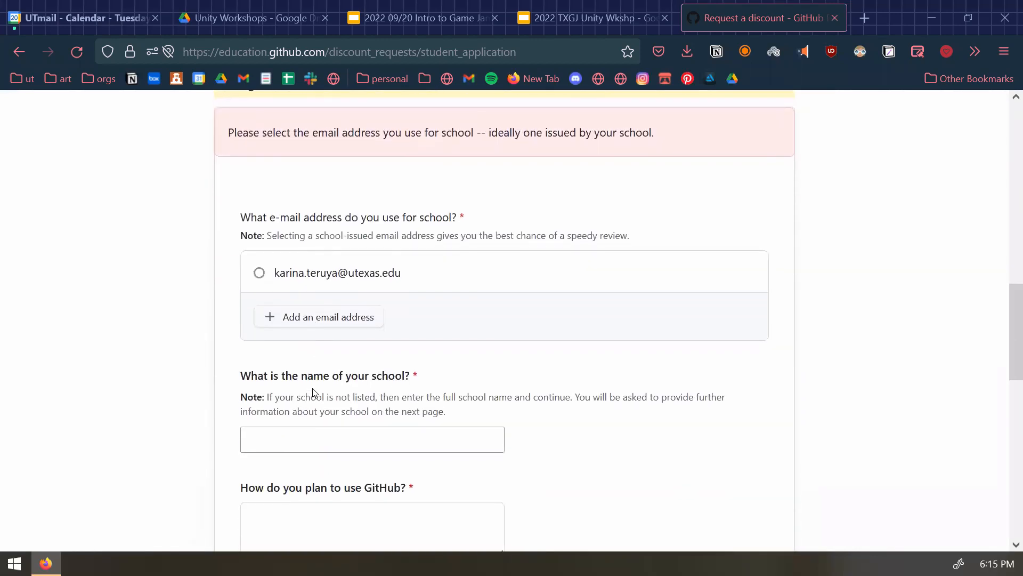
scroll(313, 393, up, 1)
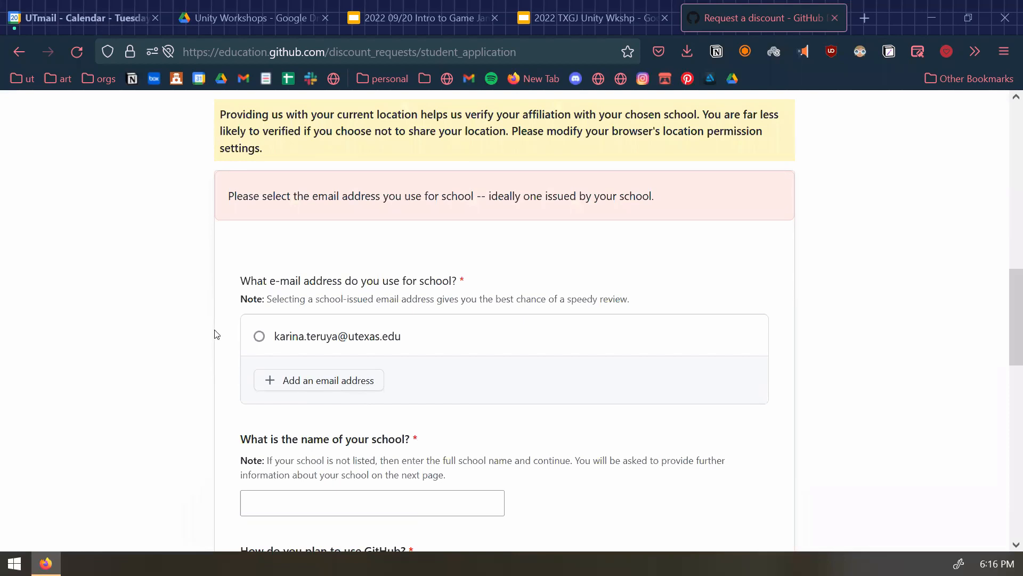
scroll(216, 335, down, 4)
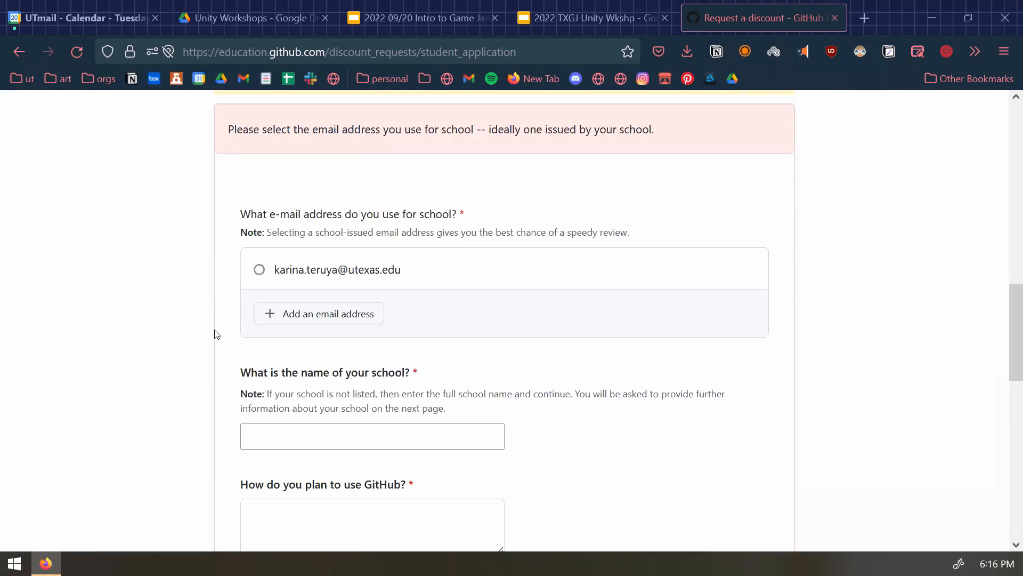
scroll(217, 335, up, 8)
scroll(216, 334, down, 3)
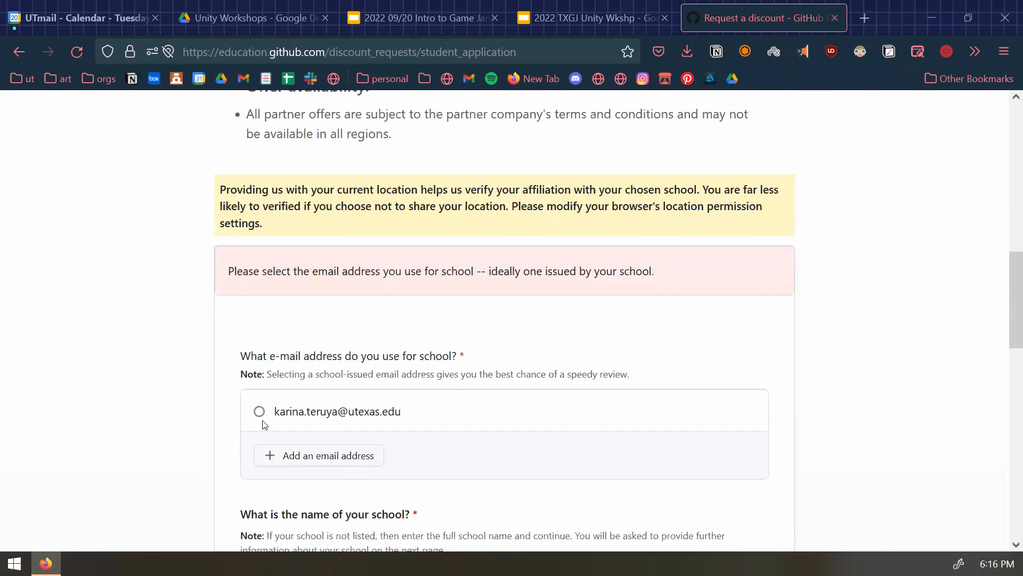
scroll(233, 405, down, 3)
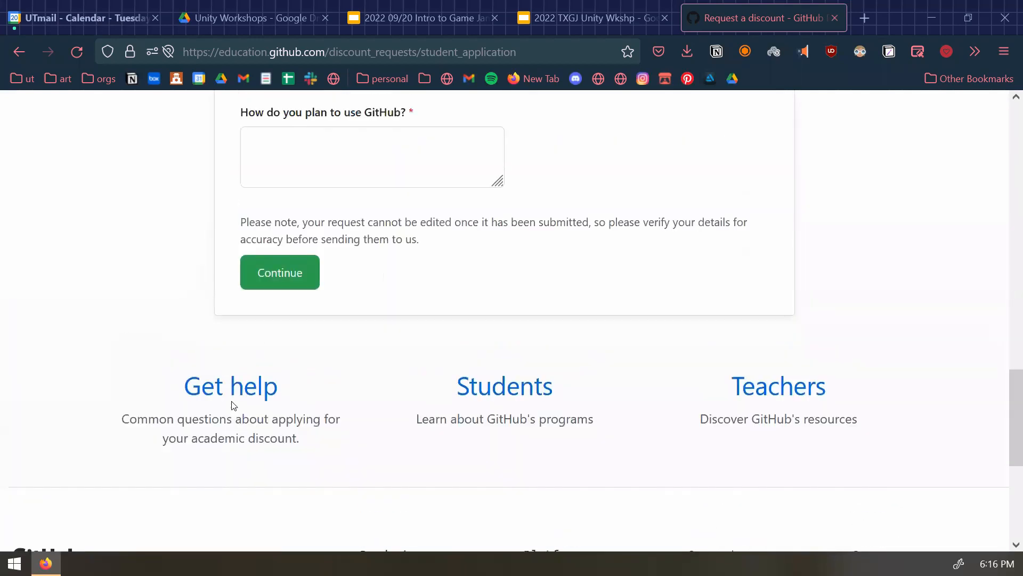
scroll(237, 402, up, 7)
scroll(236, 393, down, 2)
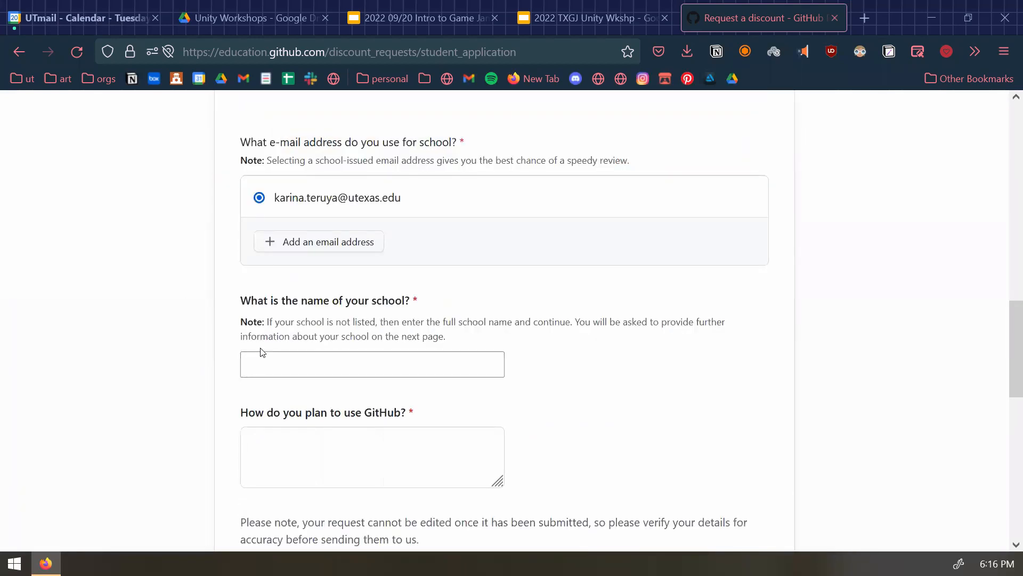
click(263, 355)
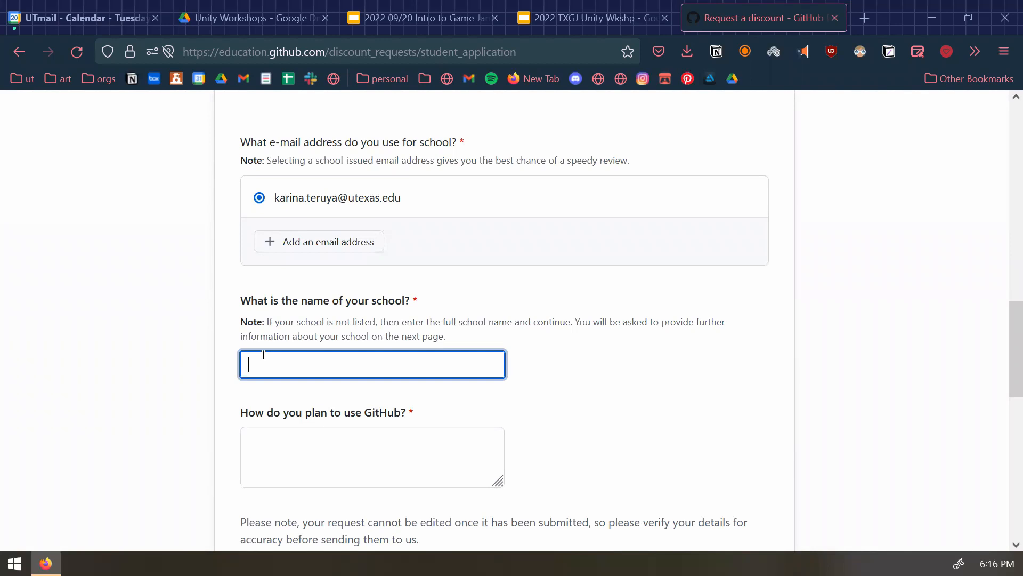
Enter 'University of Texas Austin' and choose College of Fine Arts (UT Austin) as the school.
text(University of Texas)
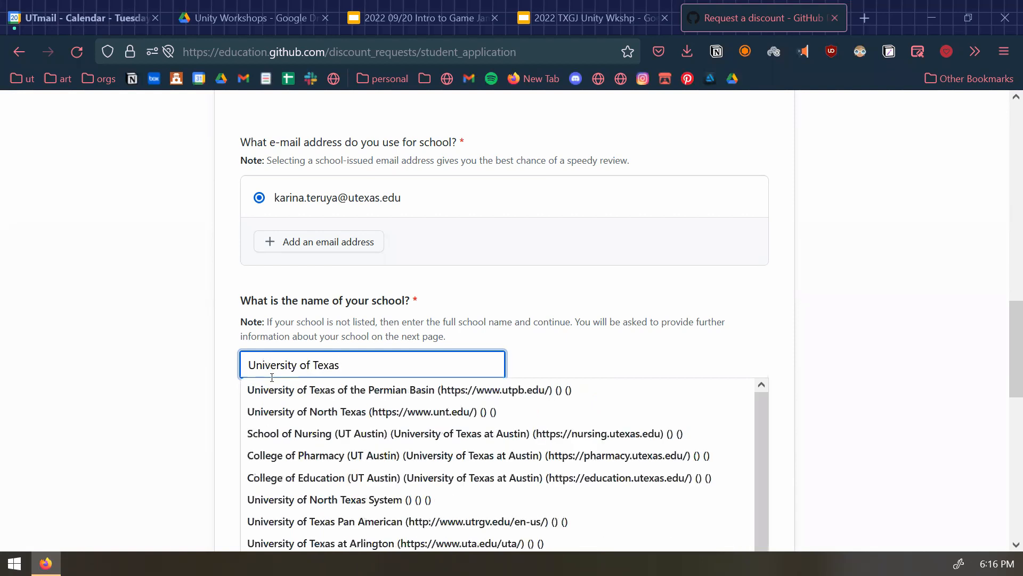
scroll(269, 376, down, 3)
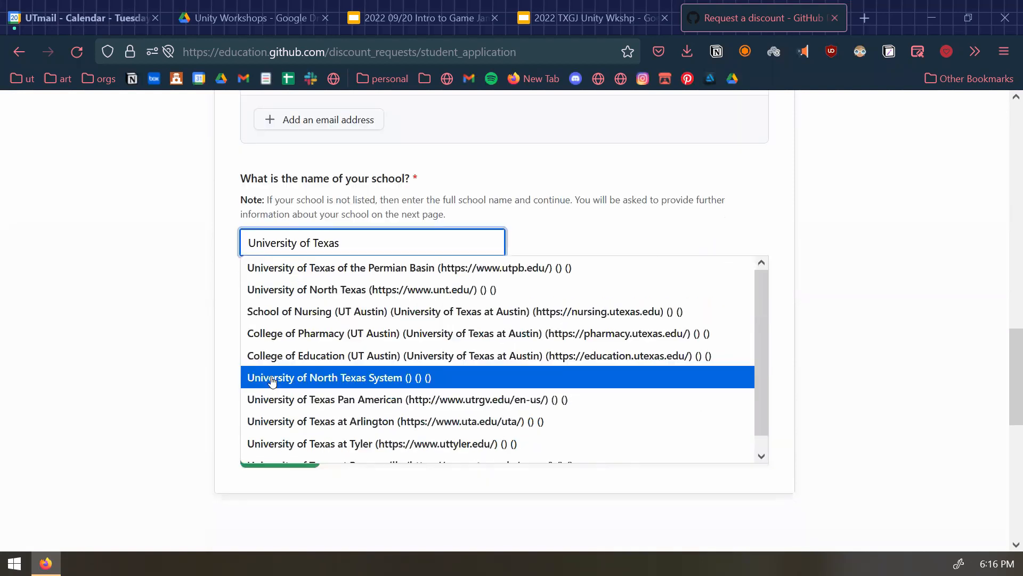
scroll(313, 383, down, 1)
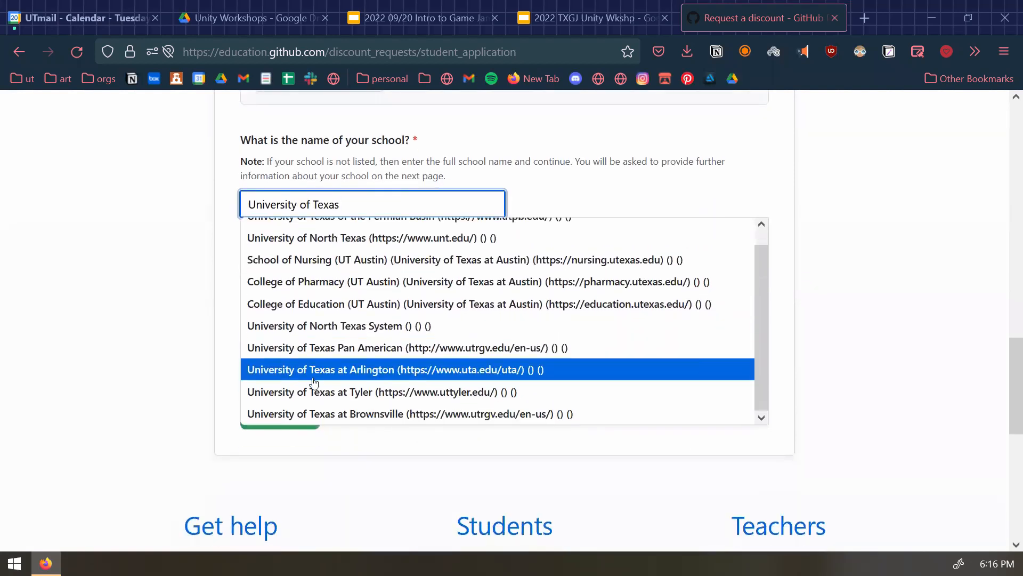
text(Austin)
scroll(330, 389, down, 2)
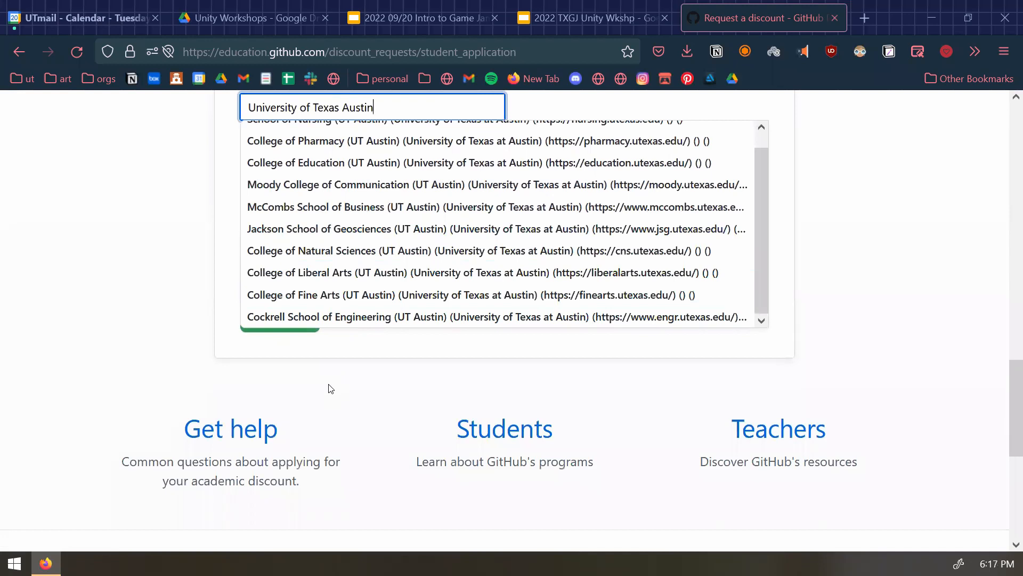
click(319, 300)
click(311, 186)
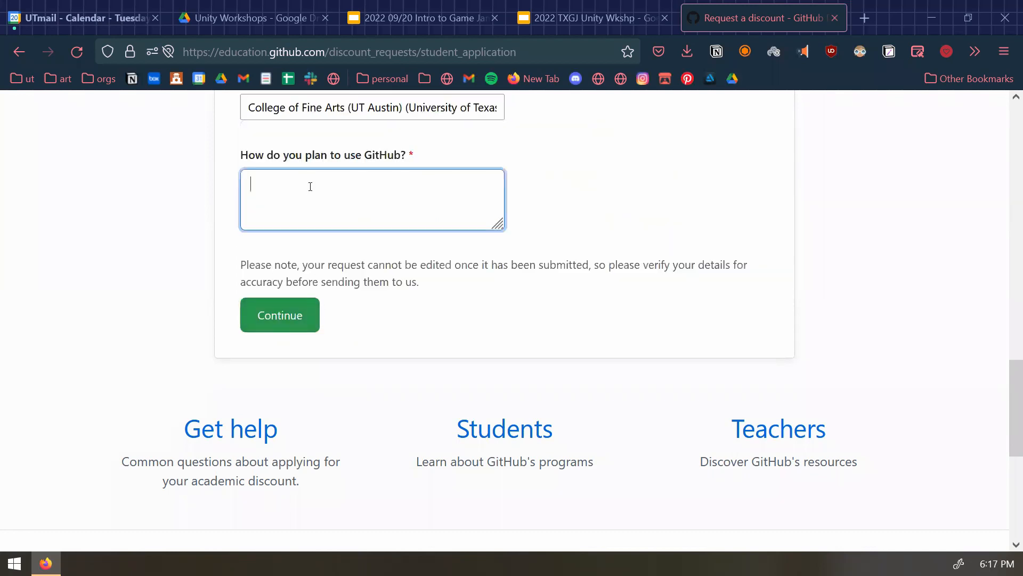
Answer 'I plan to collaborate on coding projects with my classmates.' and continue.
text(I plan to co)
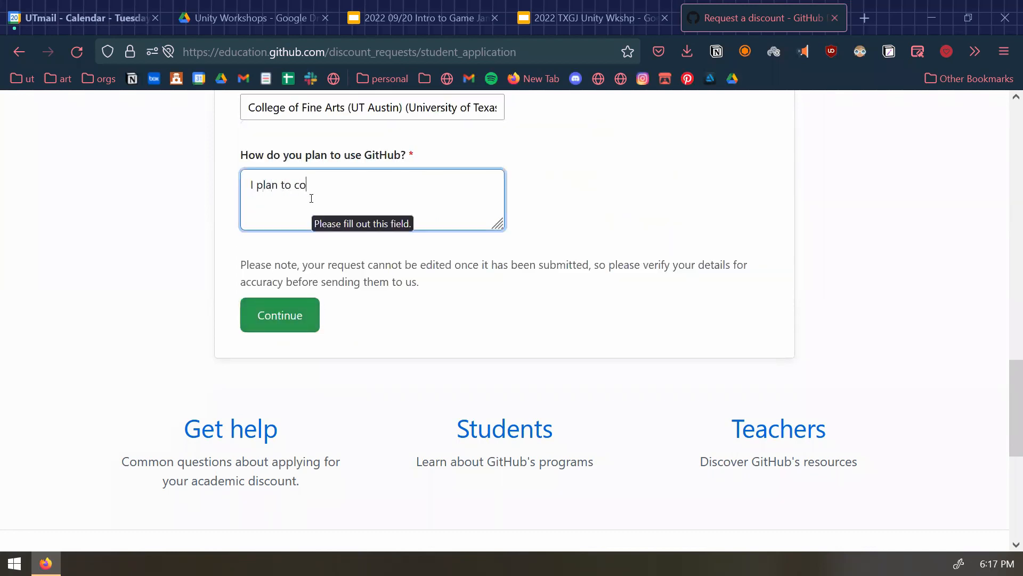
text(llaborate on coding projects with my classmates.)
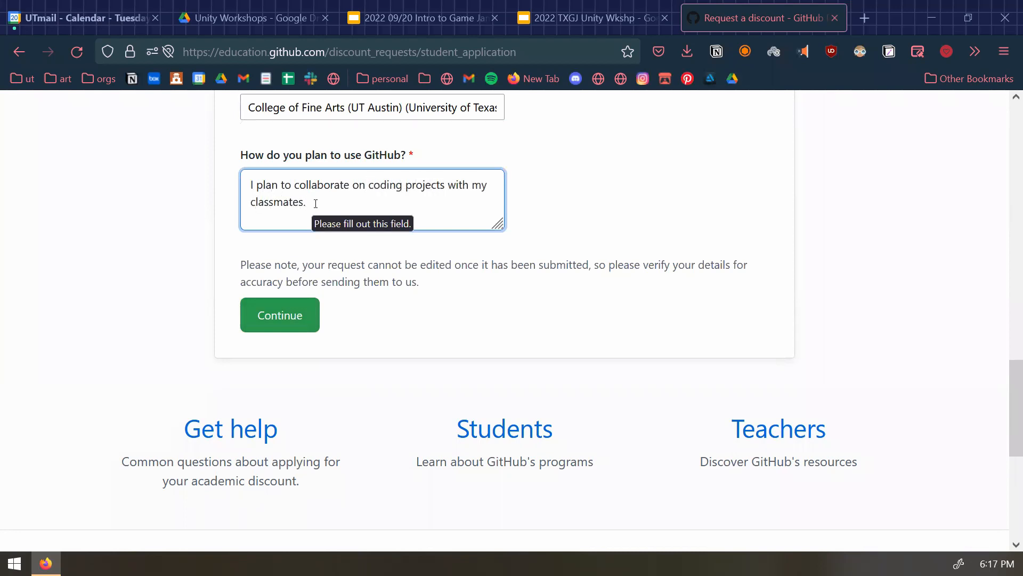
click(317, 304)
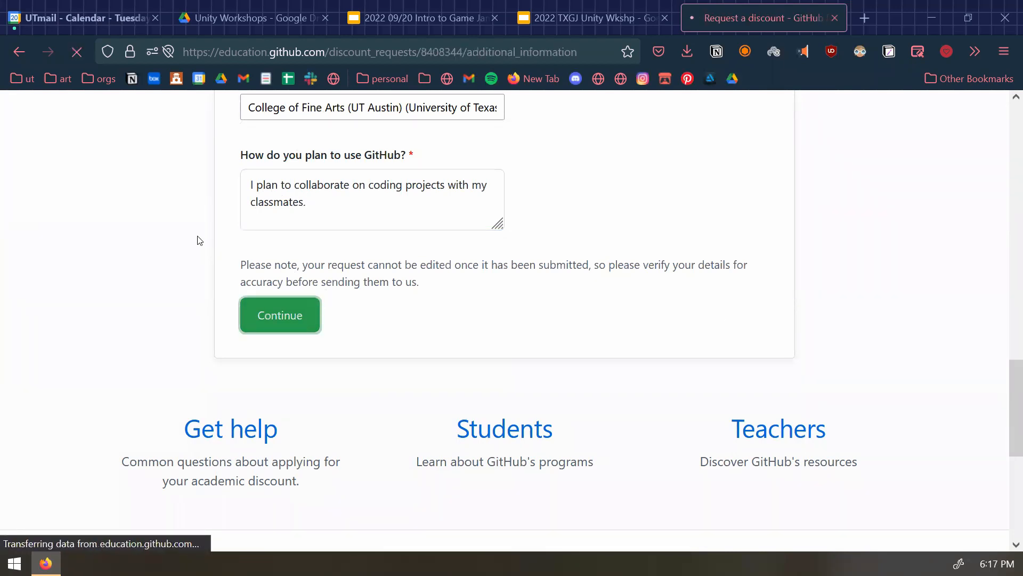
Choose 'Dated receipt from bursar' as the proof type.
scroll(197, 240, down, 3)
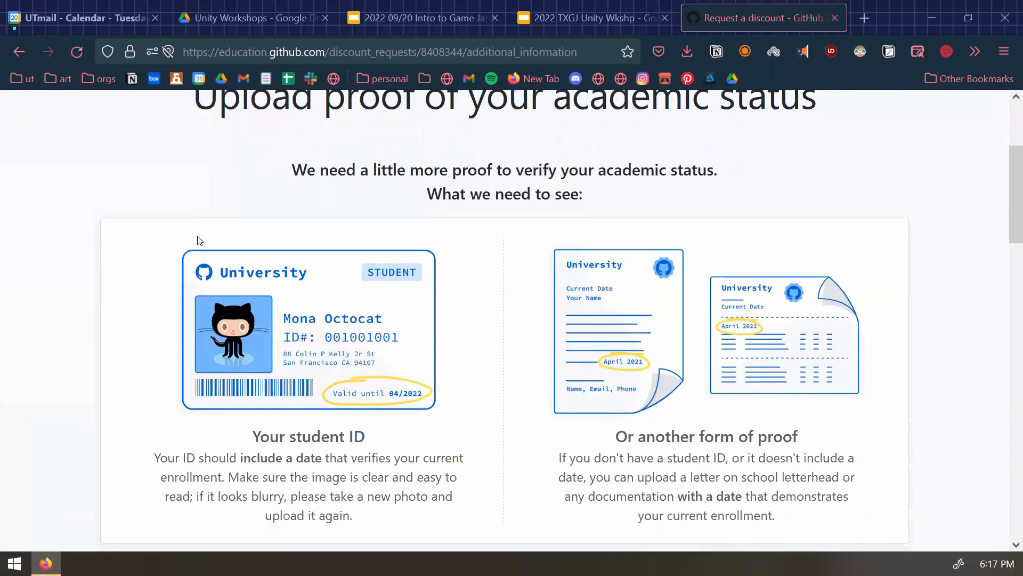
scroll(197, 239, down, 6)
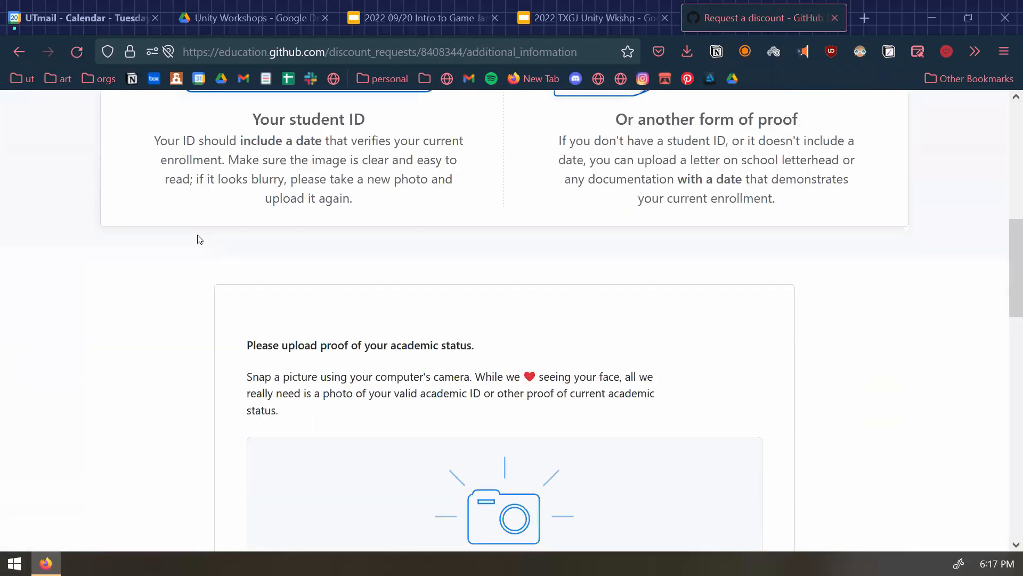
scroll(197, 240, down, 4)
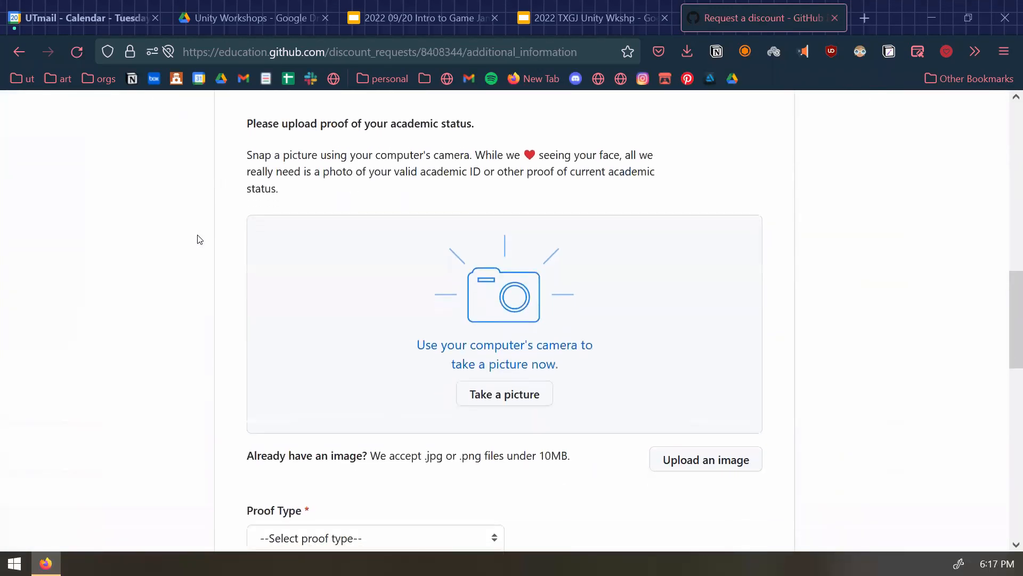
scroll(197, 239, down, 7)
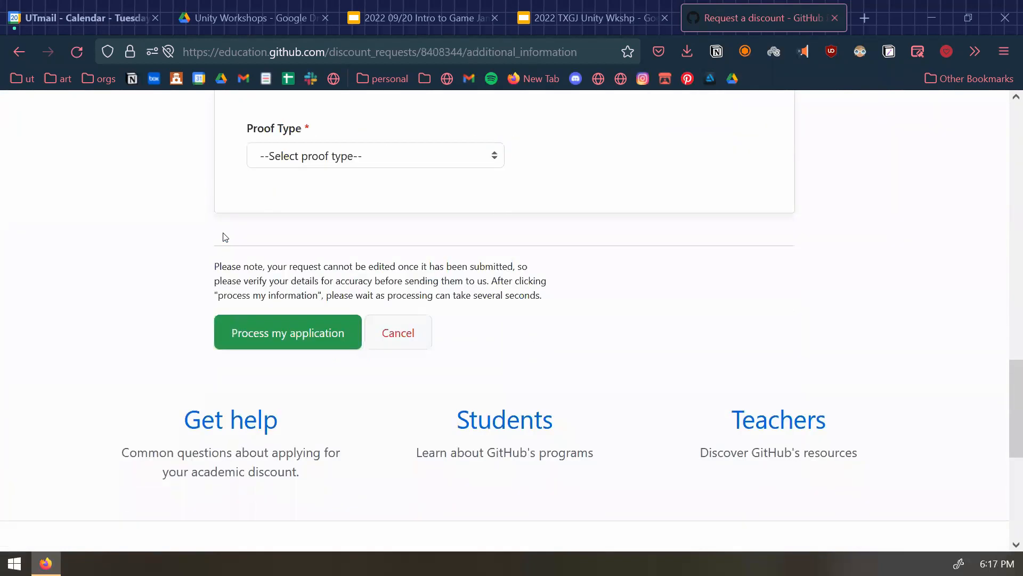
click(278, 150)
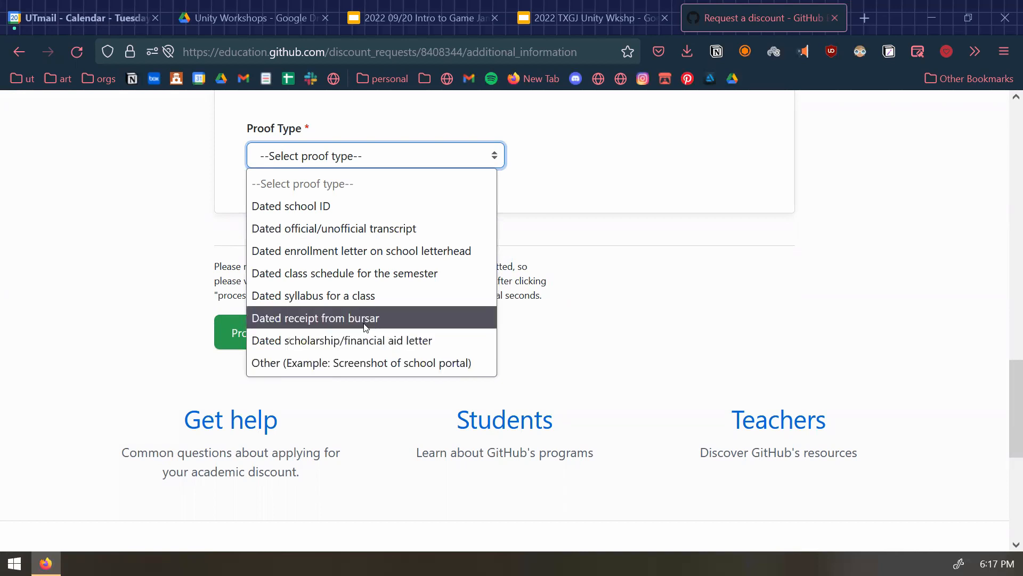
click(349, 318)
right_click(381, 153)
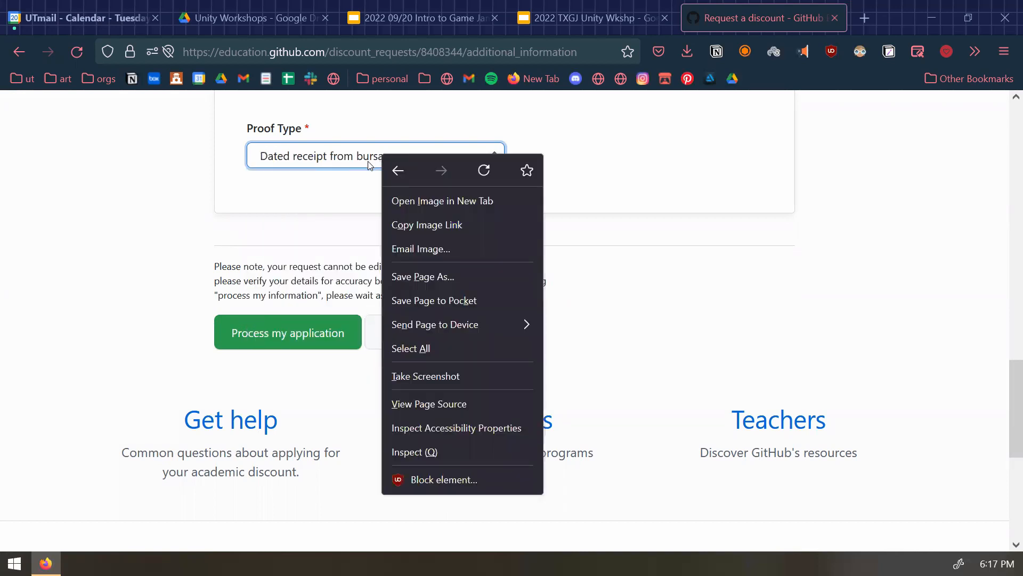
click(370, 165)
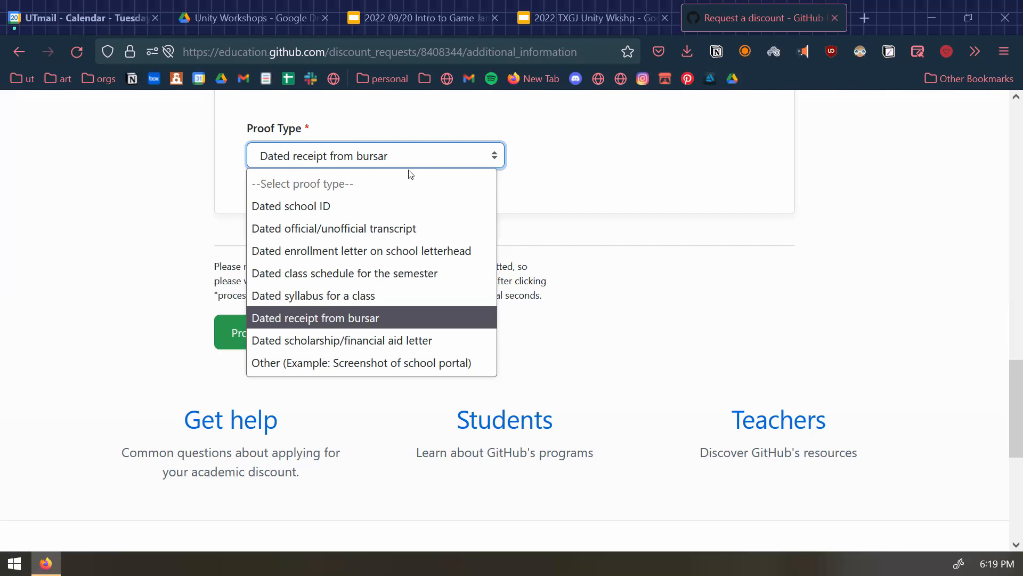
In a new tab, search Google Images for 'welcome to global campus github', then return to the GitHub tab.
click(873, 10)
text(welcome to global campus)
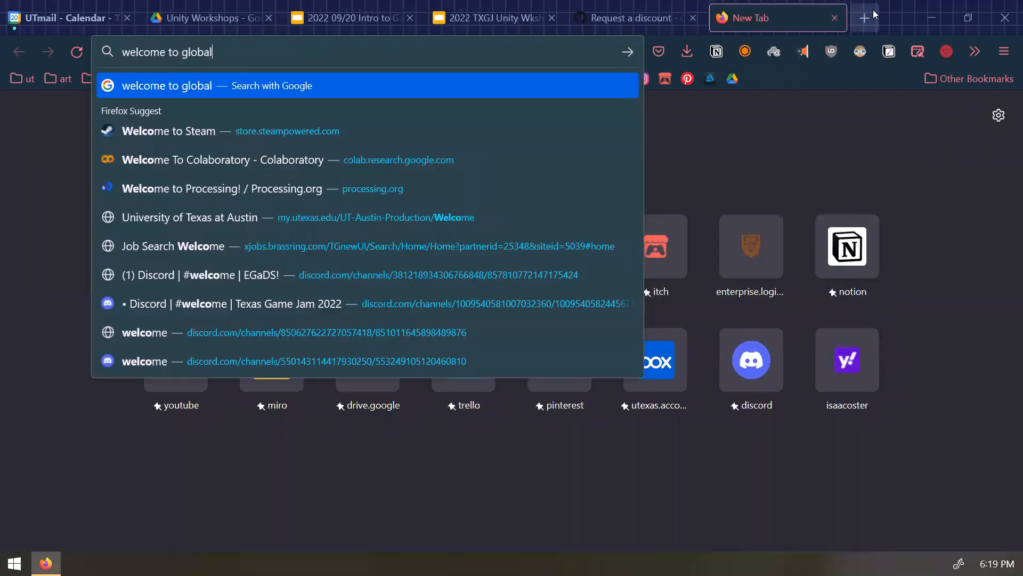
key(Return)
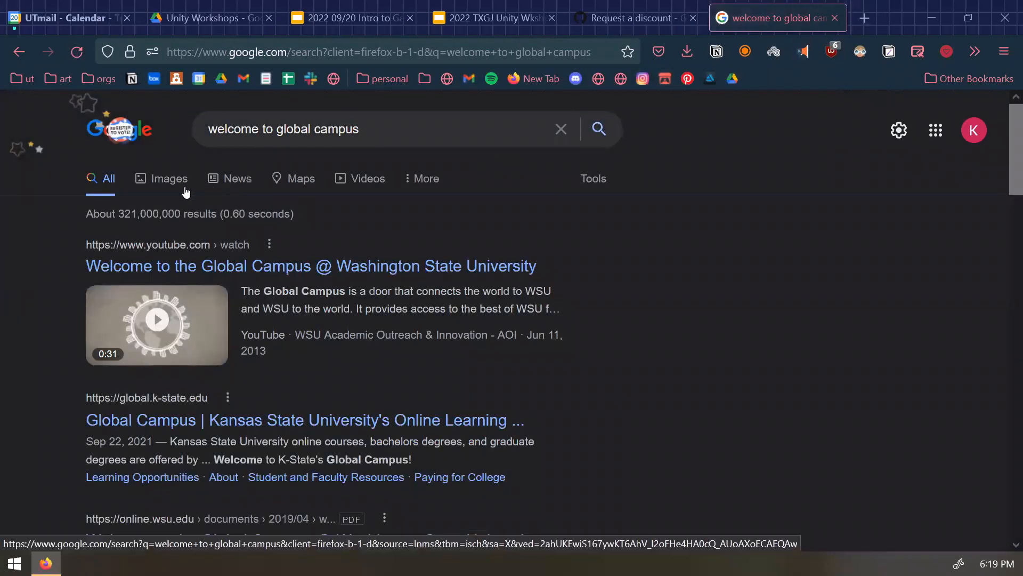
click(160, 184)
text(github)
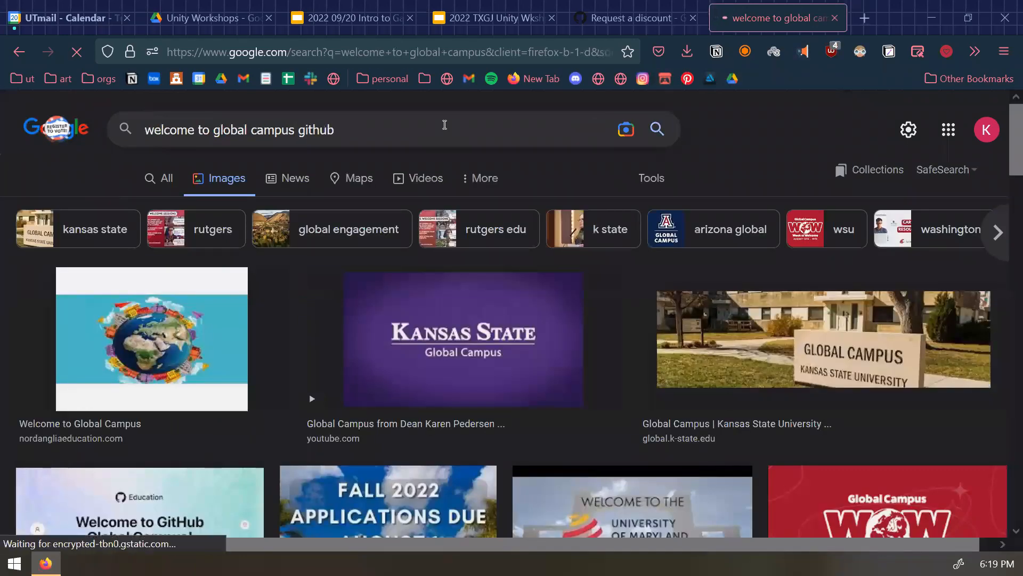
key(Return)
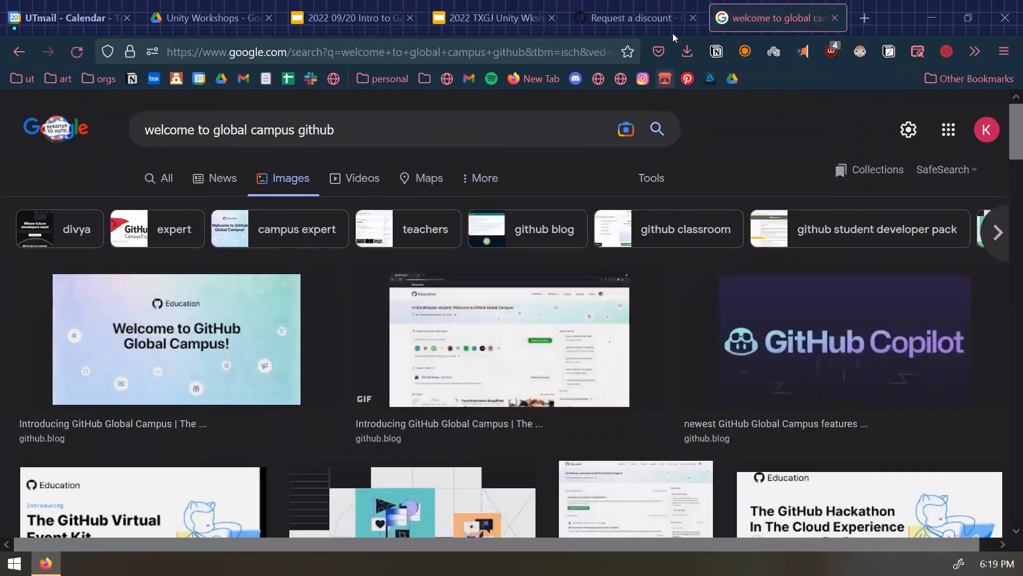
click(644, 18)
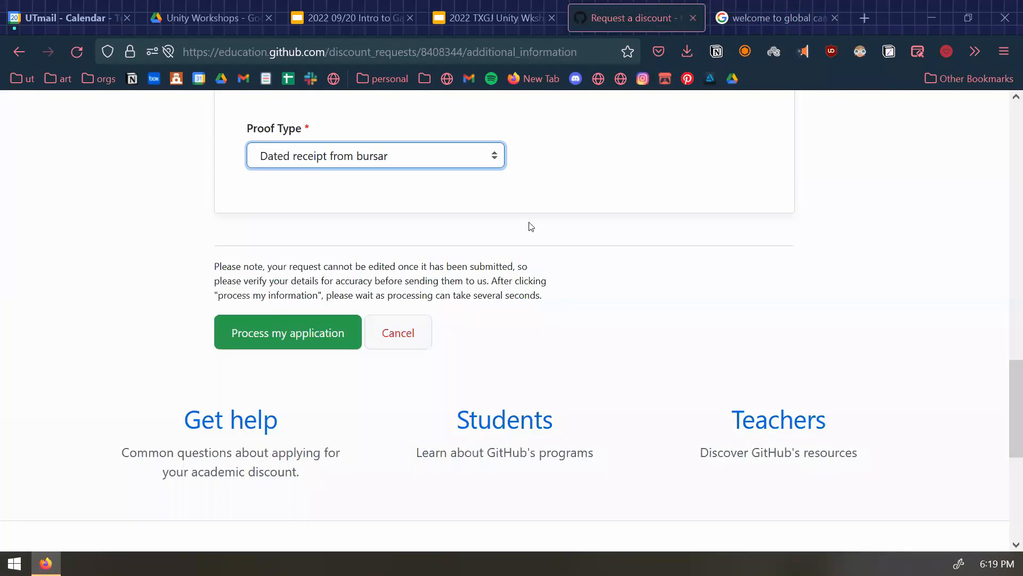
Set the discount form's Proof Type to 'Dated receipt from bursar'.
scroll(525, 225, up, 1)
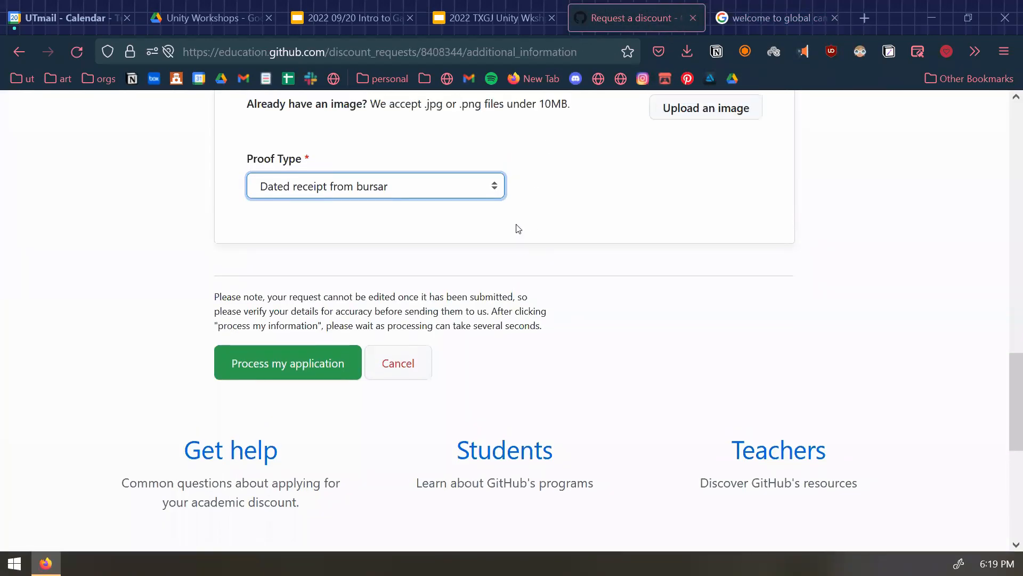
click(501, 196)
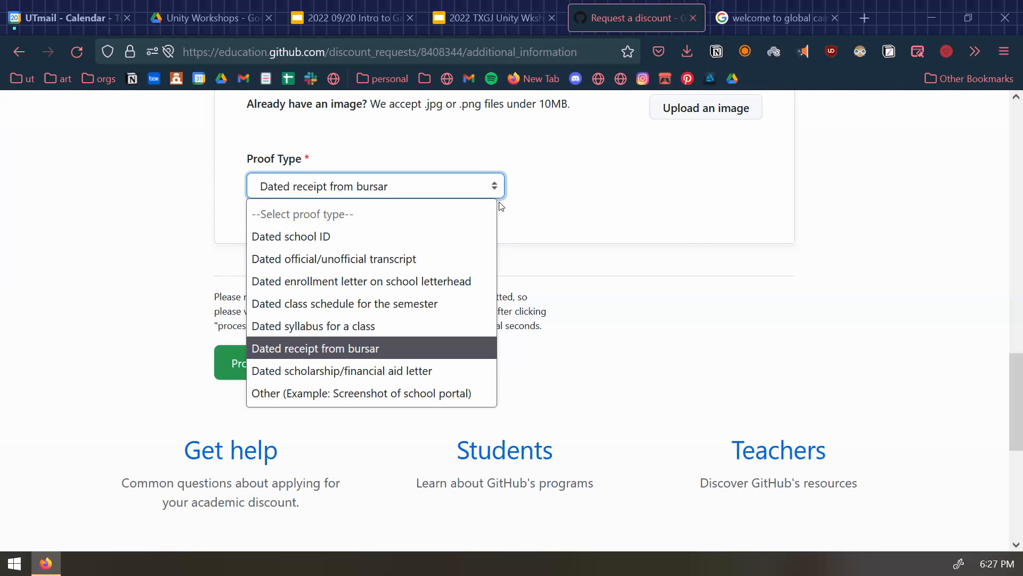
click(548, 190)
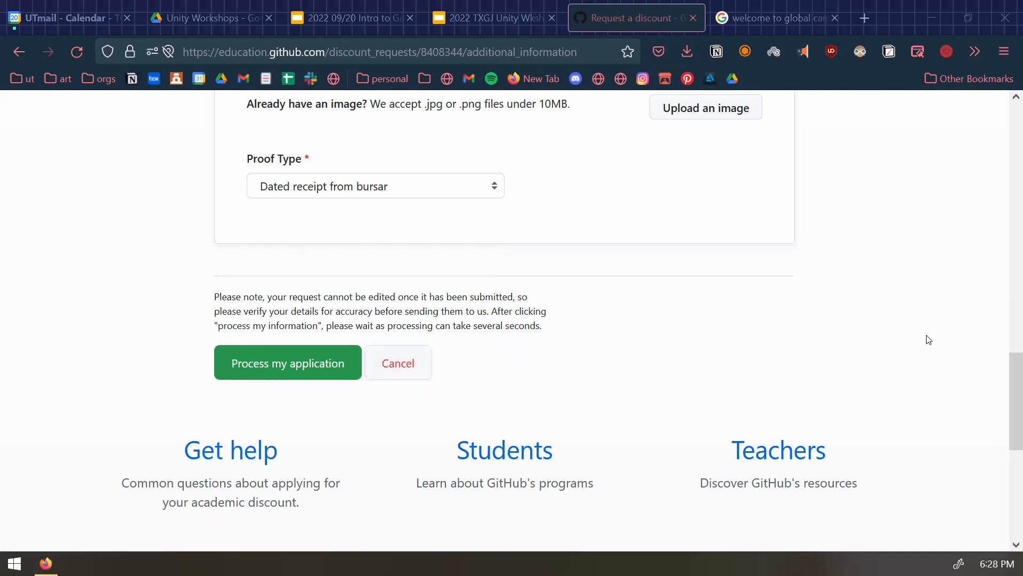
Search Google for 'visual studio code' and open the official homepage from the first result.
click(819, 14)
click(518, 57)
text(v)
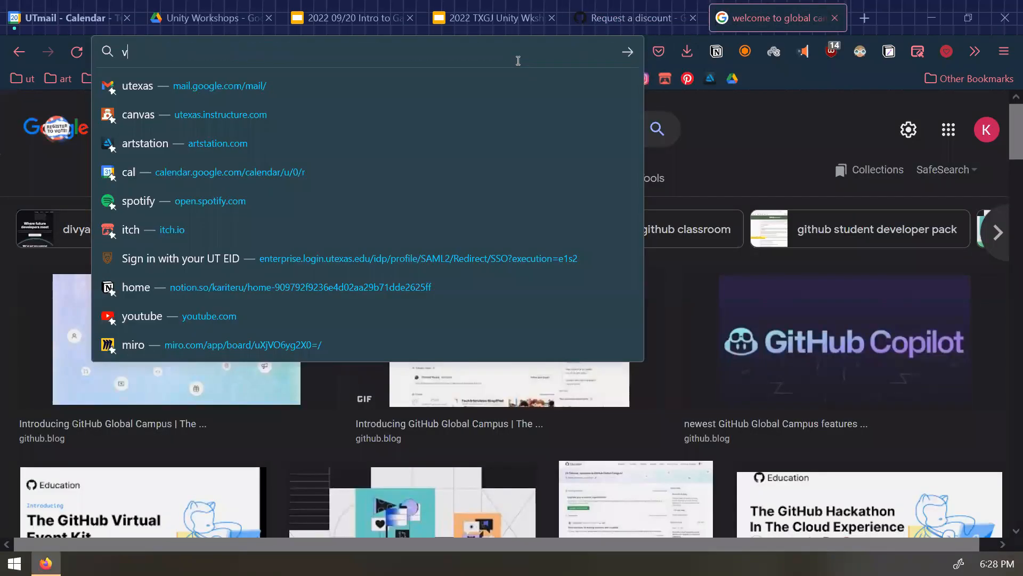
text(isual studio code)
key(Return)
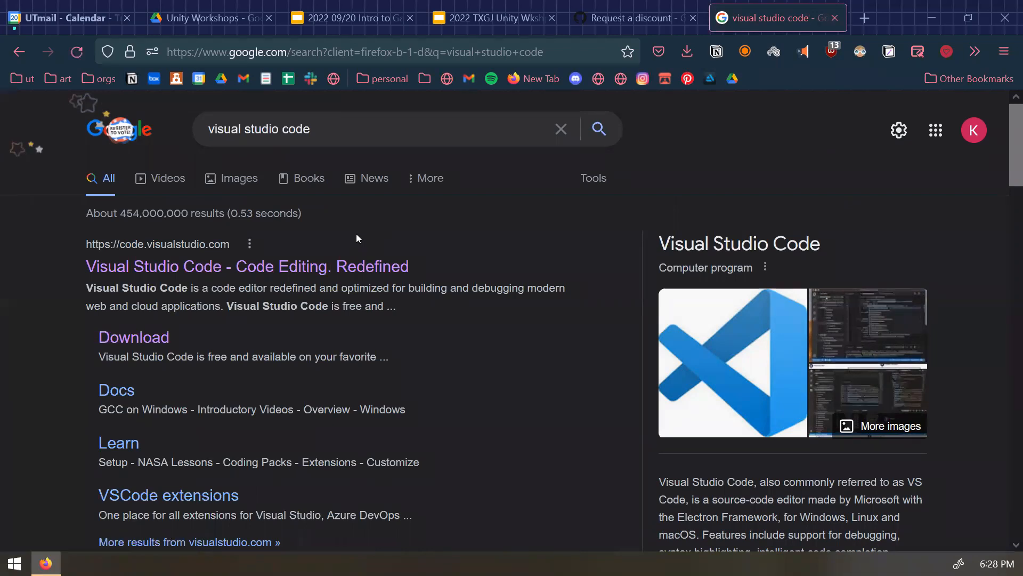
click(313, 270)
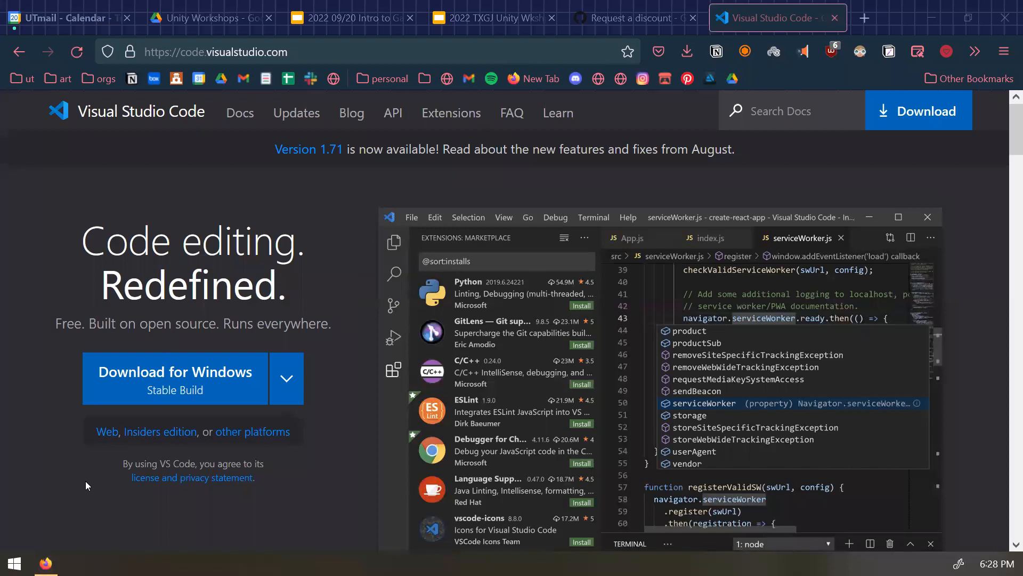
Download Visual Studio Code for Windows from its homepage.
click(108, 394)
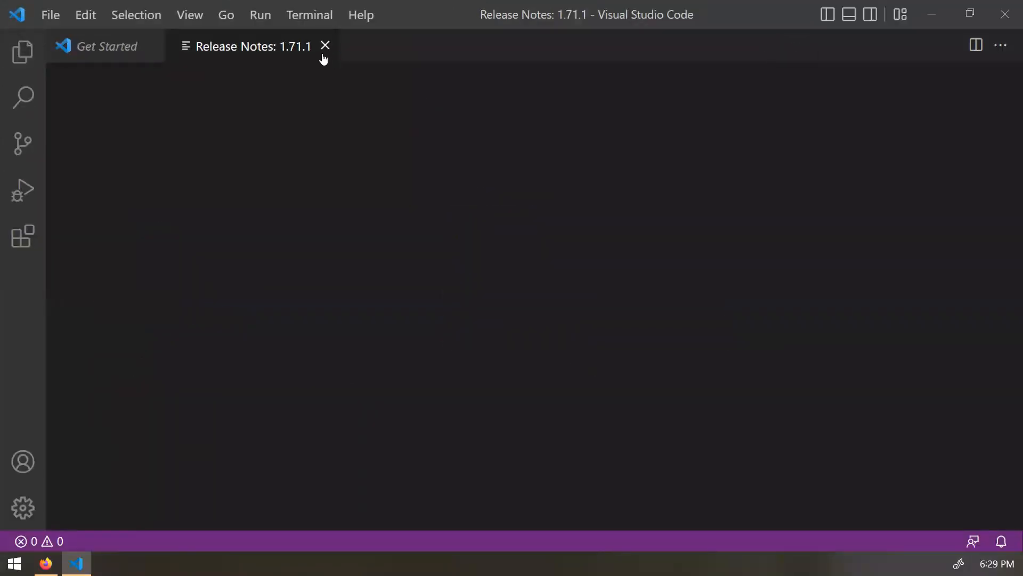
Close the Release Notes tab and the Output panel, leaving Get Started with the Explorer sidebar.
click(323, 54)
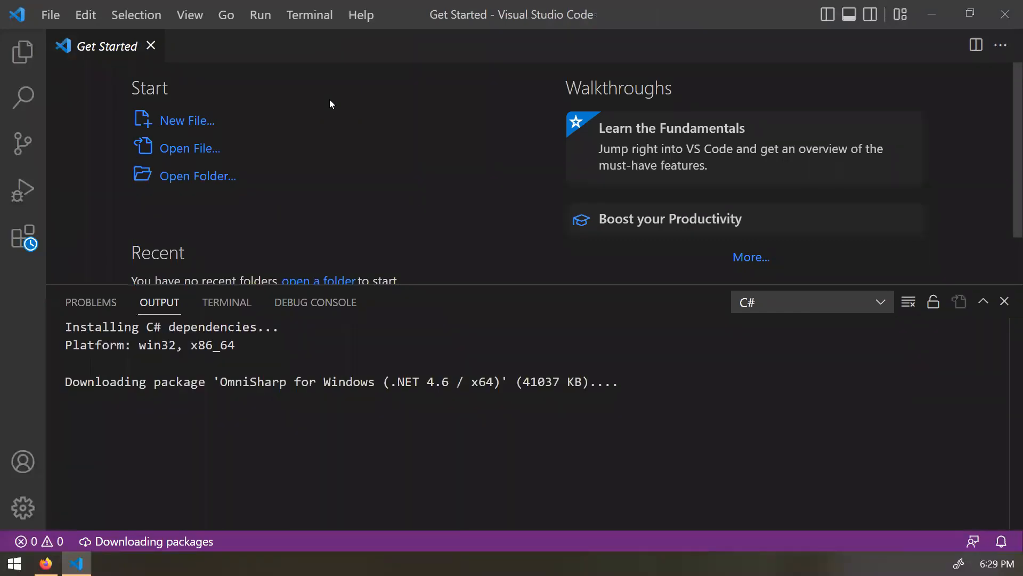
click(1004, 301)
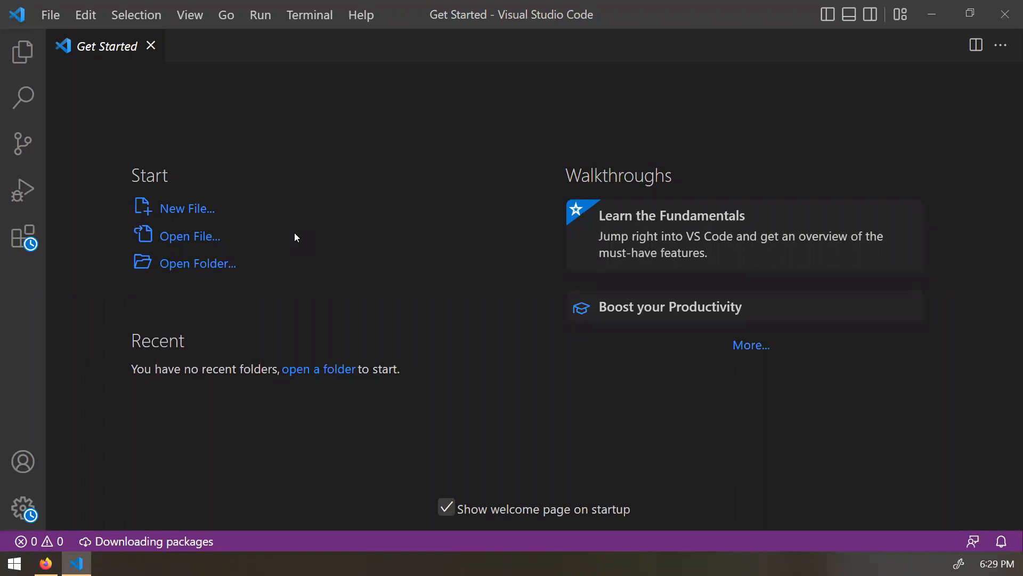
click(29, 101)
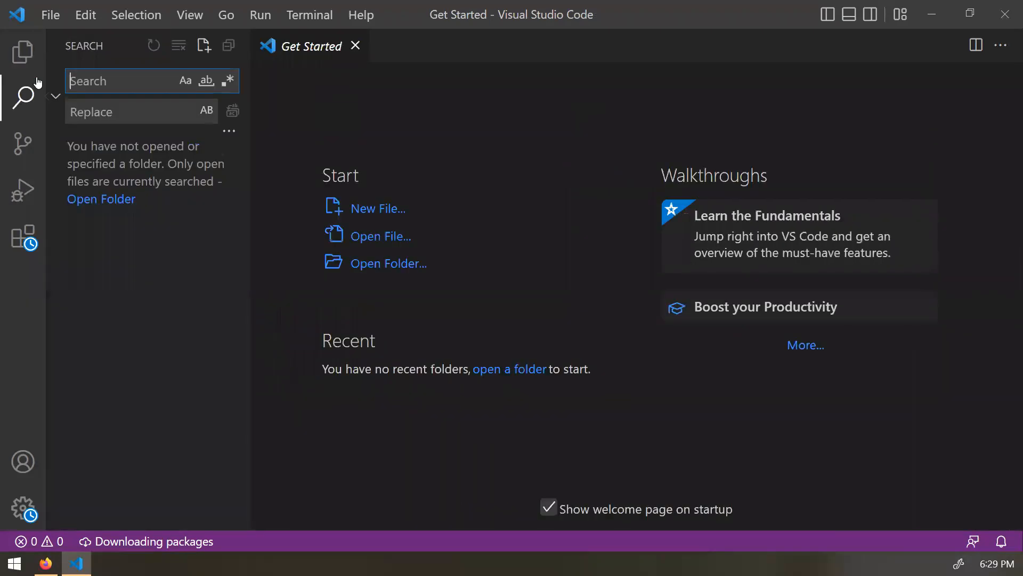
click(34, 67)
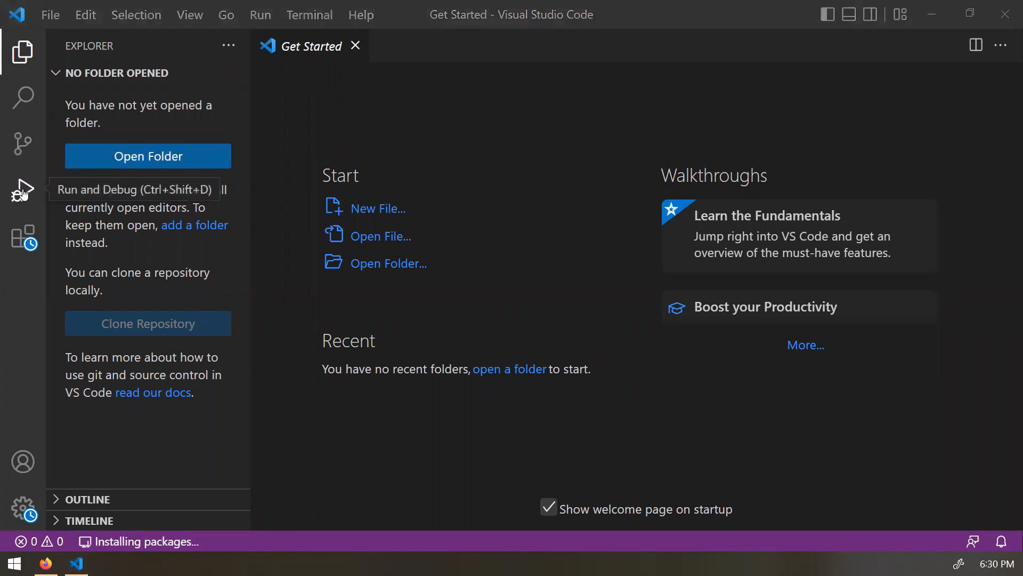
Search extensions for 'copilot', open the GitHub Copilot details page, and return to the Explorer.
click(20, 227)
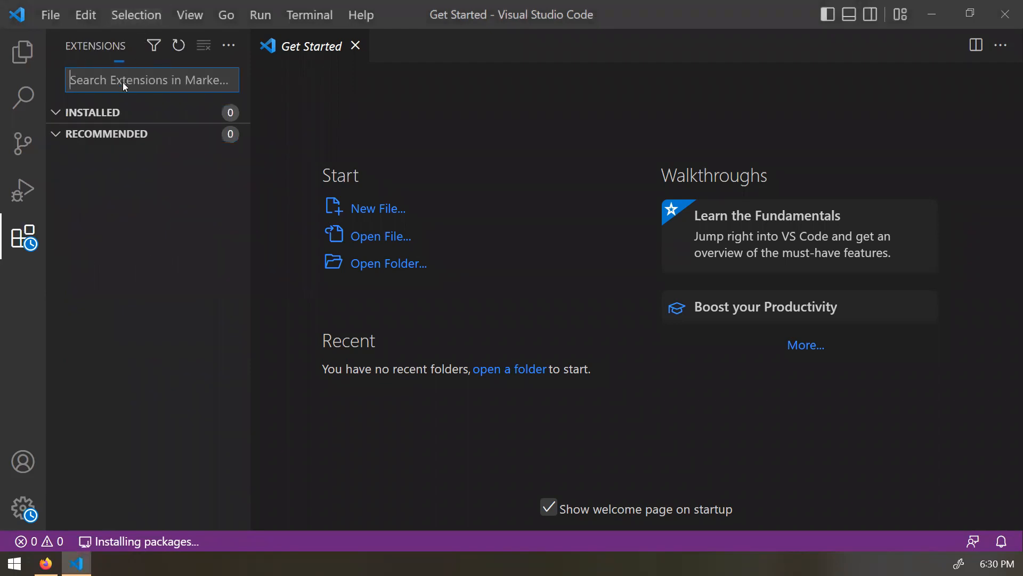
text(copilot)
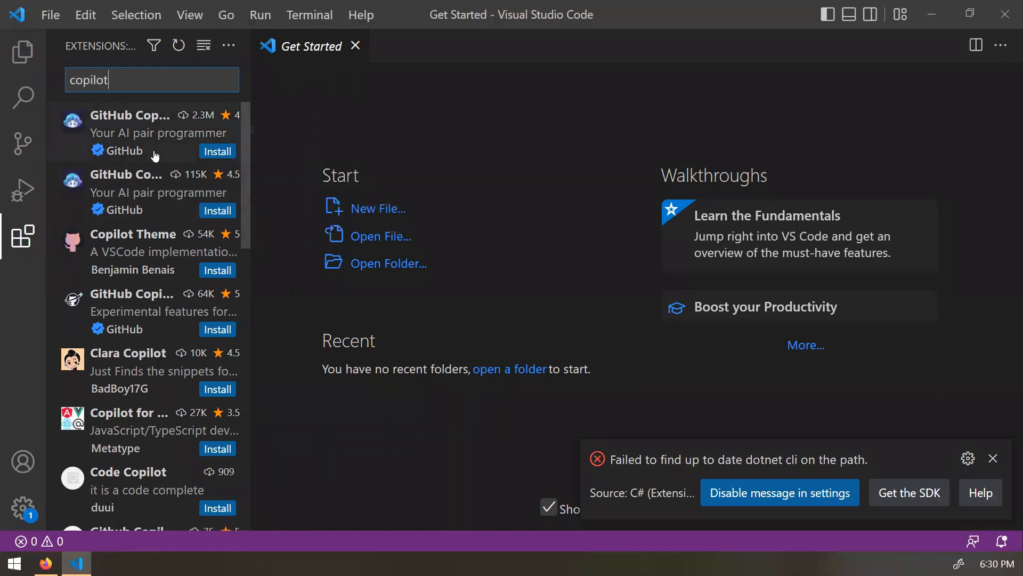
click(155, 152)
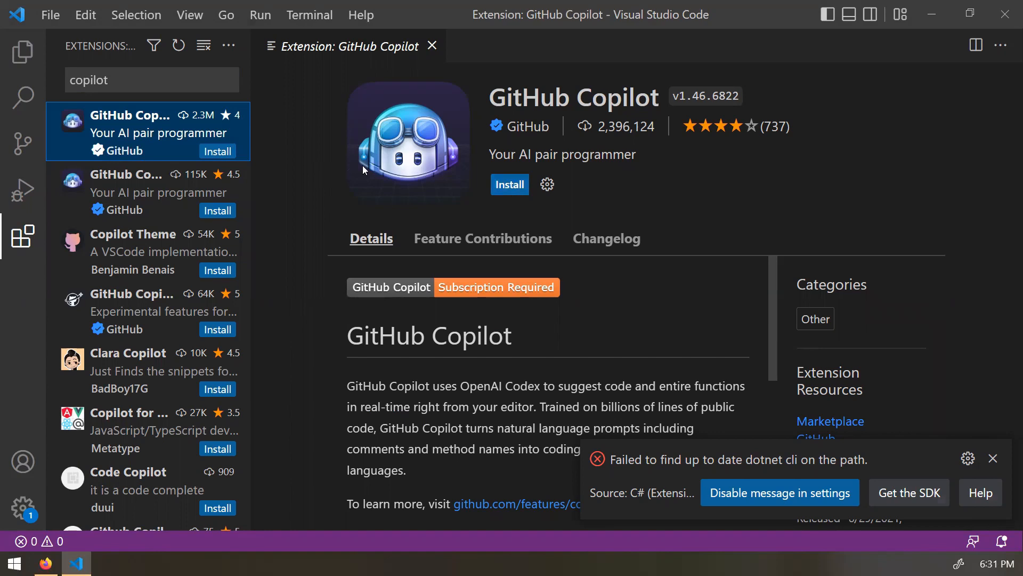
click(22, 53)
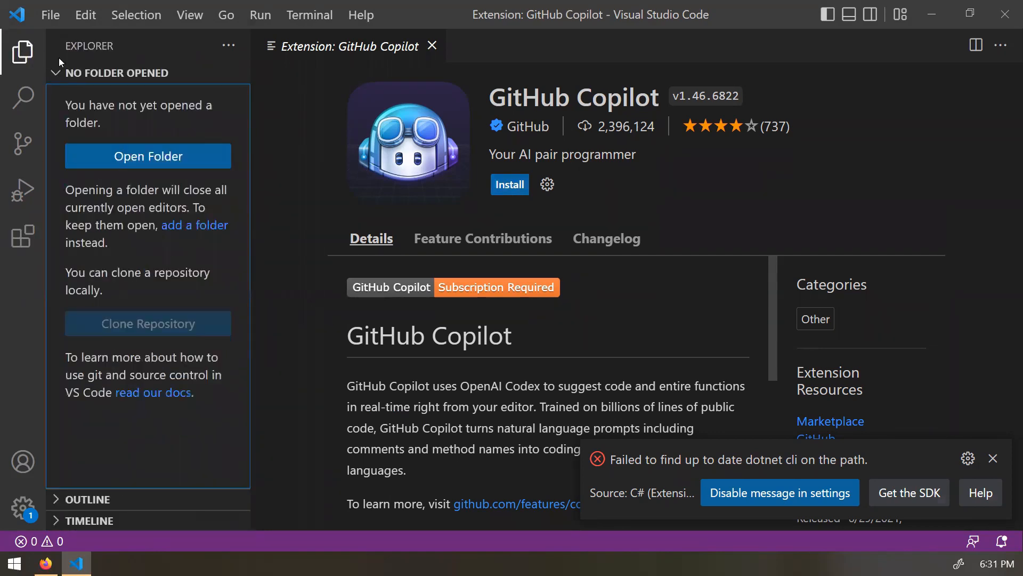
Create a new text file containing '// write me a movement scri[t in unity', then return to Firefox.
click(47, 23)
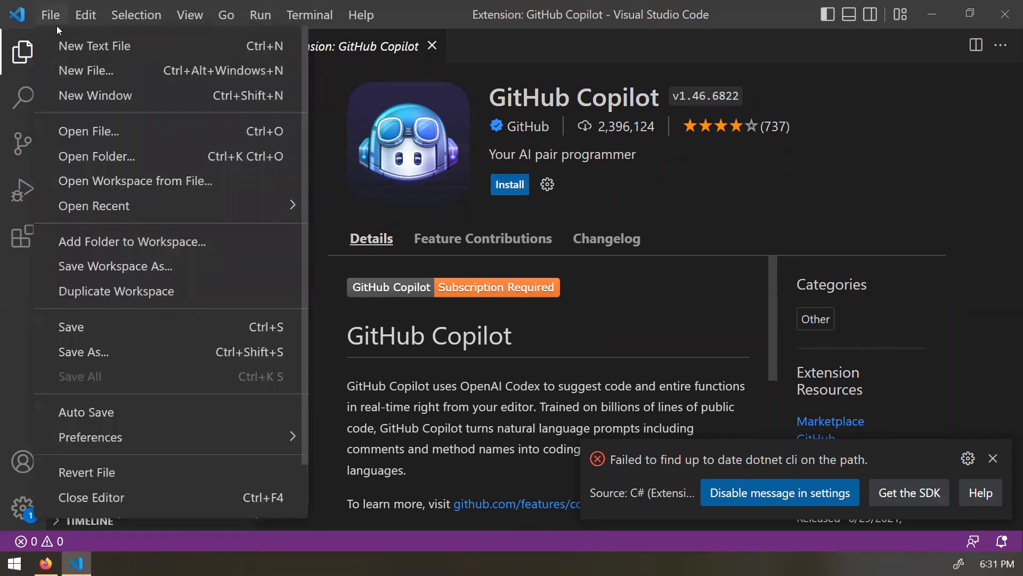
click(78, 48)
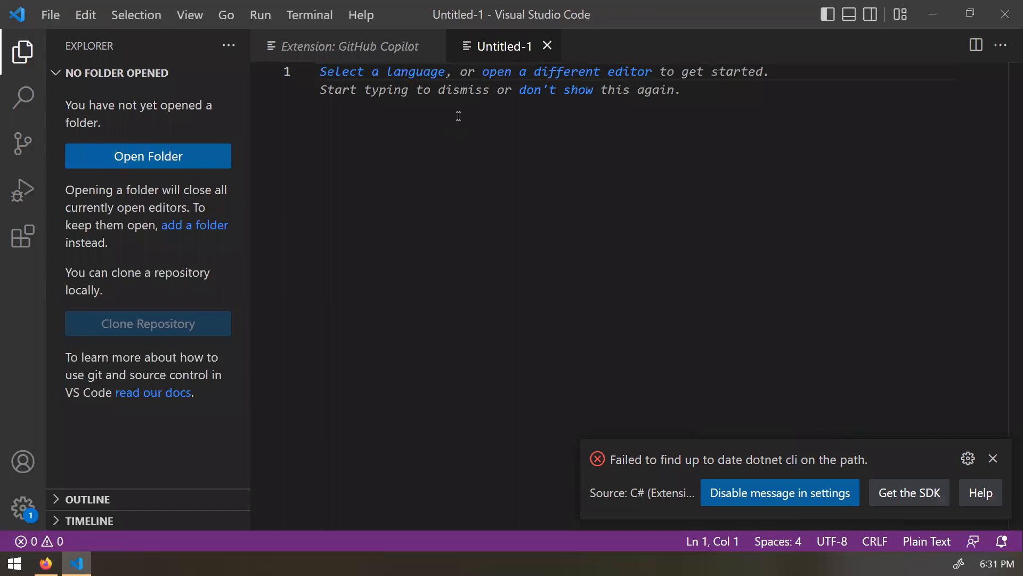
key(Return)
key(Return)
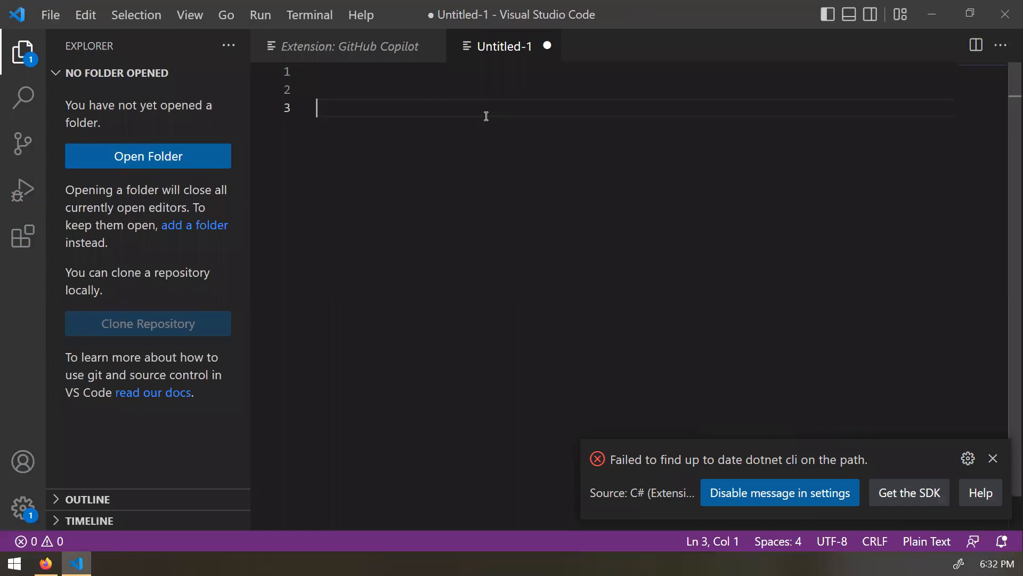
text(// write me a movement )
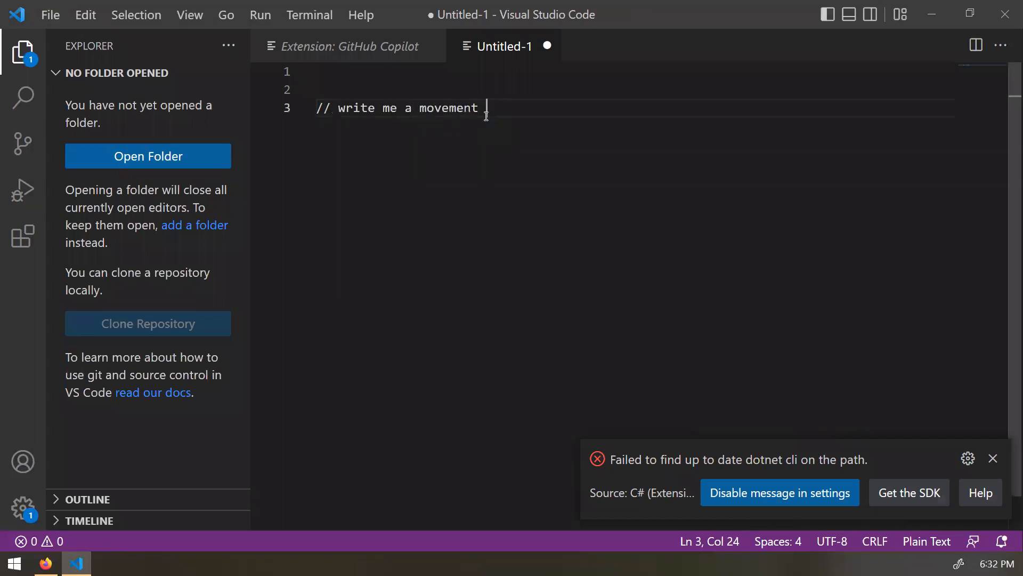
text(scri[t in unity)
key(Return)
key(Return)
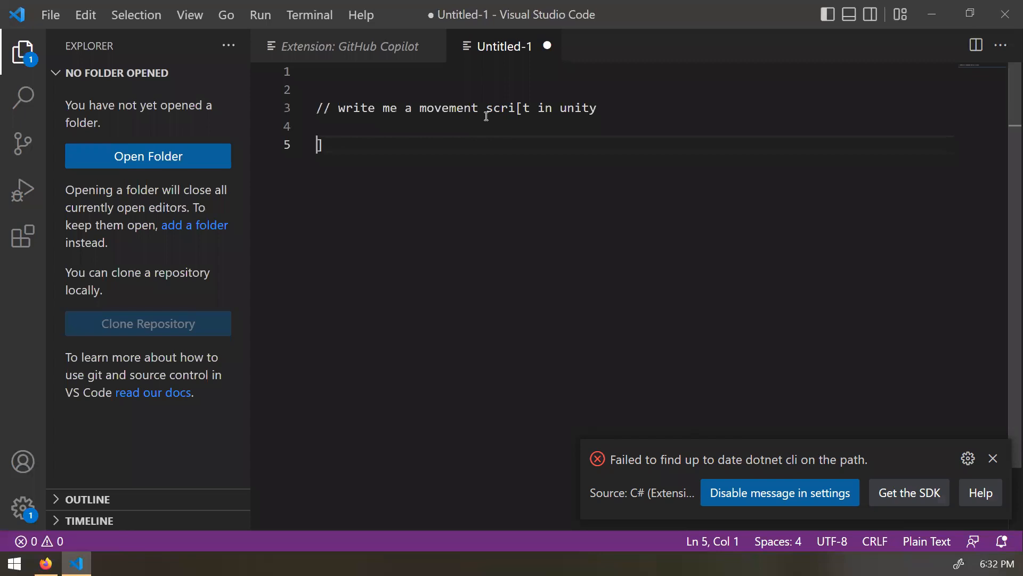
key(End)
key(BackSpace)
key(BackSpace)
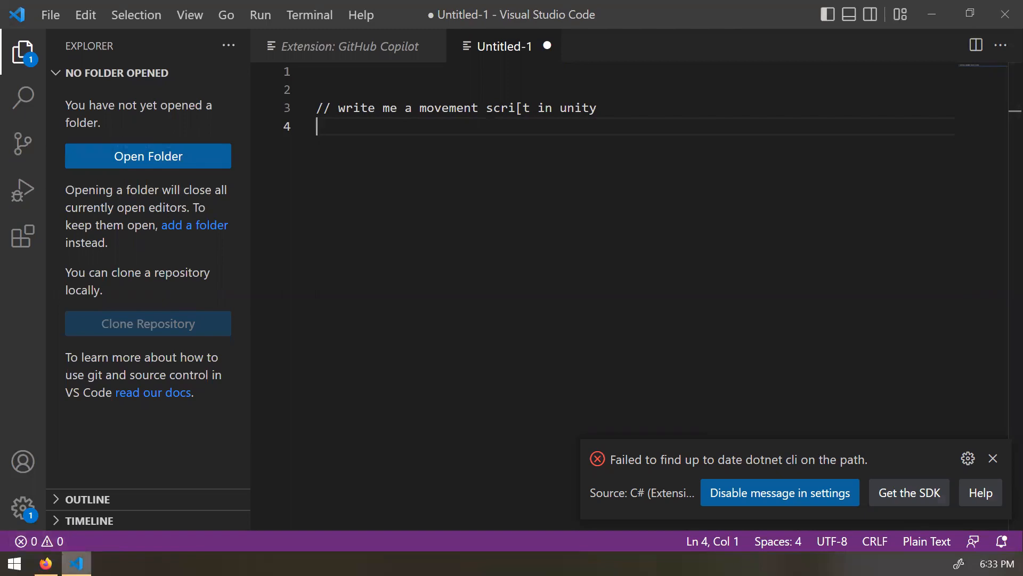
mouse_move(76, 564)
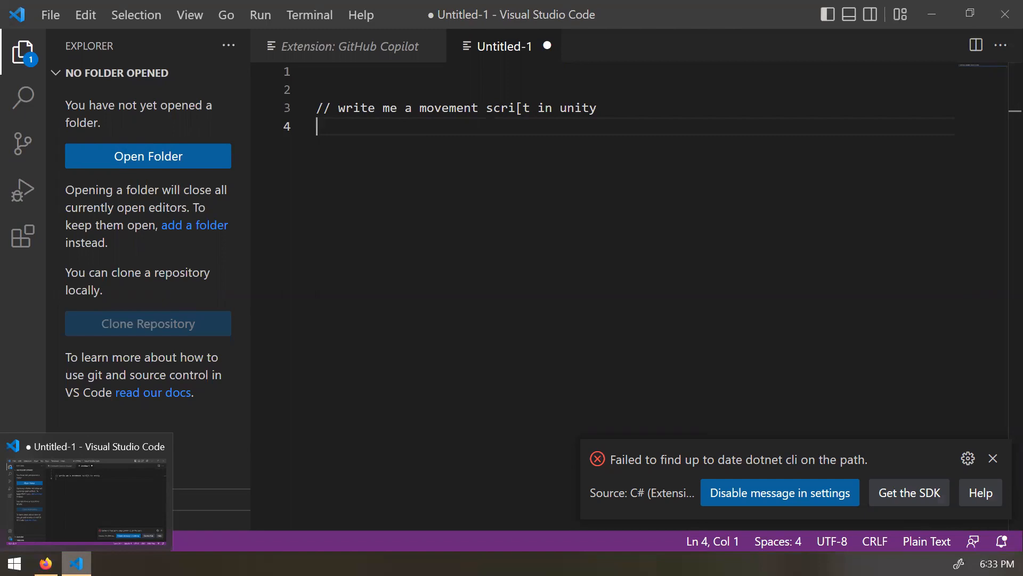
click(57, 558)
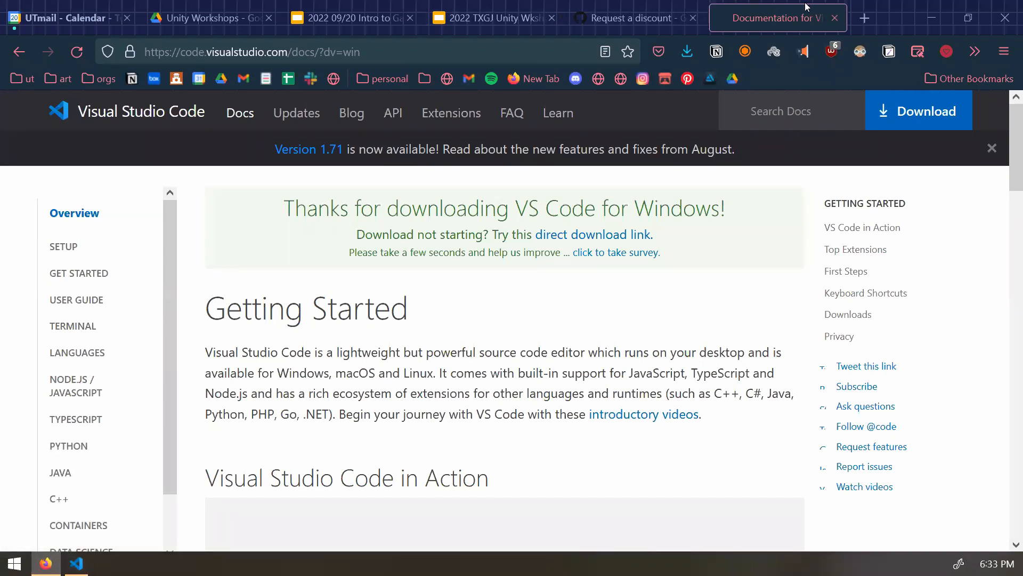
Open itch.io in a new Firefox tab by typing 'it' in the address bar.
click(861, 10)
text(itch.io/)
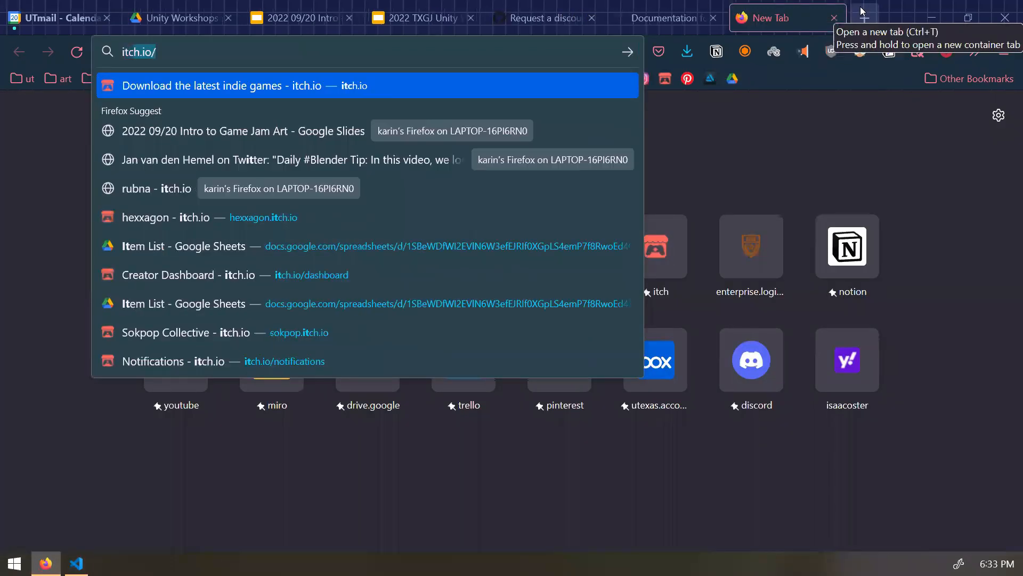
key(Return)
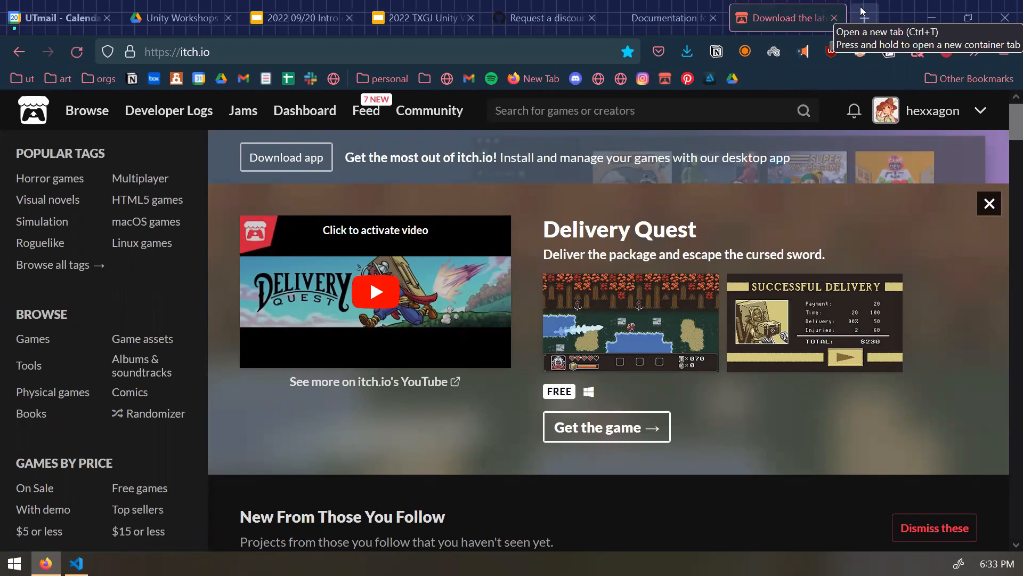
Scroll through your profile's published games, then open the Creator Dashboard and its account dropdown.
click(941, 115)
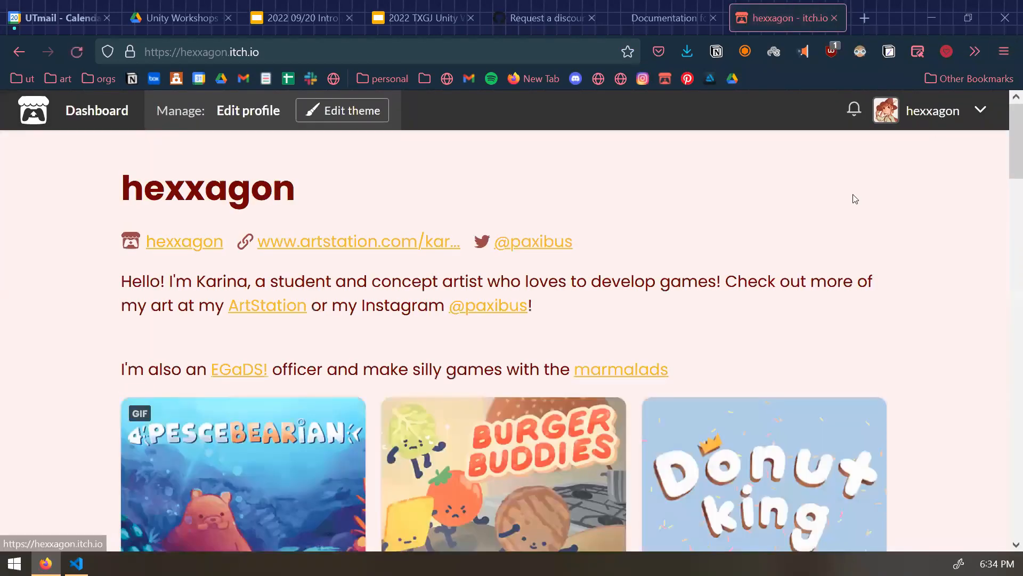
scroll(855, 200, down, 1)
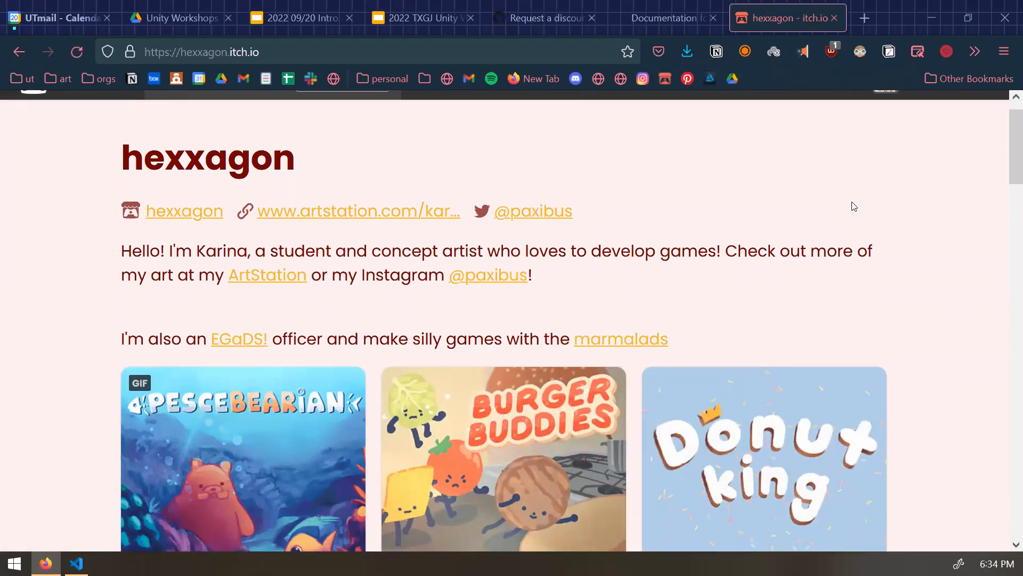
scroll(855, 207, down, 3)
scroll(854, 206, down, 5)
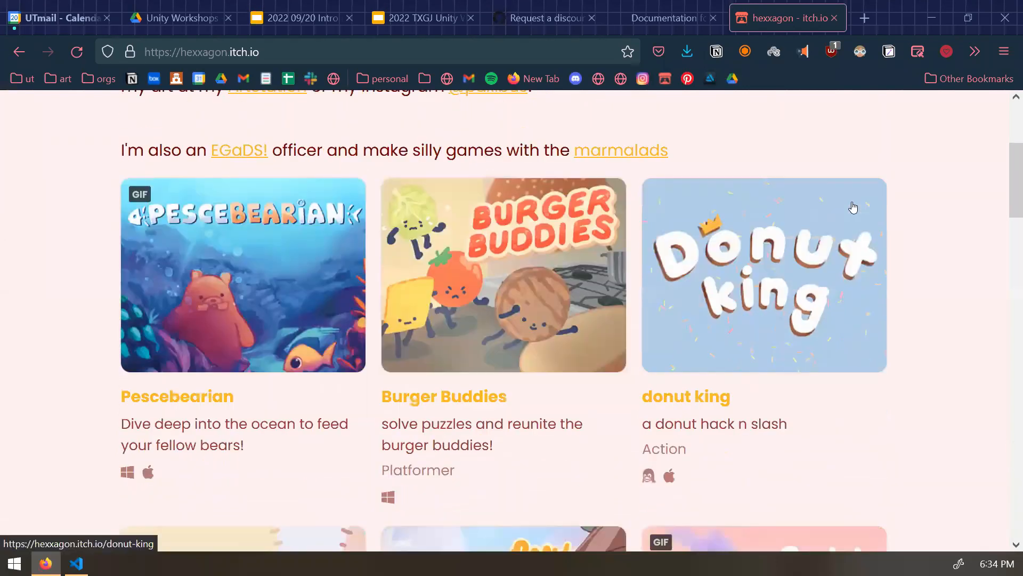
scroll(854, 207, down, 3)
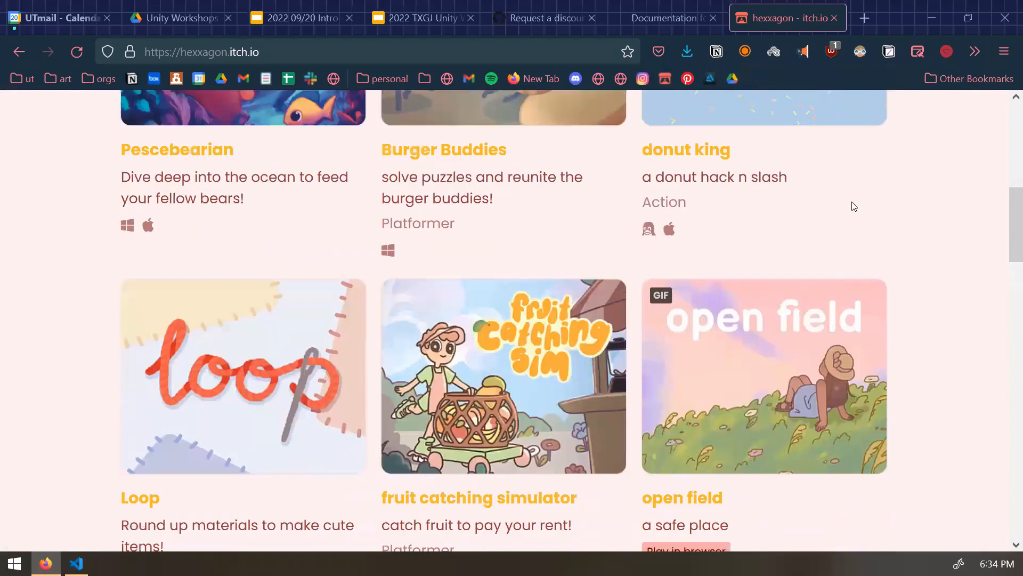
scroll(853, 204, down, 8)
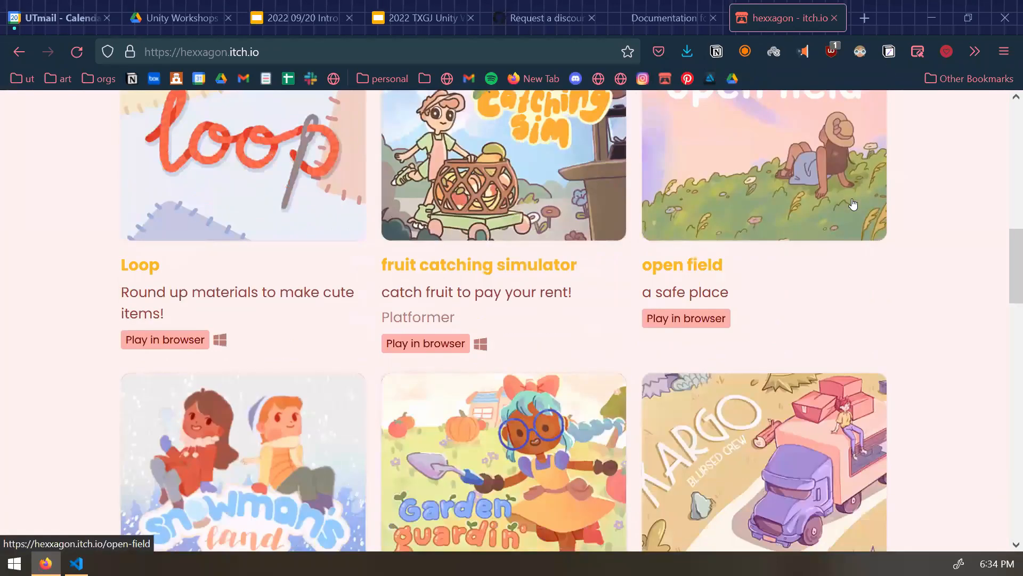
scroll(853, 204, down, 11)
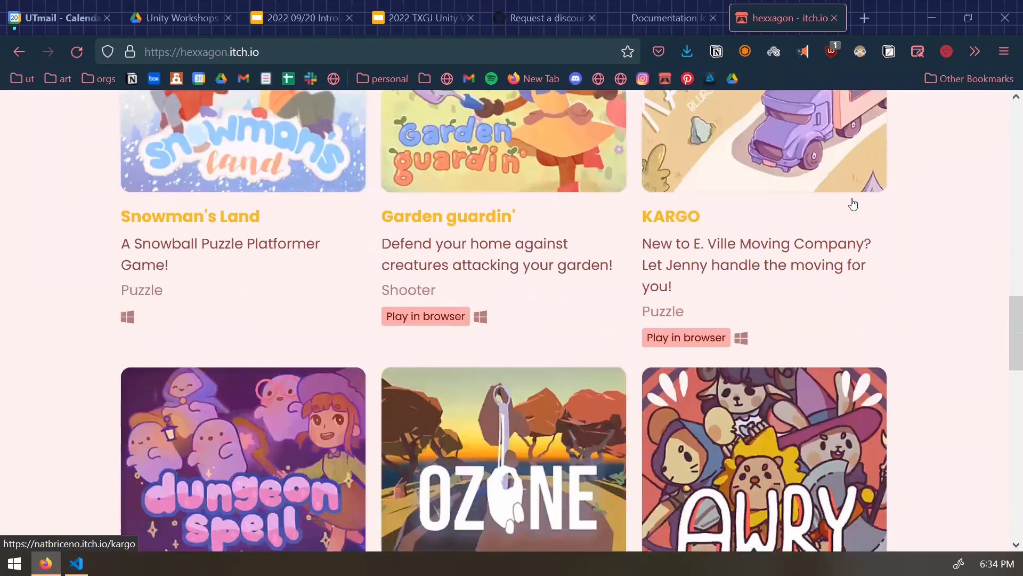
scroll(853, 203, up, 20)
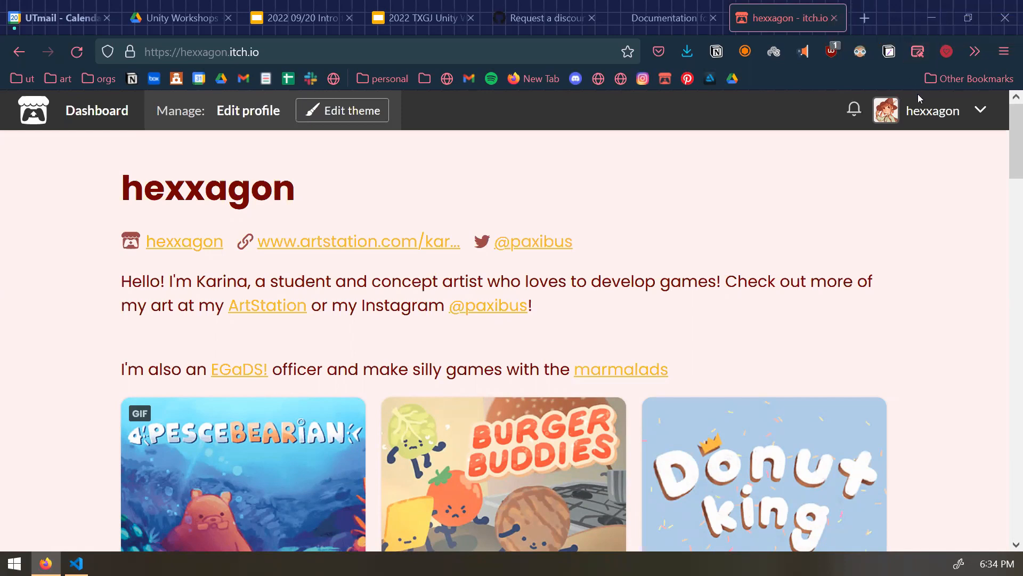
click(921, 113)
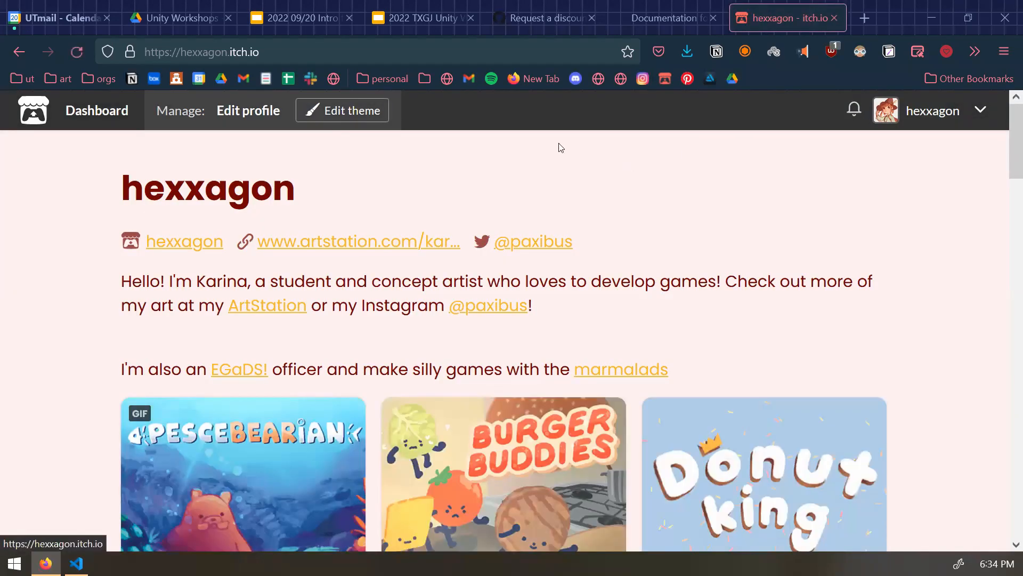
click(98, 106)
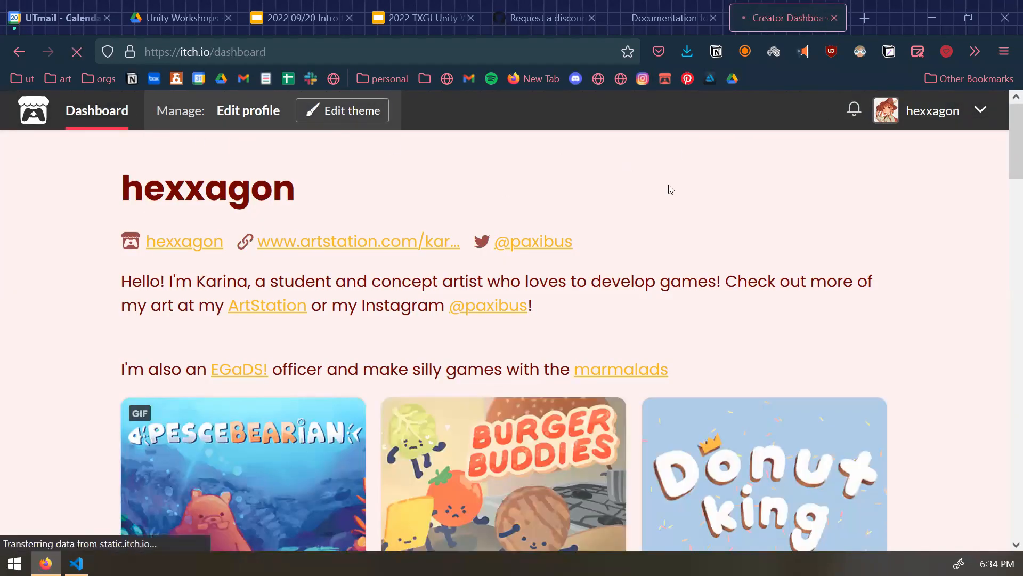
click(989, 127)
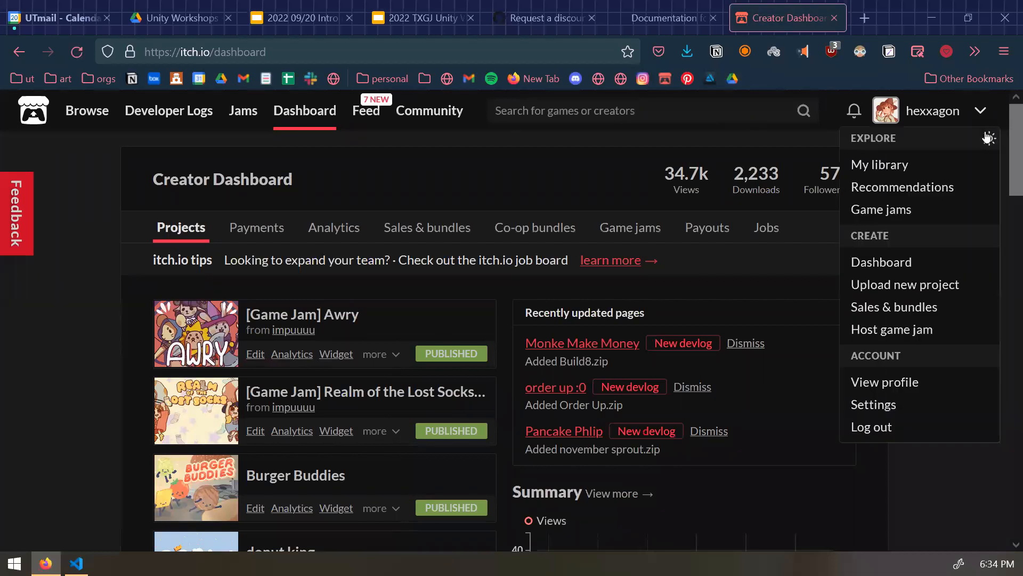
Start a new itch.io project and keep Downloadable as the kind of project.
click(914, 288)
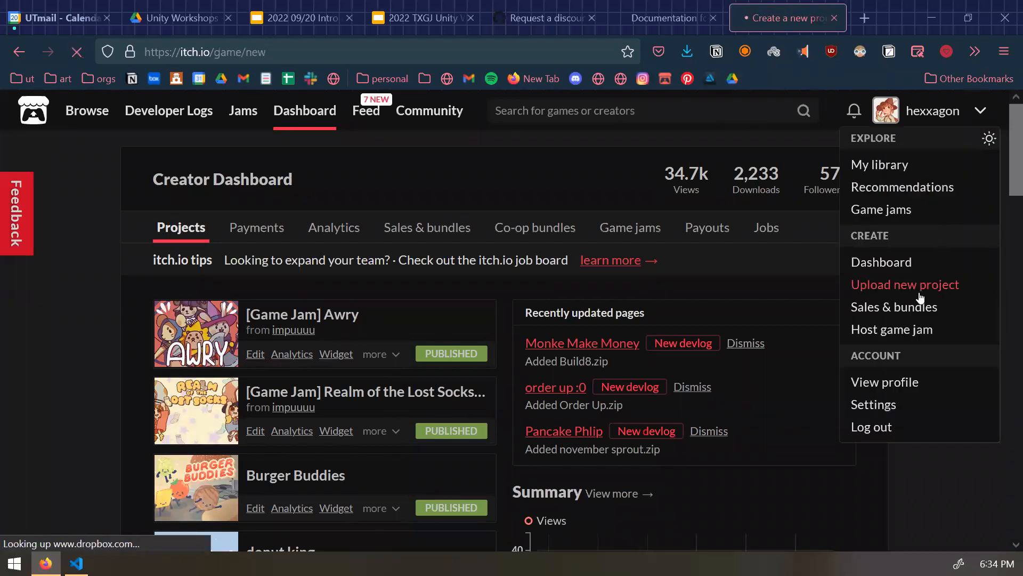
scroll(650, 319, down, 1)
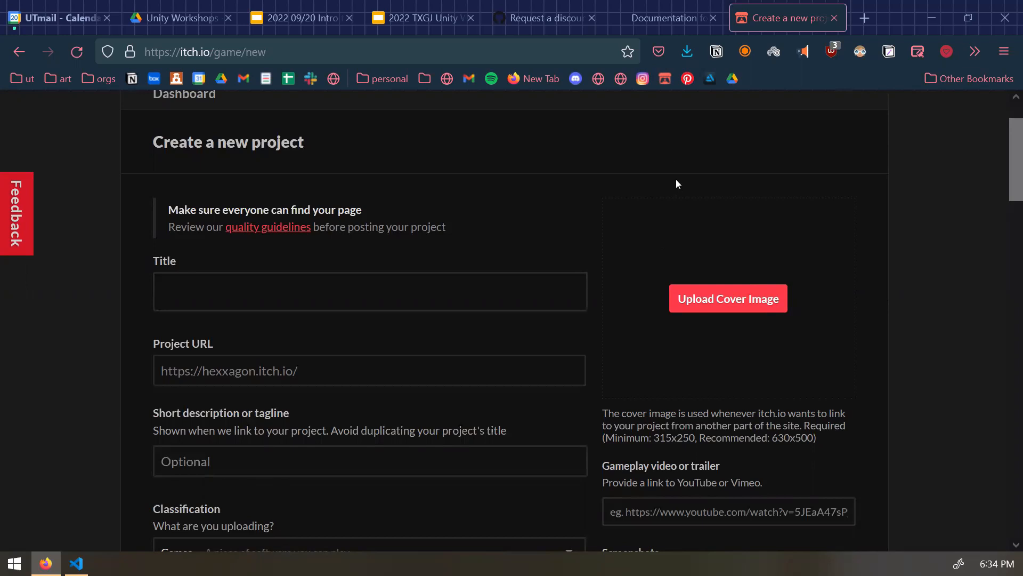
scroll(676, 179, down, 6)
scroll(676, 180, down, 2)
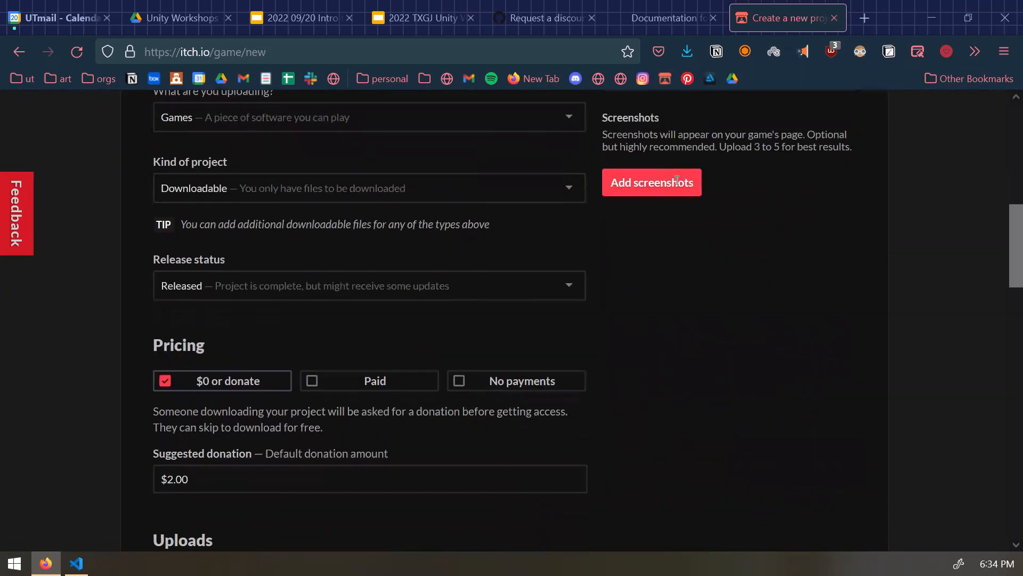
scroll(670, 171, up, 1)
click(532, 222)
click(527, 200)
click(526, 229)
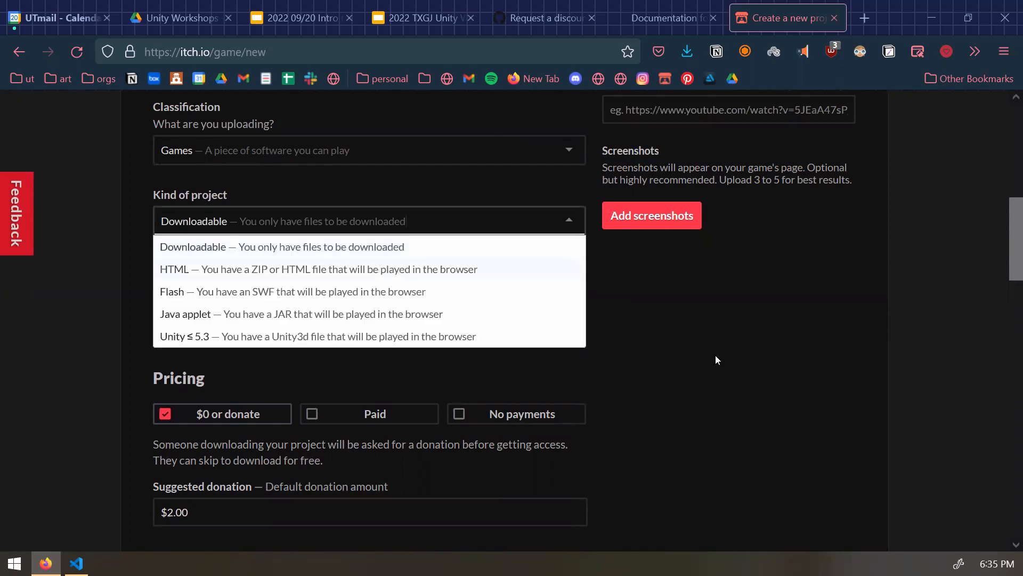
click(722, 376)
Set the new project's pricing to free with no payments and review the rest of the form.
scroll(721, 375, down, 2)
scroll(723, 376, down, 2)
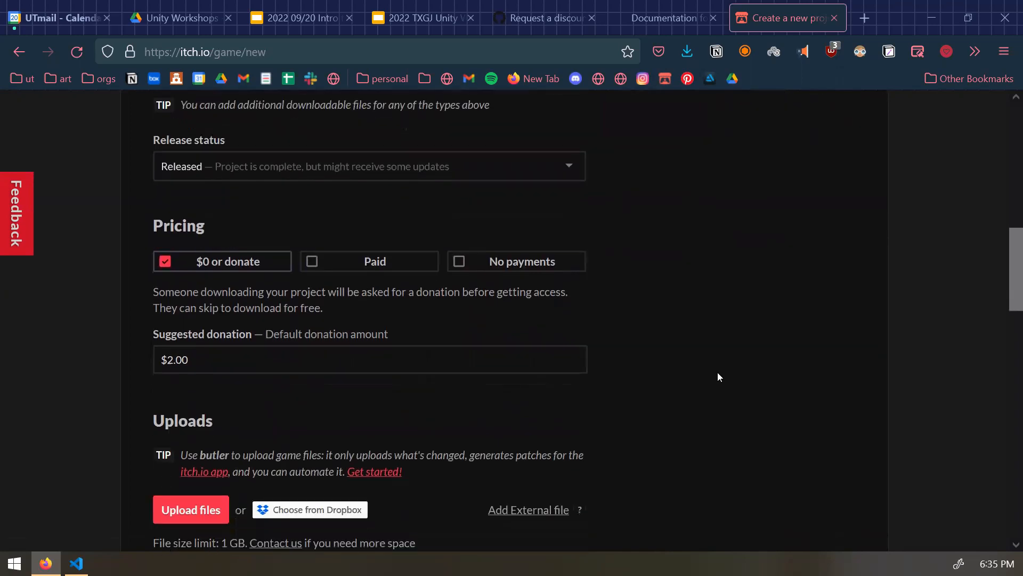
click(509, 262)
scroll(609, 279, down, 1)
scroll(609, 279, down, 3)
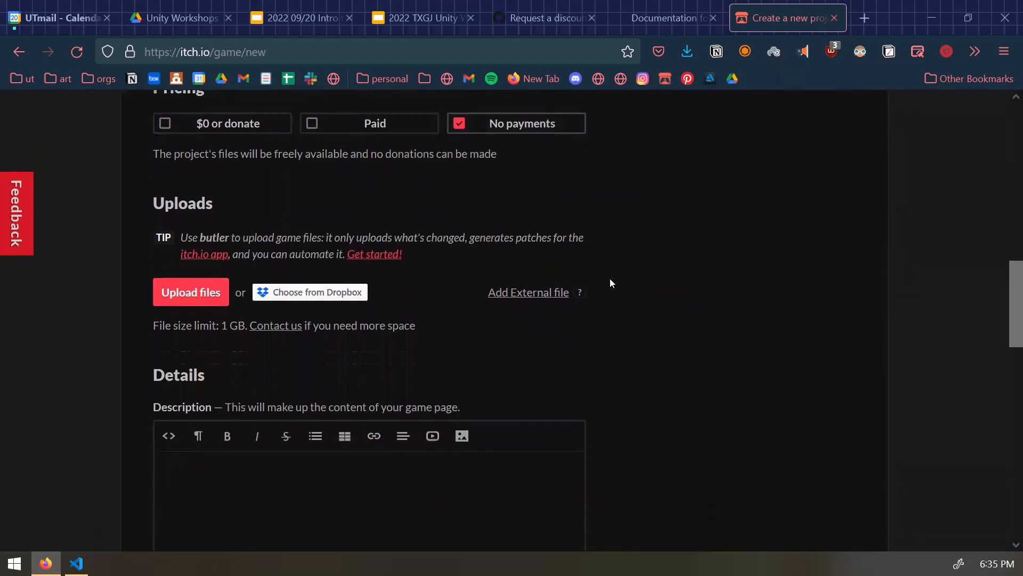
scroll(610, 278, down, 12)
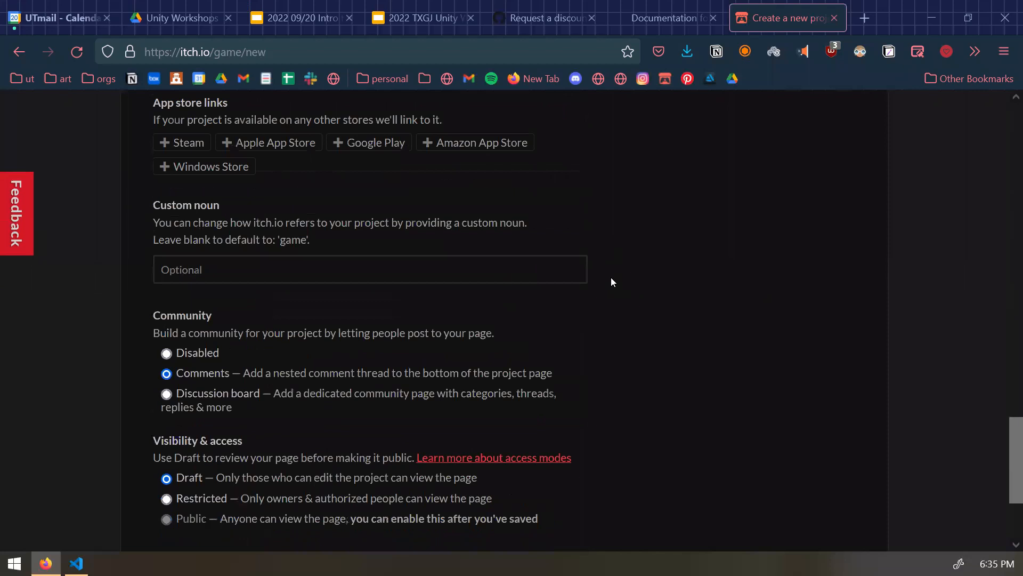
scroll(611, 277, down, 3)
scroll(612, 278, up, 20)
scroll(613, 281, down, 1)
scroll(613, 281, up, 1)
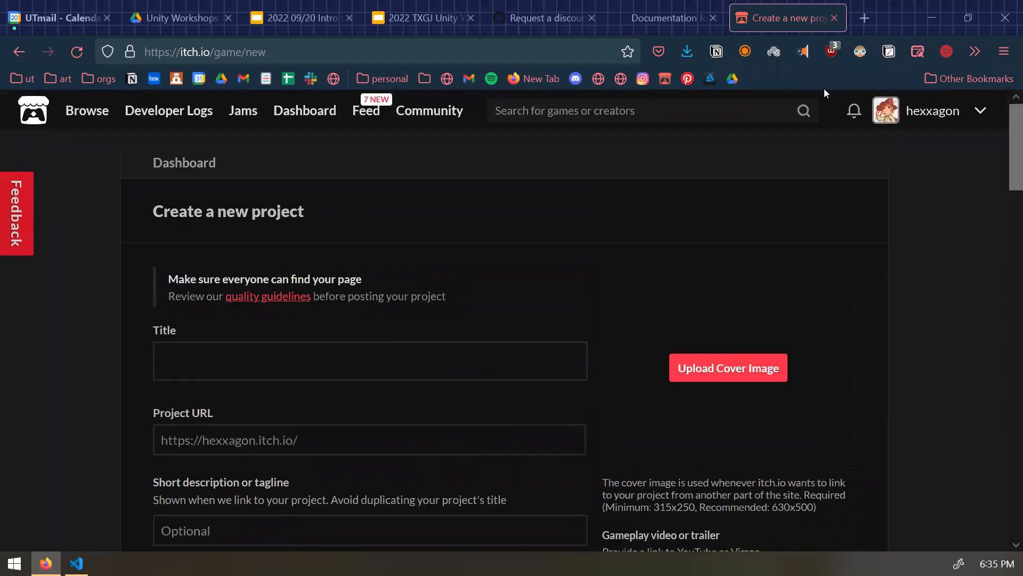
Go back to your profile and open the Pescebearian game page.
click(933, 109)
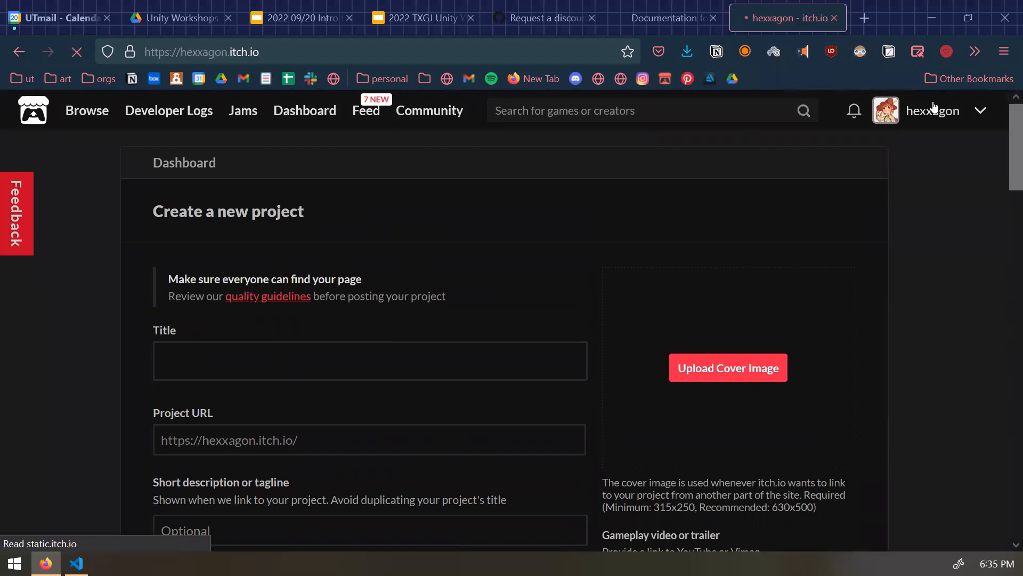
scroll(727, 307, down, 2)
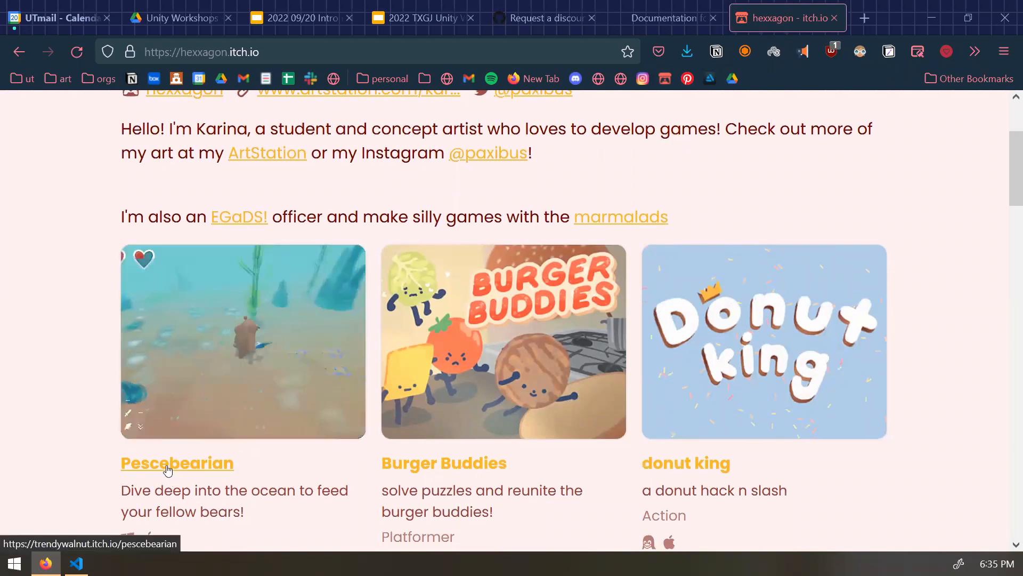
click(167, 468)
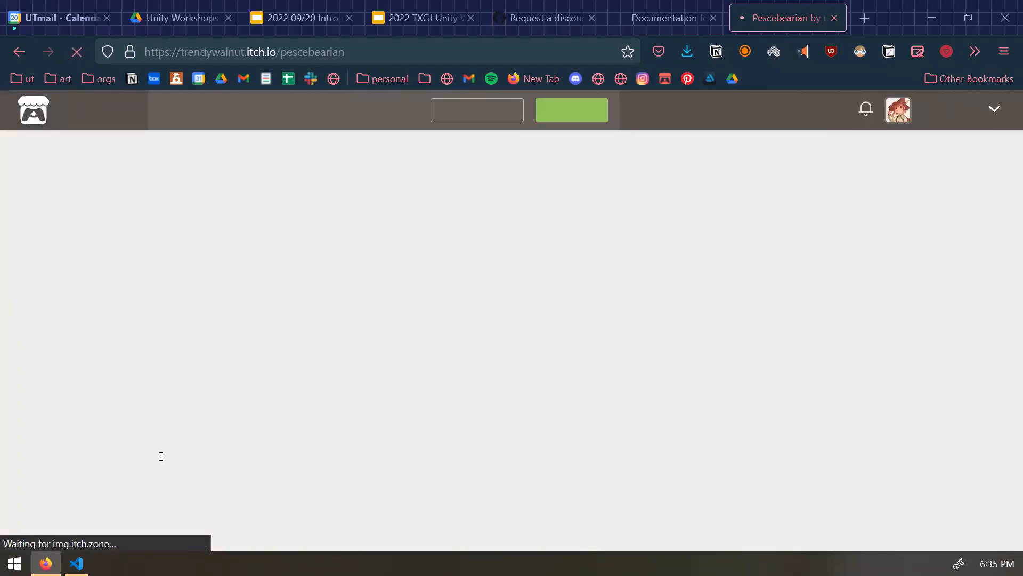
Scroll down the Pescebearian page past How to Play and Controls to Credits.
scroll(156, 432, down, 3)
scroll(156, 433, up, 3)
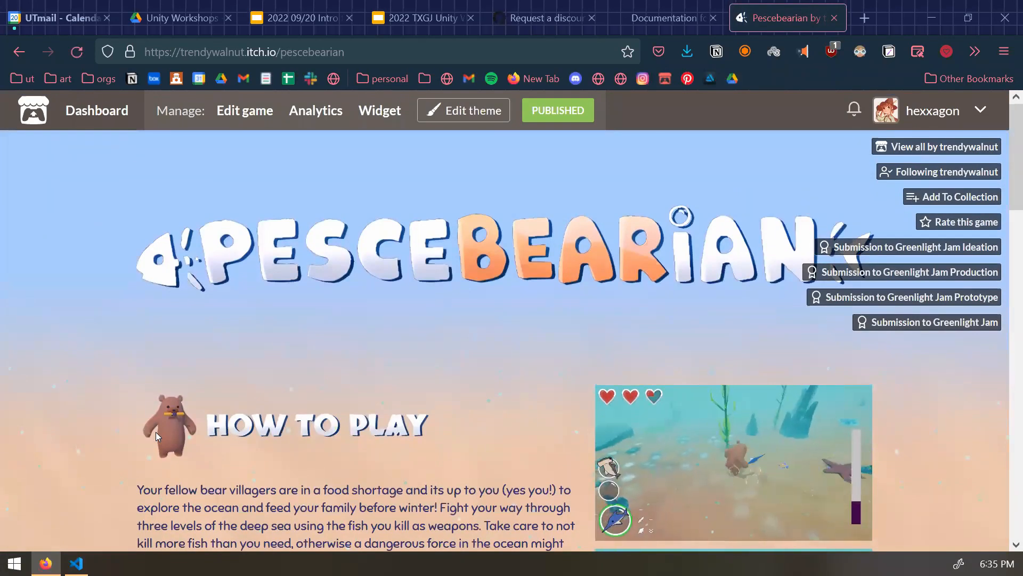
scroll(156, 432, down, 2)
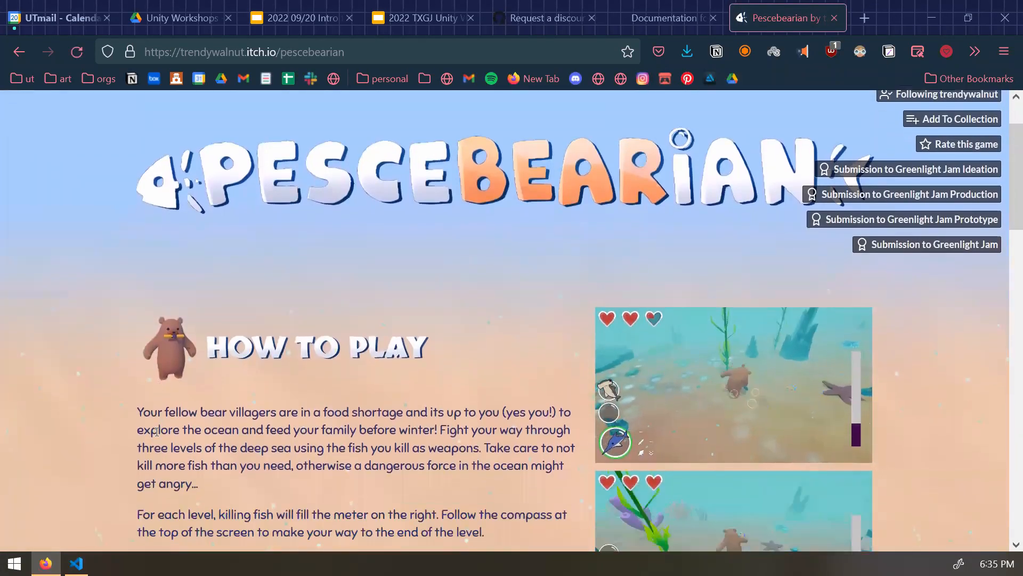
scroll(155, 431, down, 4)
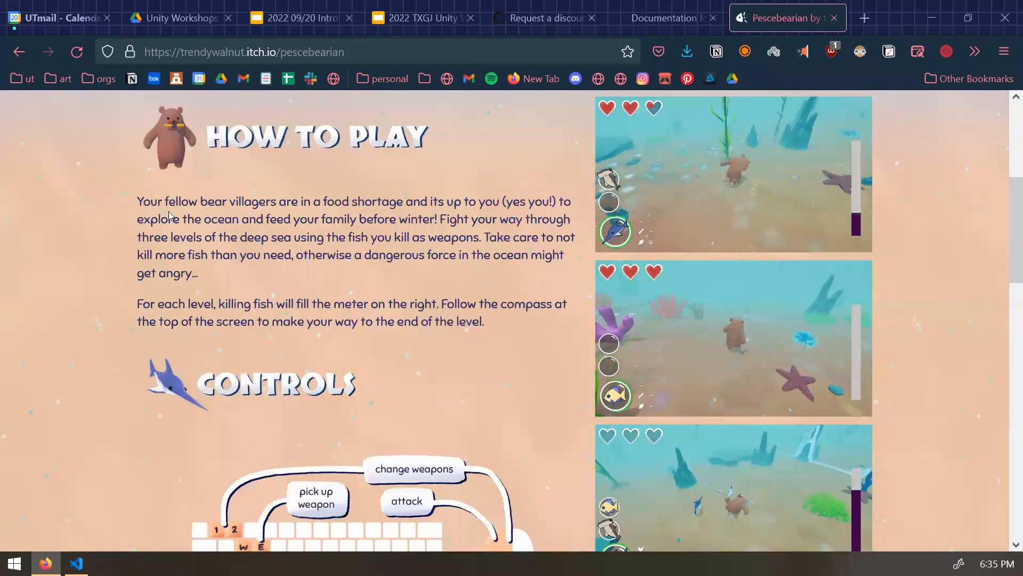
scroll(42, 332, down, 3)
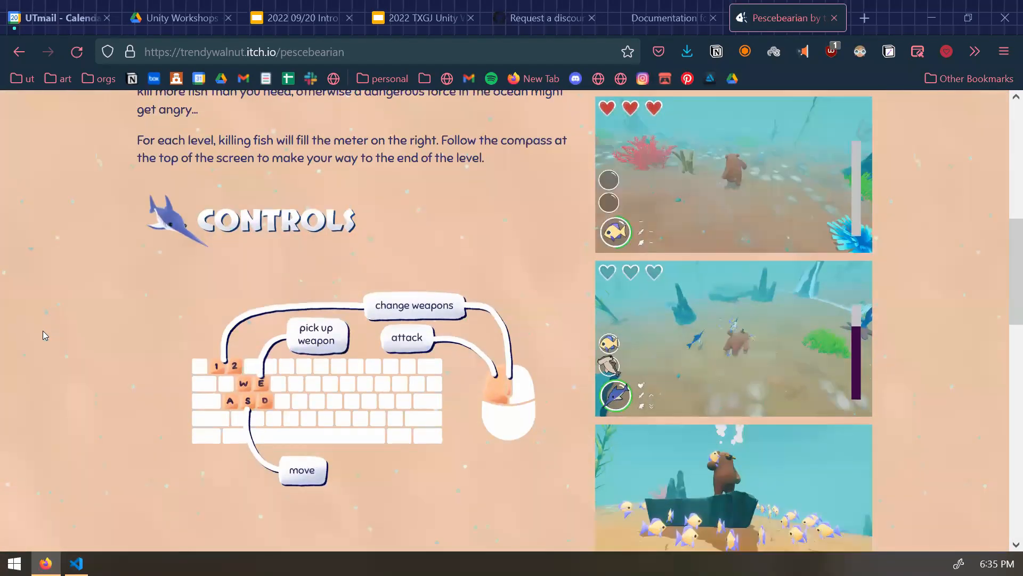
scroll(45, 335, down, 3)
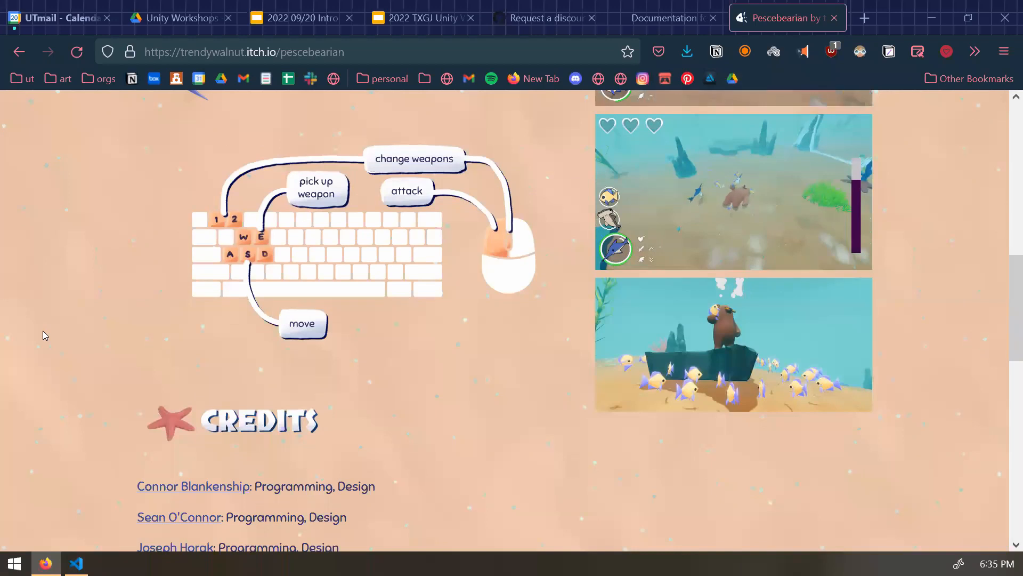
scroll(43, 331, down, 5)
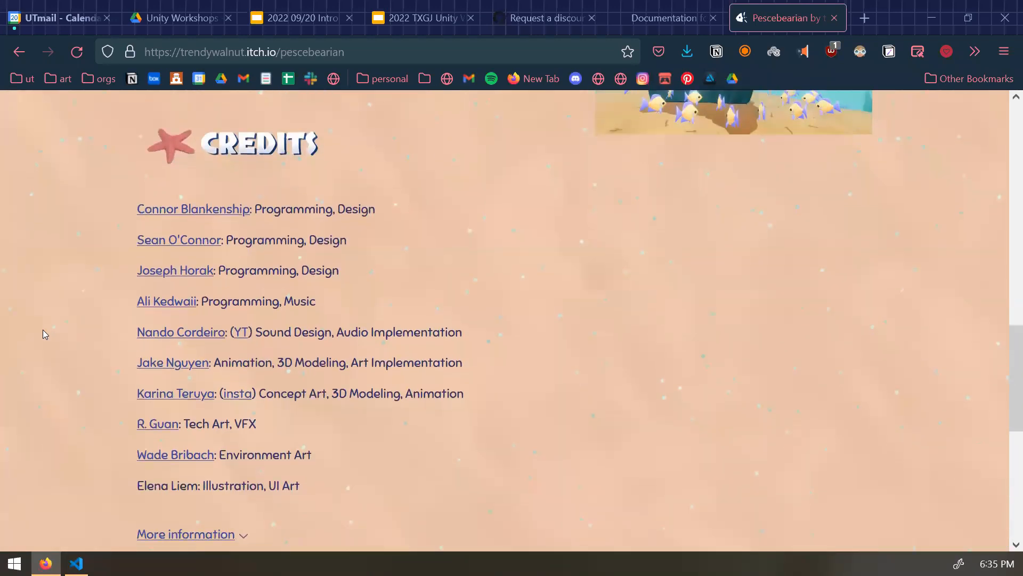
Highlight the team members in Credits, then scroll back to the page top.
drag(258, 333, 226, 232)
click(344, 250)
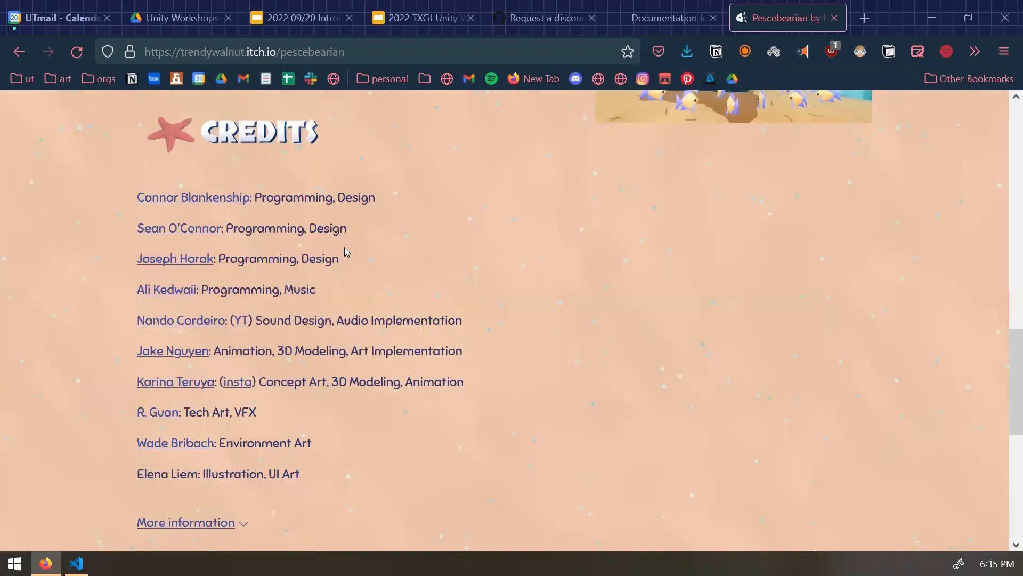
scroll(344, 247, down, 7)
scroll(345, 248, up, 10)
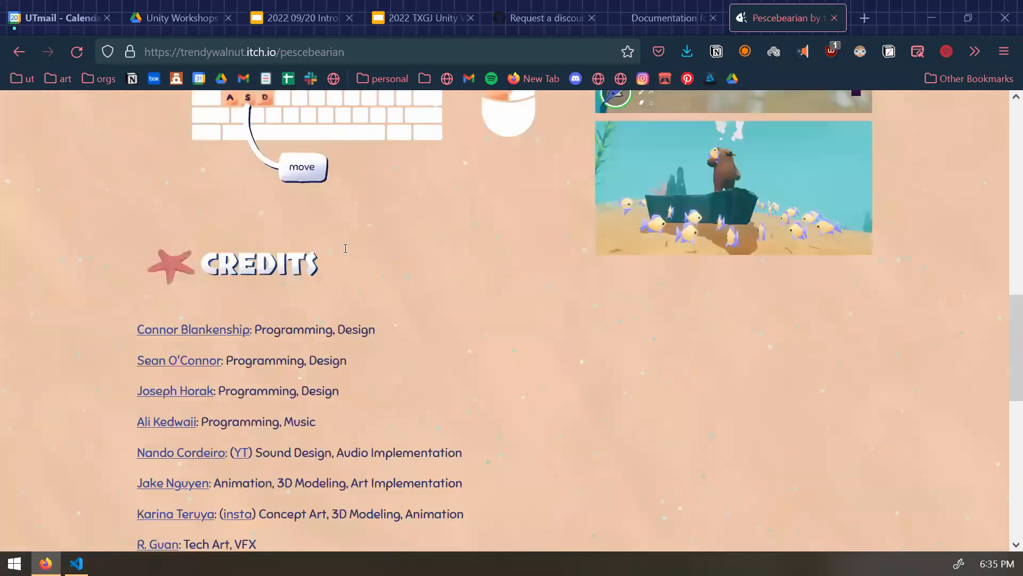
scroll(344, 248, up, 9)
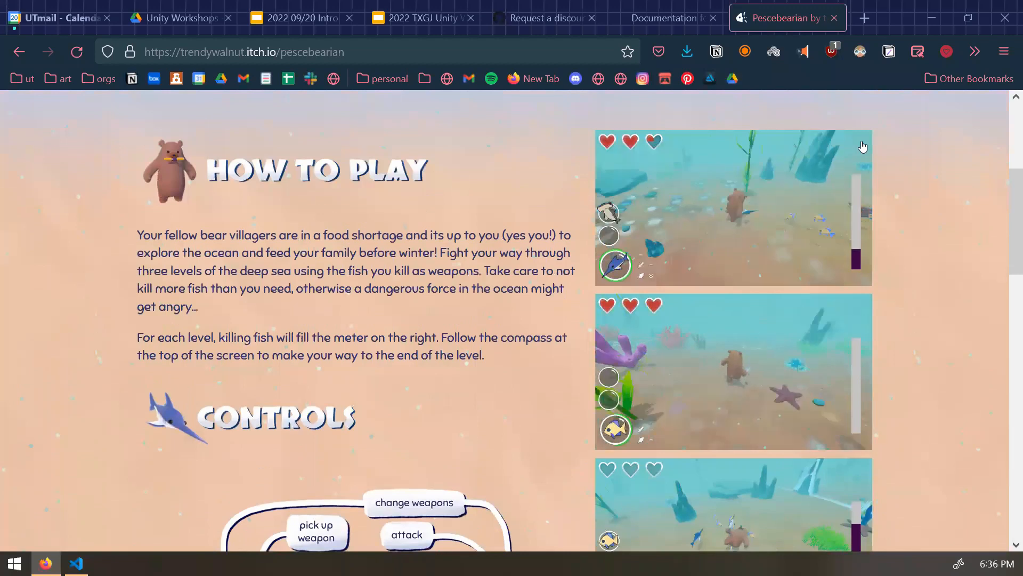
scroll(749, 267, up, 5)
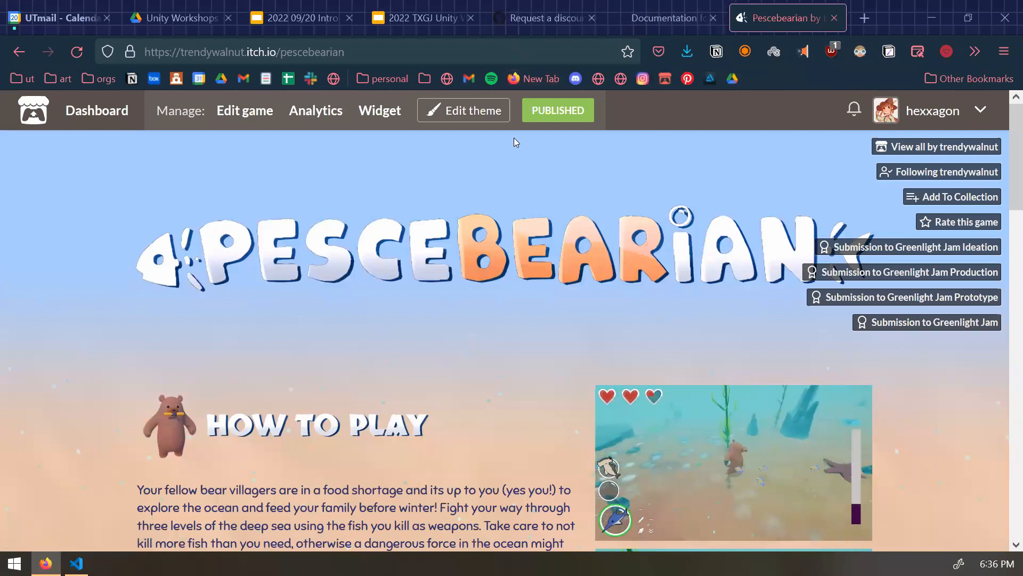
scroll(590, 183, down, 2)
scroll(590, 183, up, 2)
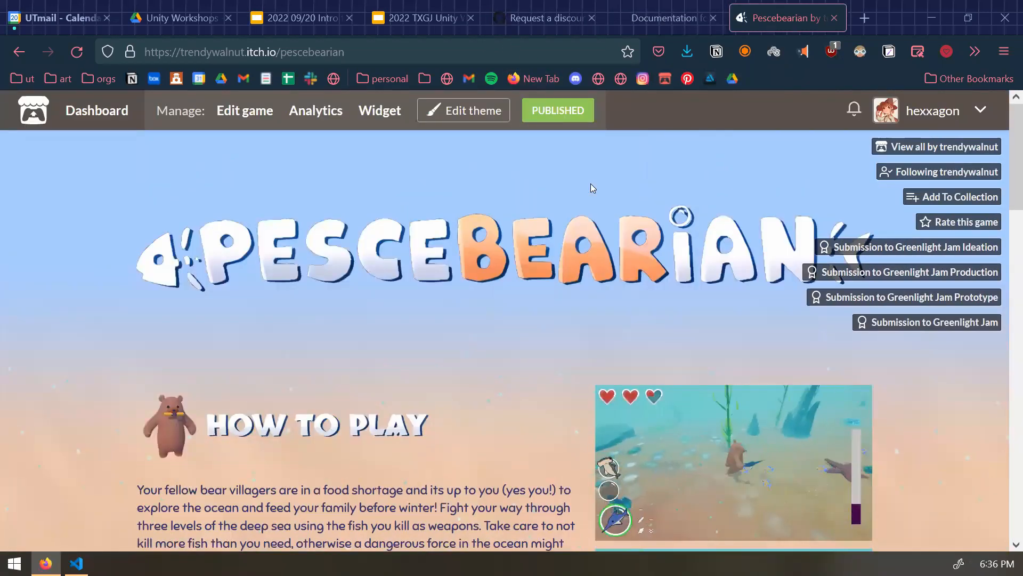
Go back to the 2022 TXGJ Unity Wkshp deck and show slide 12 with the itch.io logo.
click(421, 17)
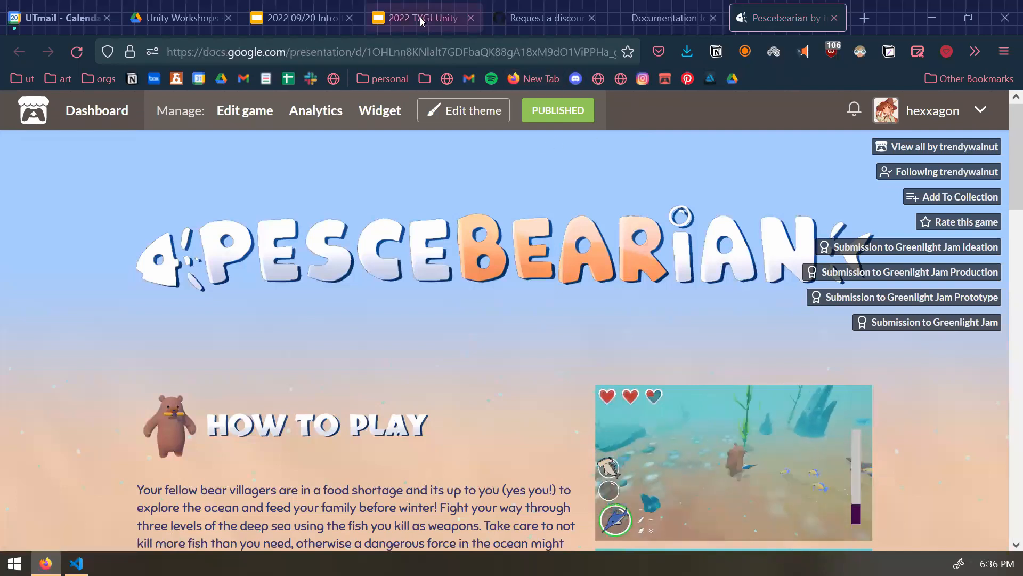
scroll(83, 397, down, 3)
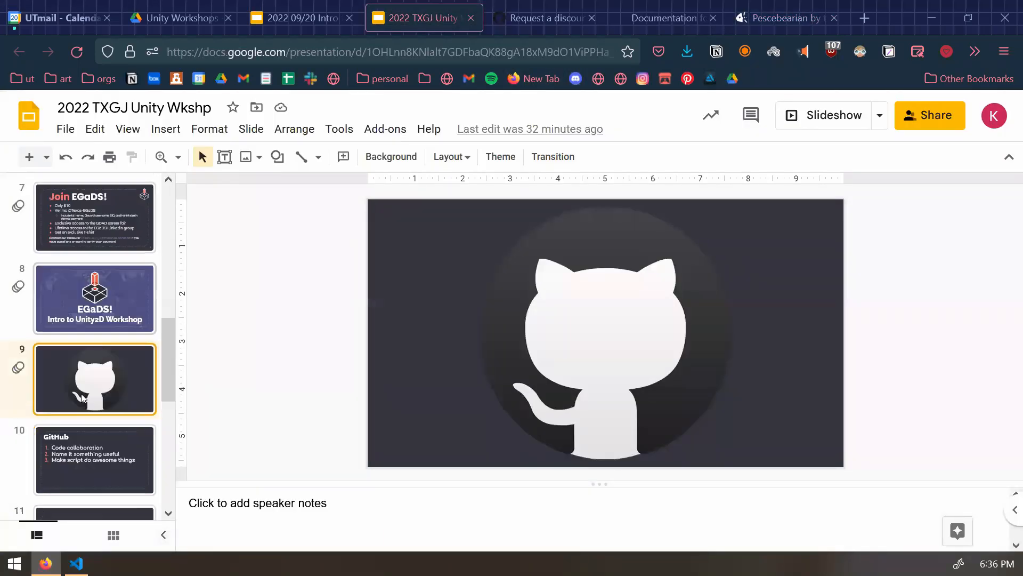
scroll(81, 393, down, 3)
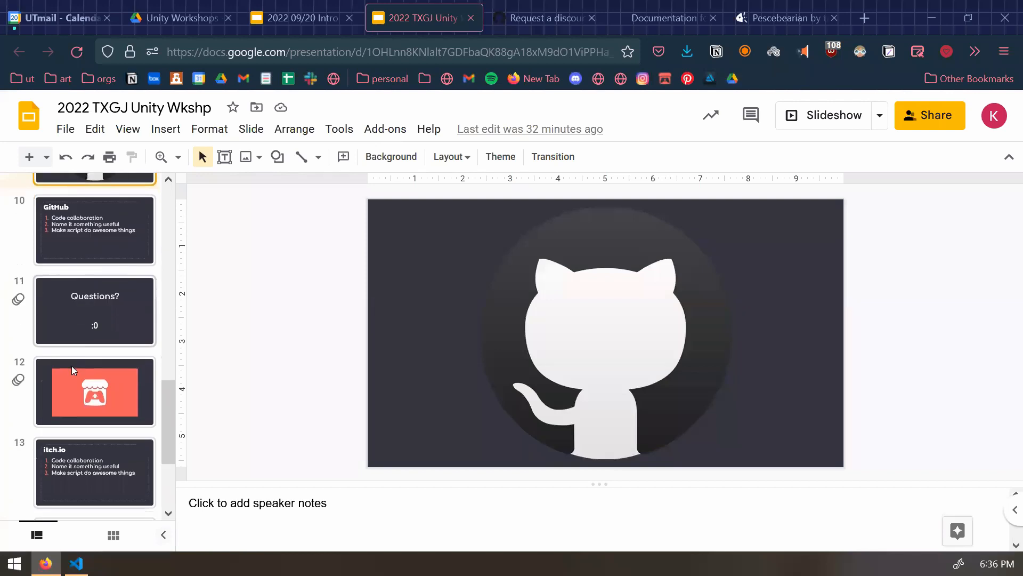
click(73, 366)
scroll(73, 366, down, 1)
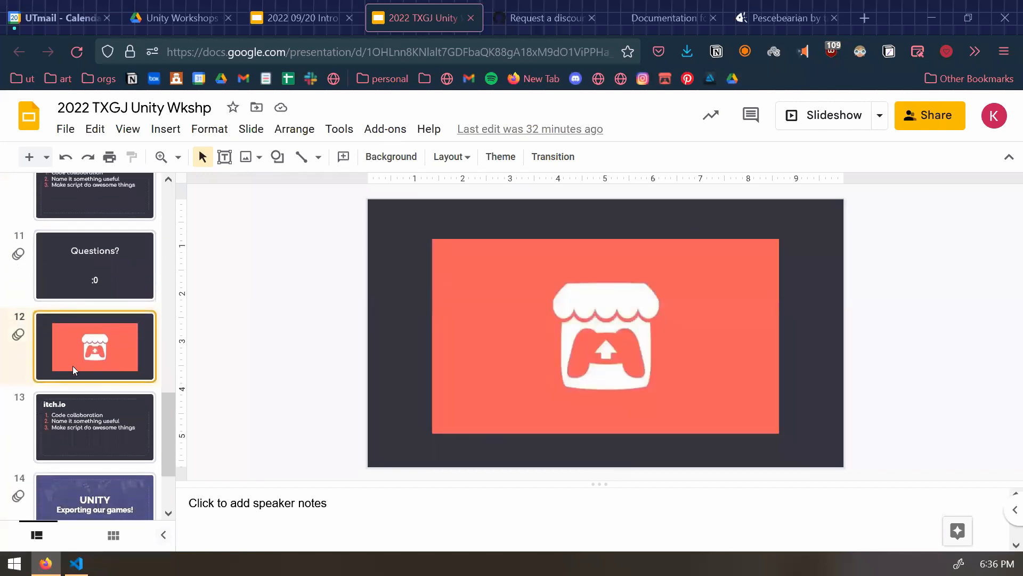
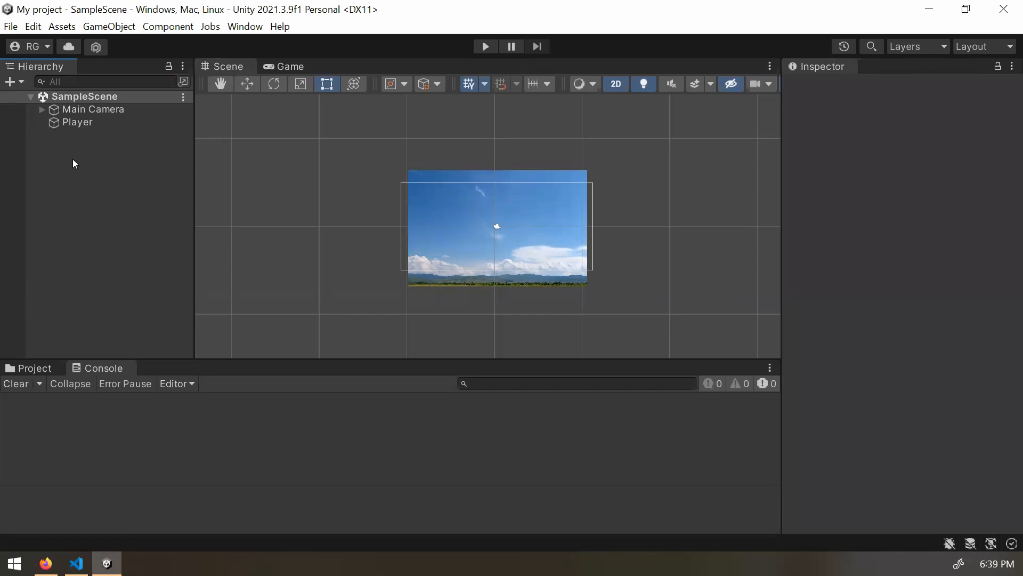
Open Build Settings, keeping Intel 64-bit architecture and Windows as the target platform.
click(6, 26)
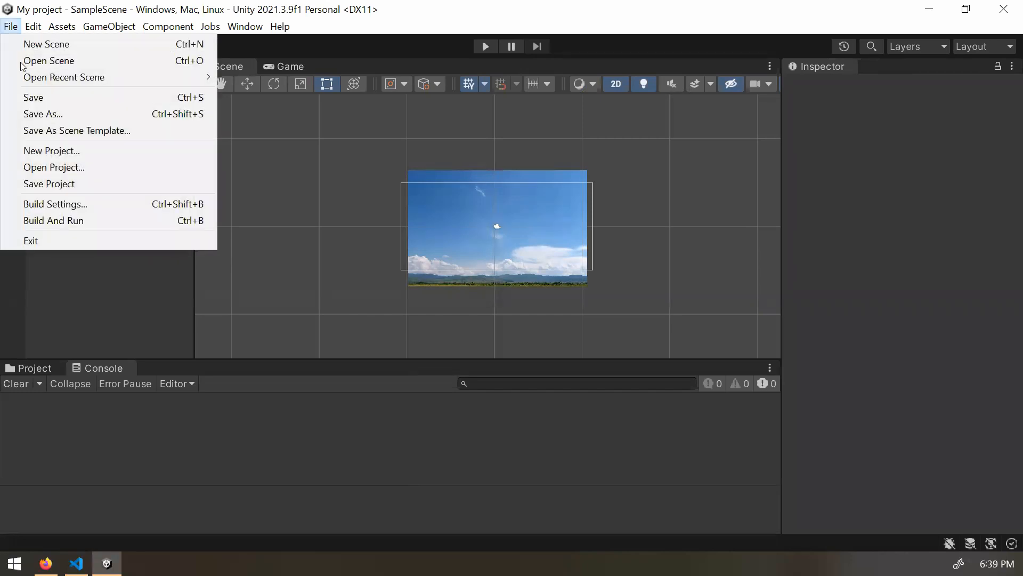
click(97, 203)
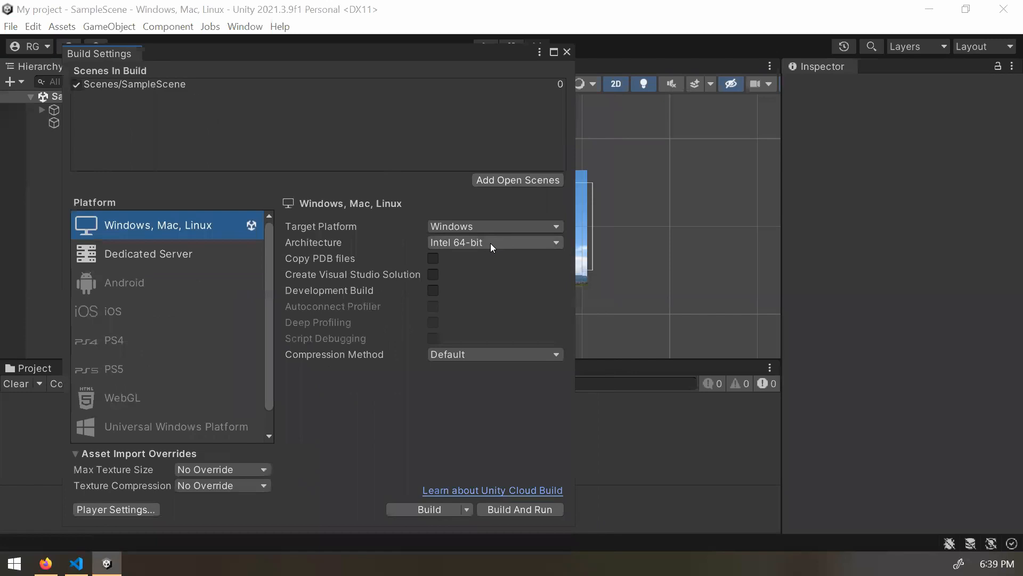
click(491, 243)
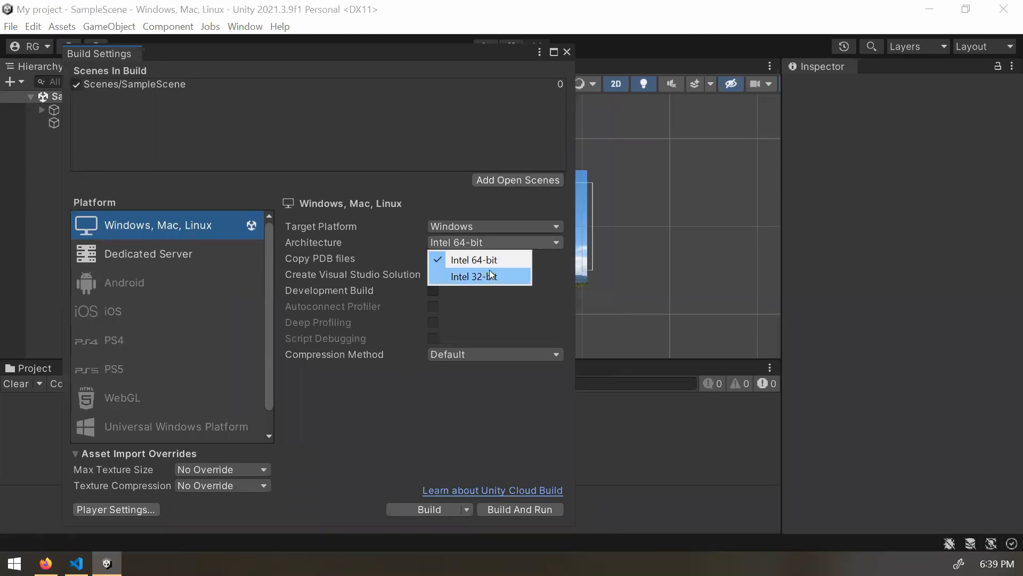
click(527, 261)
click(513, 226)
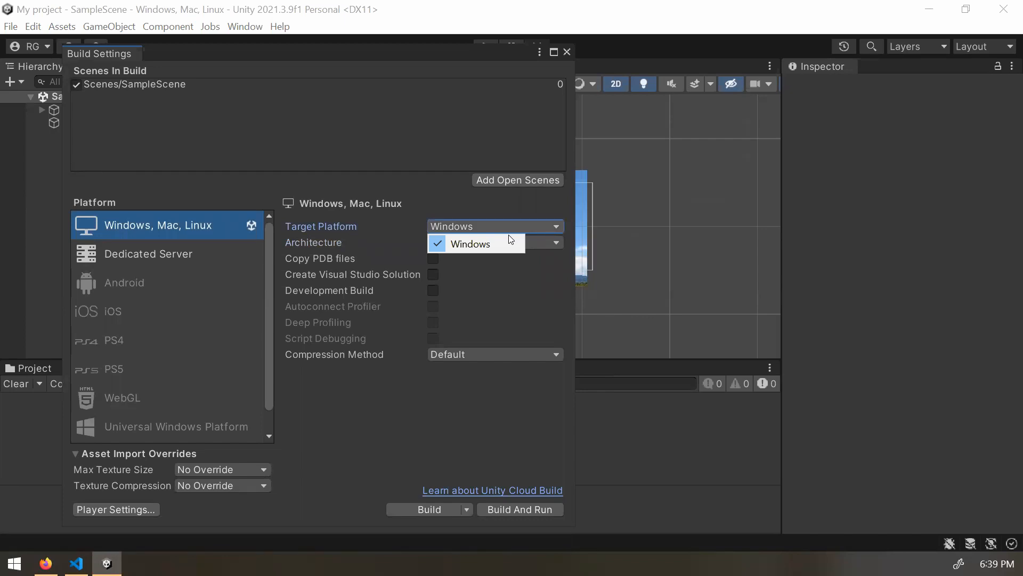
click(499, 230)
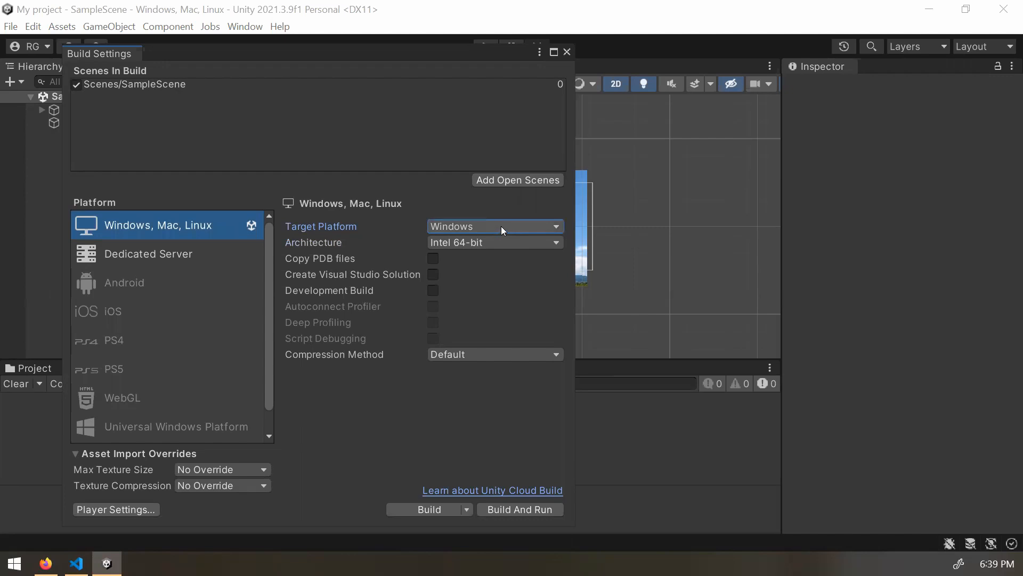
scroll(214, 305, down, 1)
scroll(214, 305, up, 1)
Preview the Android, iOS, PS4, WebGL, Universal Windows Platform and PS5 build platforms.
click(196, 285)
click(192, 310)
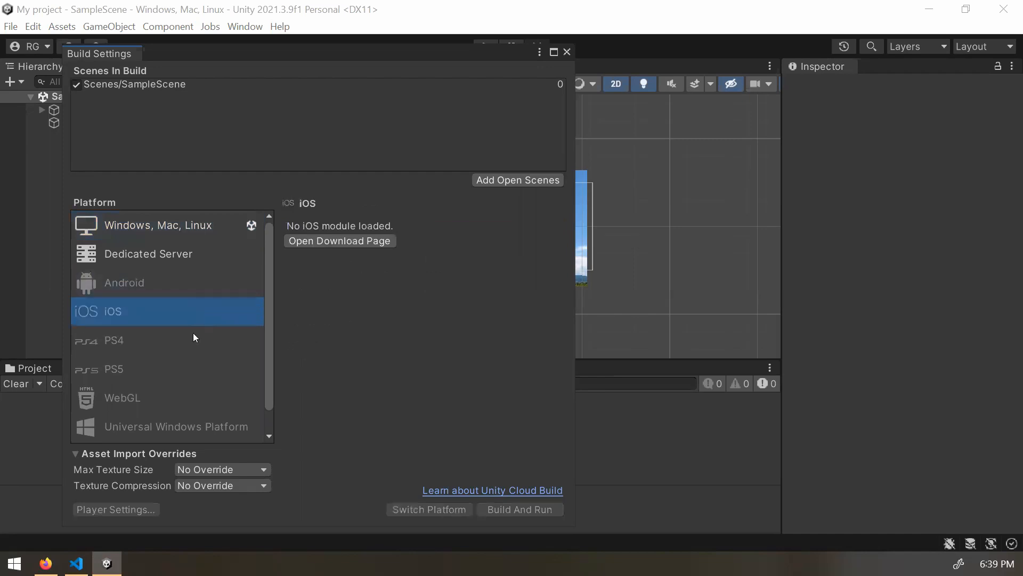
click(193, 334)
scroll(193, 334, down, 1)
click(189, 371)
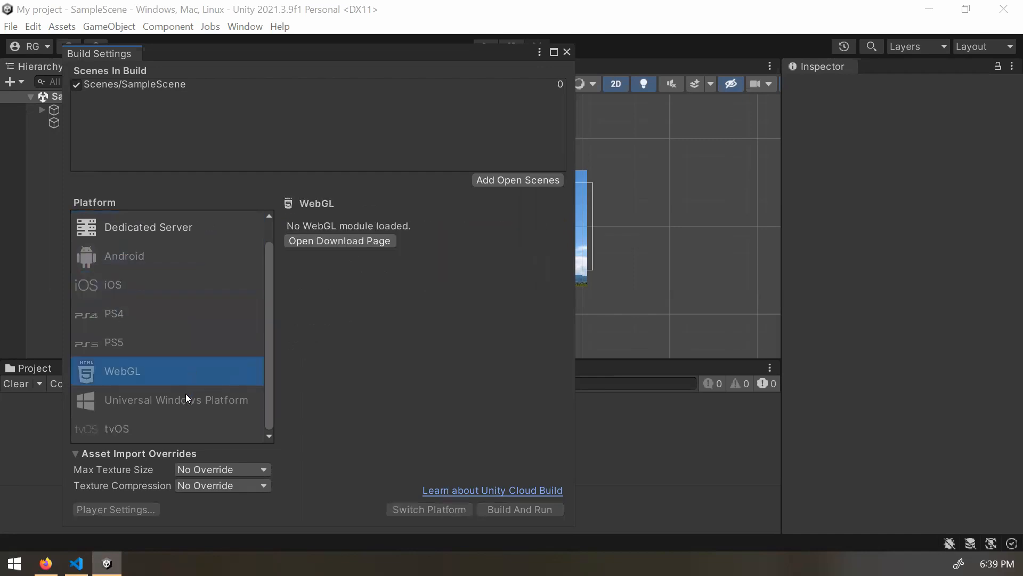
click(185, 396)
click(168, 340)
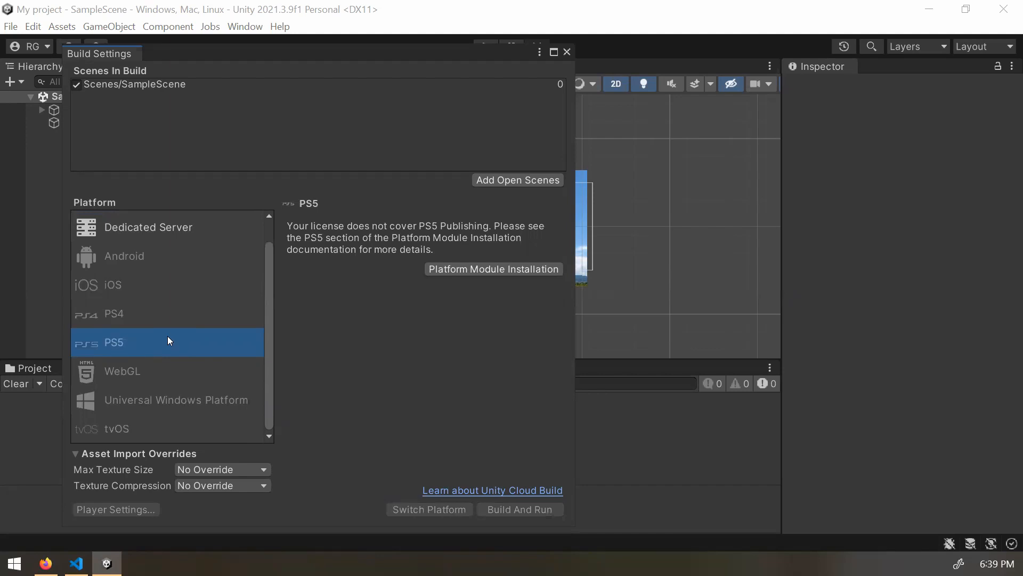
scroll(169, 340, up, 1)
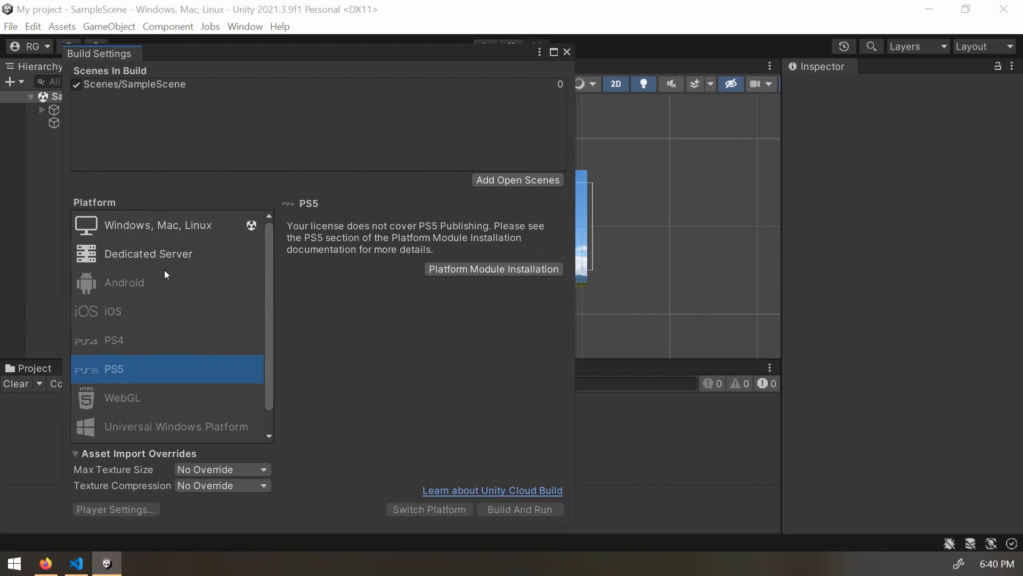
scroll(165, 272, down, 1)
scroll(164, 272, up, 1)
Compare WebGL details, settle back on Windows, Mac, Linux, and close Build Settings.
click(162, 234)
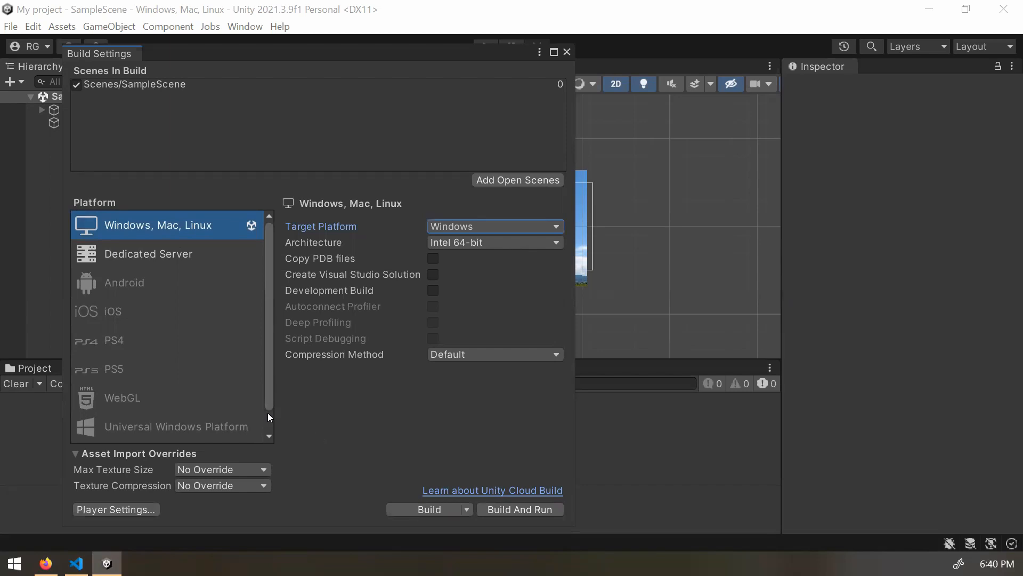
click(236, 398)
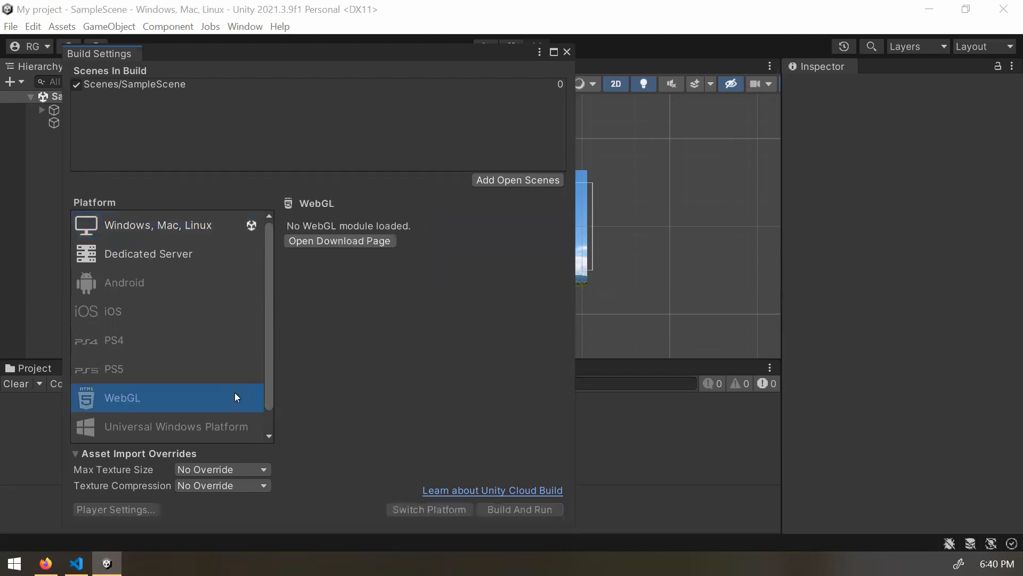
click(171, 226)
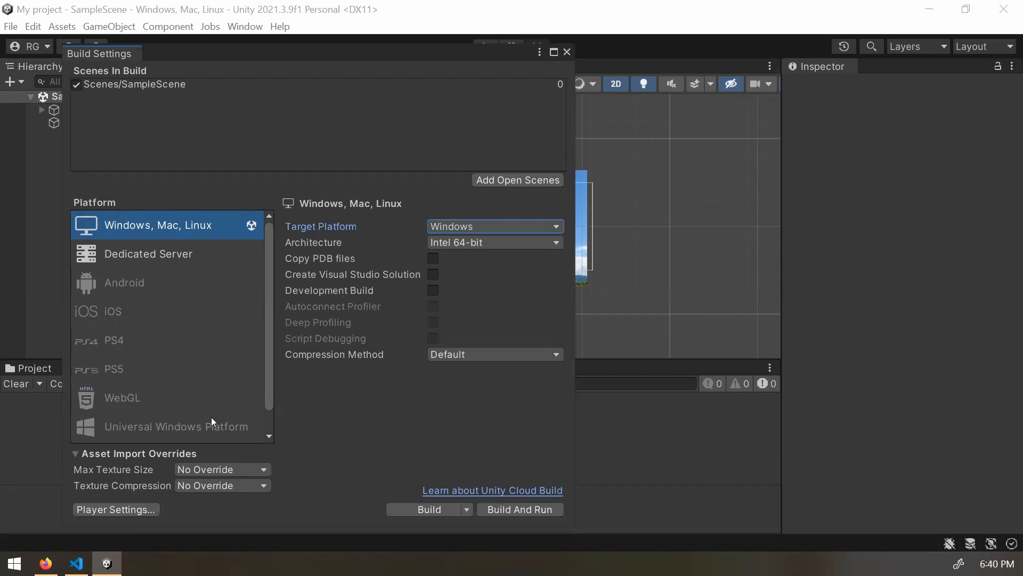
click(192, 405)
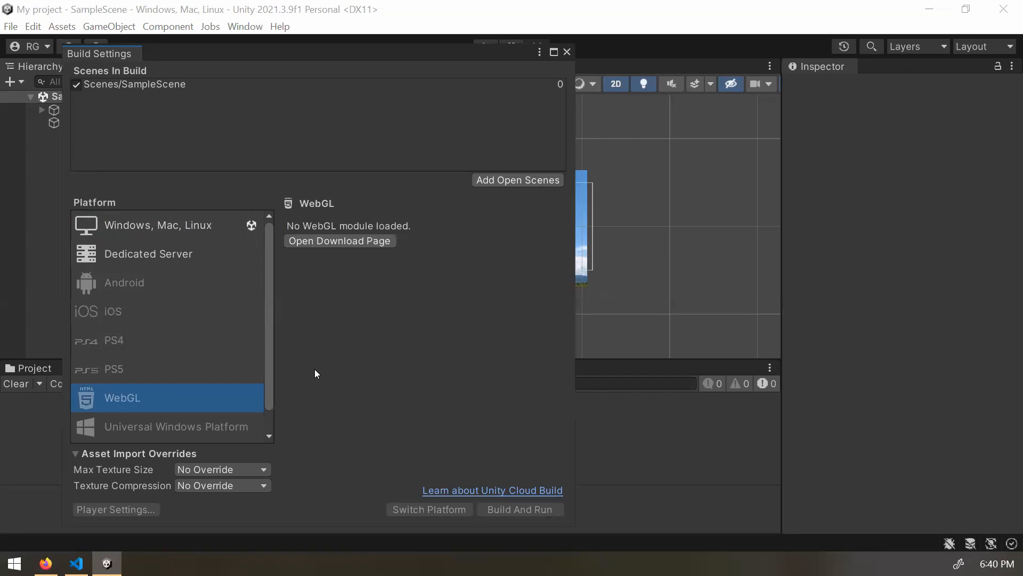
click(193, 228)
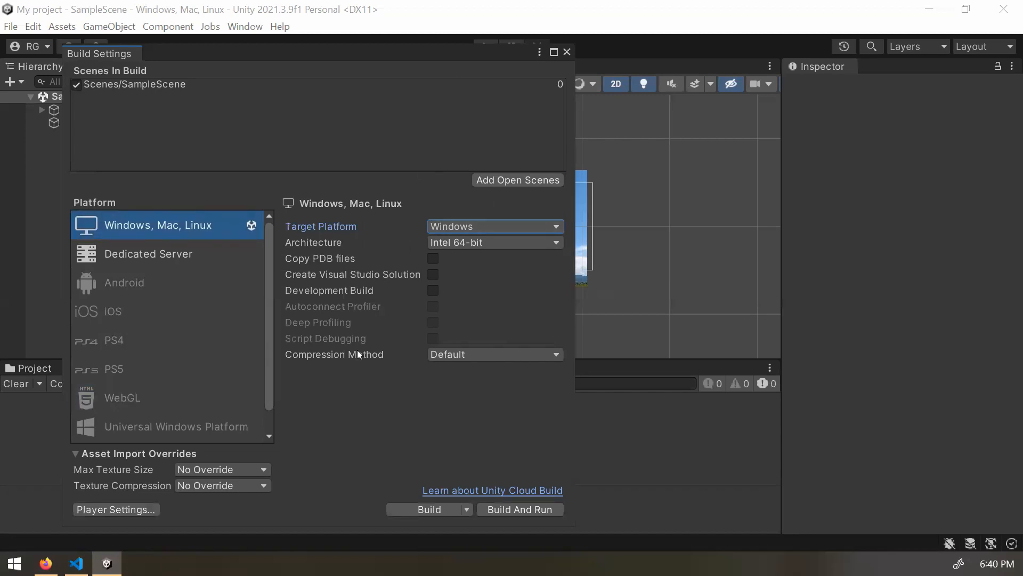
click(566, 52)
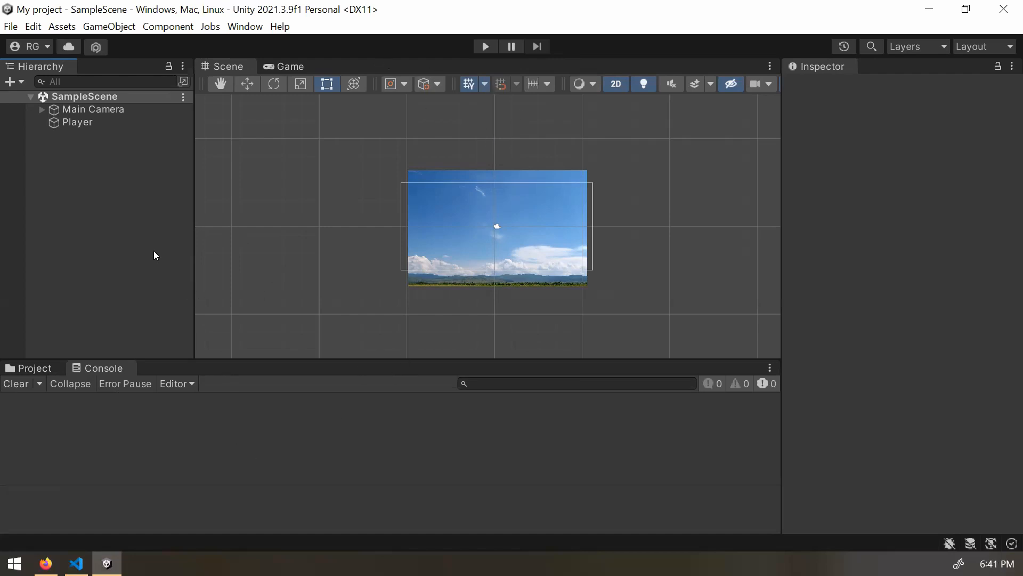
Add a 3D Plane and a 3D Sphere to SampleScene from the Hierarchy.
right_click(148, 231)
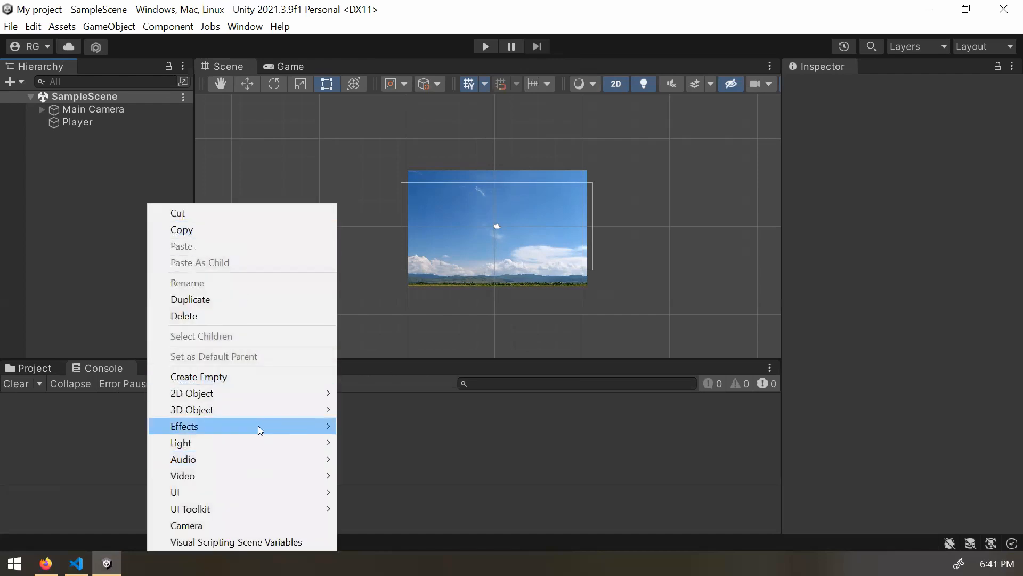
mouse_move(272, 396)
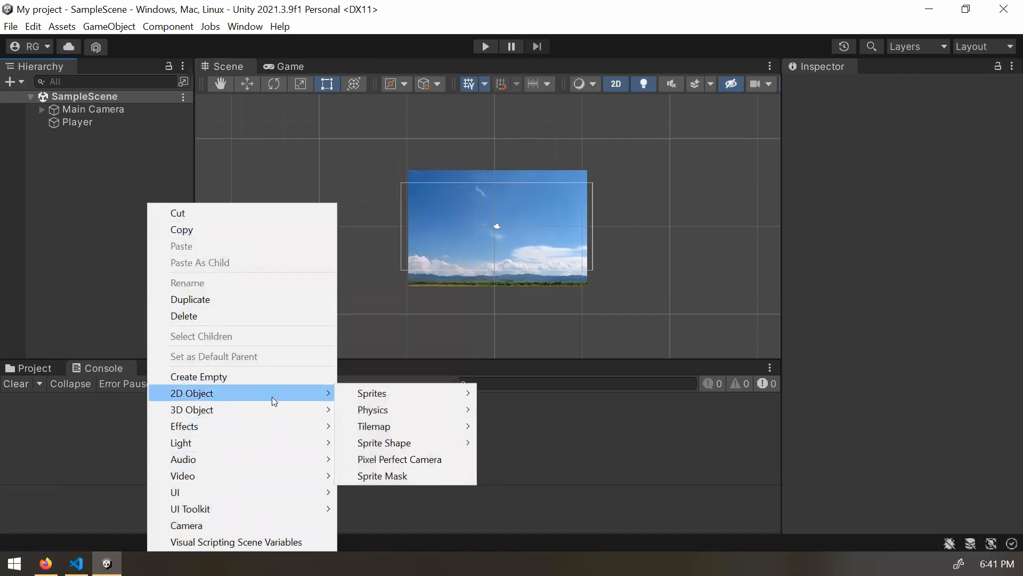
mouse_move(282, 421)
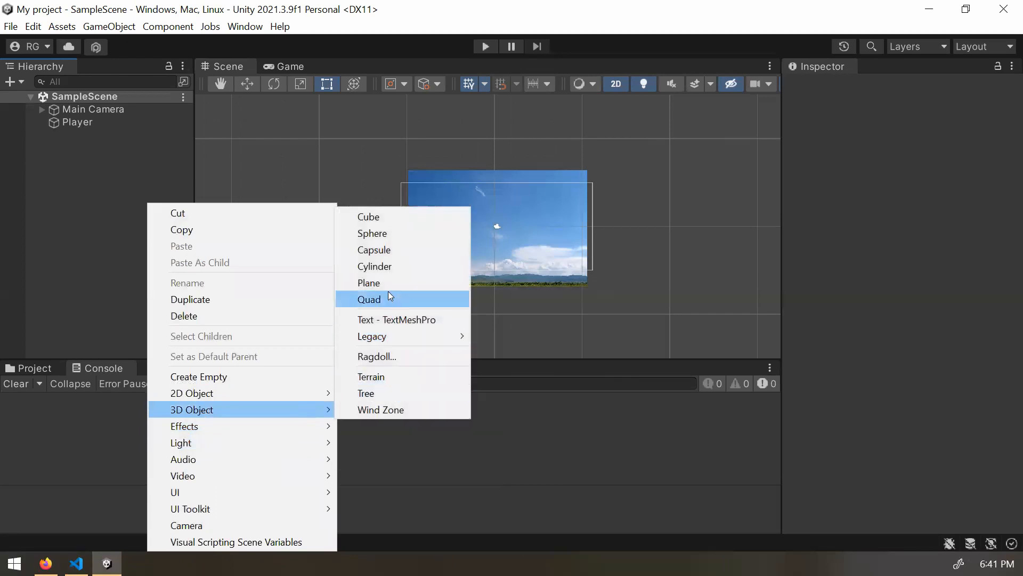
click(387, 286)
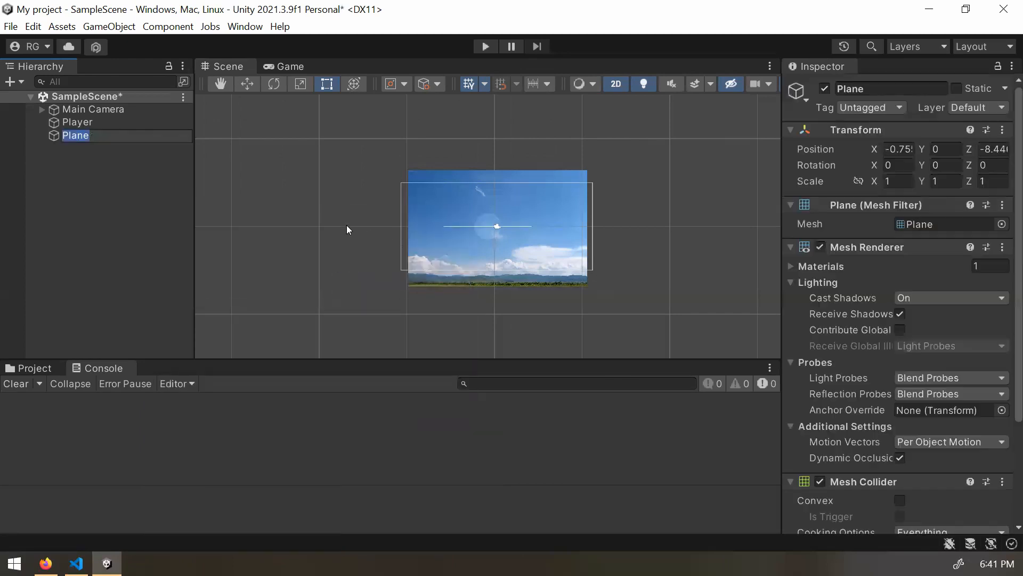
right_click(119, 201)
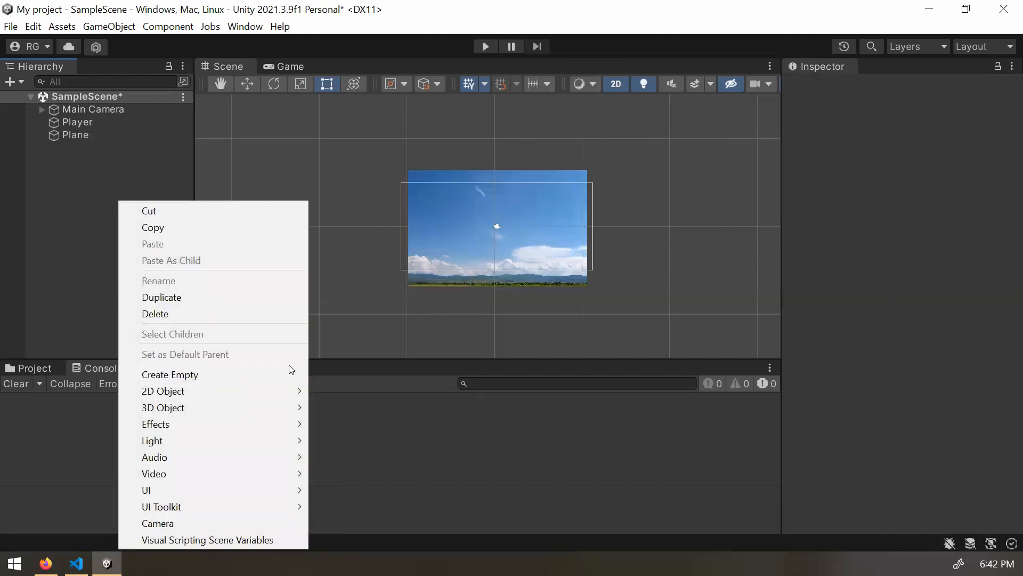
mouse_move(294, 413)
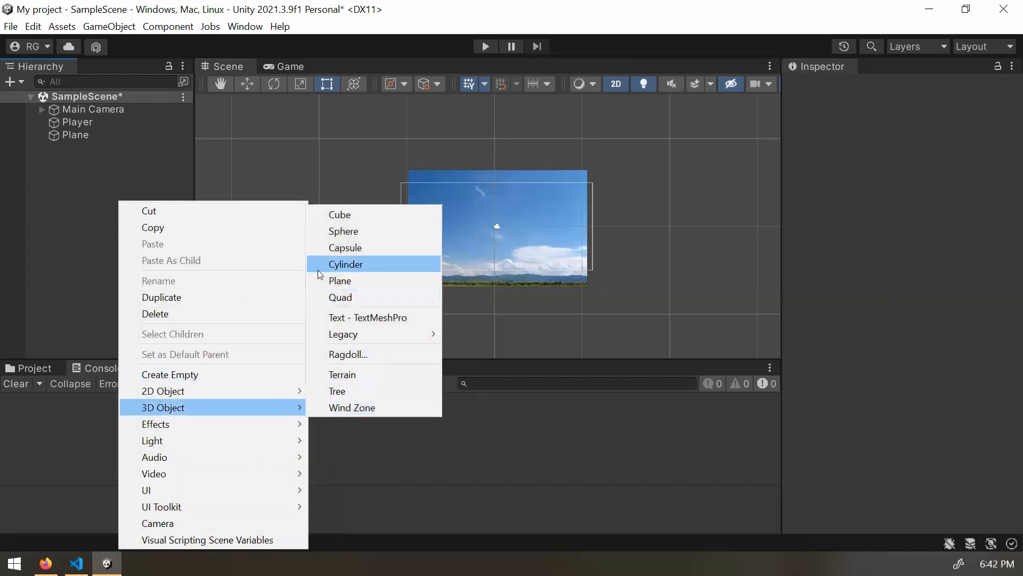
click(338, 232)
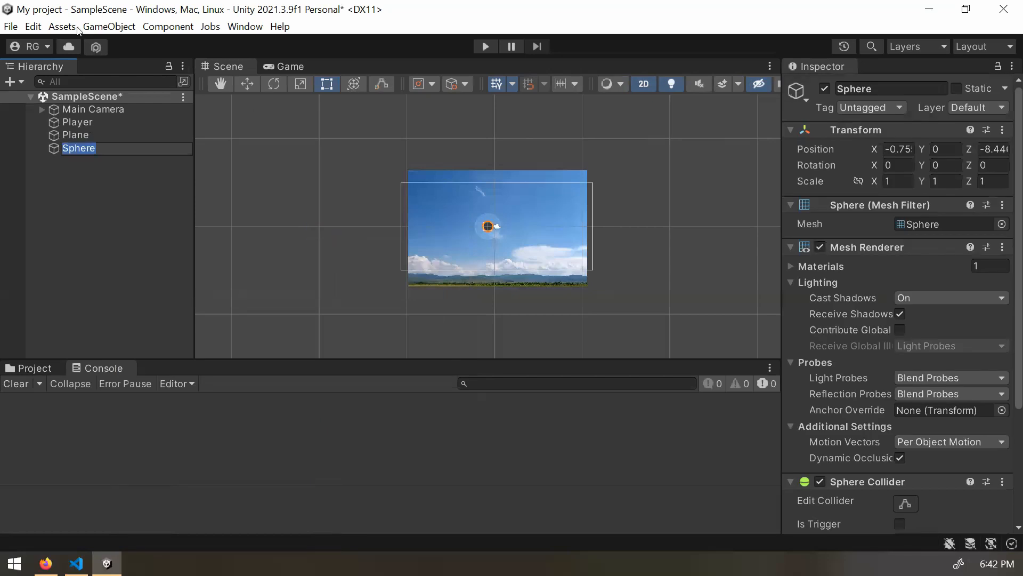
Save SampleScene via File > Save and minimize Unity.
click(7, 26)
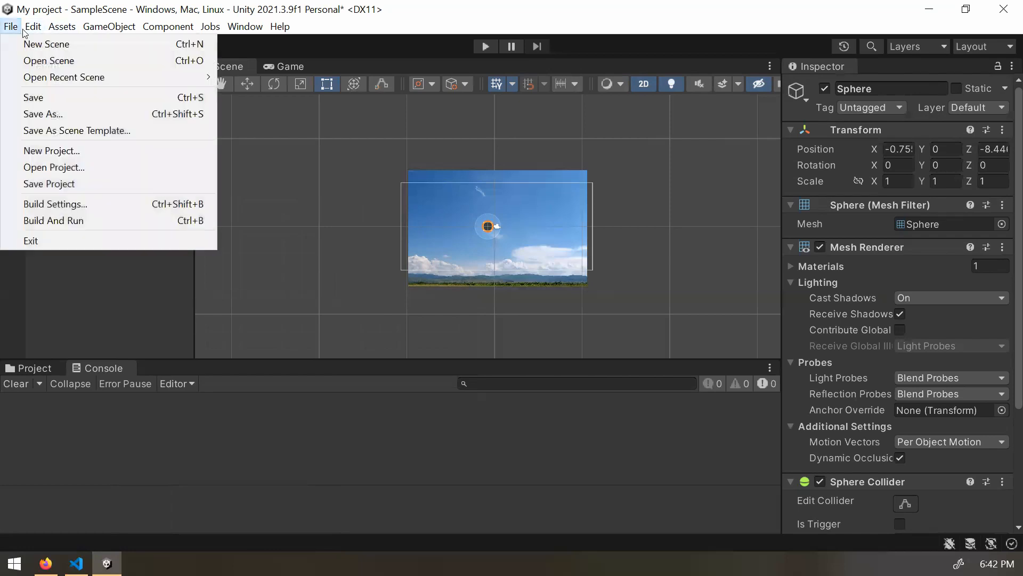
click(32, 98)
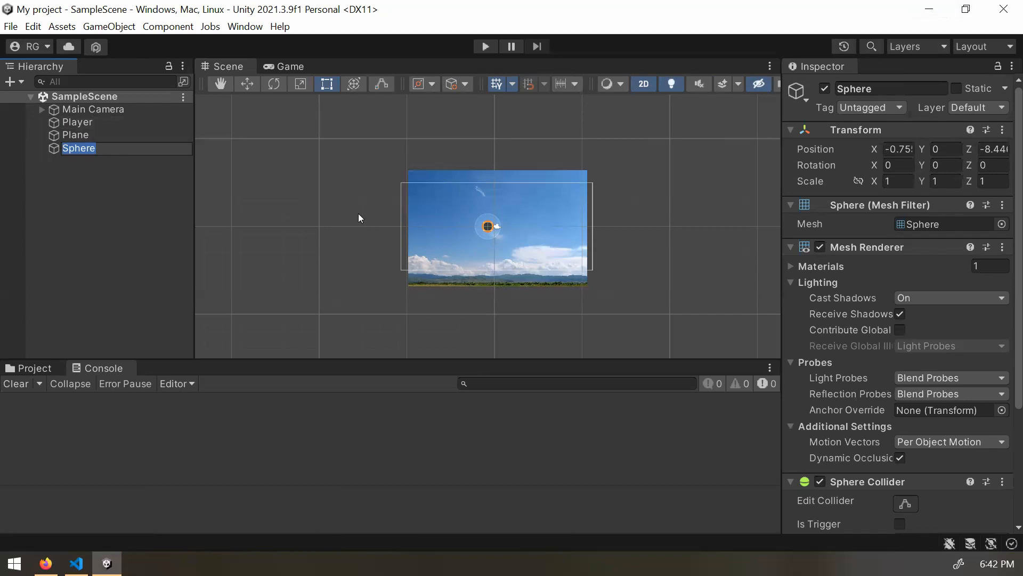
click(929, 9)
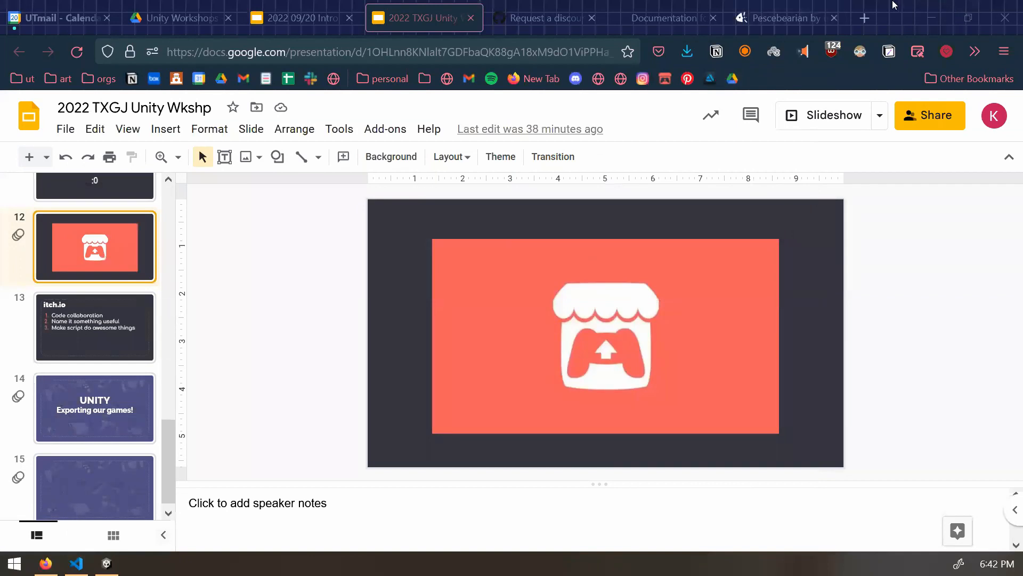
Search 'github desktop' in a new tab and download the Windows 64-bit installer from desktop.github.com.
click(865, 17)
text(github desk)
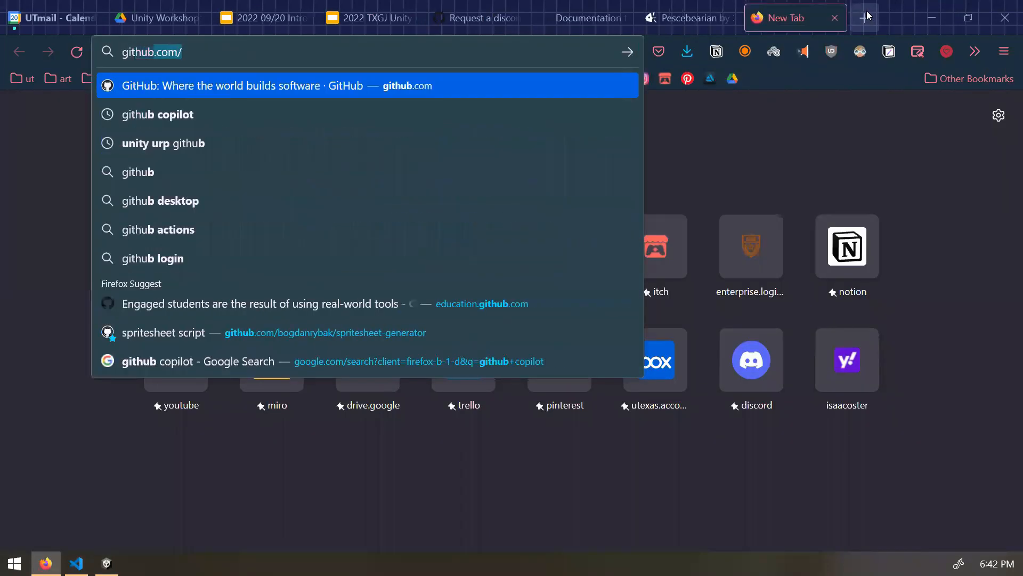
key(BackSpace)
text(desktop)
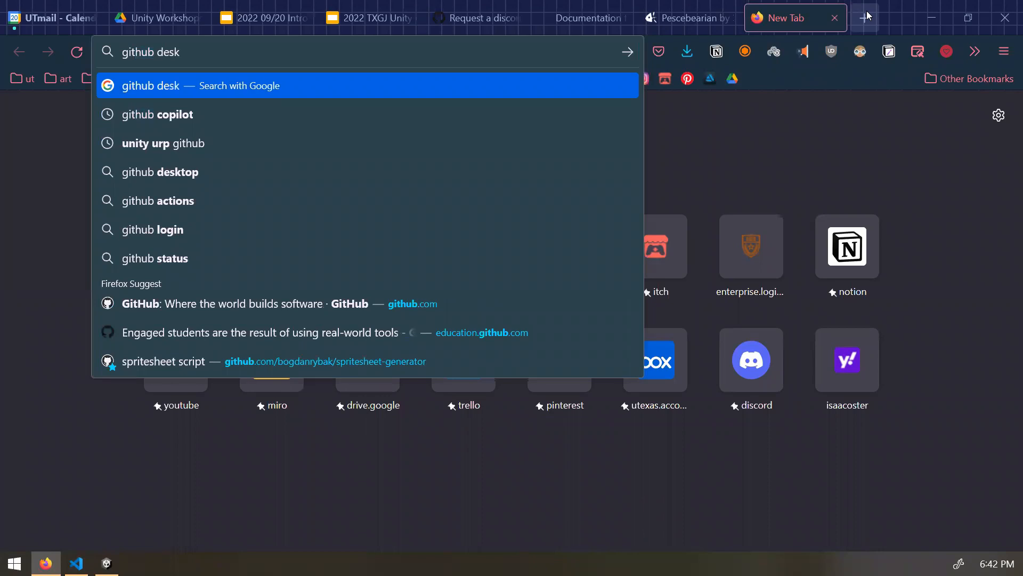
key(Return)
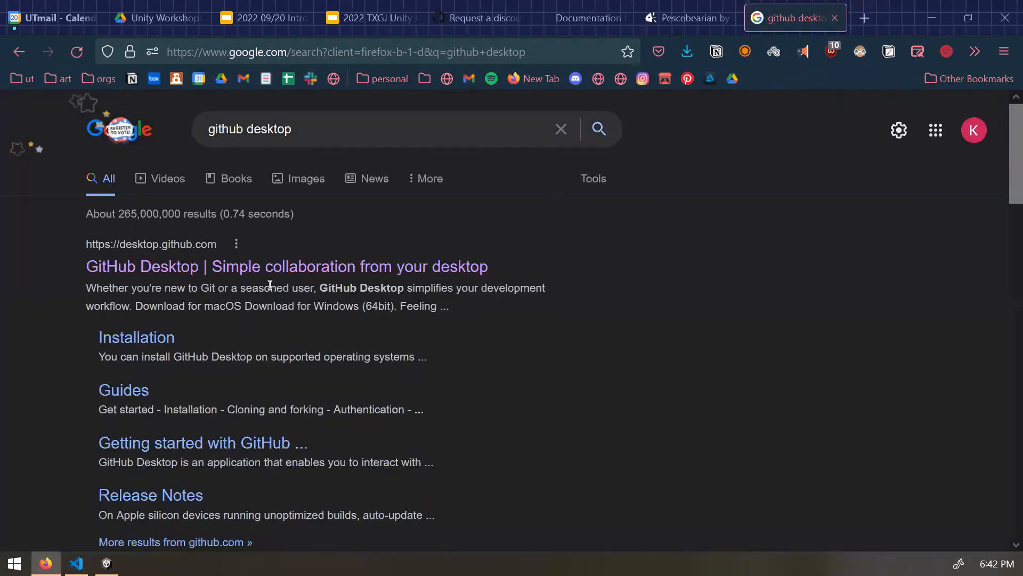
click(269, 265)
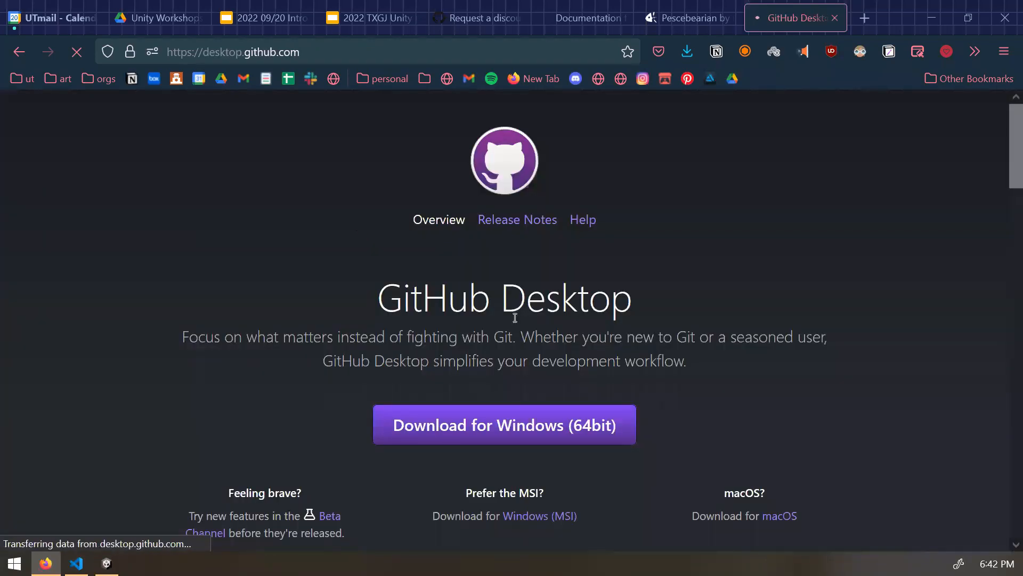
click(576, 442)
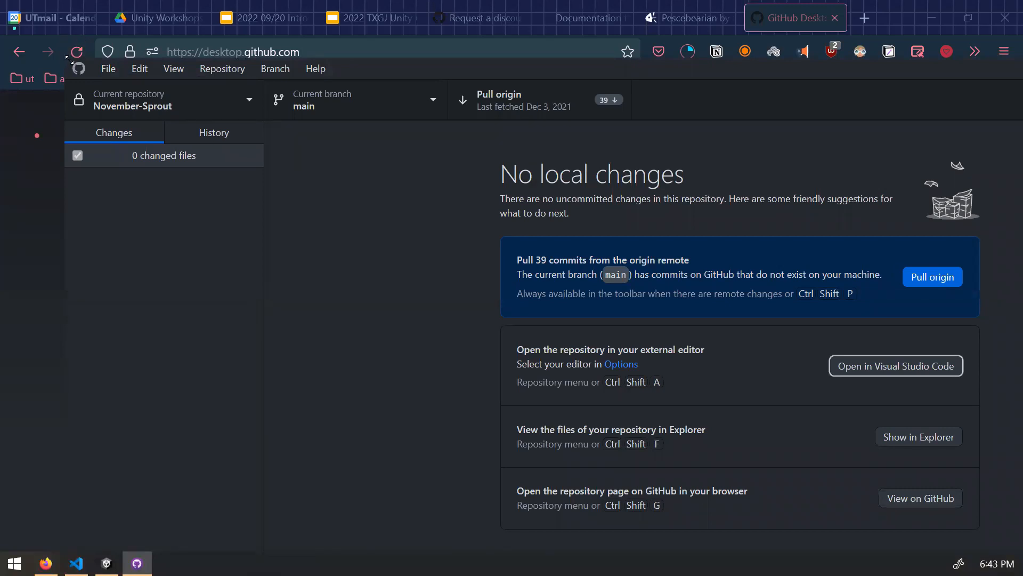
Resize and reposition GitHub Desktop, then choose File > Add local repository.
drag(69, 58, 252, 156)
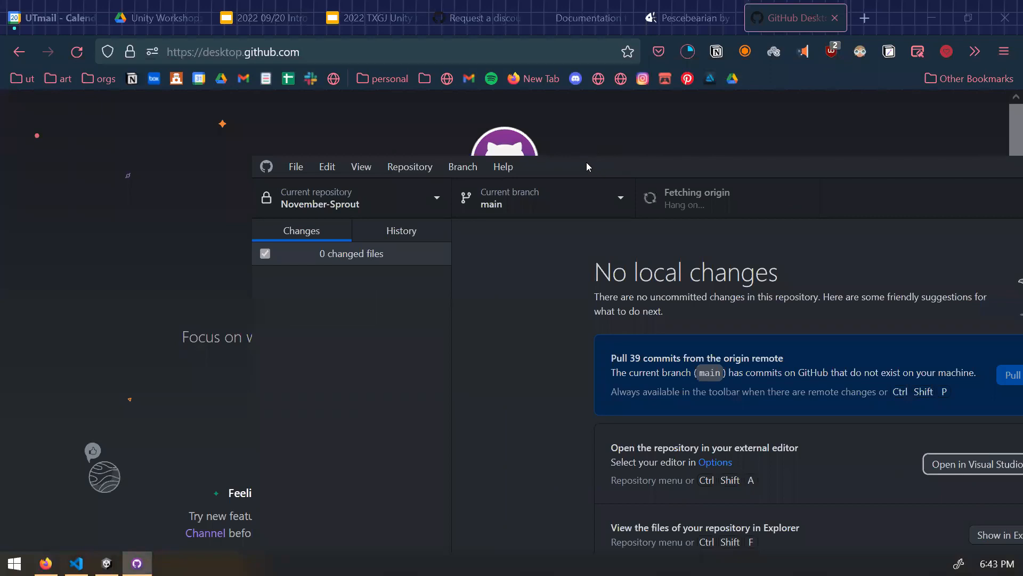
drag(587, 162, 369, 34)
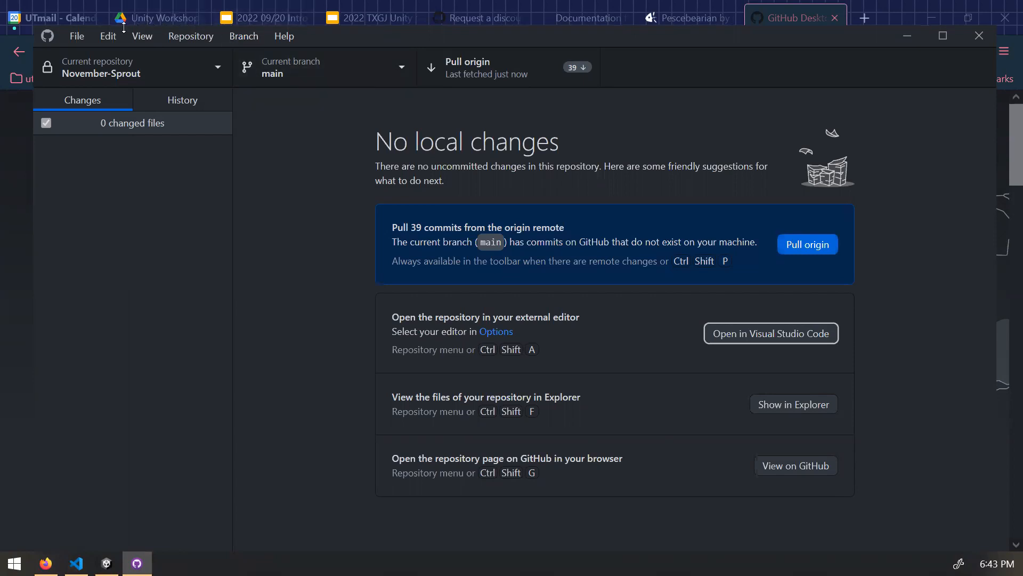
click(69, 37)
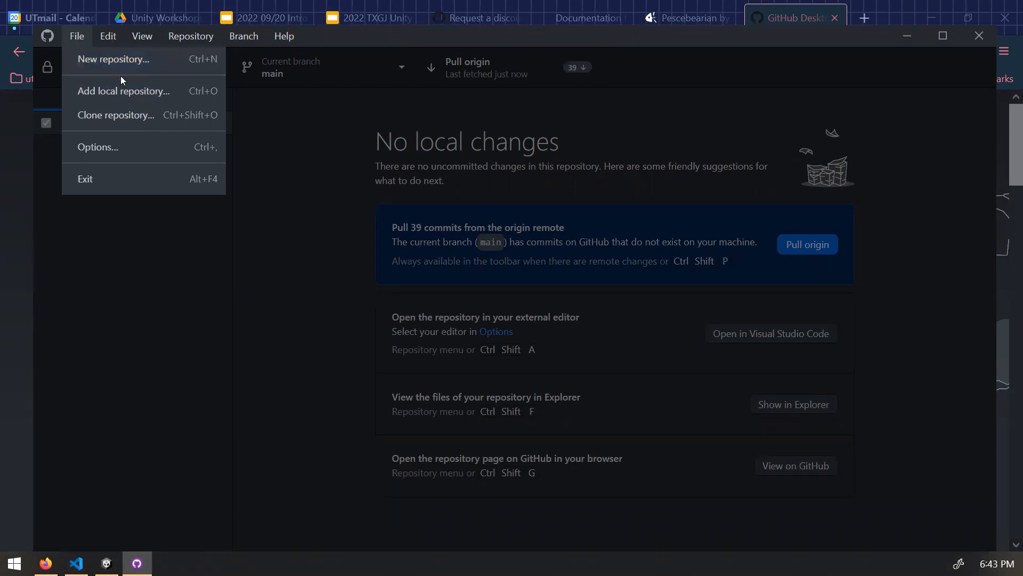
click(122, 88)
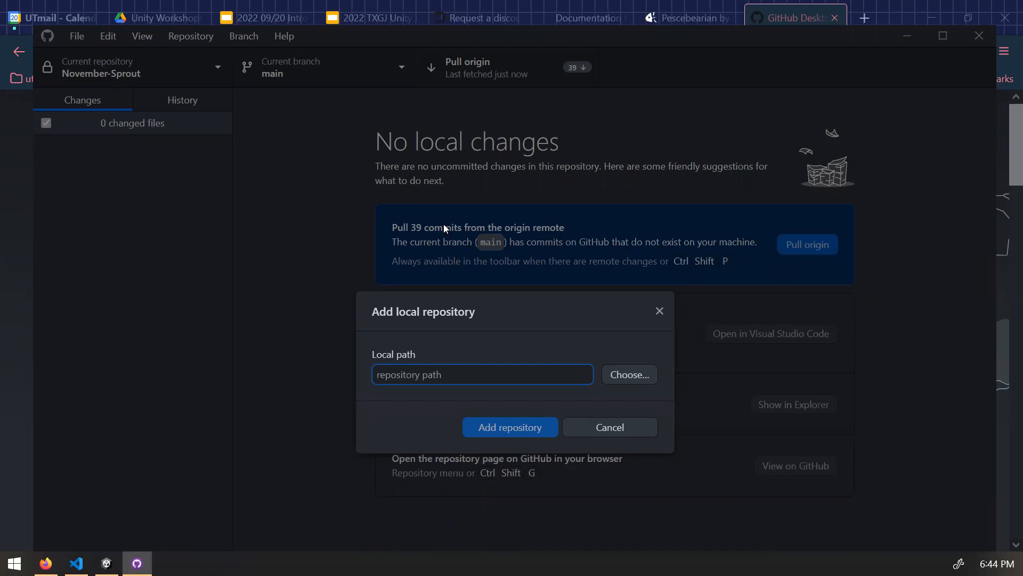
Browse Videos, C: and Documents in the folder picker, then cancel without adding a repository.
click(623, 378)
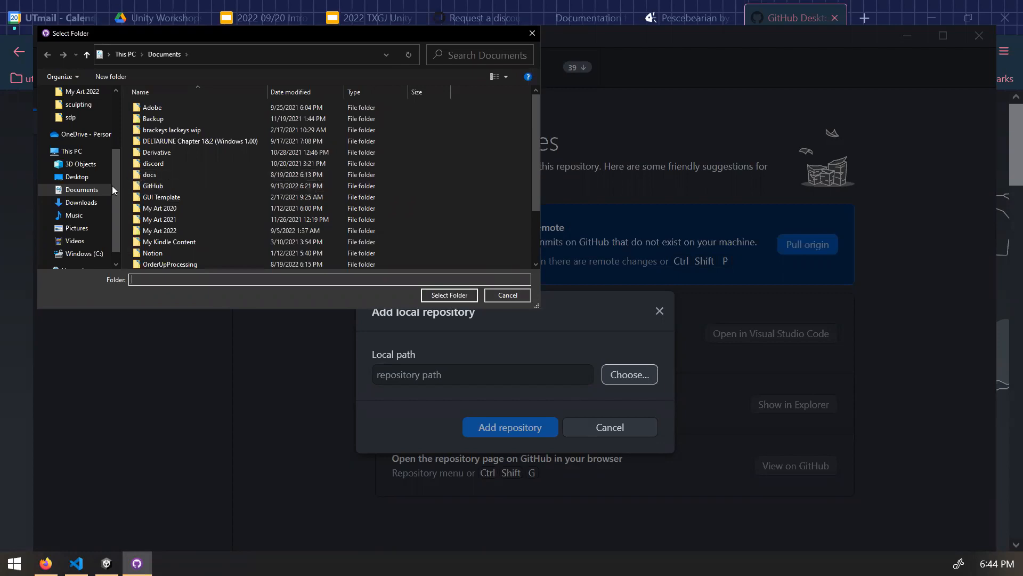
scroll(100, 205, down, 1)
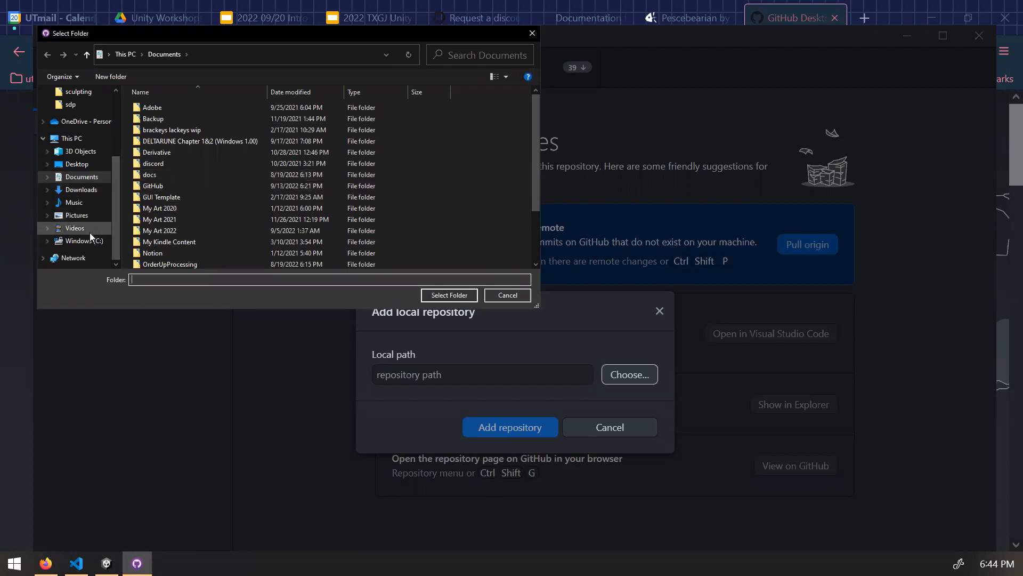
click(89, 227)
click(91, 241)
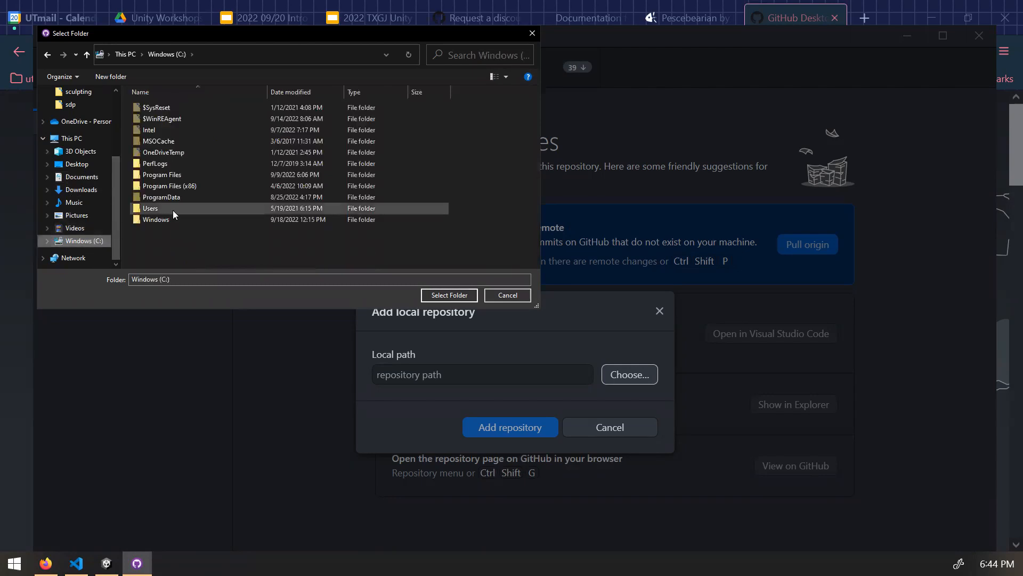
click(58, 178)
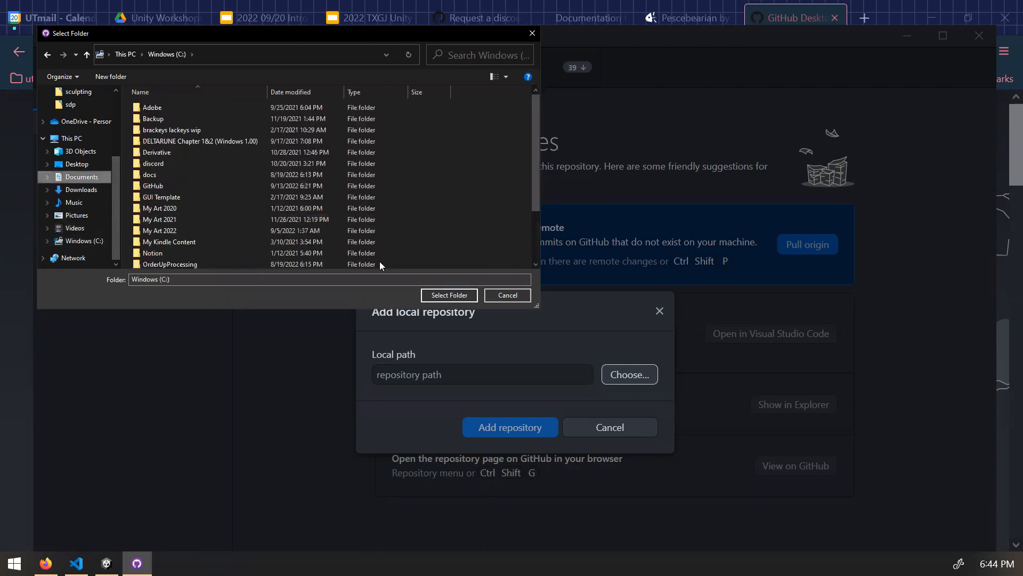
click(507, 295)
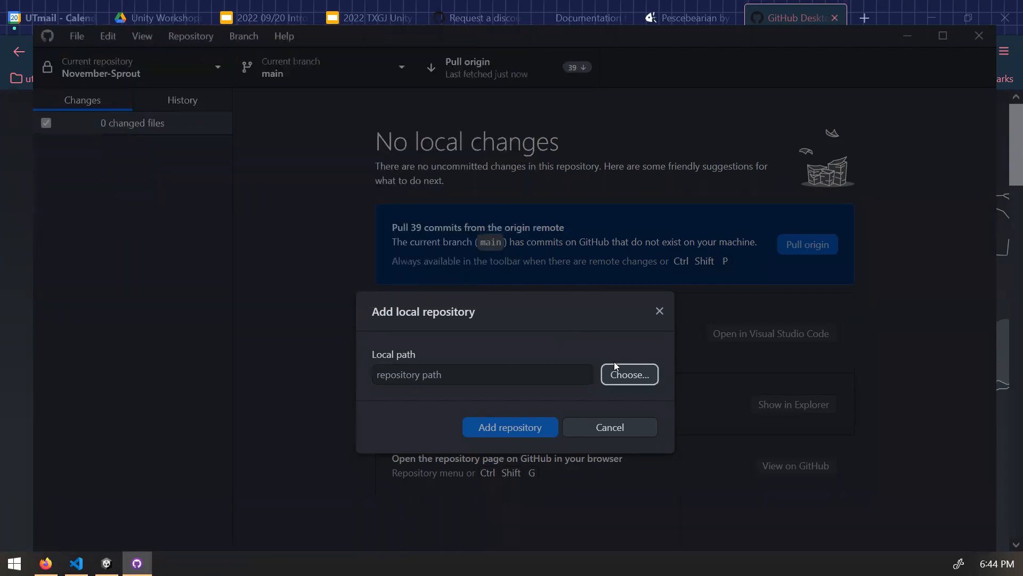
click(619, 425)
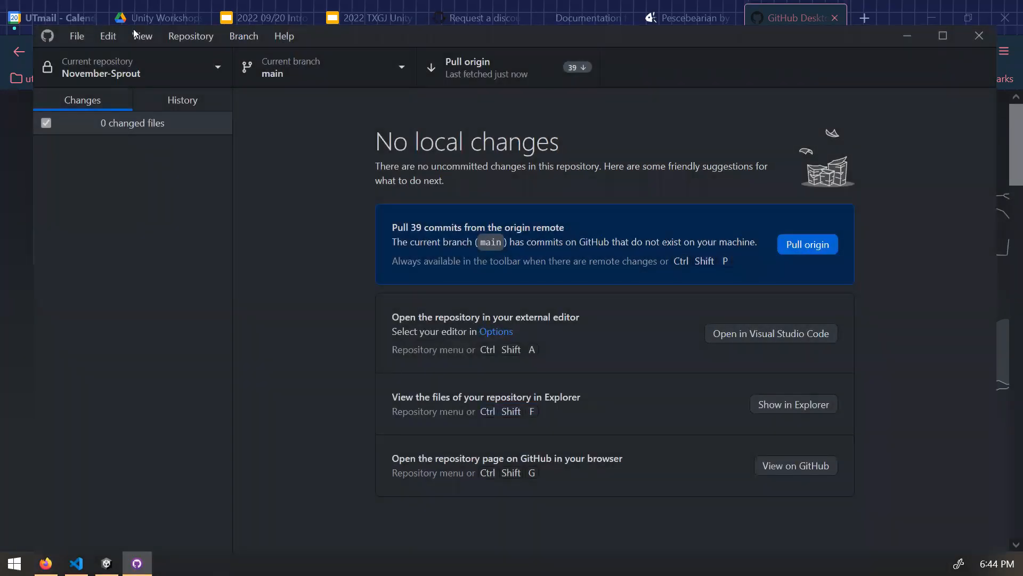
Start a new repository named 'mygamejam' with its local path left at Documents\GitHub.
click(83, 44)
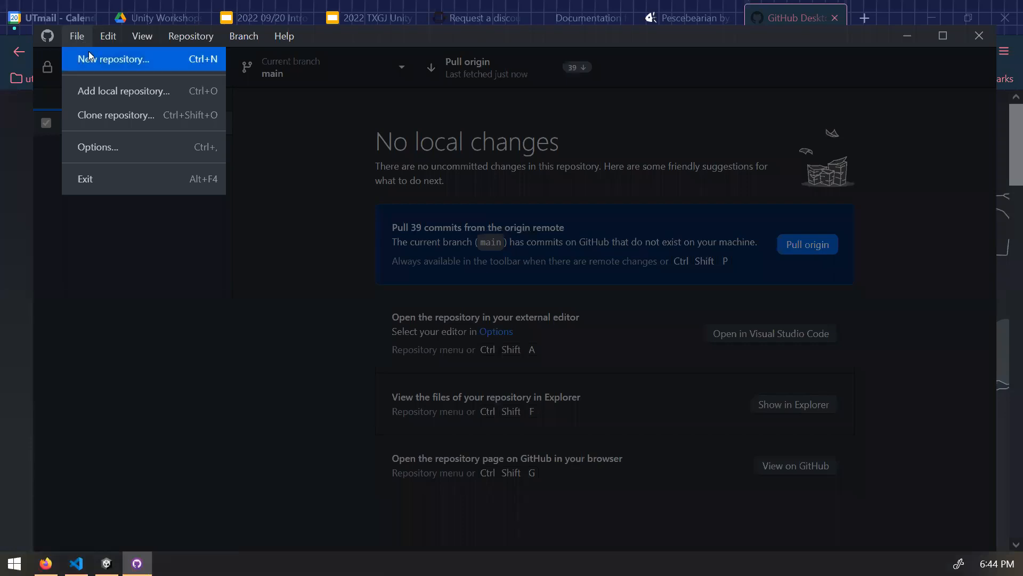
click(89, 53)
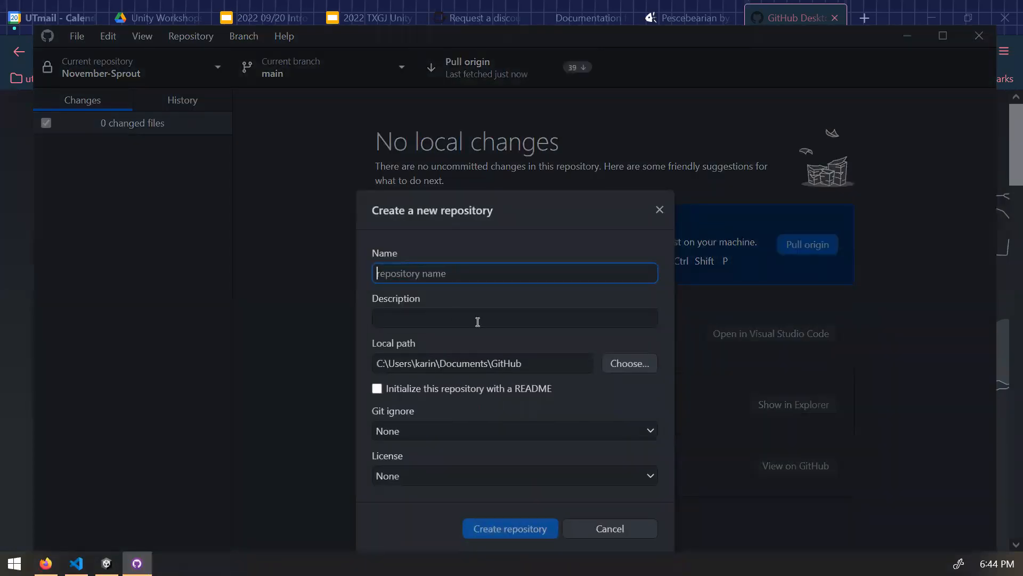
text(mygamejam)
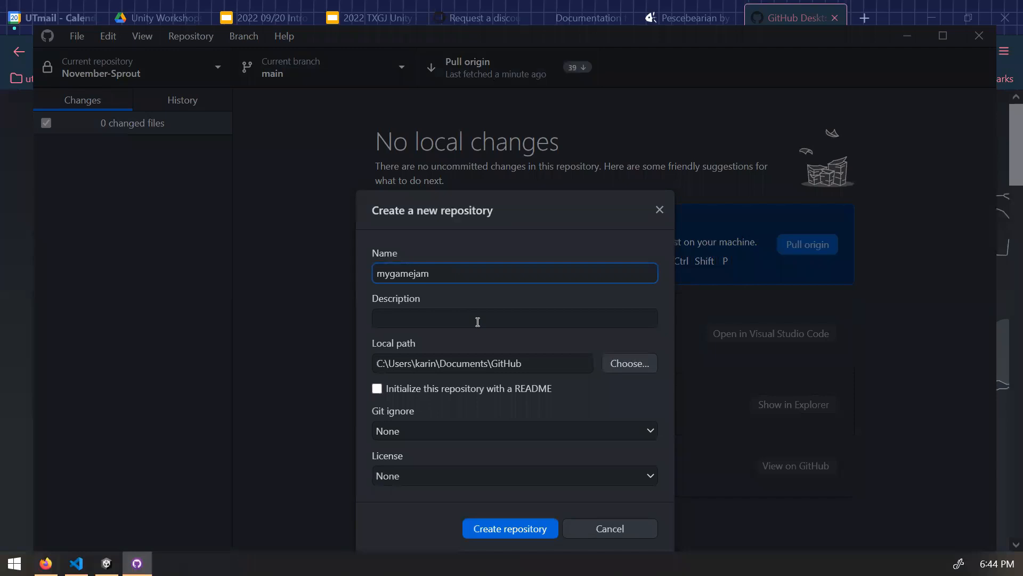
click(469, 315)
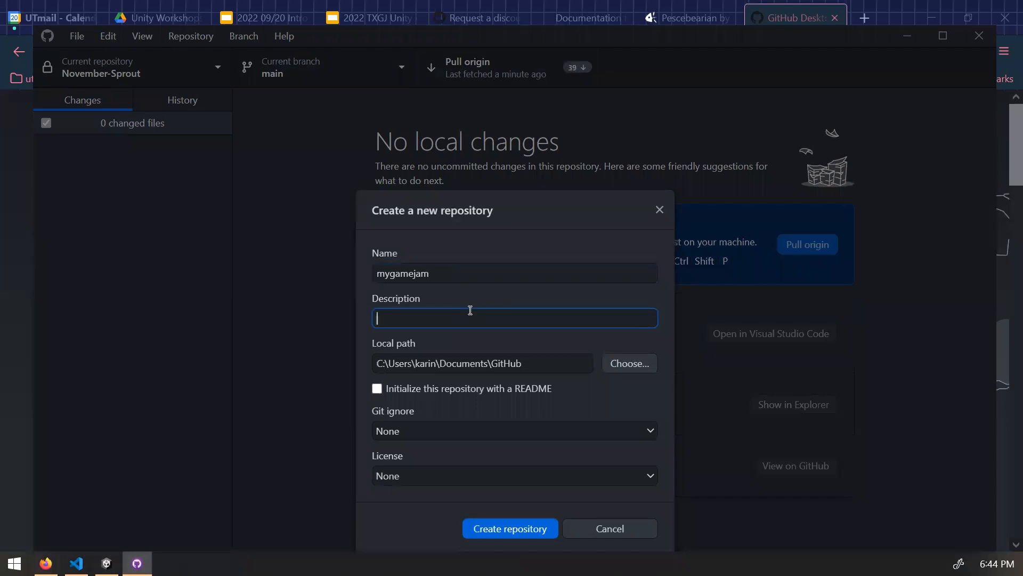
drag(522, 363, 487, 363)
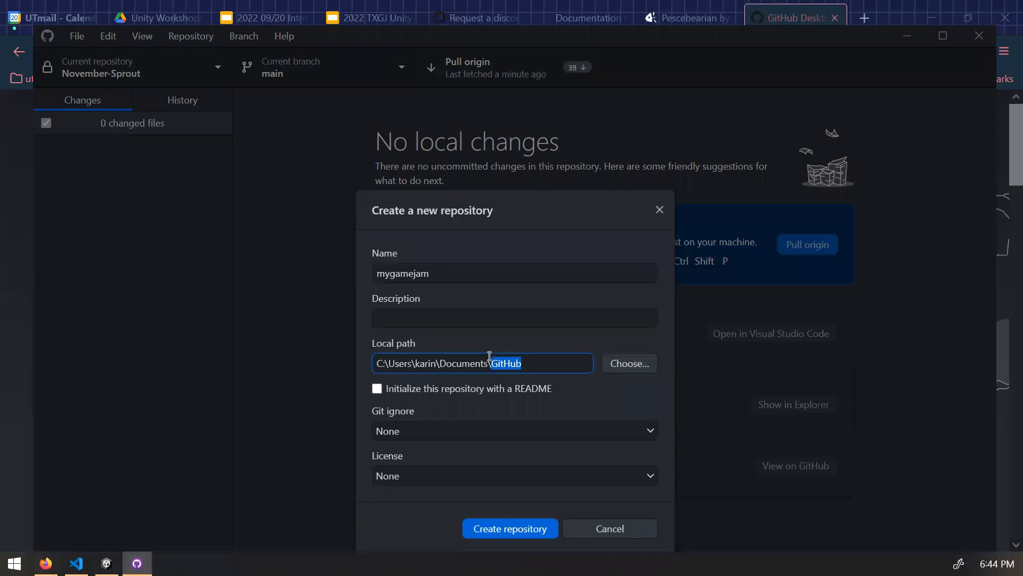
click(560, 363)
Set Git ignore to the Unity template after briefly picking VisualStudio, then open the License list.
click(519, 431)
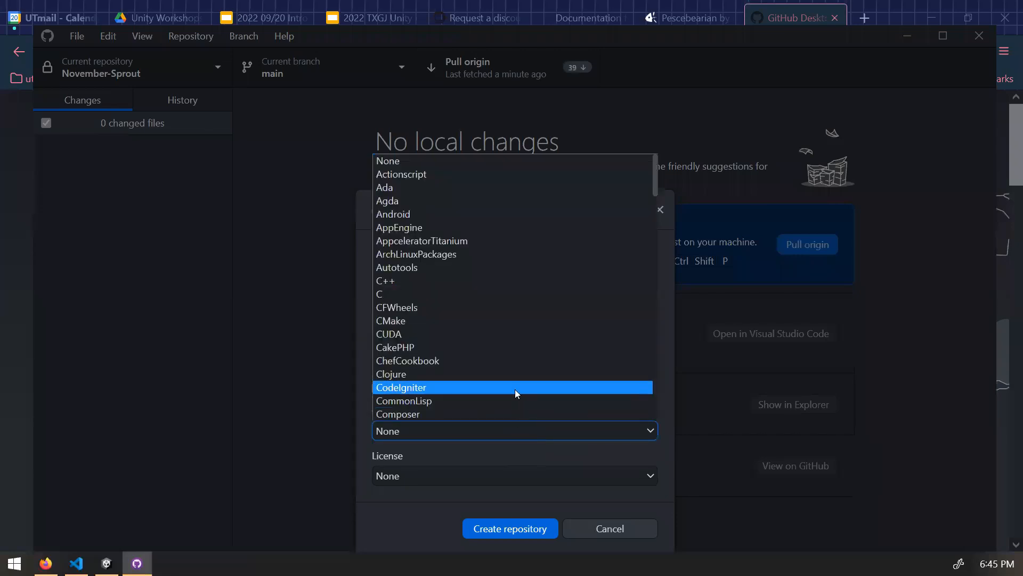
scroll(512, 405, down, 10)
click(490, 461)
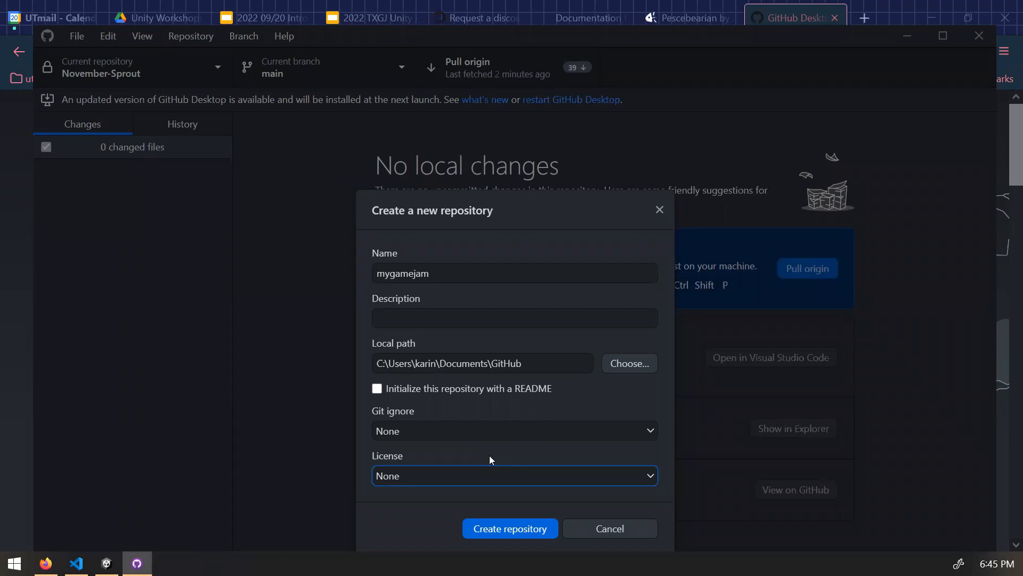
click(467, 431)
scroll(467, 405, down, 1)
scroll(468, 401, down, 20)
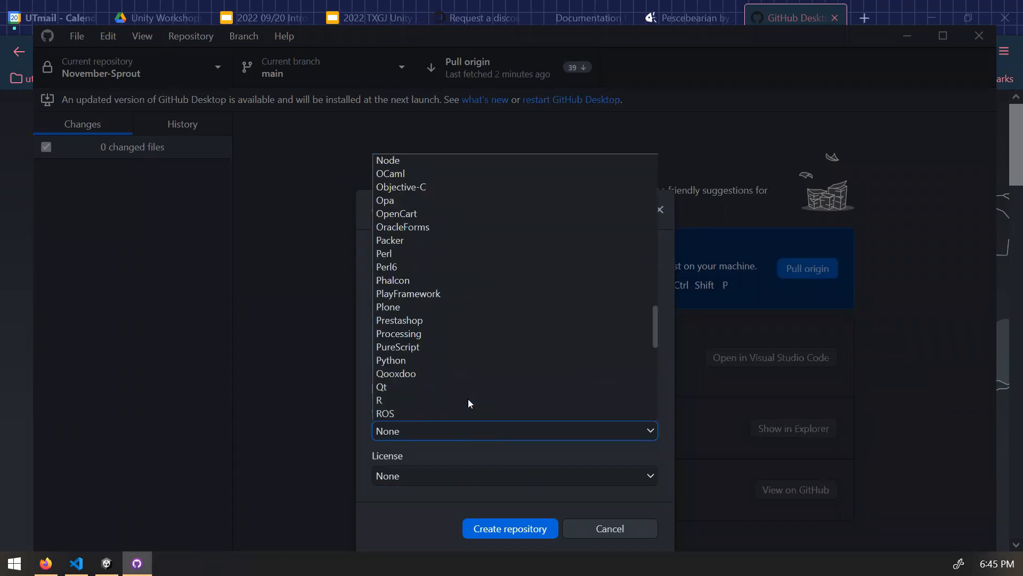
click(457, 322)
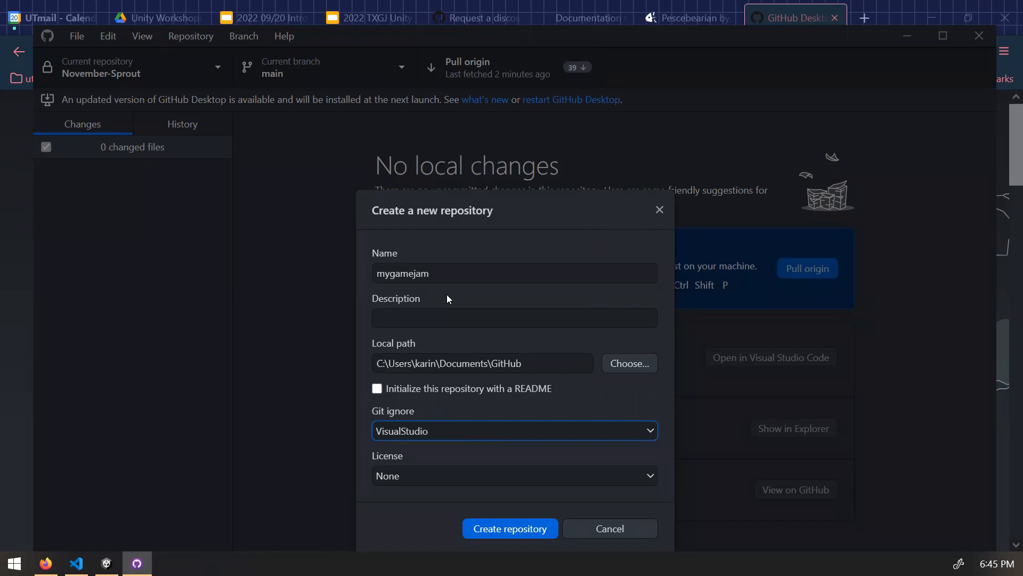
click(406, 422)
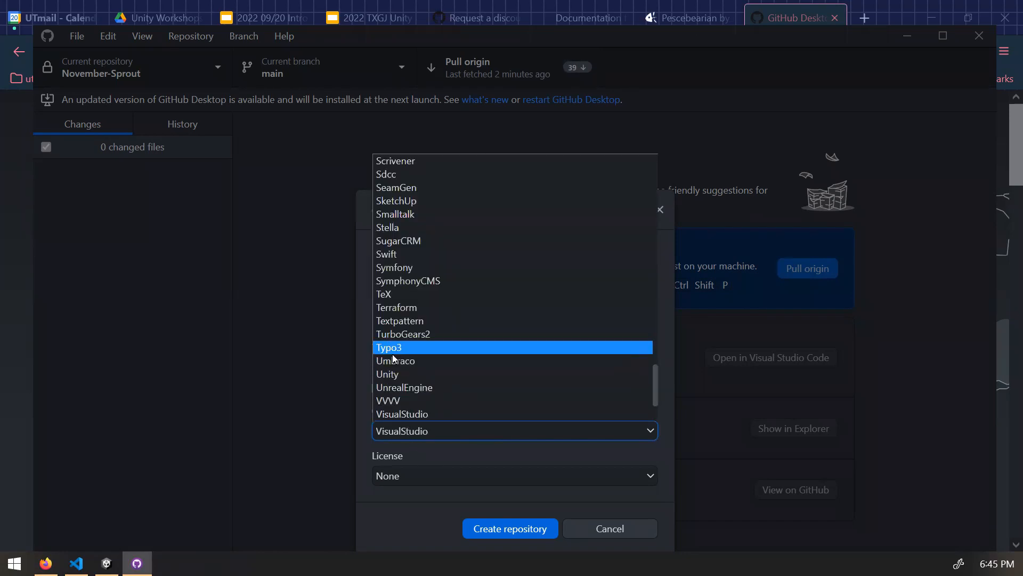
click(405, 373)
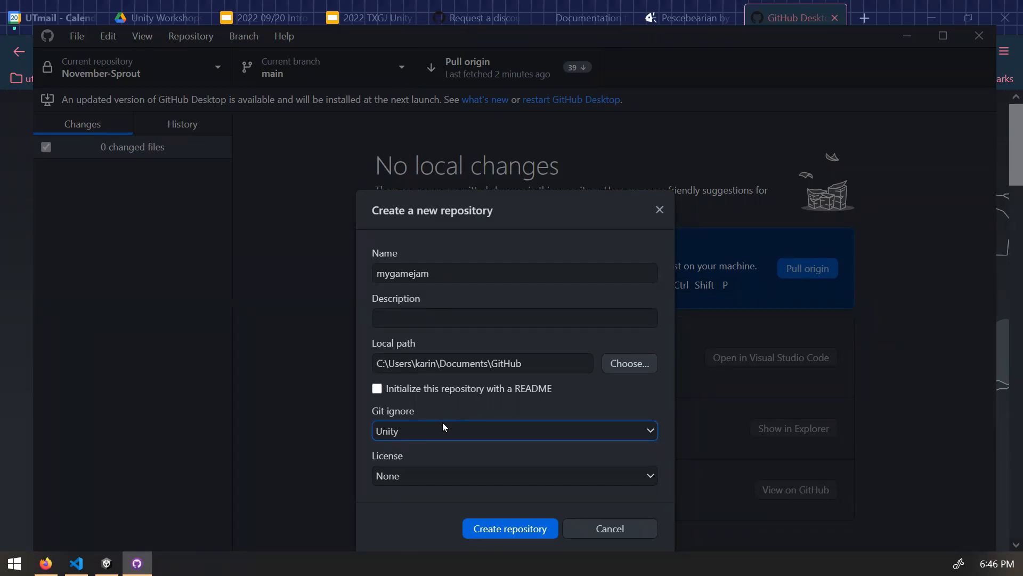
click(421, 479)
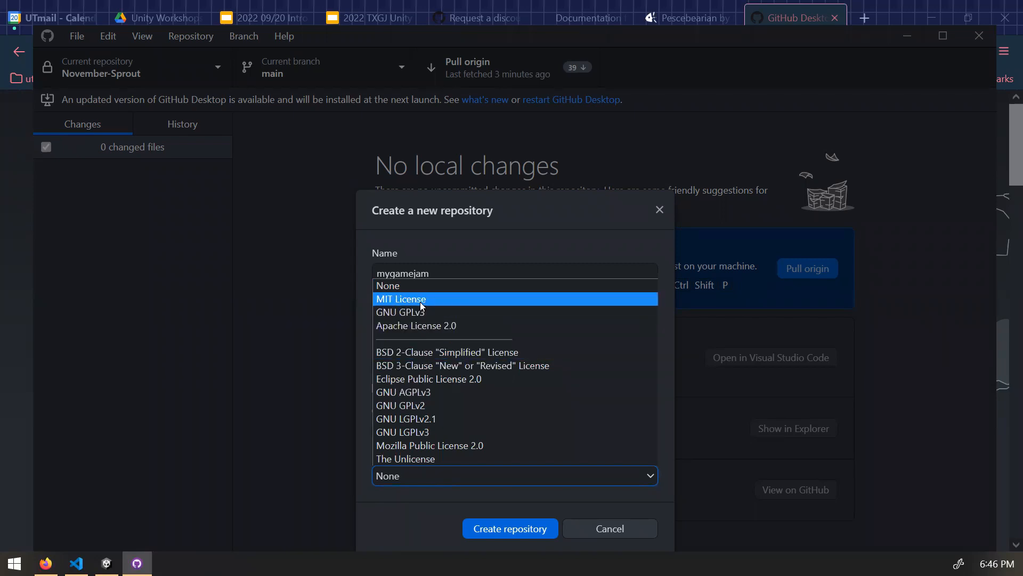
Leave License as None, create the mygamejam repository, and shift the window right.
click(413, 288)
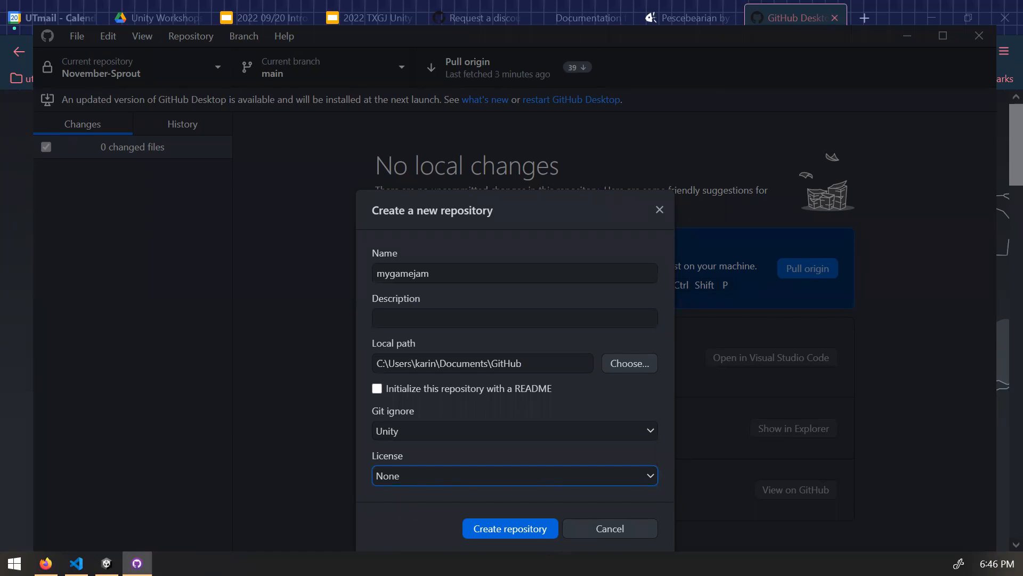
click(529, 532)
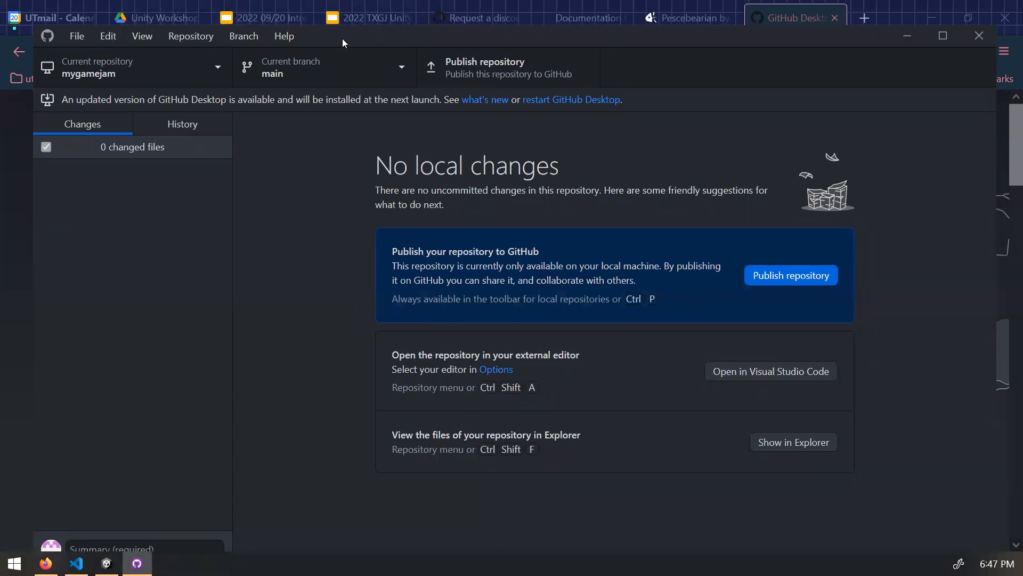
drag(341, 36, 389, 30)
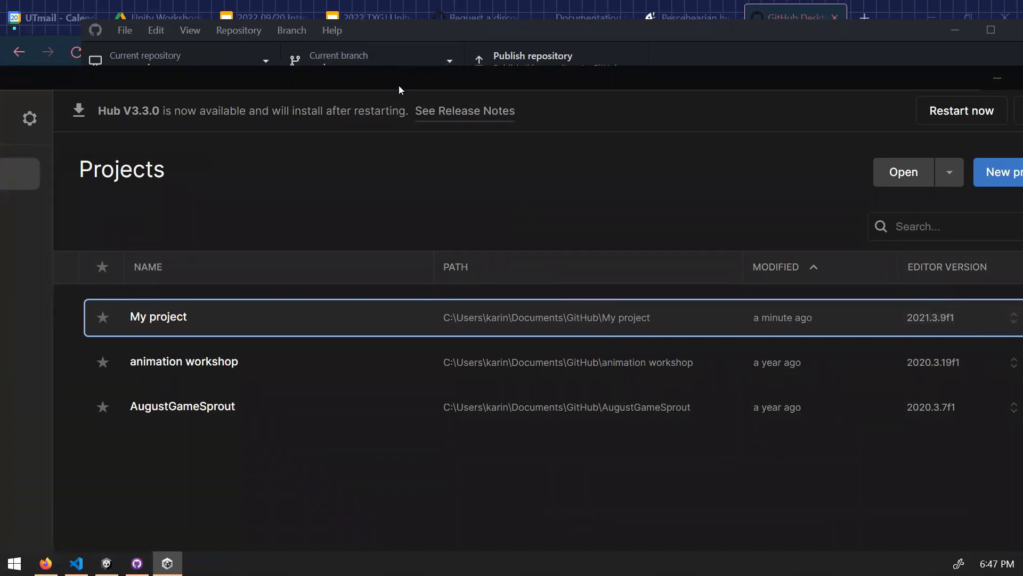
Switch to Unity Hub and show My project's folder in File Explorer.
key(alt+F4)
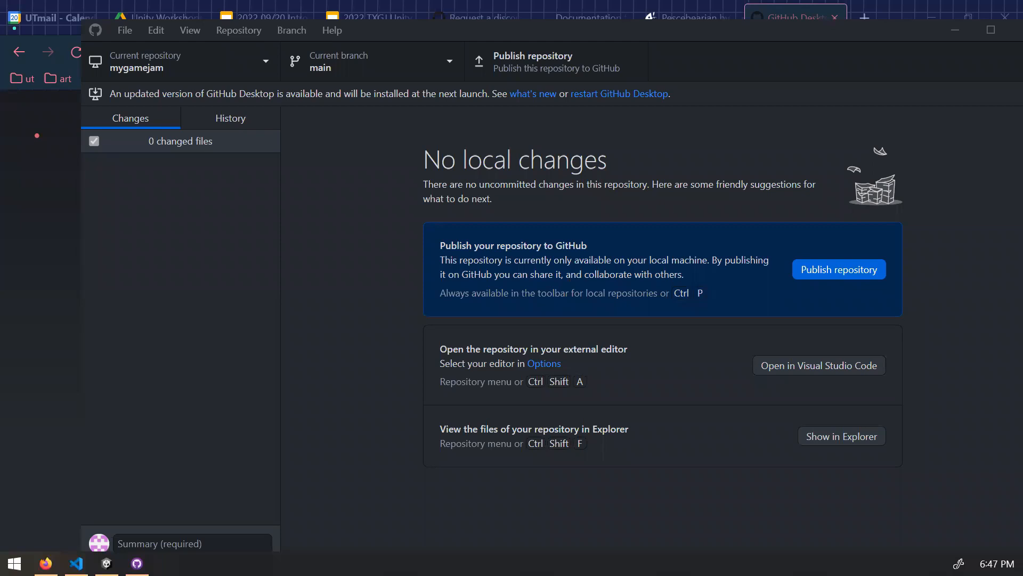
key(alt+Tab)
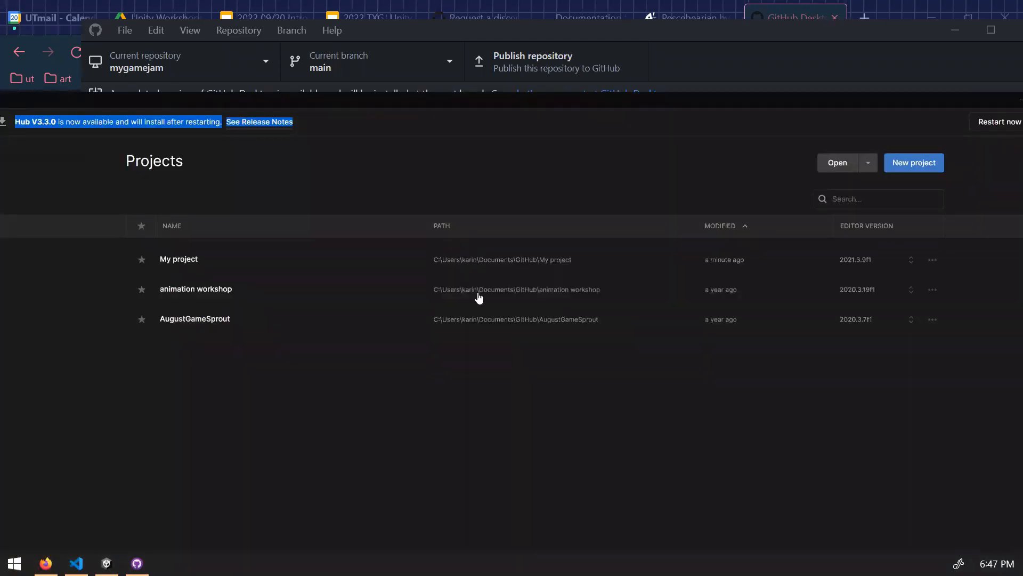
right_click(567, 260)
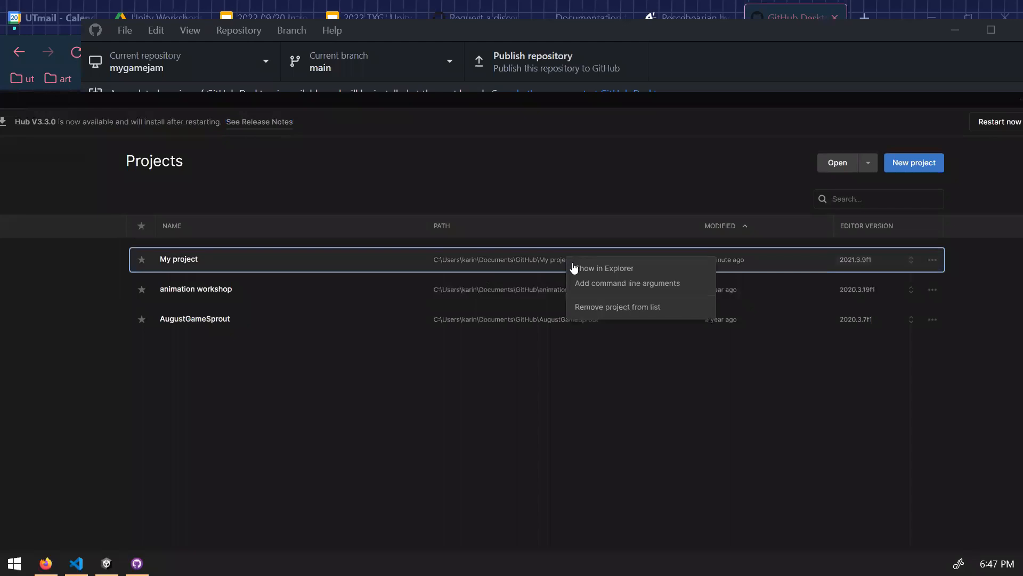
click(572, 265)
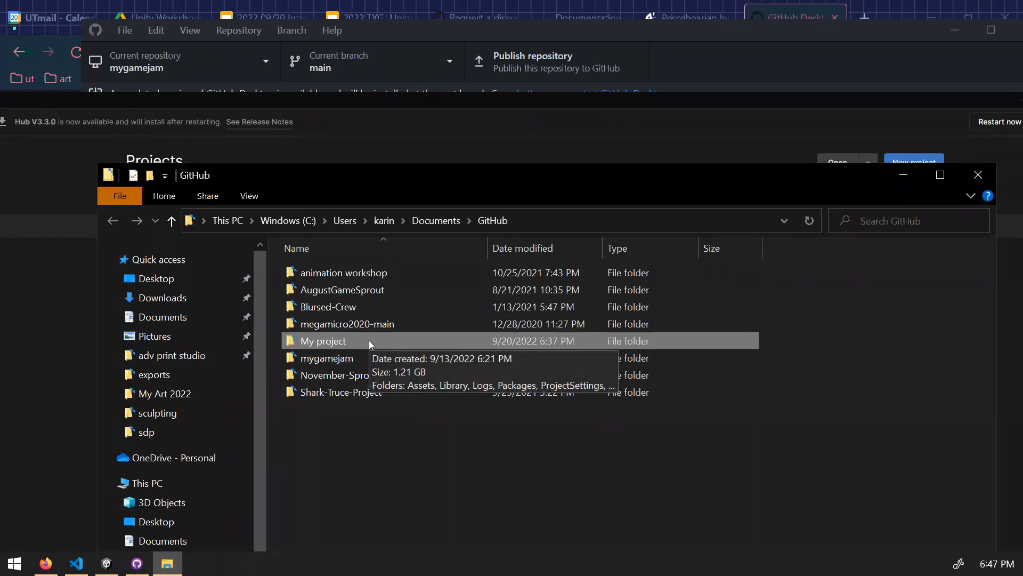
Select My project in Documents\GitHub and browse the mygamejam and My project folders.
click(365, 340)
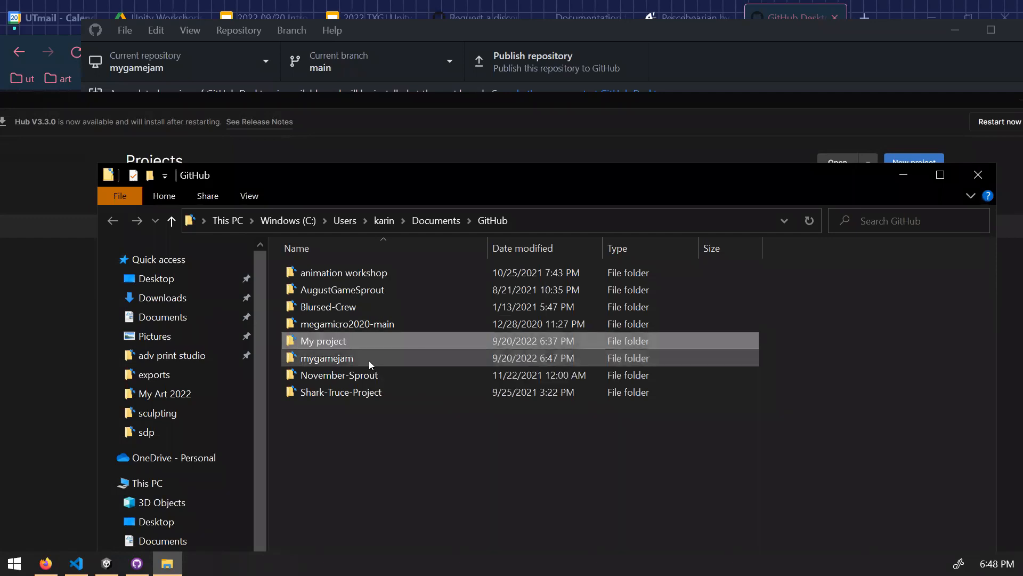
double_click(369, 359)
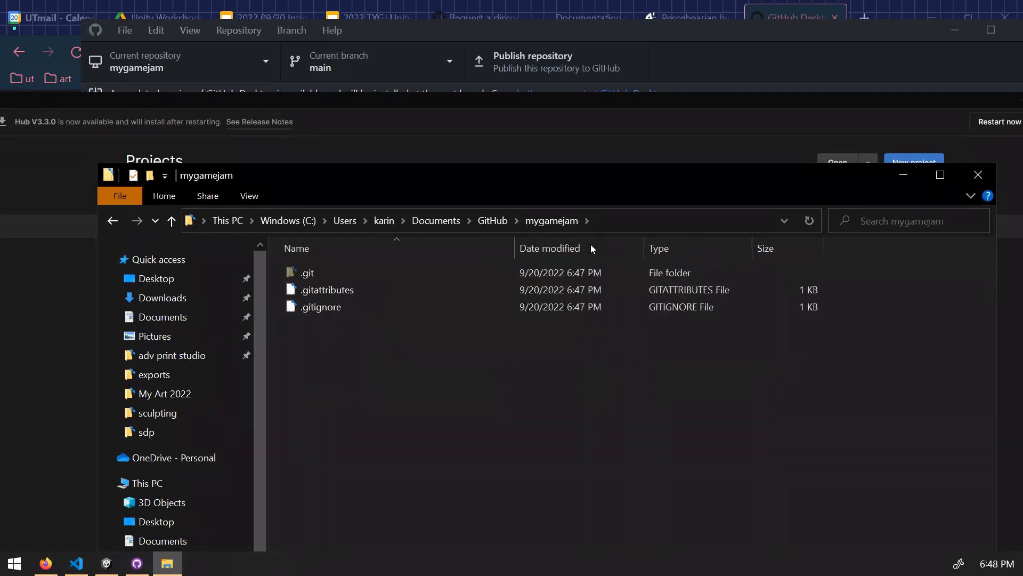
click(656, 213)
click(559, 370)
click(487, 222)
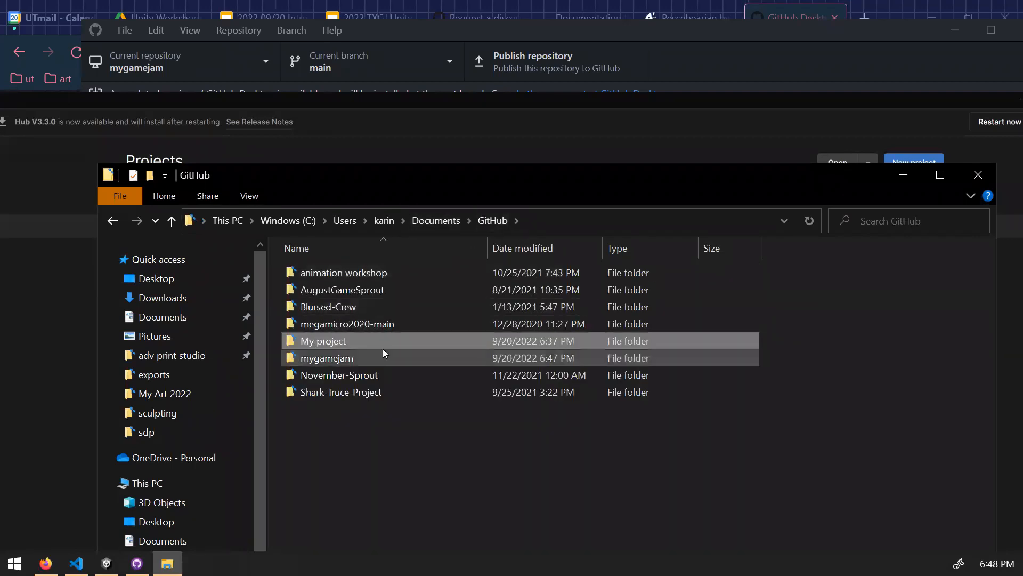
click(382, 348)
double_click(383, 348)
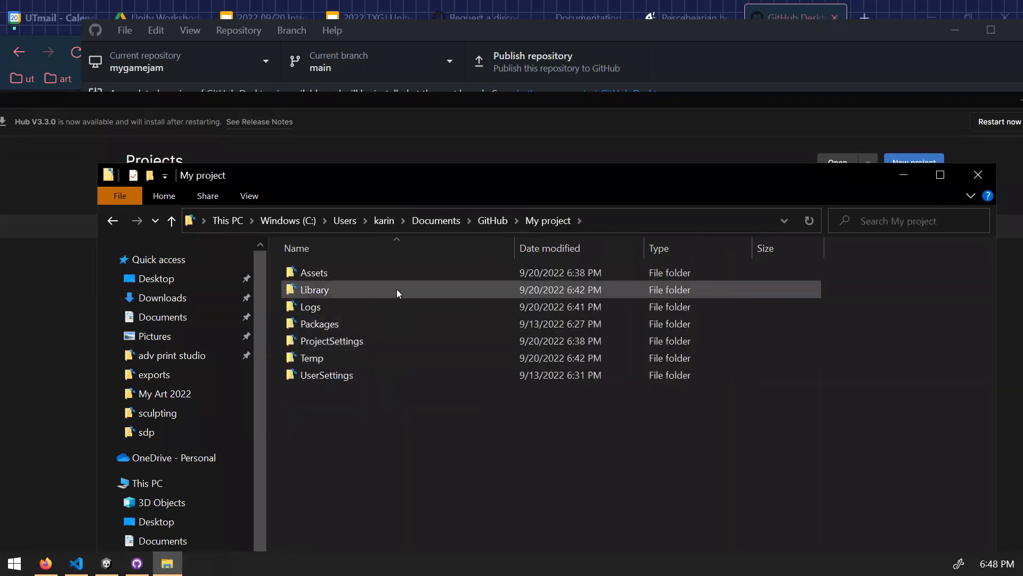
click(471, 221)
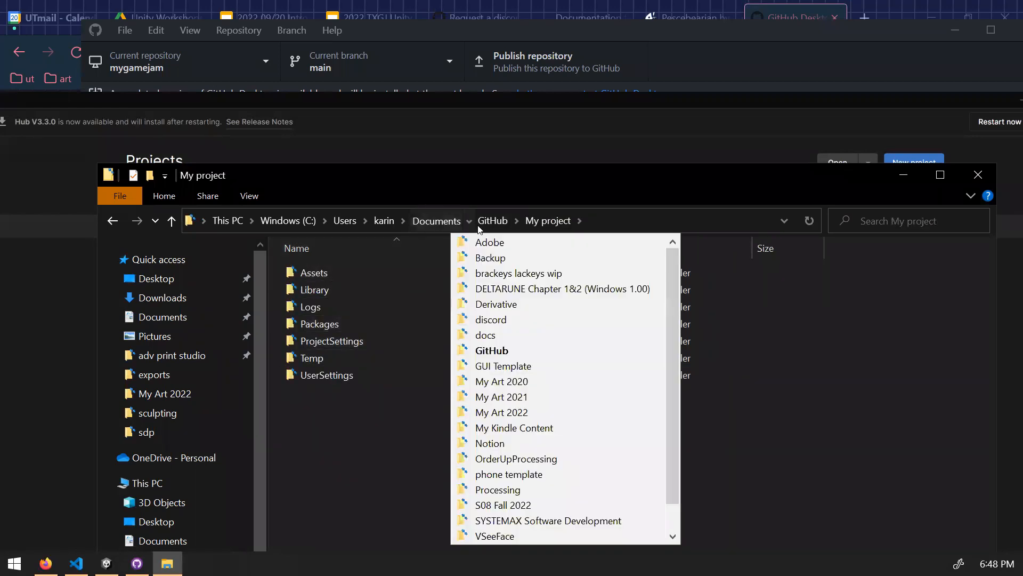
click(481, 224)
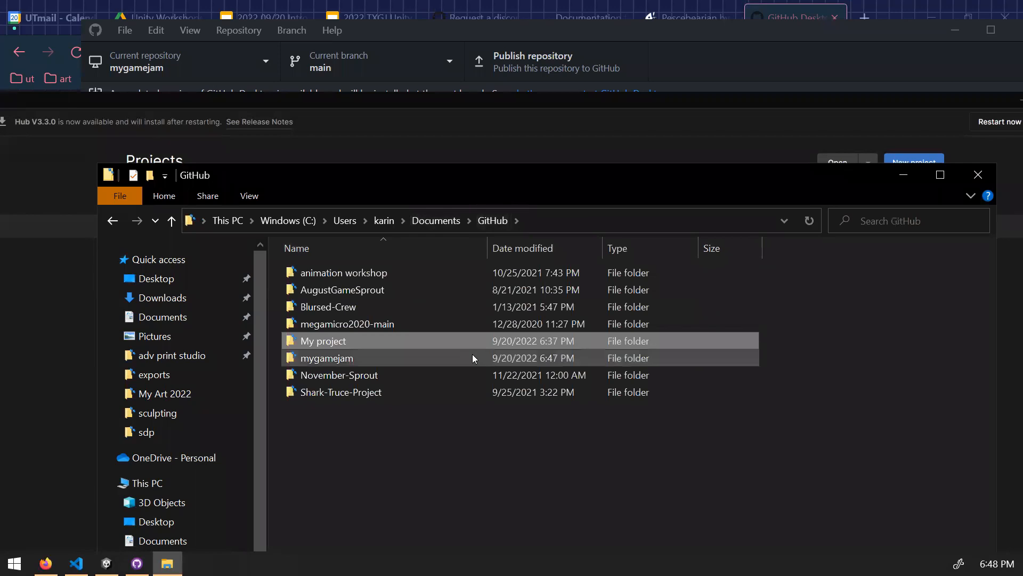
Paste the My project folder into mygamejam, starting the 22,619-item copy.
double_click(472, 354)
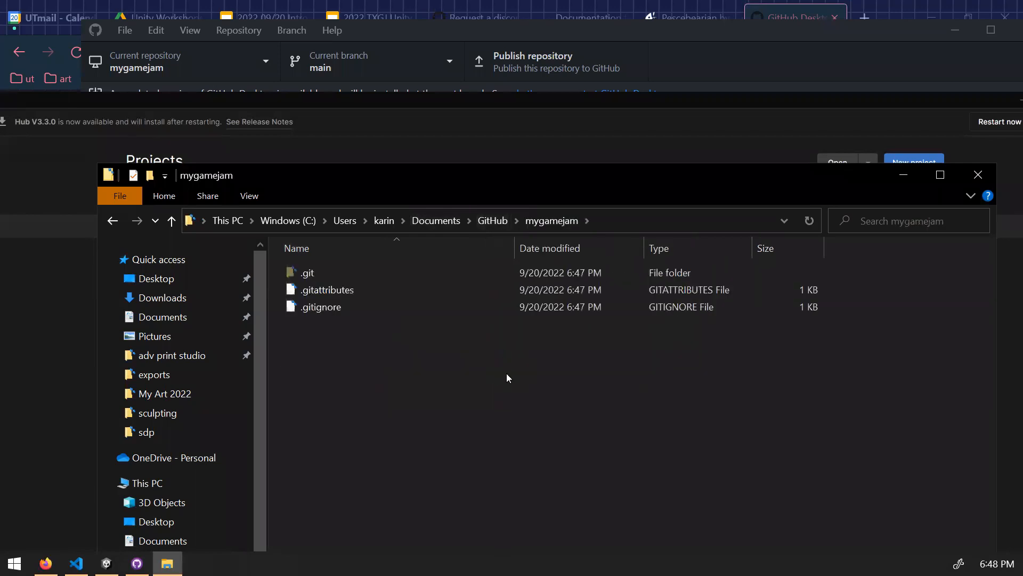
right_click(507, 372)
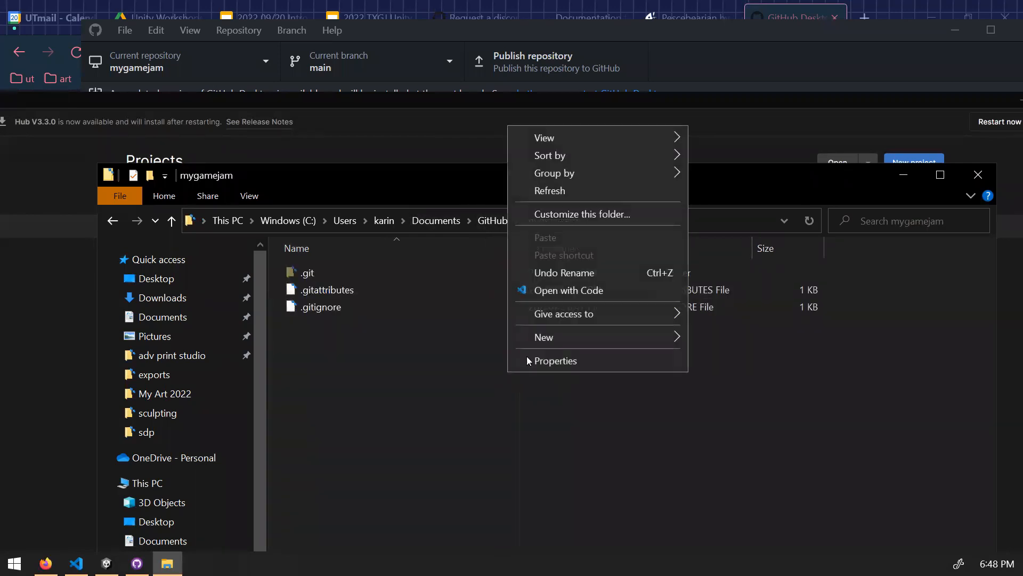
click(460, 220)
click(461, 219)
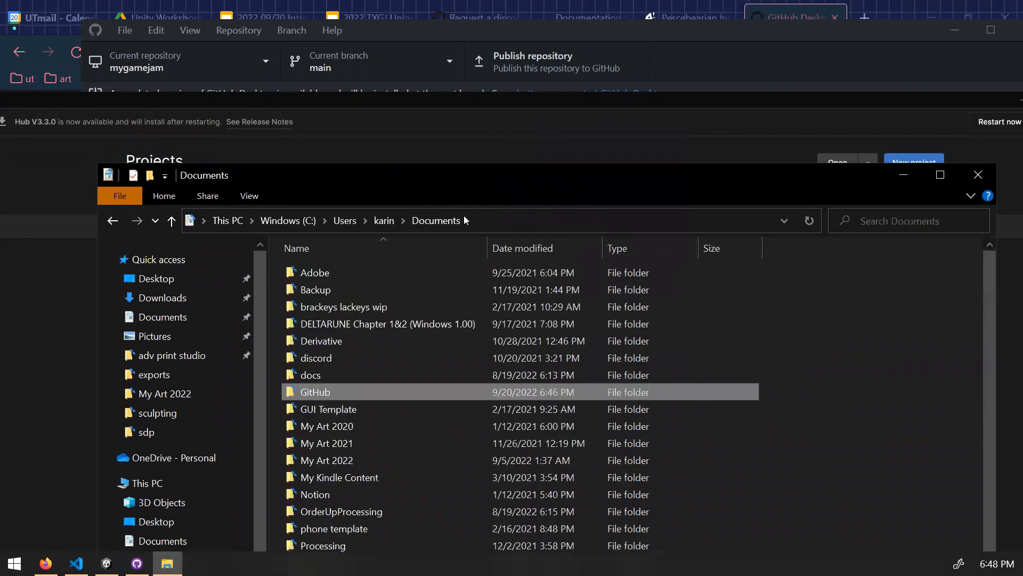
double_click(396, 388)
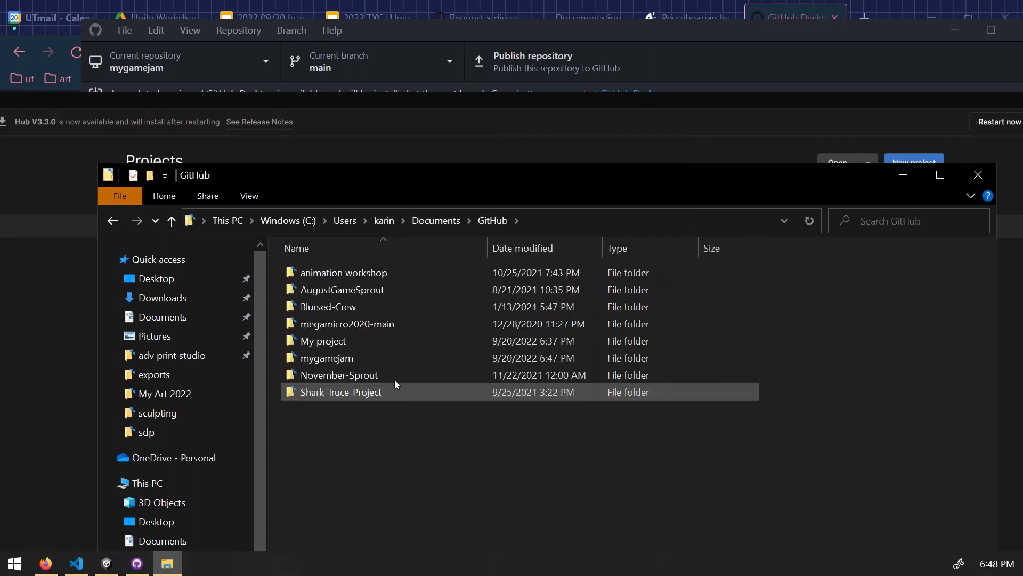
click(373, 342)
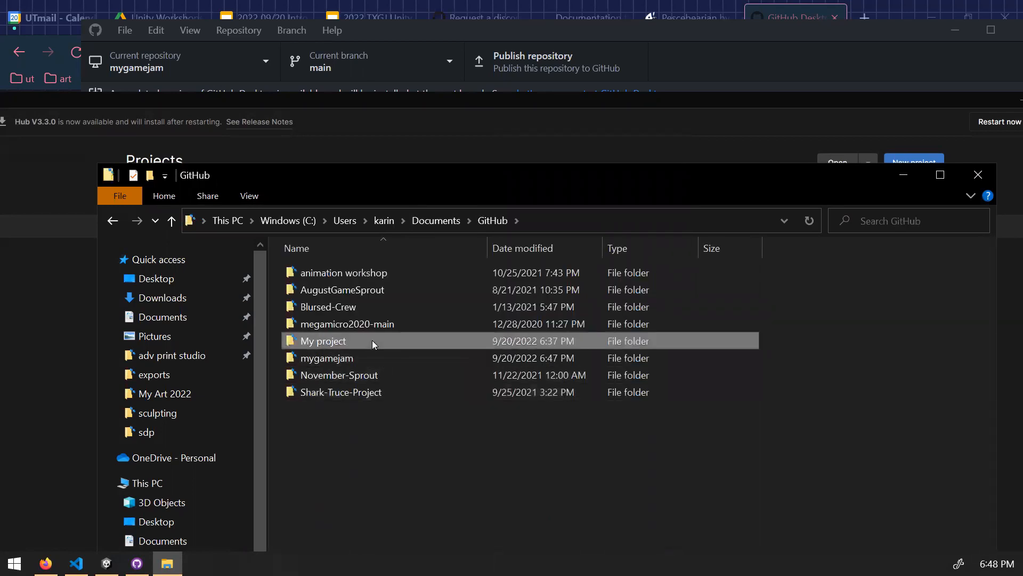
double_click(373, 352)
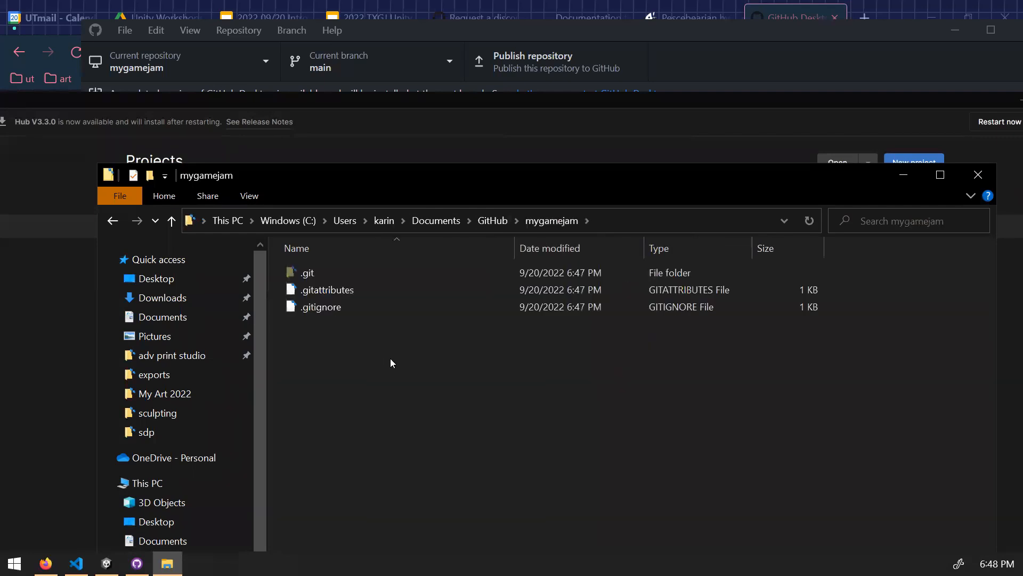
key(ctrl+v)
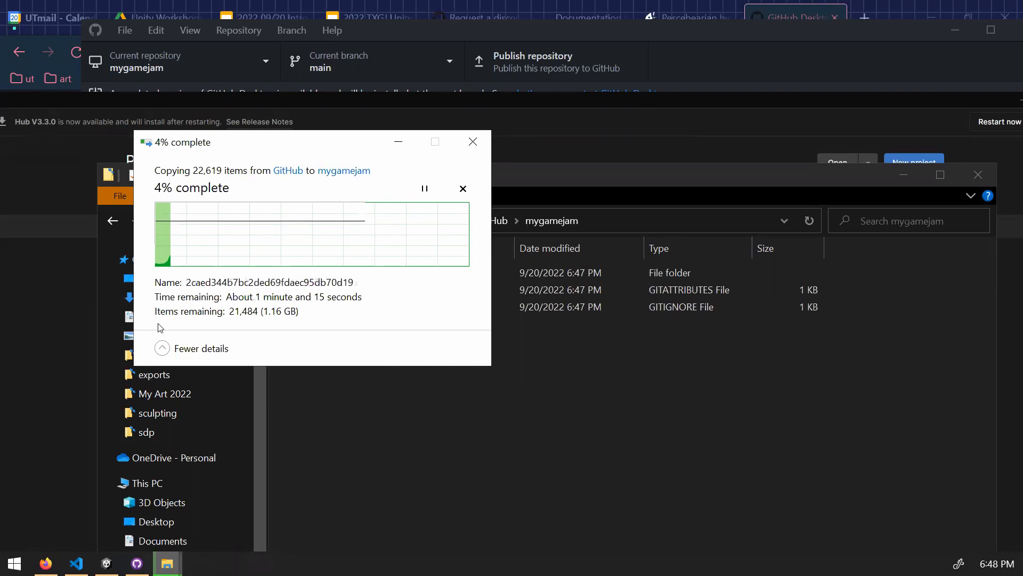
Confirm mygamejam's Changes list shows the 9 added project files once the copy completes, then return to Unity.
click(698, 56)
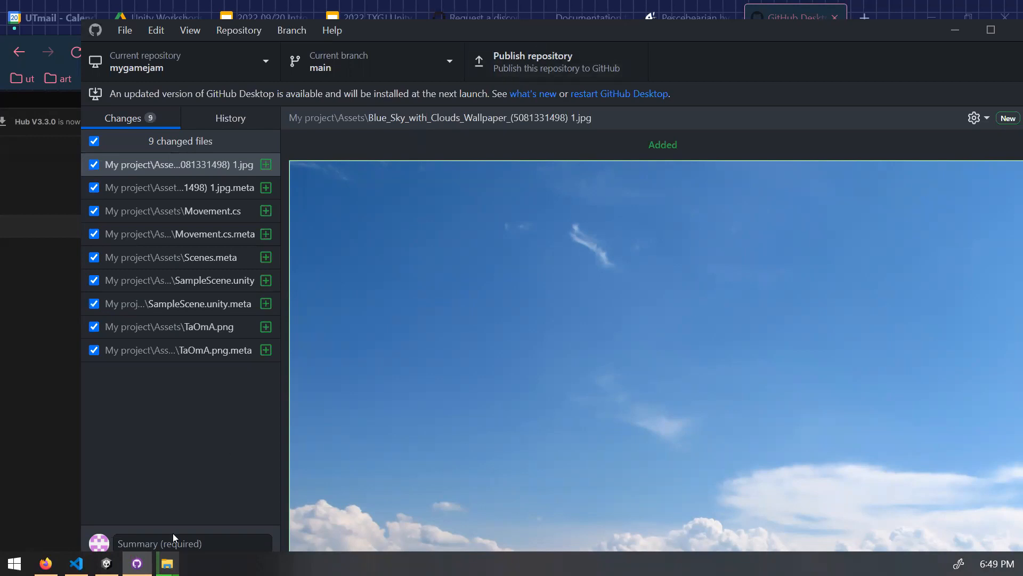
mouse_move(167, 563)
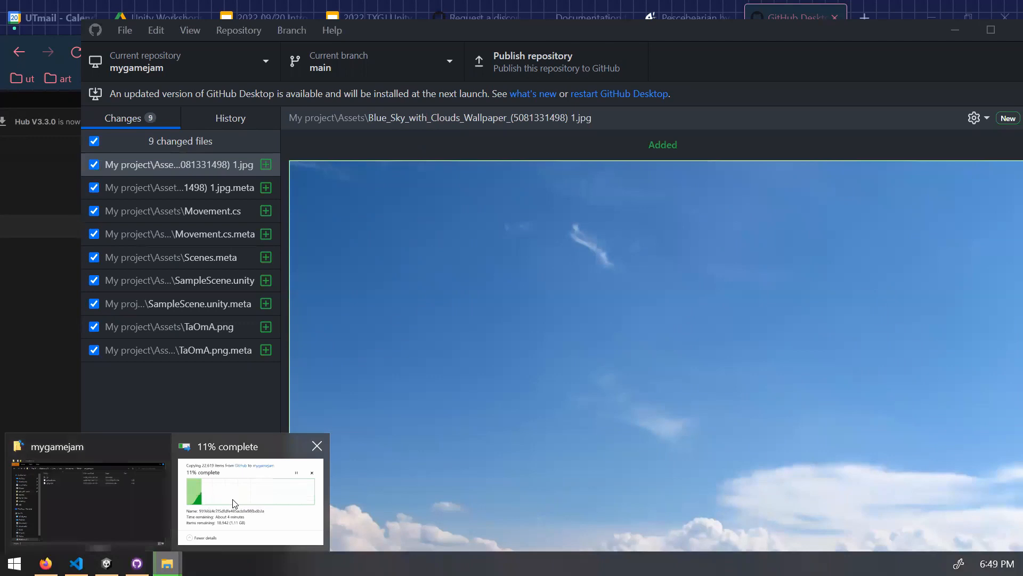
click(209, 450)
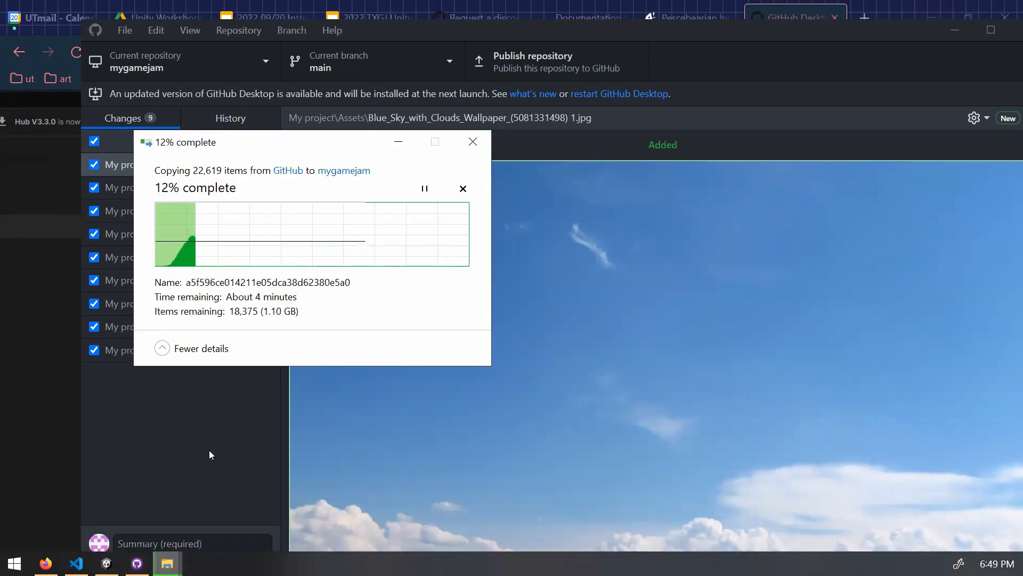
click(209, 451)
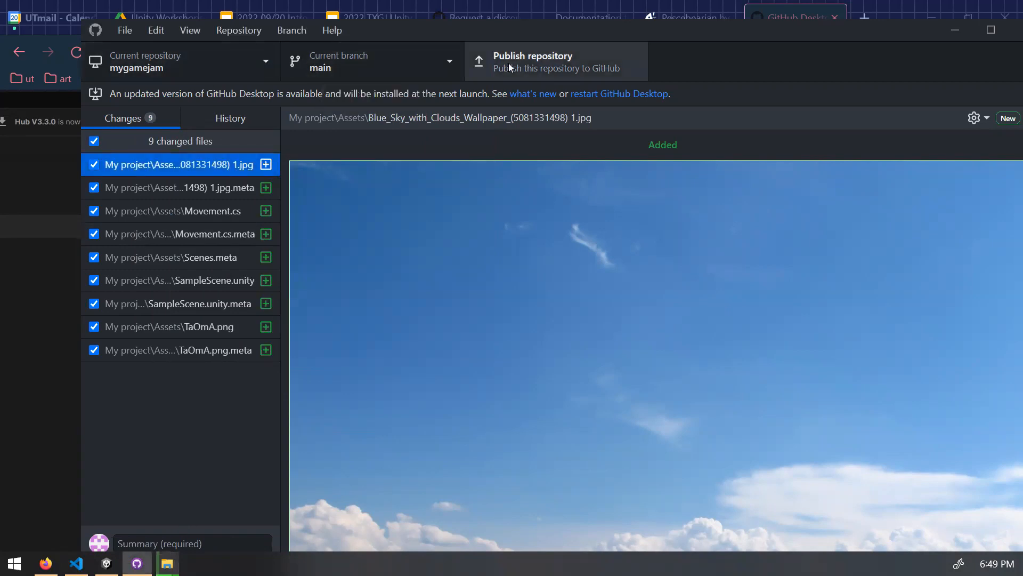
drag(461, 29, 444, 15)
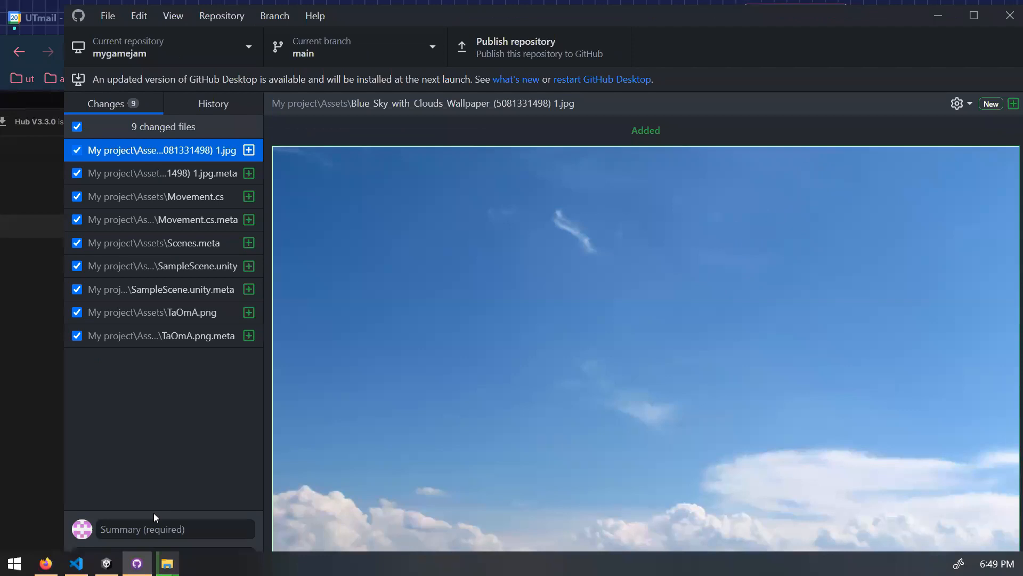
mouse_move(166, 563)
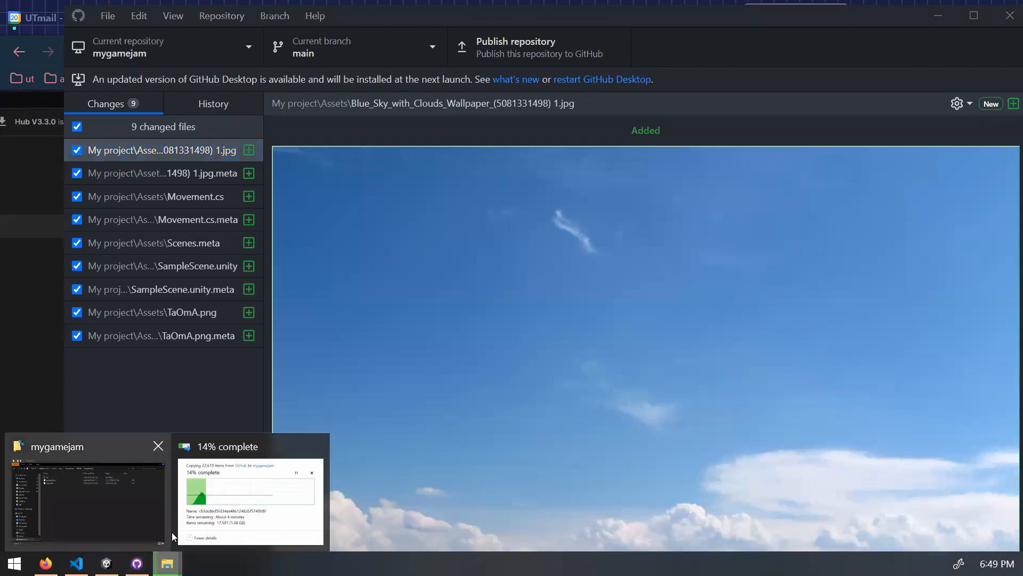
click(703, 413)
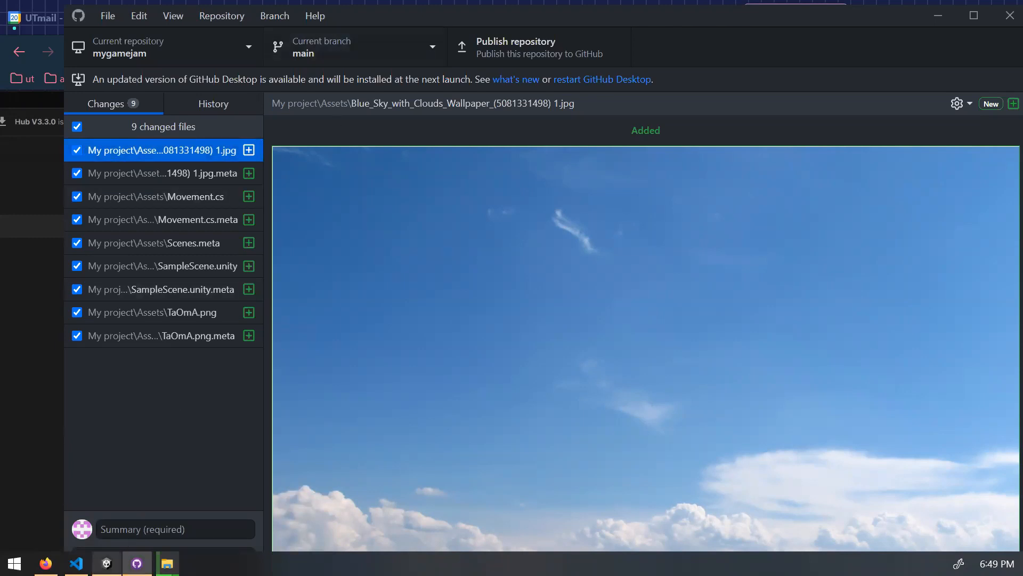
key(alt+Tab)
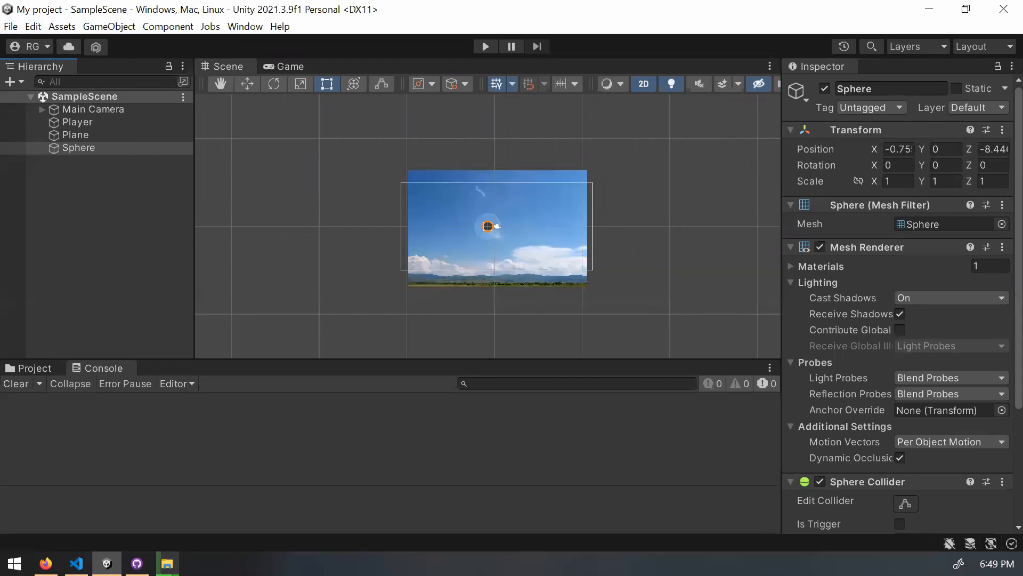
Add an empty object to SampleScene and save the scene with Ctrl+S.
click(137, 563)
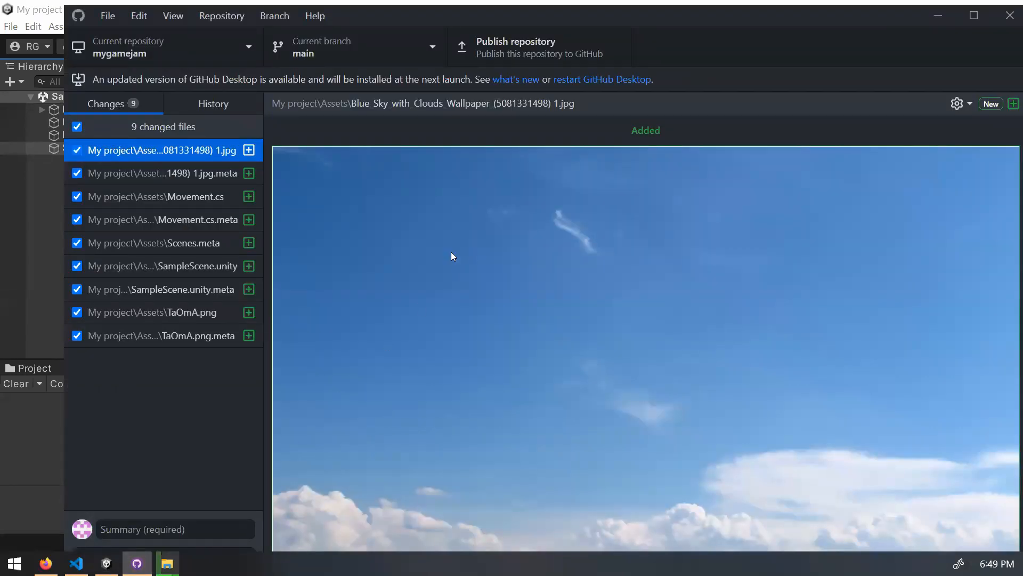
click(52, 273)
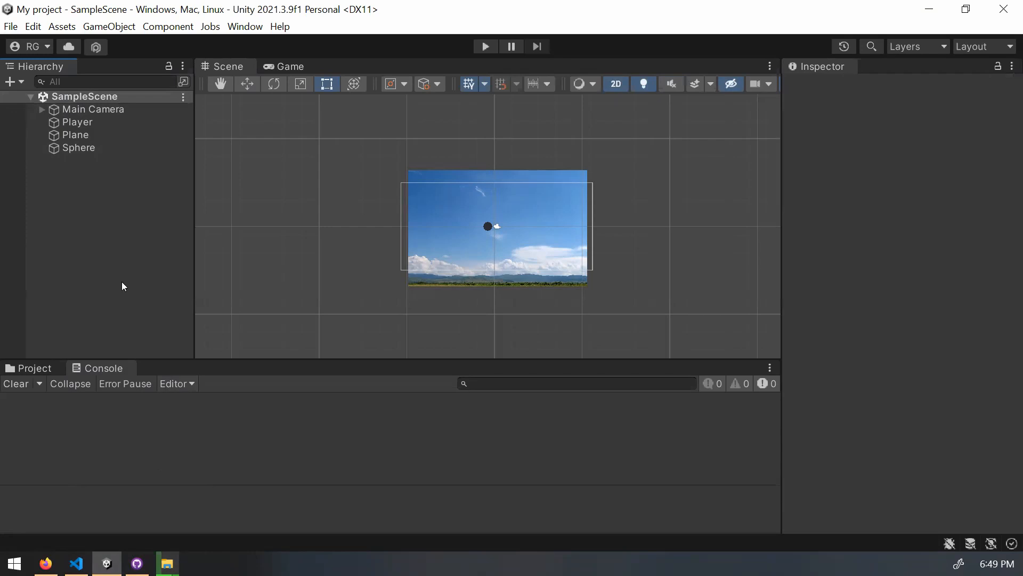
right_click(93, 170)
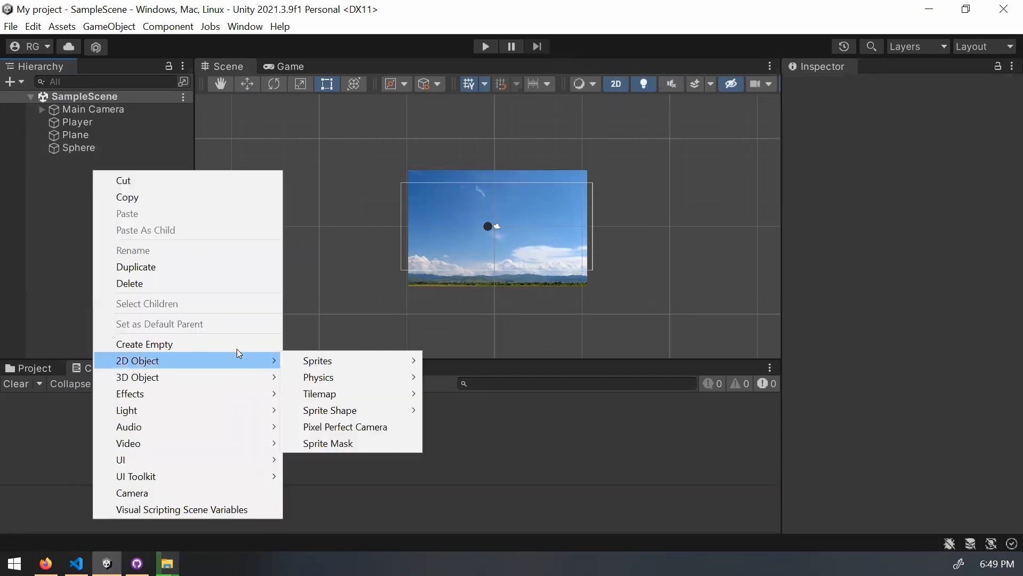
click(160, 344)
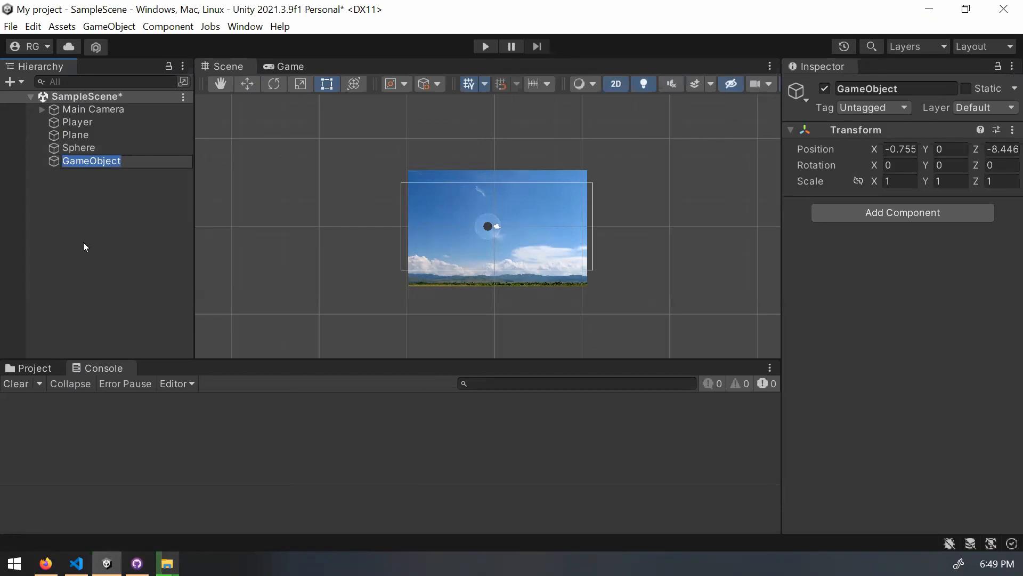
key(ctrl+s)
key(alt+Tab)
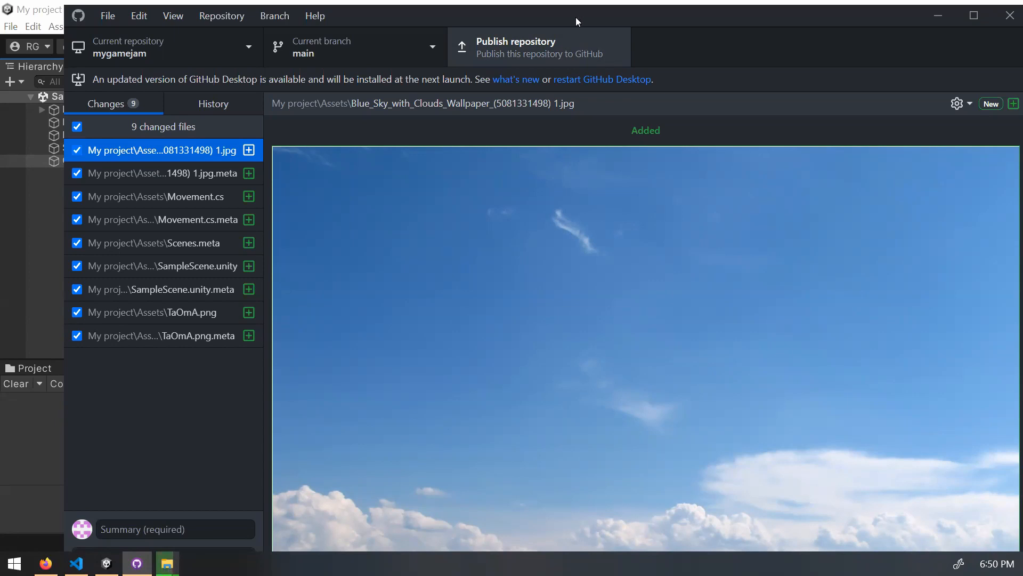
Publish mygamejam to GitHub as a private repository and fetch from origin.
click(491, 33)
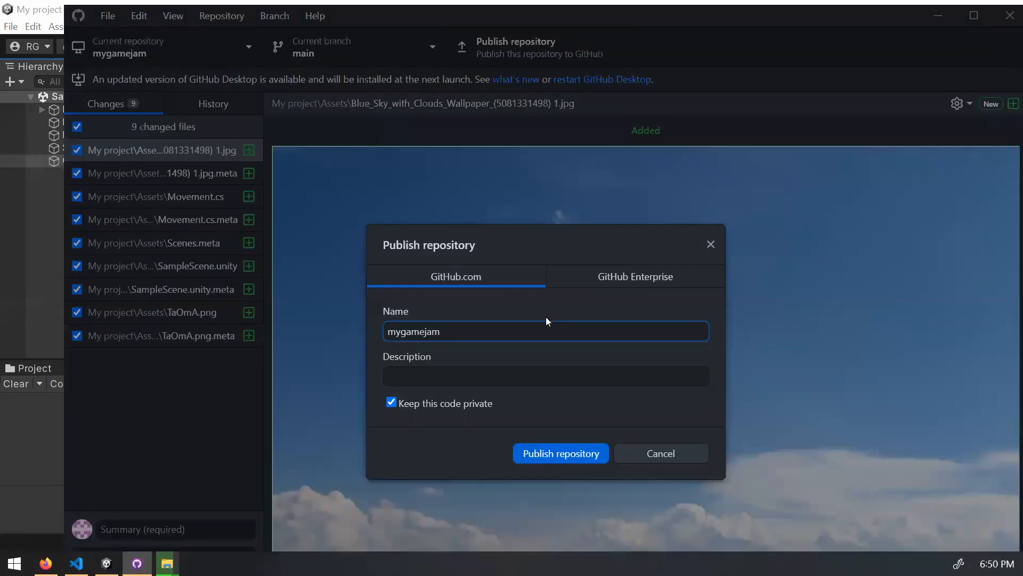
click(559, 450)
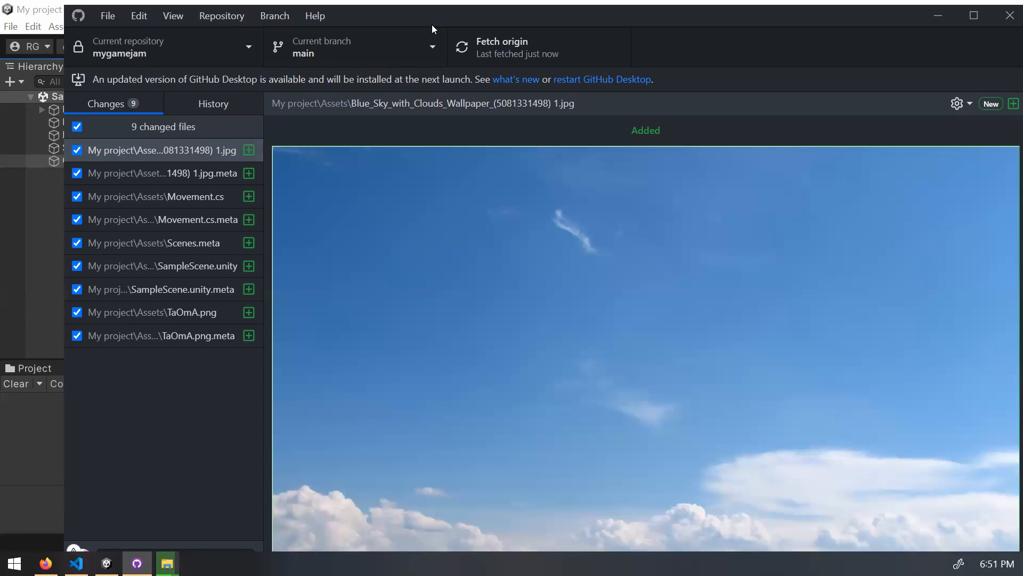
drag(553, 15, 505, 68)
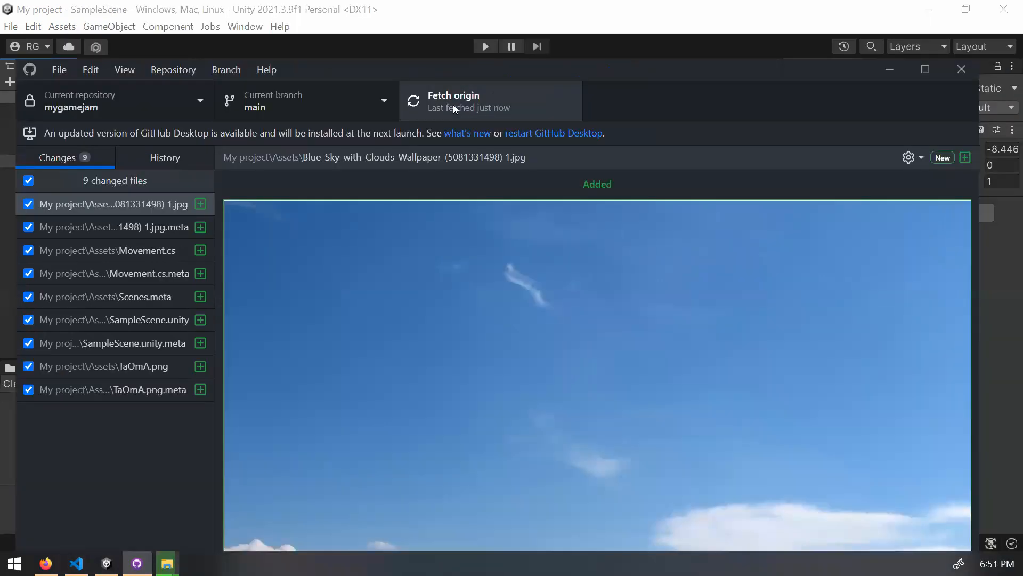
click(481, 104)
drag(468, 67, 492, 54)
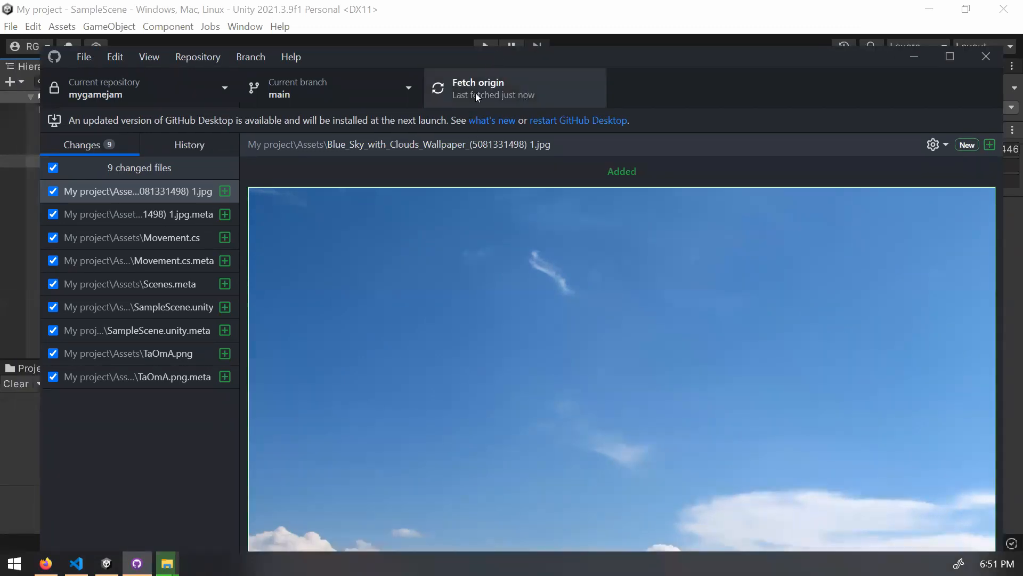
click(475, 93)
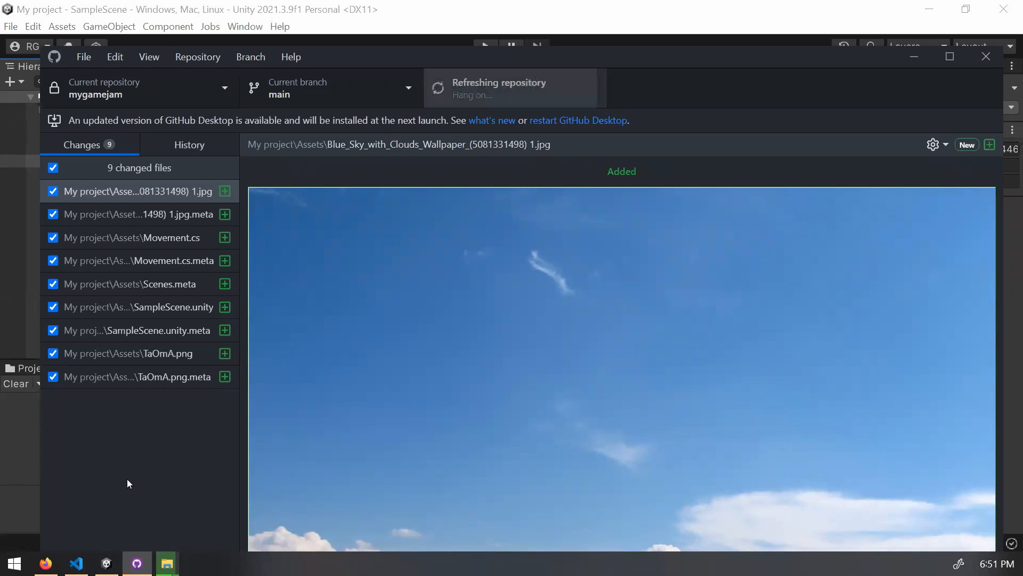
click(46, 564)
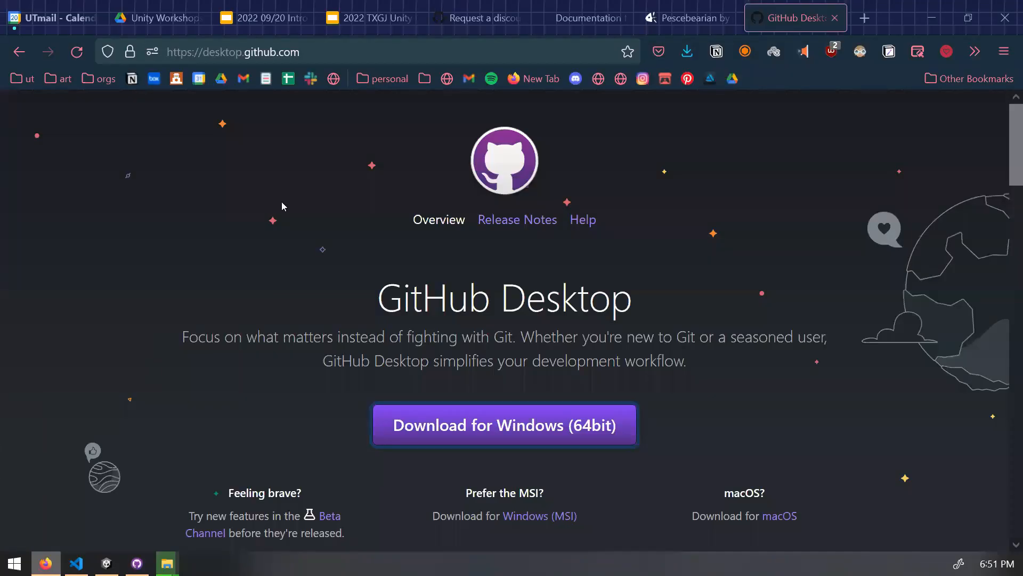
Go to github.com and open the account's profile page.
click(515, 57)
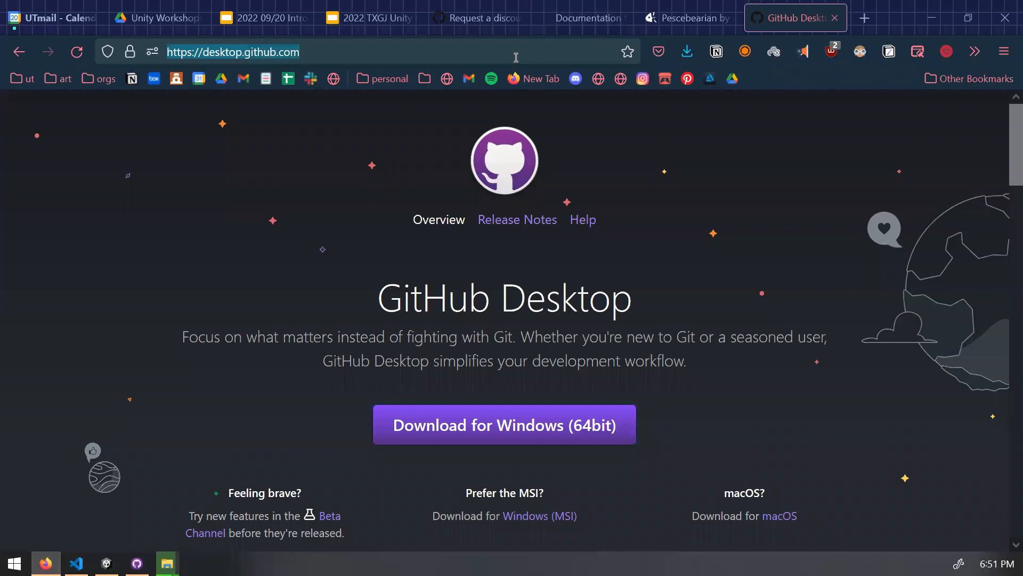
text(github.com/)
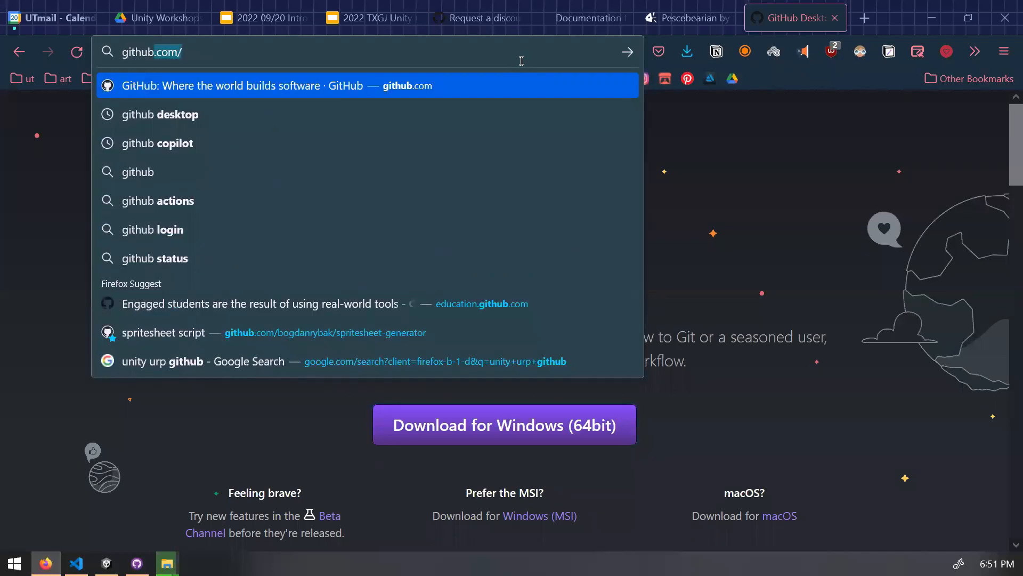
key(Return)
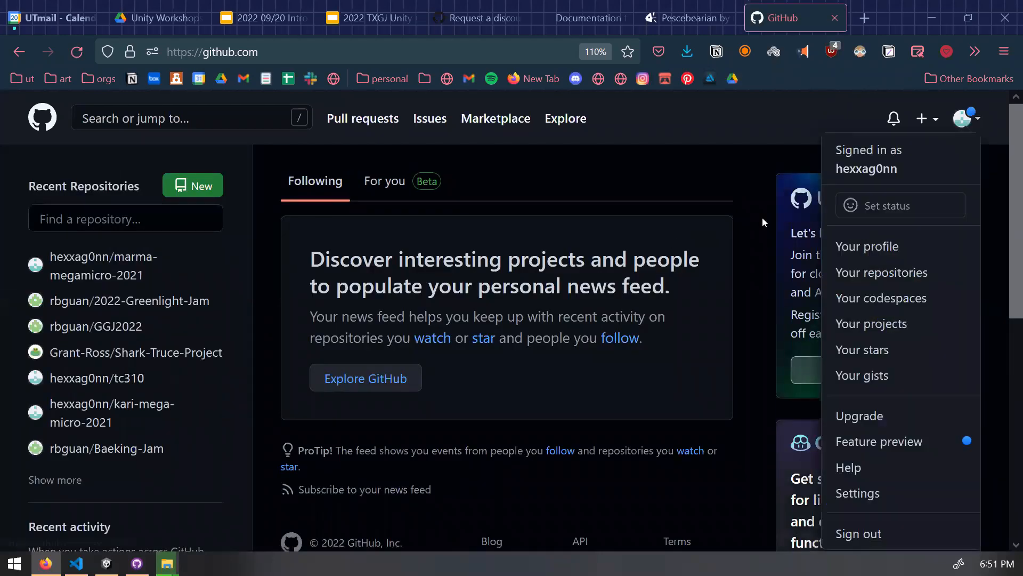
click(839, 245)
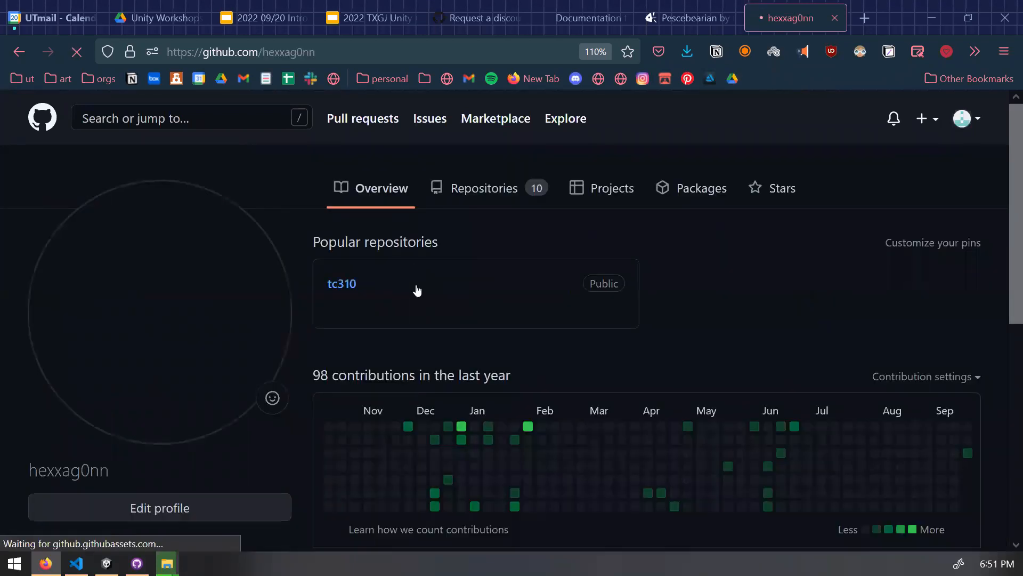
scroll(415, 287, down, 1)
scroll(416, 288, up, 1)
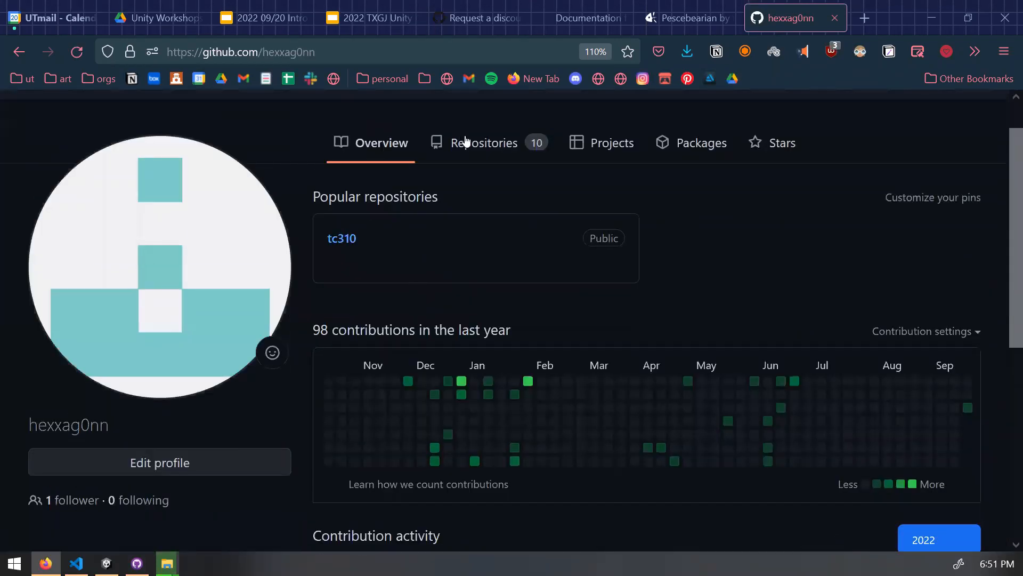
scroll(462, 184, up, 1)
scroll(462, 184, down, 2)
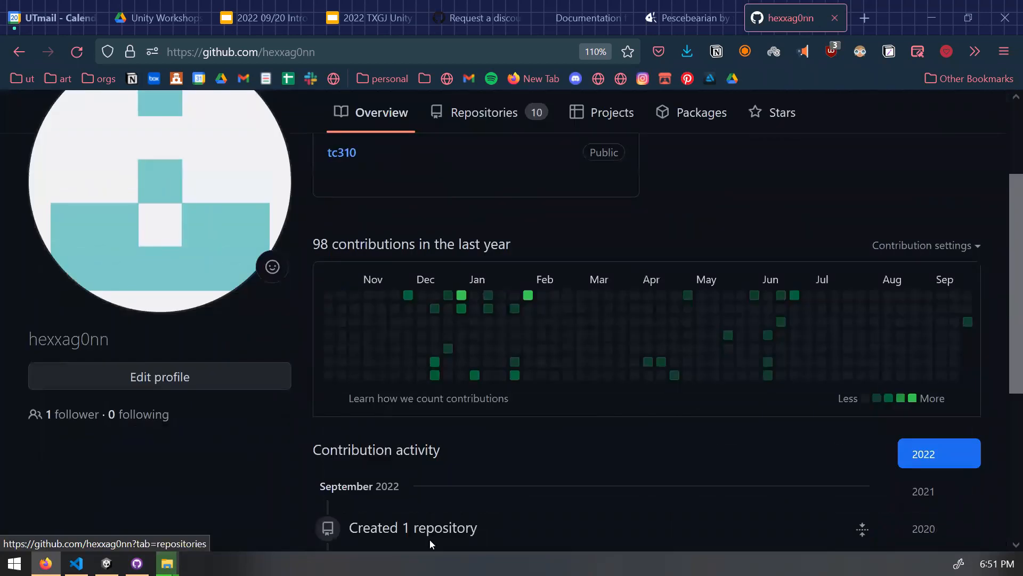
scroll(416, 518, down, 1)
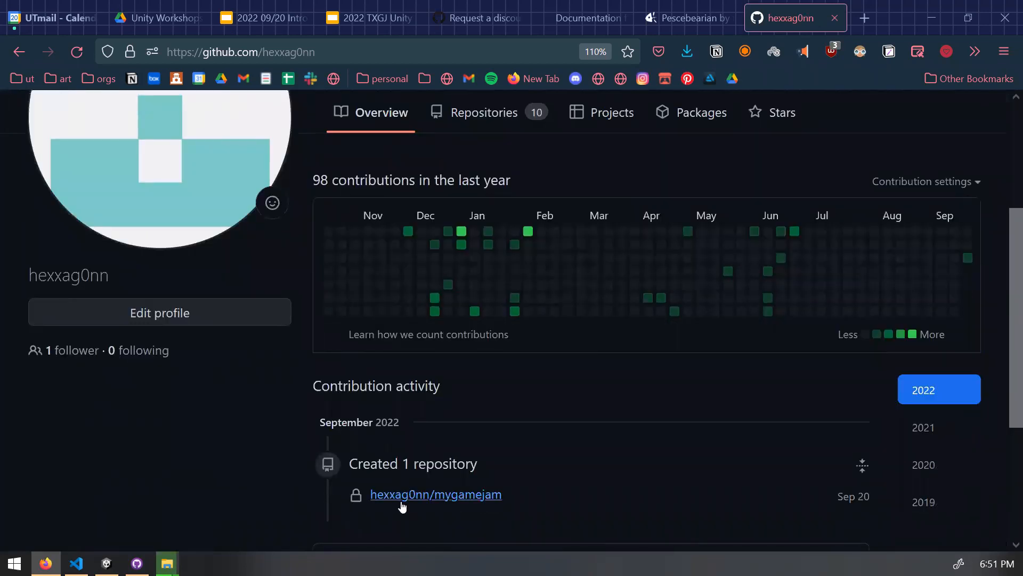
Open the mygamejam repository and view its 37-line .gitignore file.
click(402, 503)
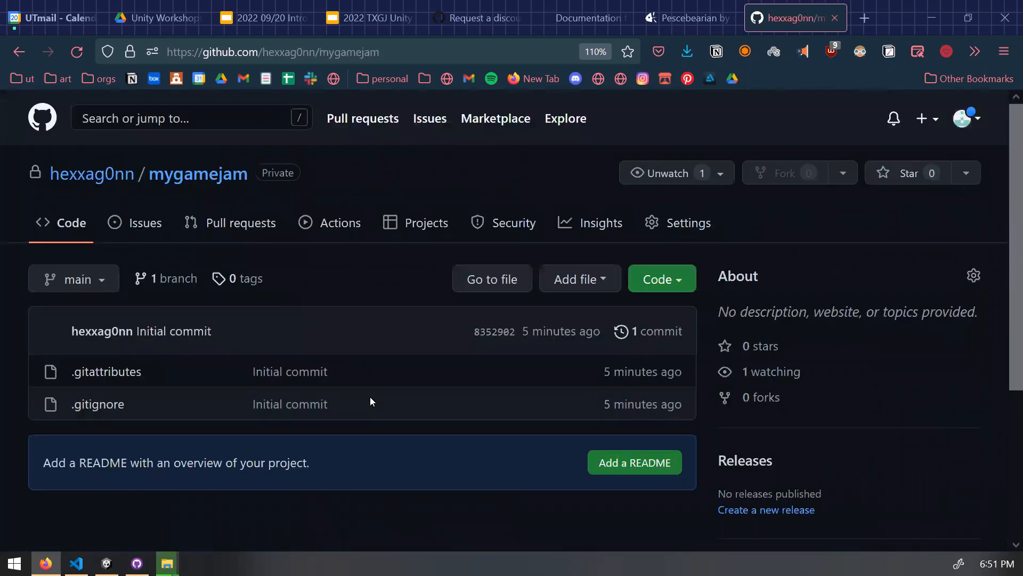
scroll(371, 402, down, 1)
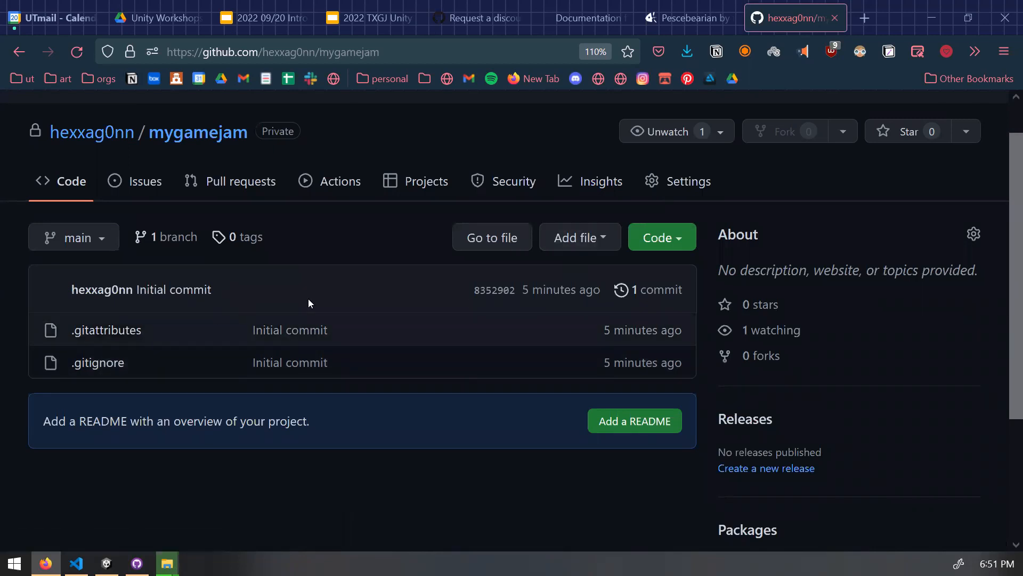
click(121, 366)
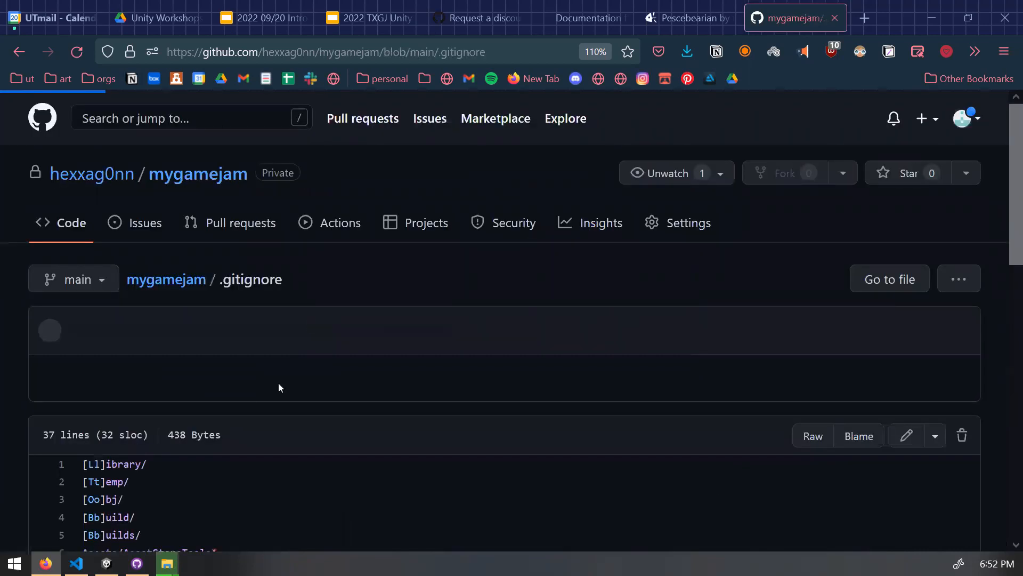
scroll(278, 382, down, 4)
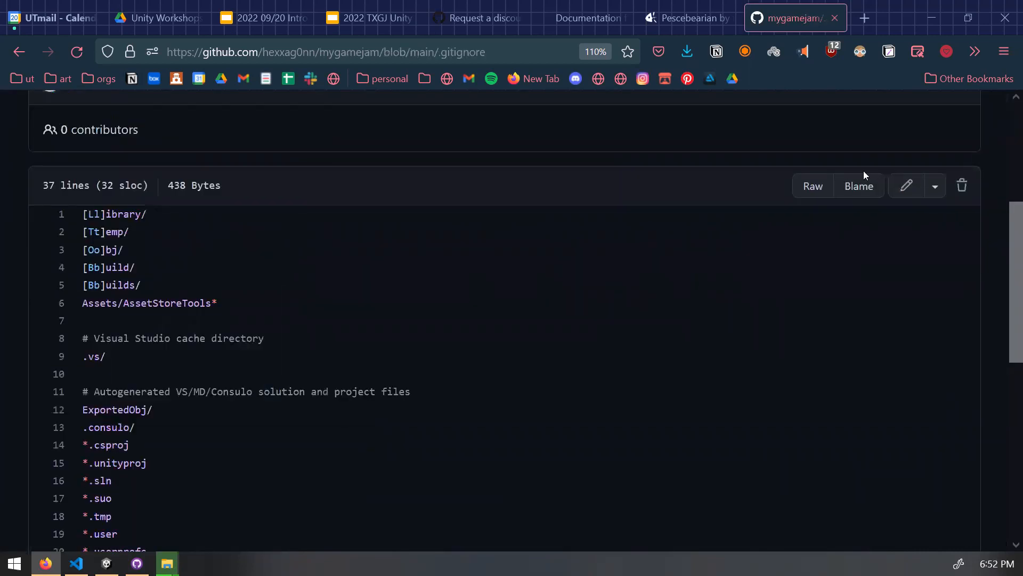
Delete line 6 'Assets/AssetStoreTools*' from .gitignore and commit it to main as 'Update .gitignore'.
click(902, 188)
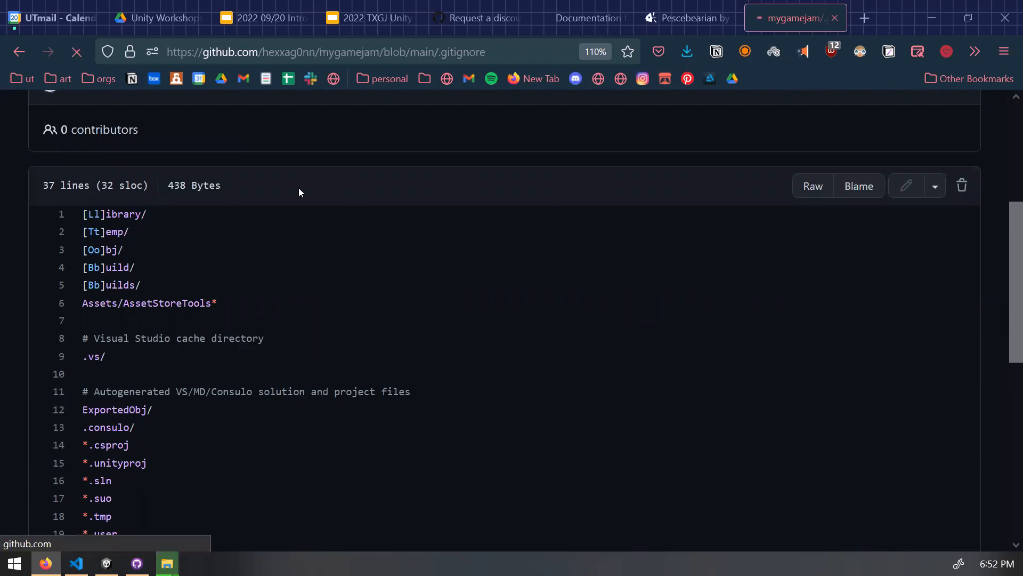
scroll(305, 289, down, 1)
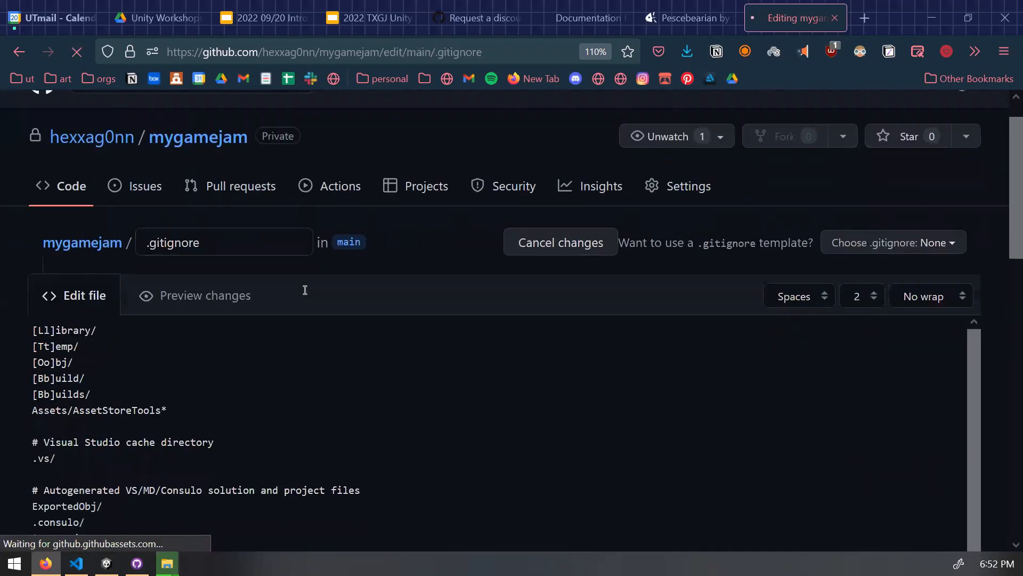
scroll(240, 195, down, 3)
click(242, 195)
key(BackSpace)
key(BackSpace)
key(BackSpace)
key(BackSpace)
key(BackSpace)
key(BackSpace)
key(BackSpace)
key(BackSpace)
key(BackSpace)
key(BackSpace)
key(BackSpace)
key(BackSpace)
key(BackSpace)
key(BackSpace)
key(BackSpace)
key(BackSpace)
key(BackSpace)
key(BackSpace)
key(BackSpace)
key(BackSpace)
key(BackSpace)
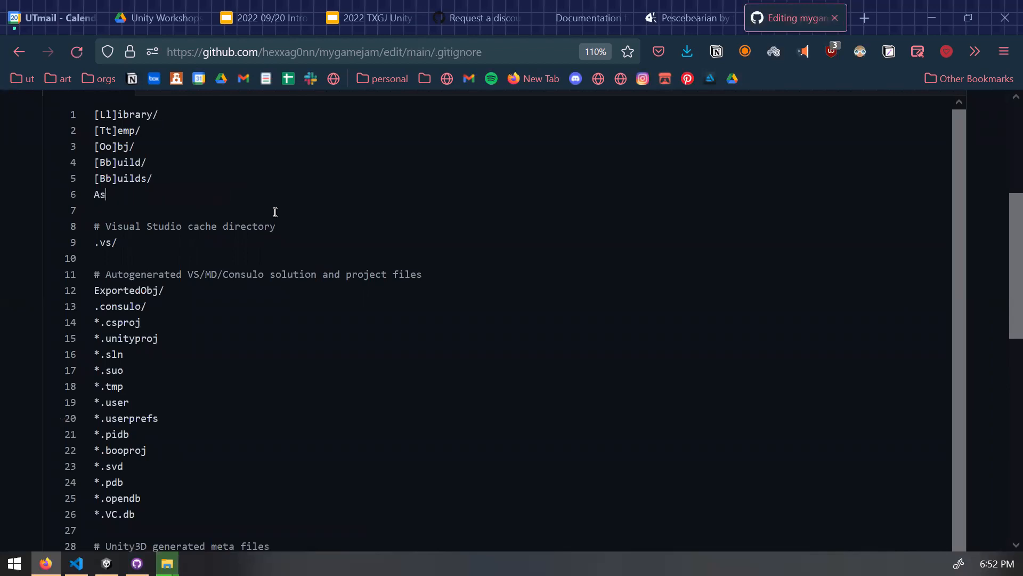
key(BackSpace)
key(BackSpace)
key(BackSpace)
scroll(113, 317, down, 1)
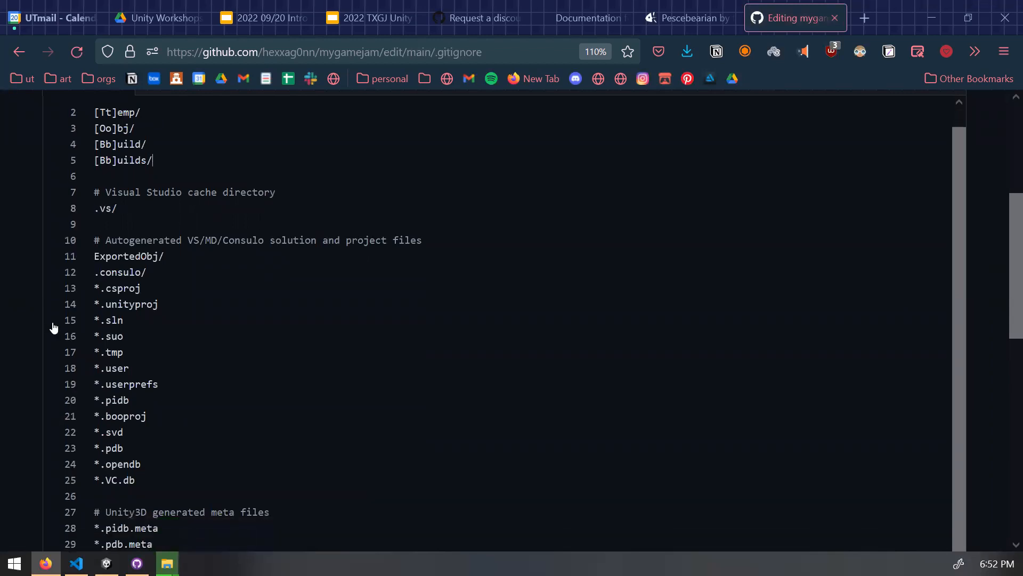
scroll(246, 398, down, 5)
scroll(181, 514, down, 1)
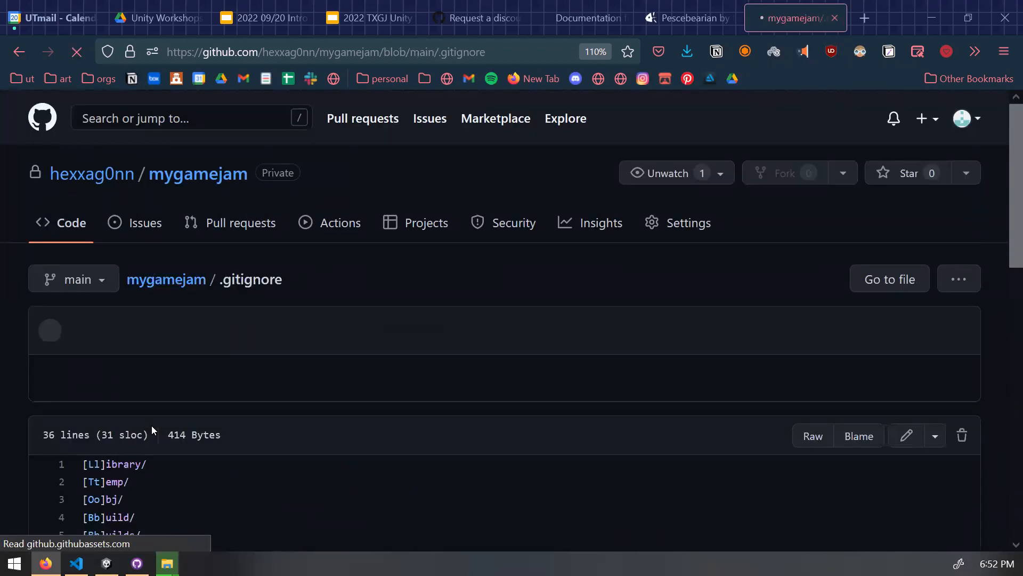
click(192, 276)
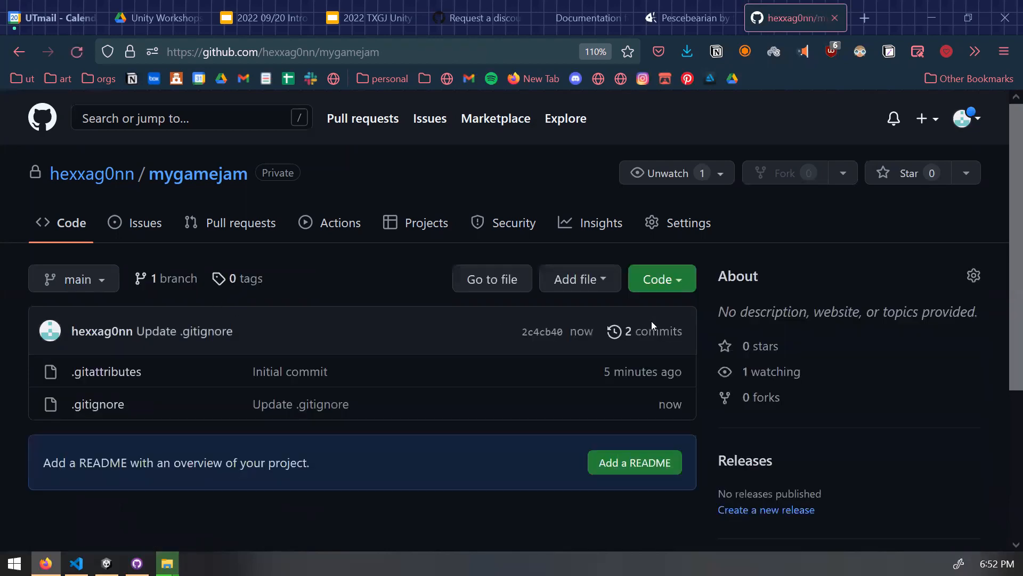
click(650, 326)
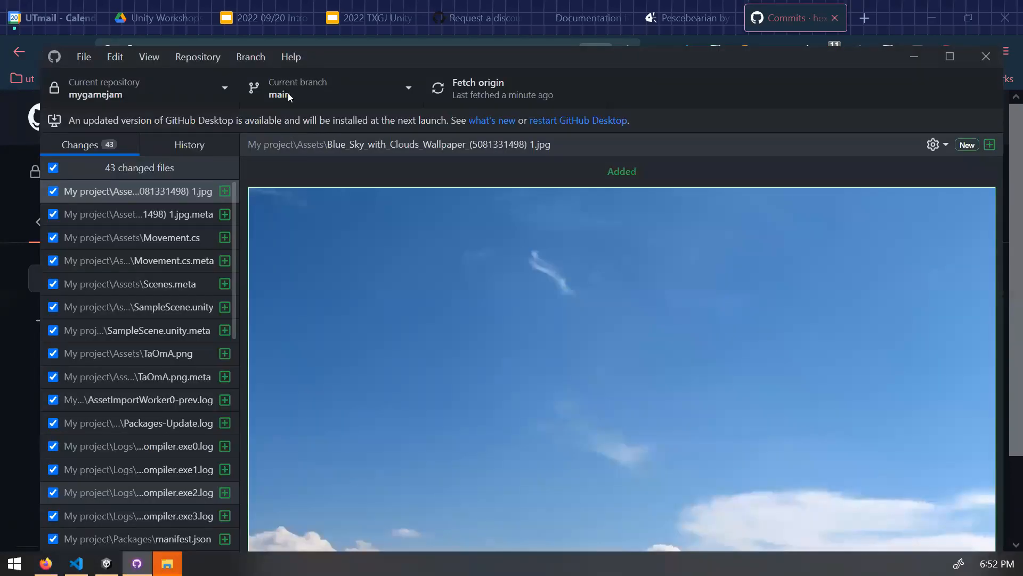
Draft the commit with summary 'I added asssets!@!' and description ':))))'.
drag(330, 56, 349, 31)
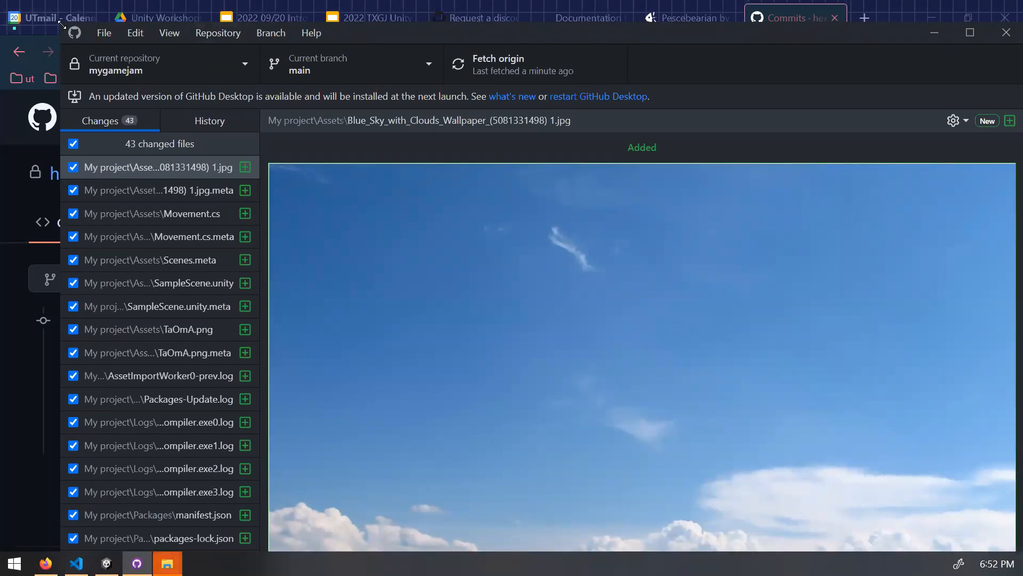
drag(61, 24, 193, 190)
drag(556, 197, 453, 52)
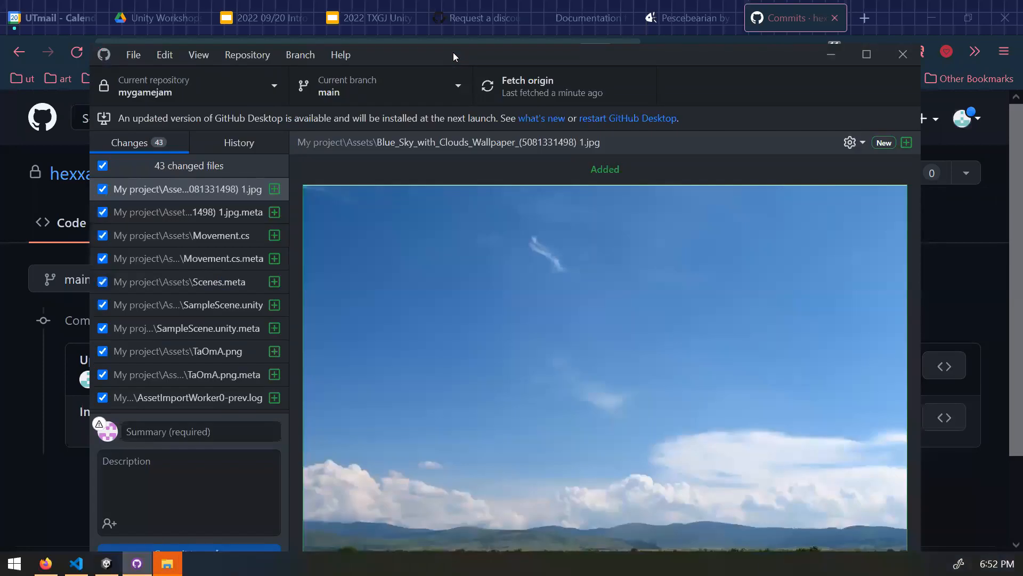
click(207, 424)
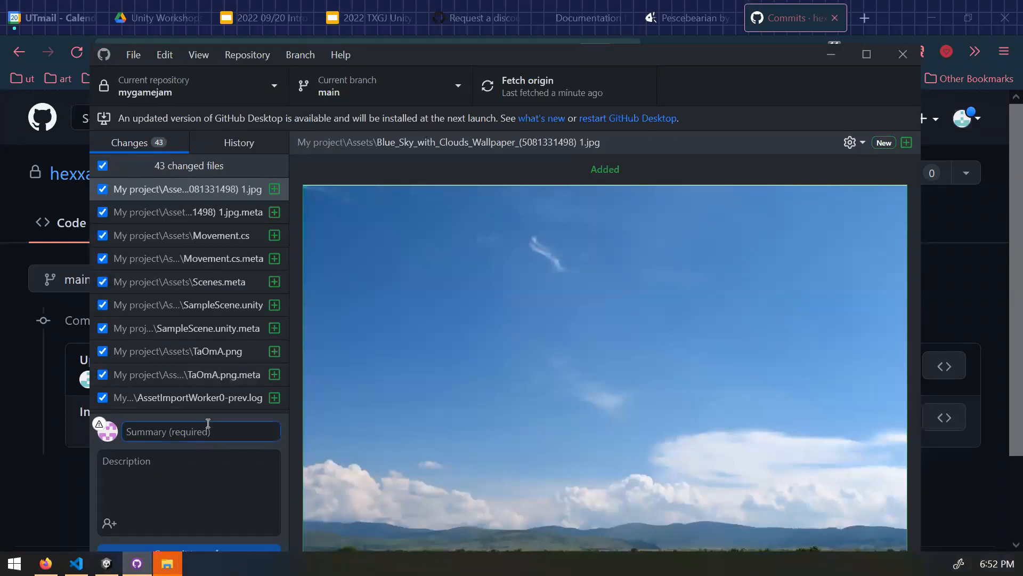
text(I added asss)
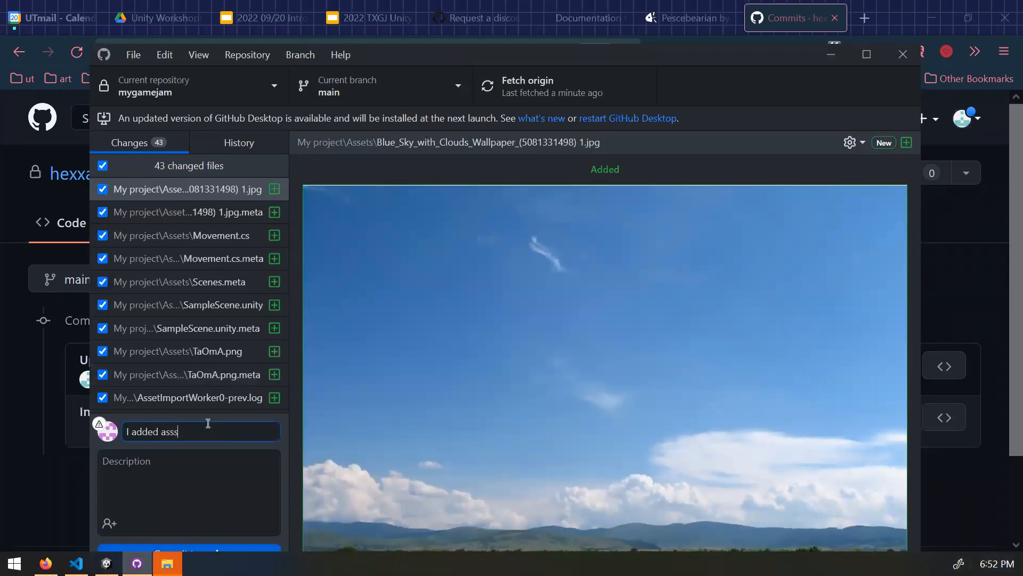
text(ets!@!)
click(217, 465)
text(:))))
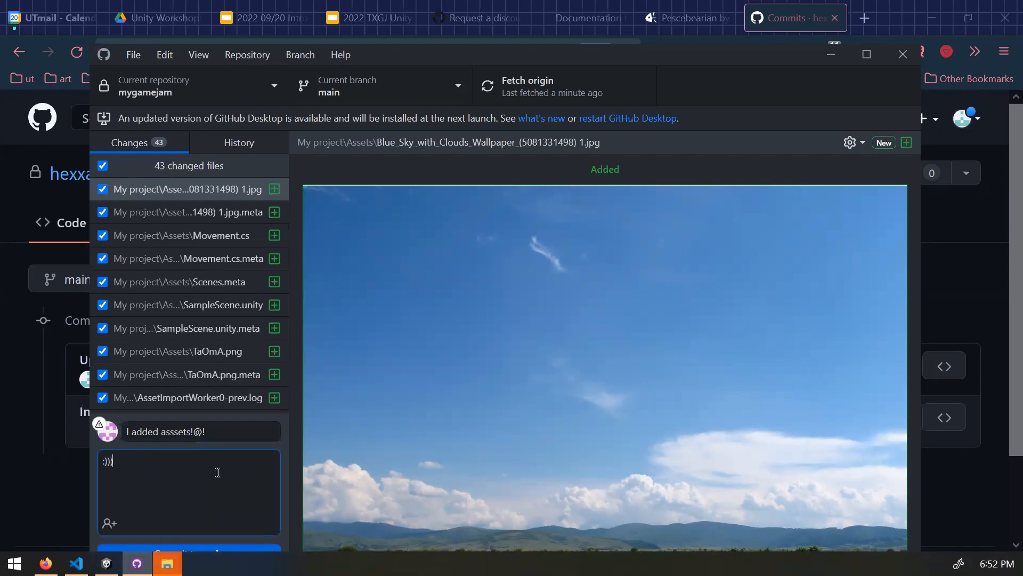
Fetch and pull the new remote commit into mygamejam, then open 'Update .gitignore' in Firefox.
click(33, 368)
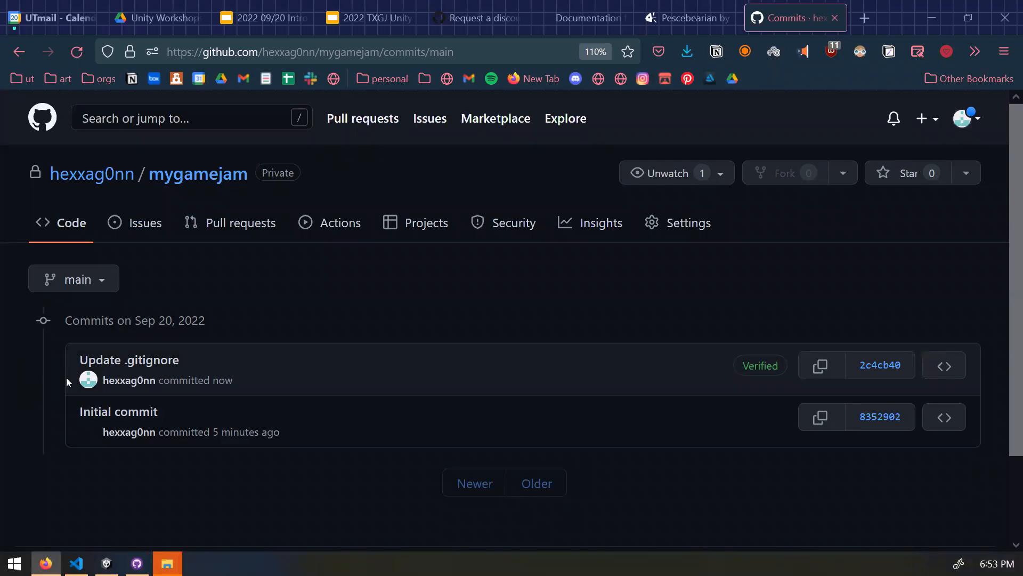
click(137, 563)
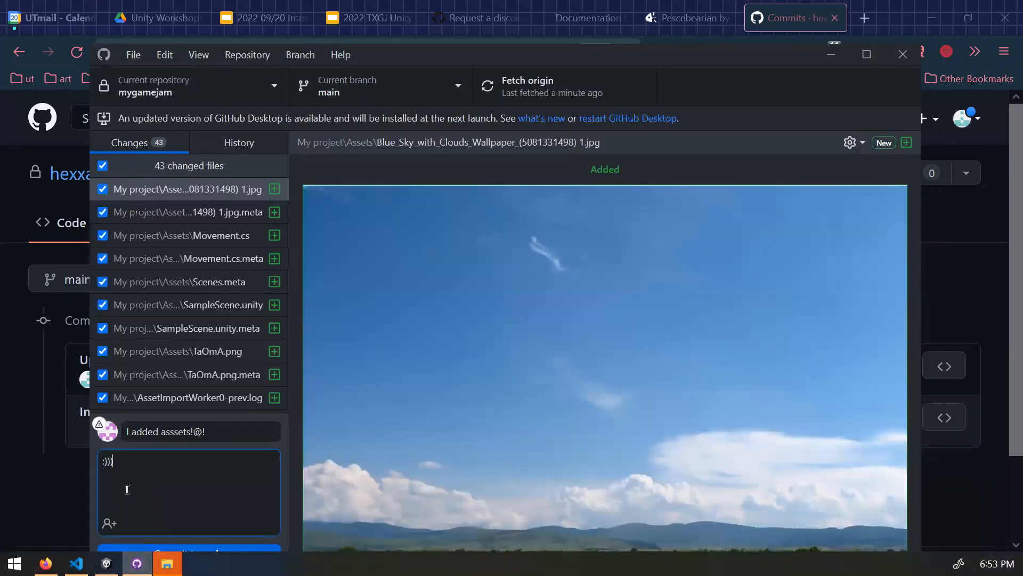
click(56, 419)
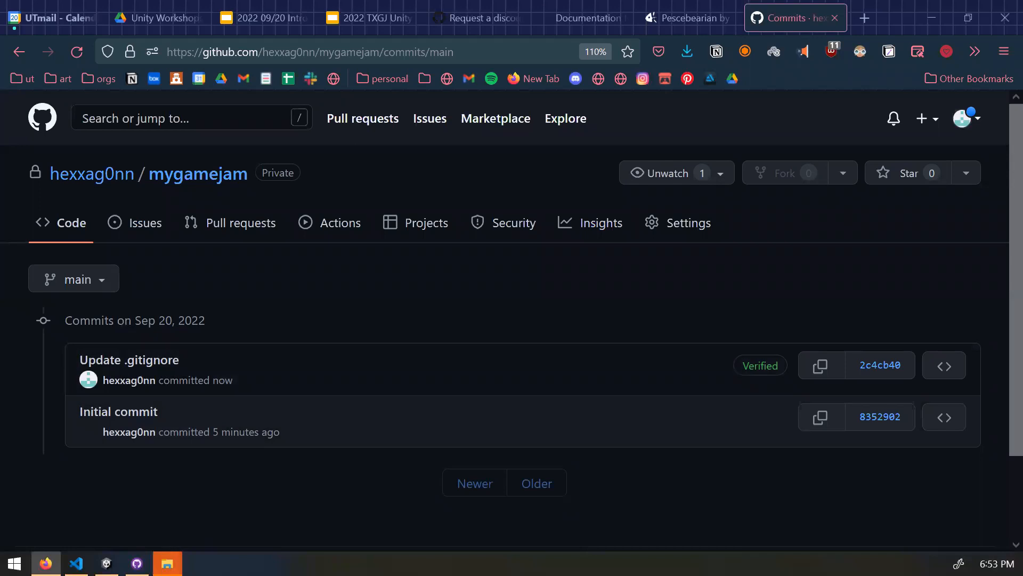
click(137, 564)
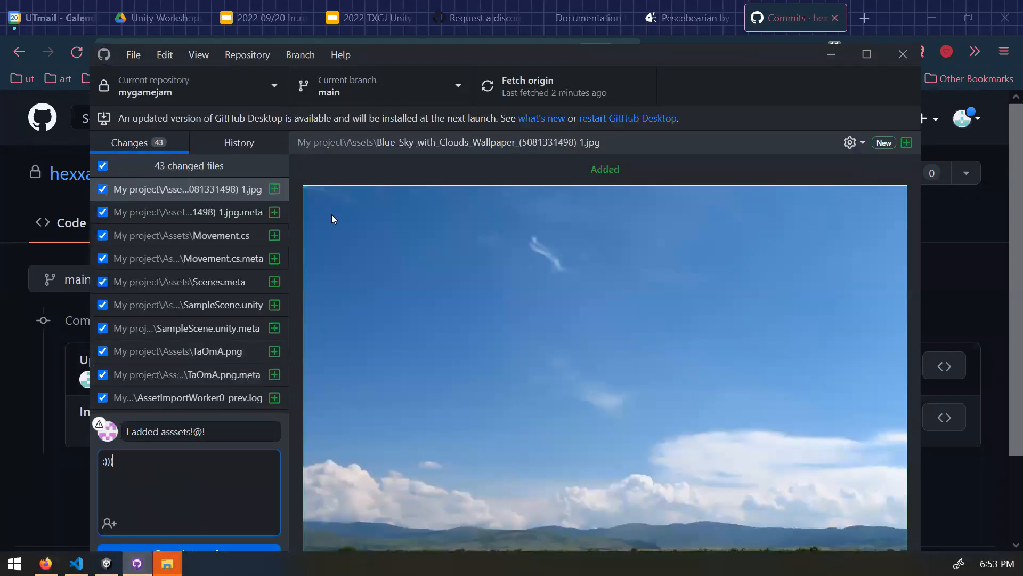
click(539, 94)
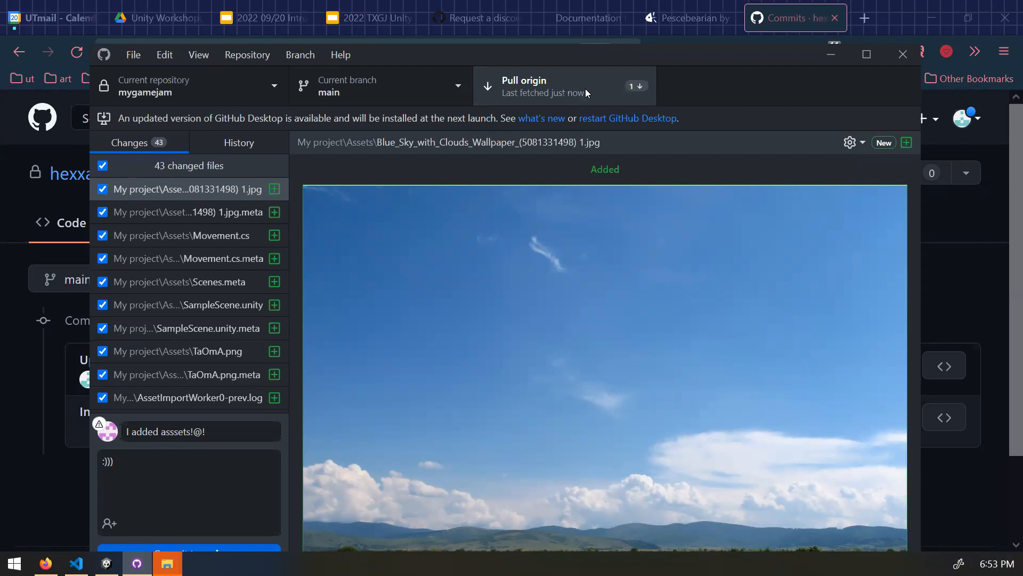
click(585, 89)
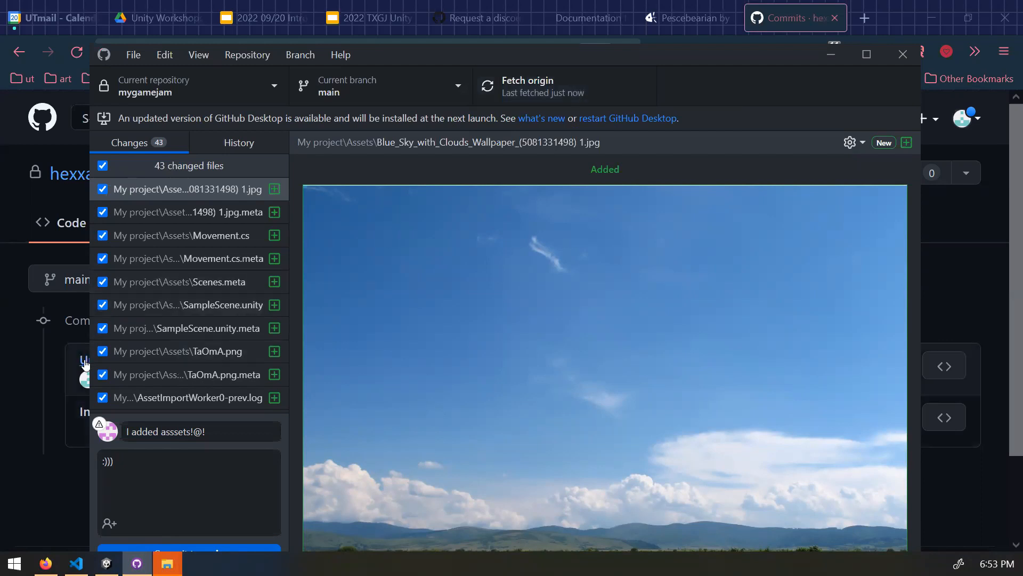
click(63, 355)
click(107, 359)
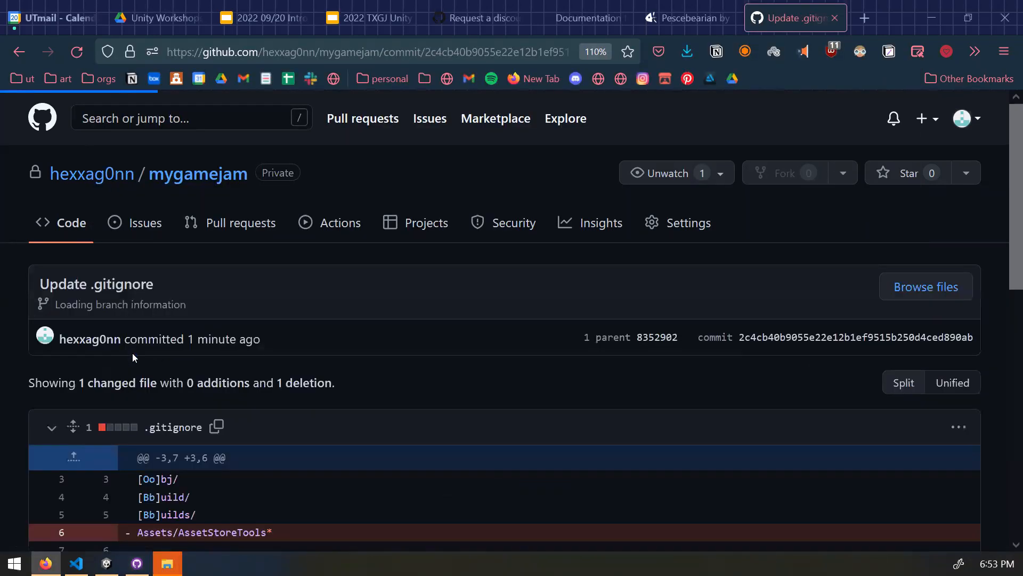
Scroll the Update .gitignore diff, then open and scroll through the Initial commit's diff.
scroll(162, 356, down, 5)
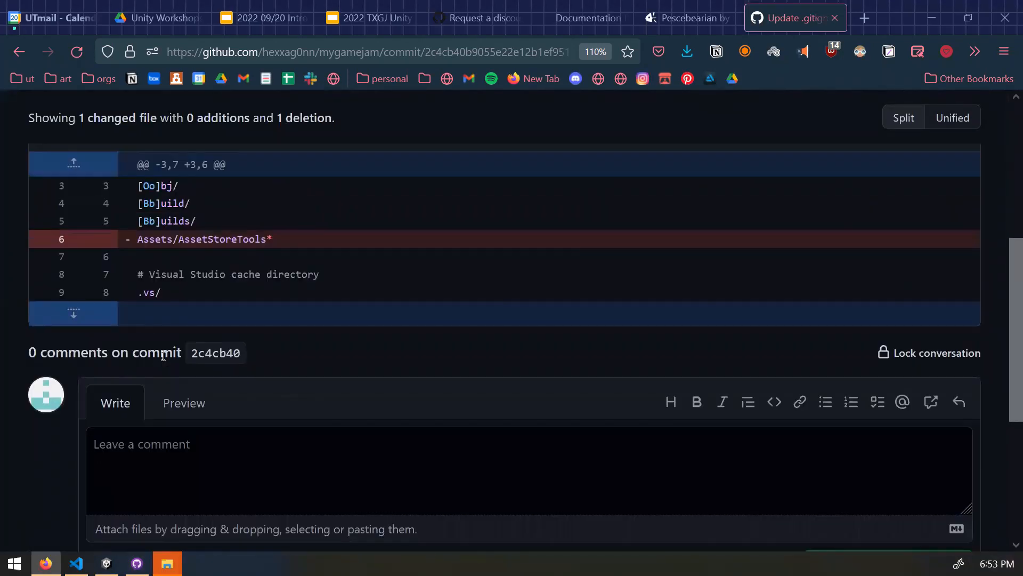
scroll(163, 356, up, 1)
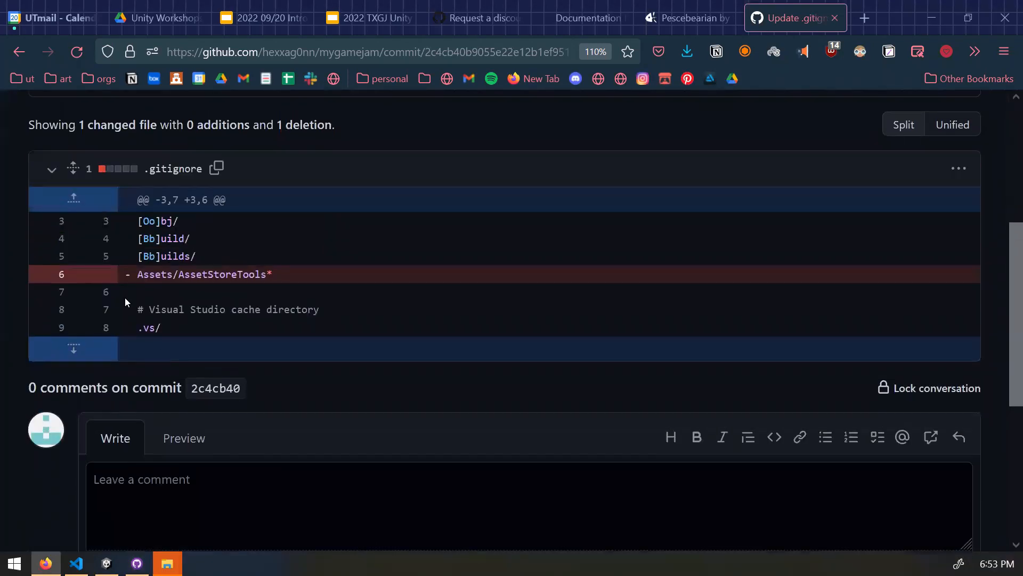
click(19, 52)
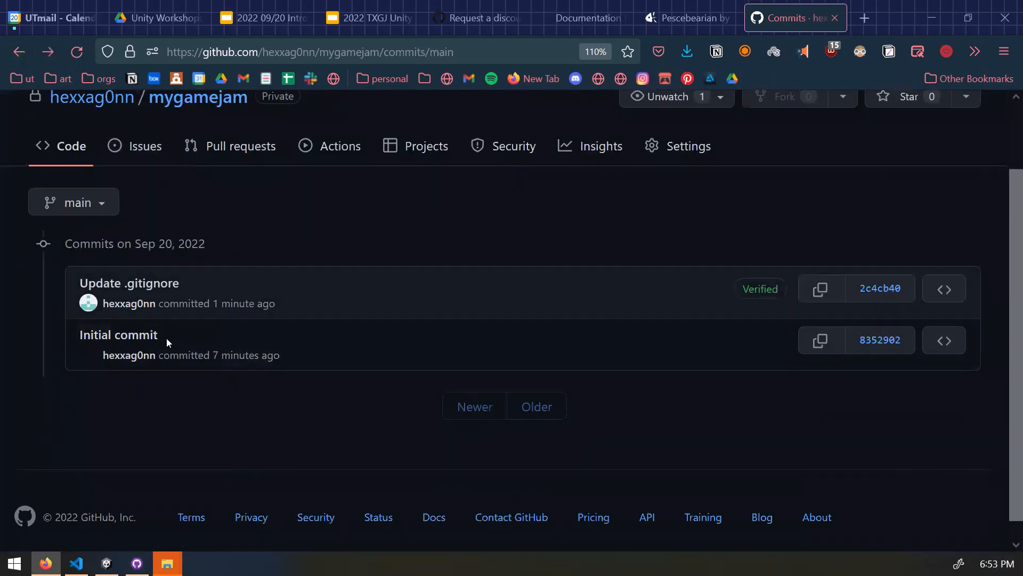
click(155, 336)
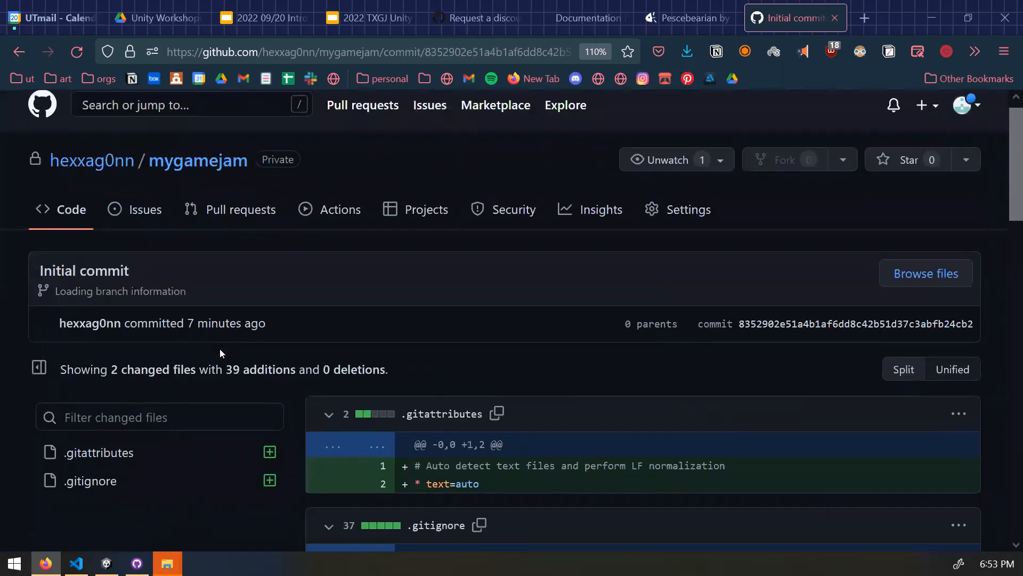
scroll(220, 353, down, 10)
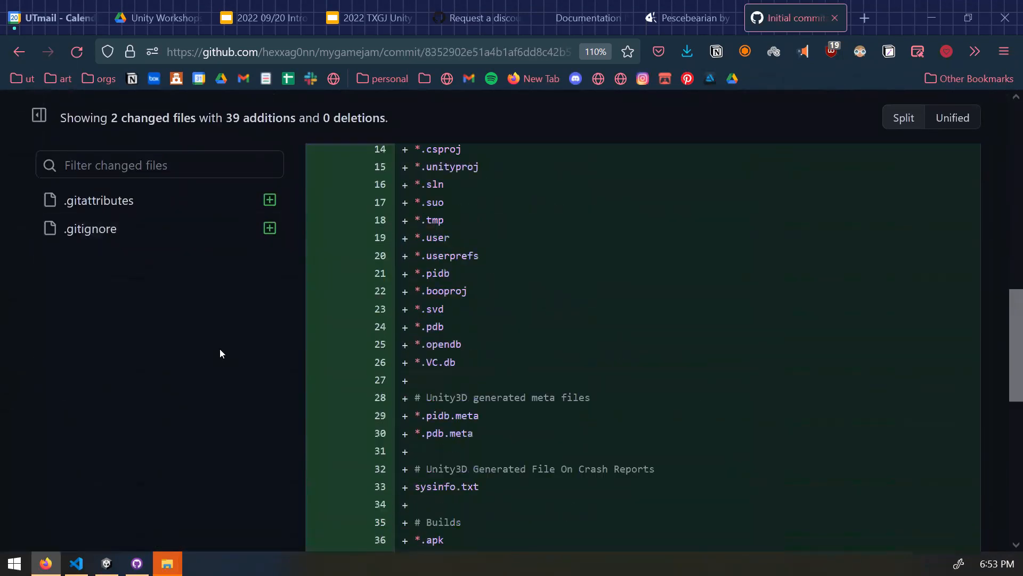
scroll(220, 349, down, 3)
scroll(220, 350, up, 20)
drag(220, 348, 53, 312)
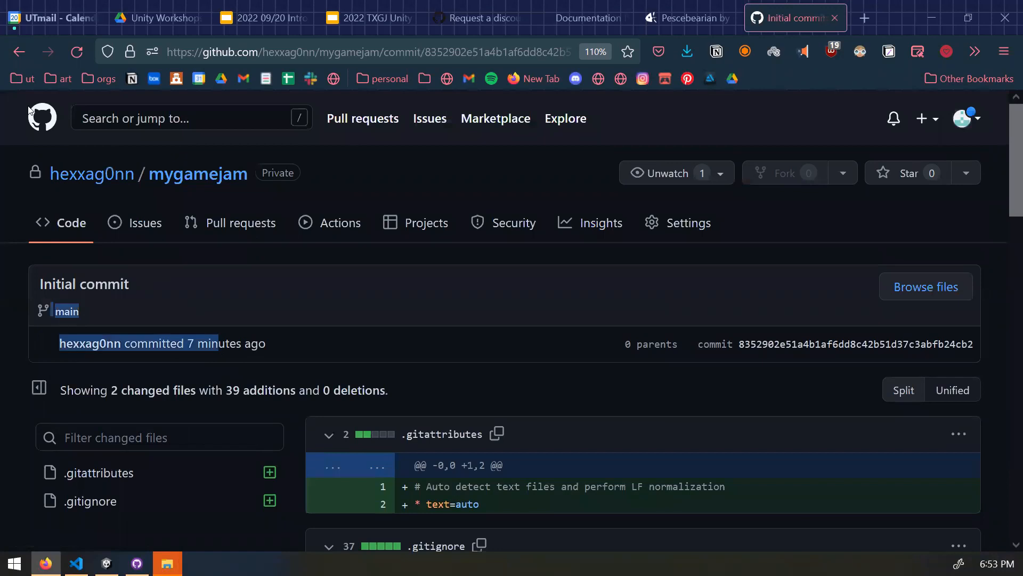
click(12, 42)
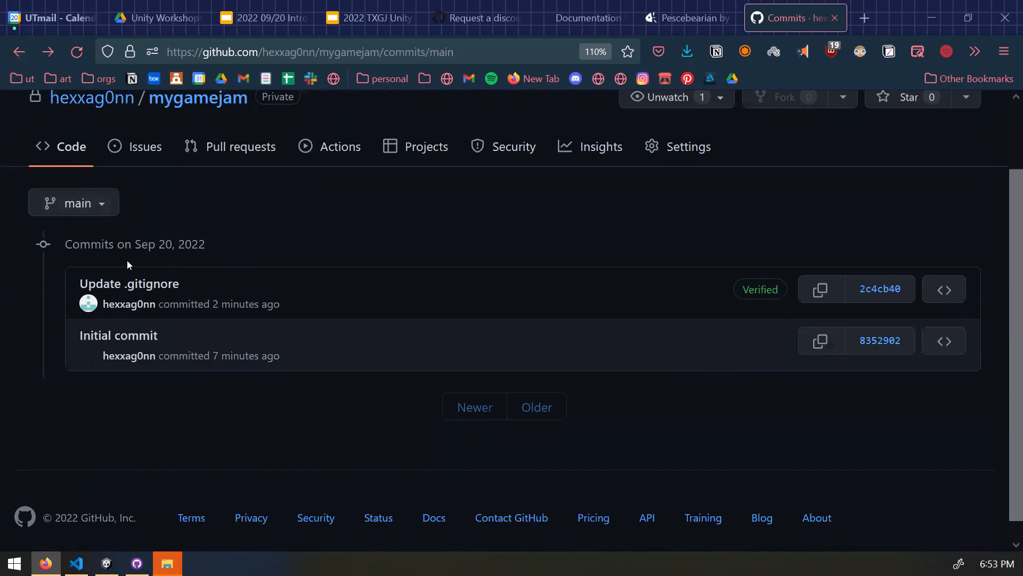
Reopen the Update .gitignore commit's one-line deletion and return to the commits list.
click(124, 283)
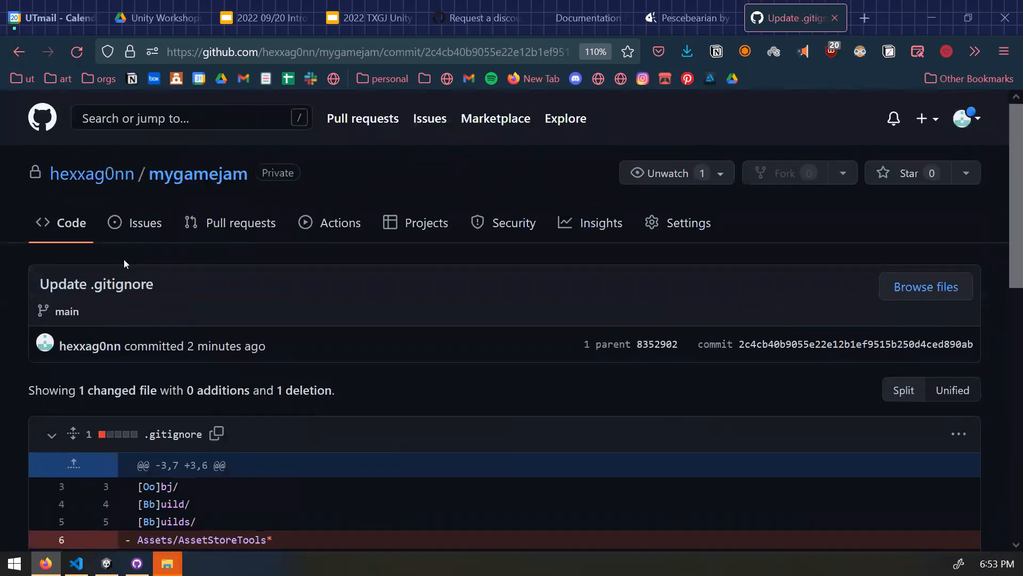
scroll(124, 261, down, 3)
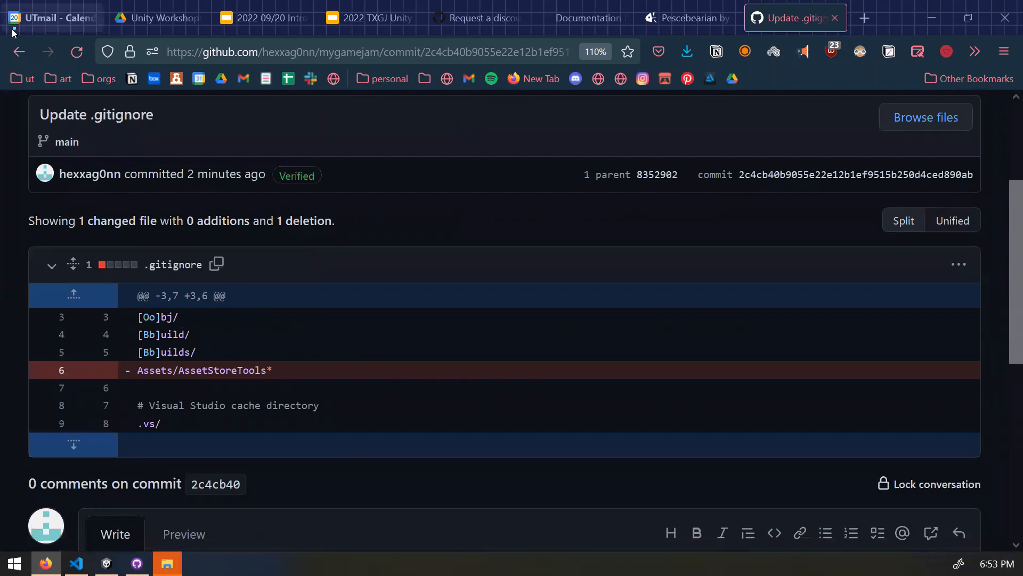
click(16, 49)
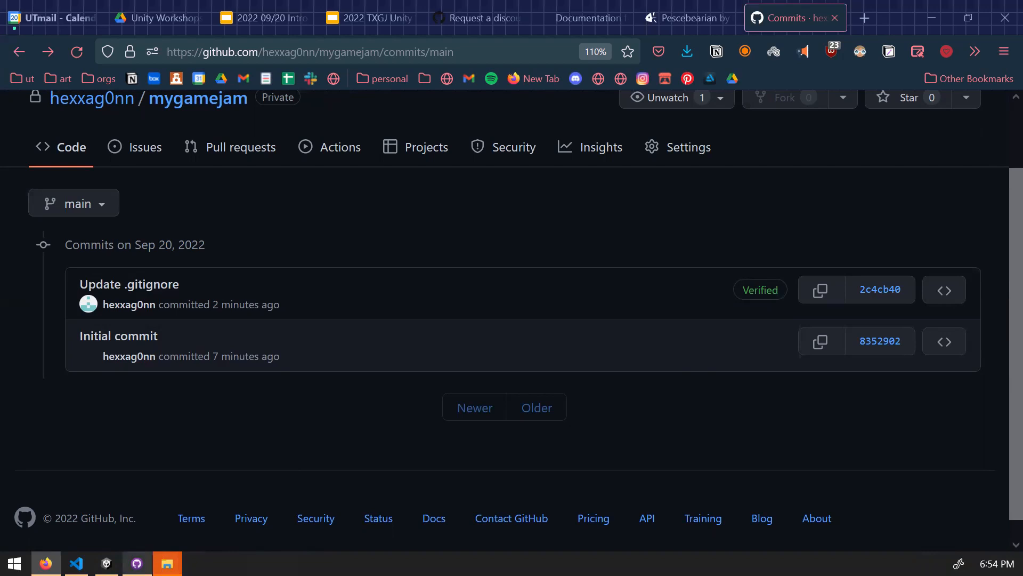
click(137, 564)
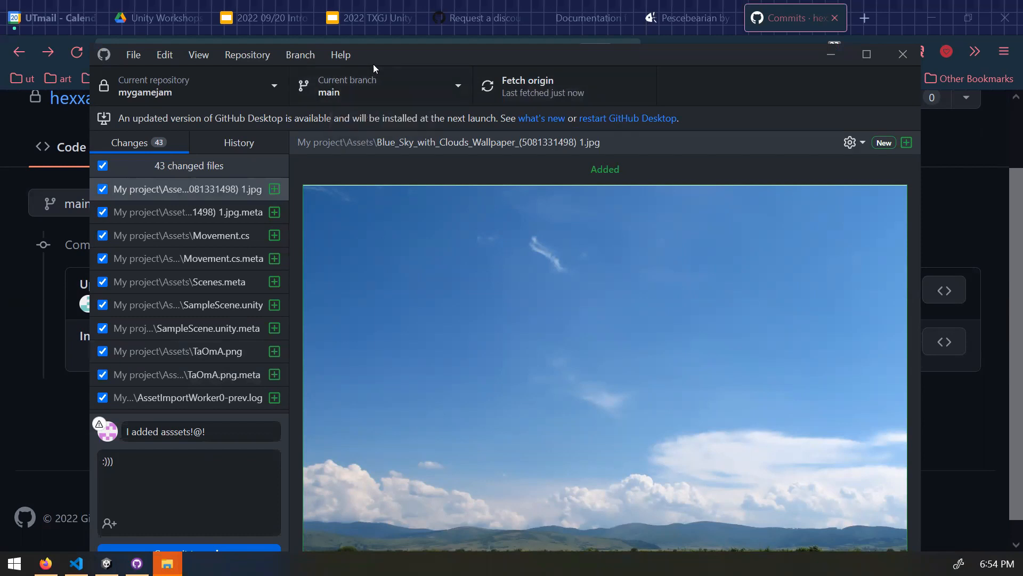
Commit the 43 changed files to main as 'I added asssets!@!' and push to origin.
drag(370, 61, 365, 36)
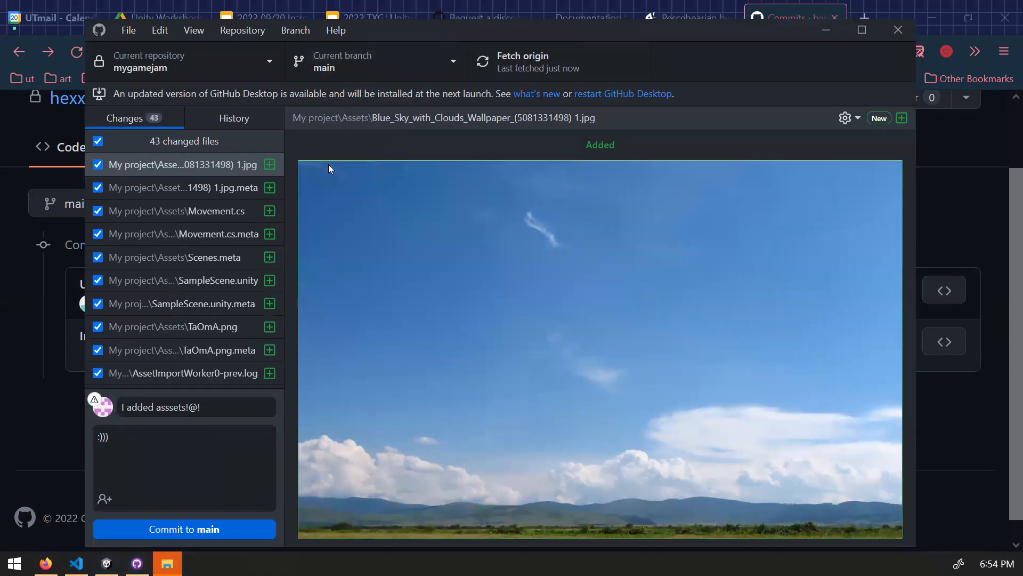
click(207, 530)
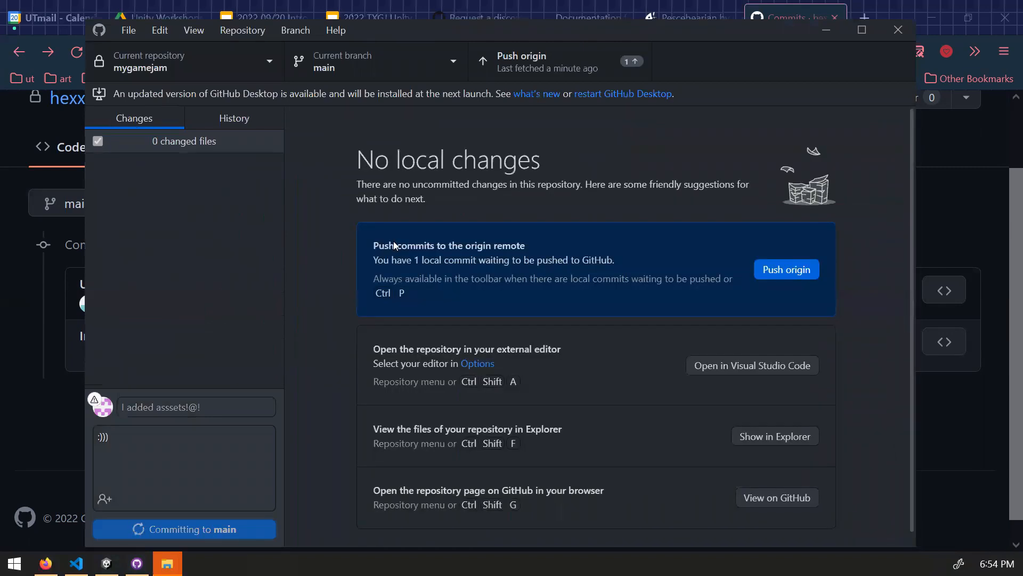
click(776, 261)
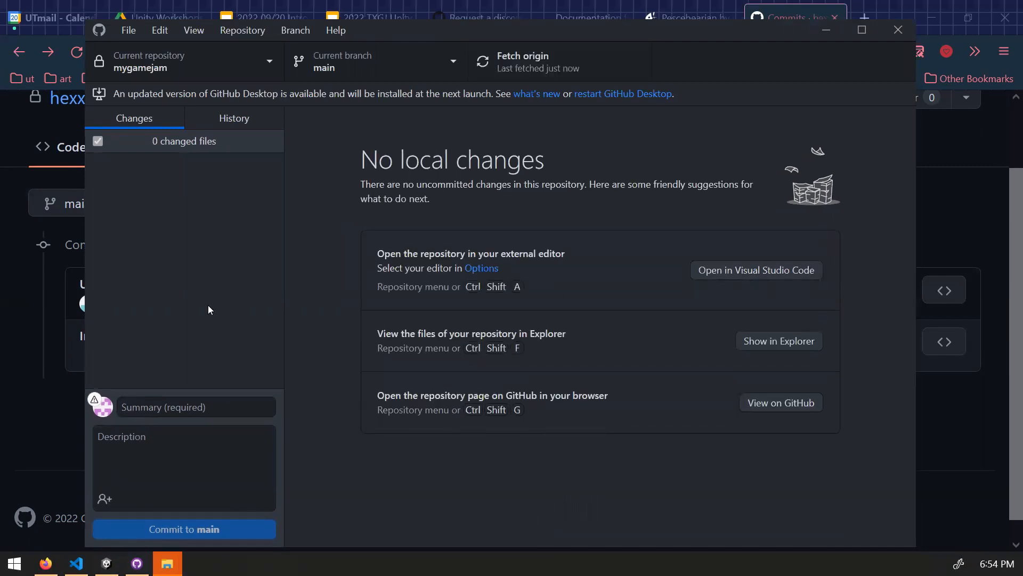
click(31, 292)
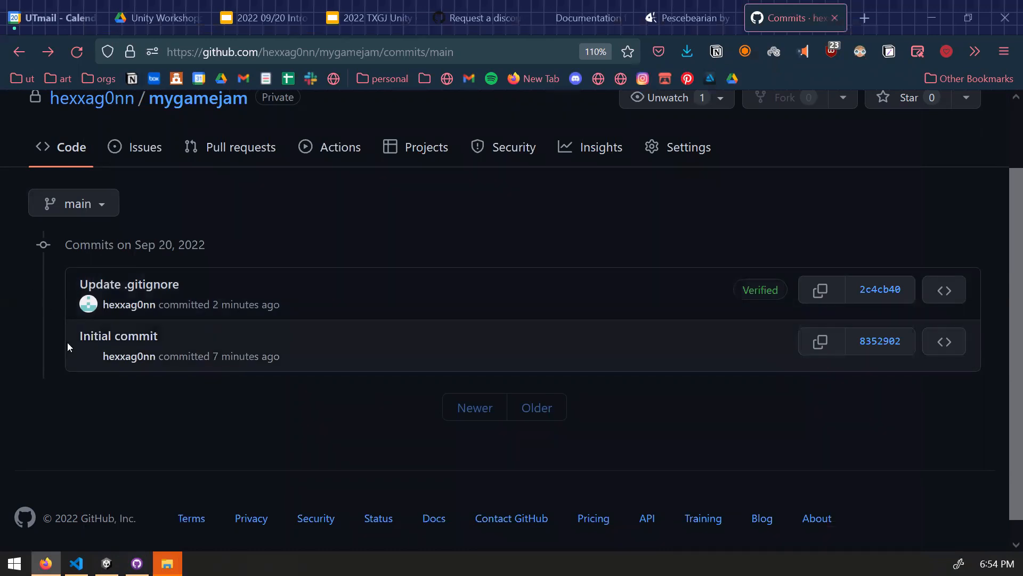
Below the comment in VS Code, write a public void Start() method containing Debug.Log("hey");.
click(76, 563)
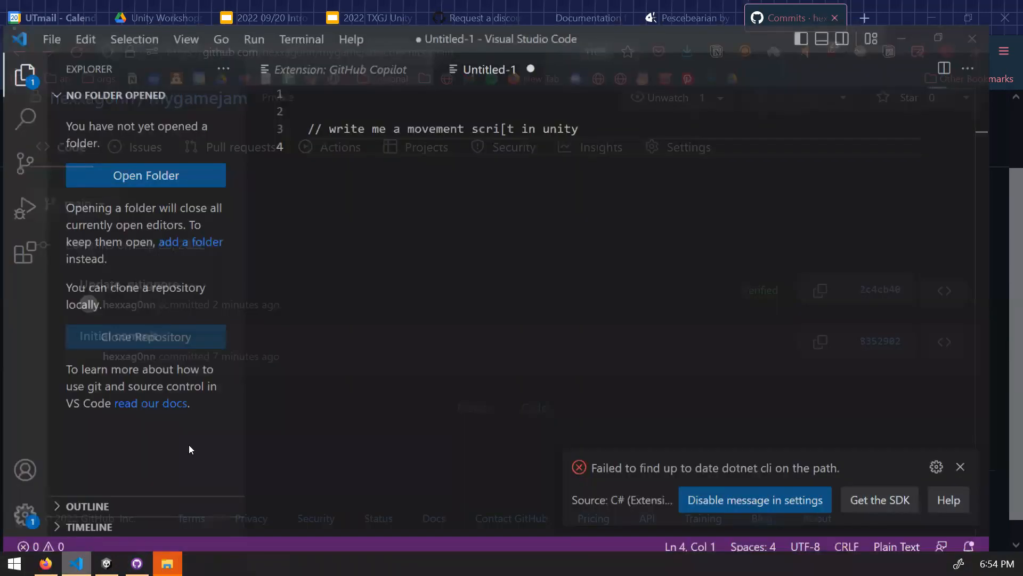
key(Return)
key(Return)
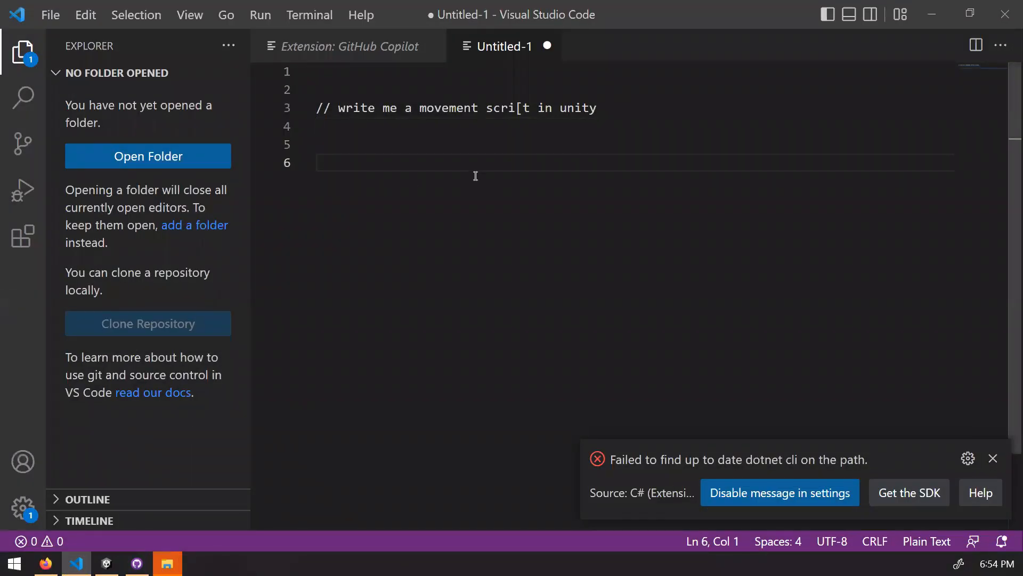
text(public void Start() {)
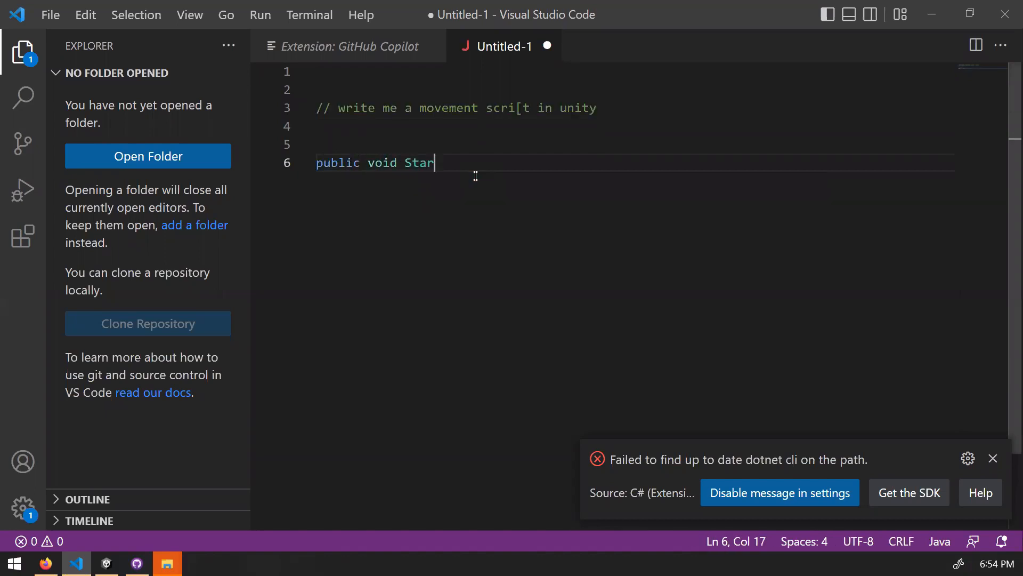
key(Return)
key(Return)
key(Return)
key(Return)
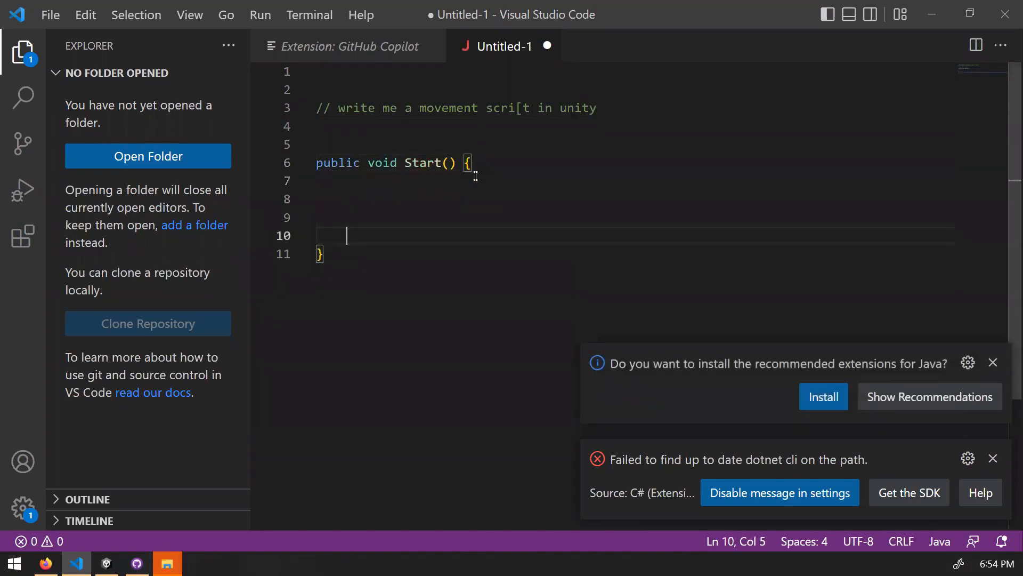
click(474, 192)
text(Debug.Lo)
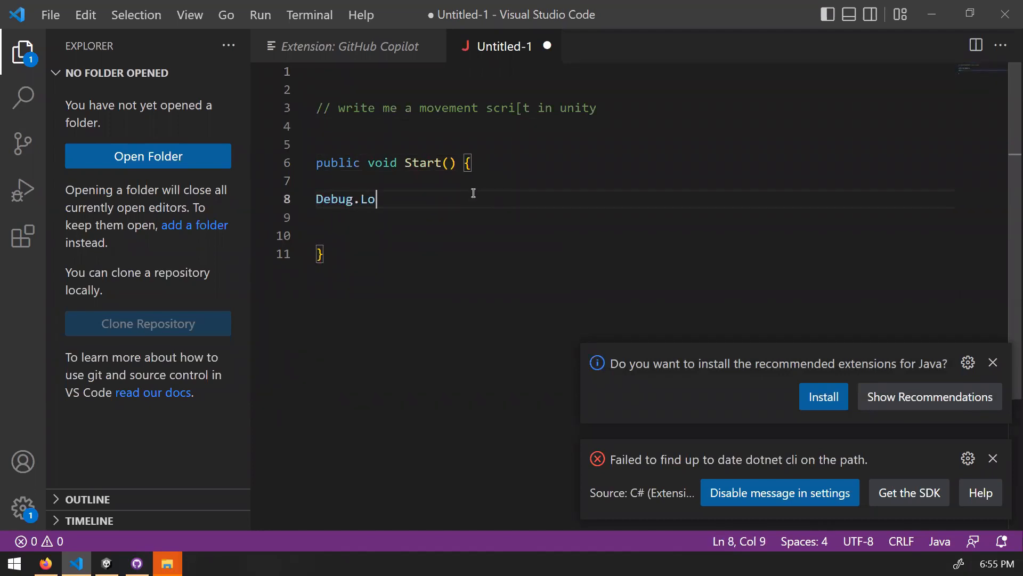
text(g("hey");)
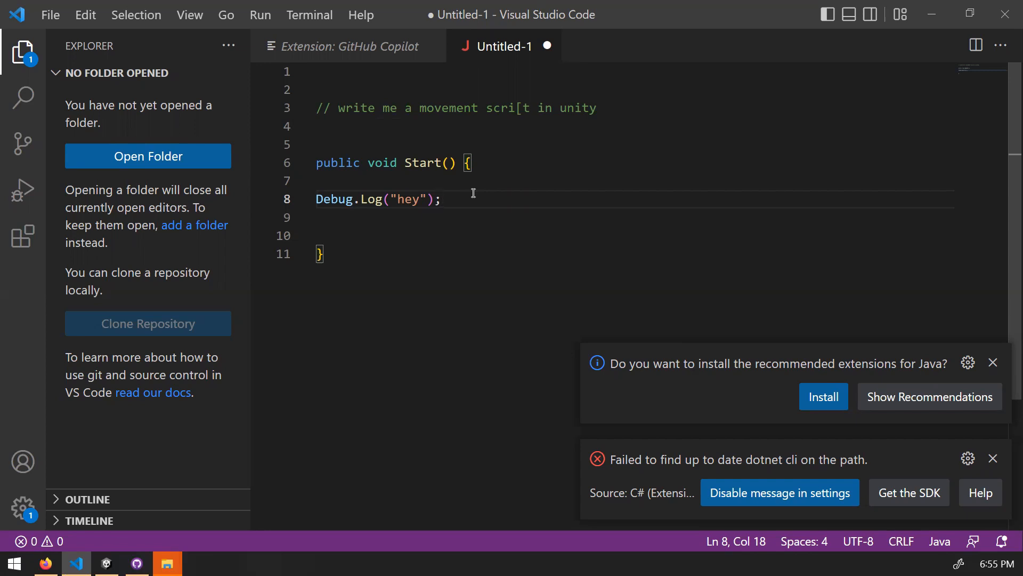
Restore VS Code to a smaller window, switch to Unity, and deselect GameObject in the Hierarchy.
double_click(438, 19)
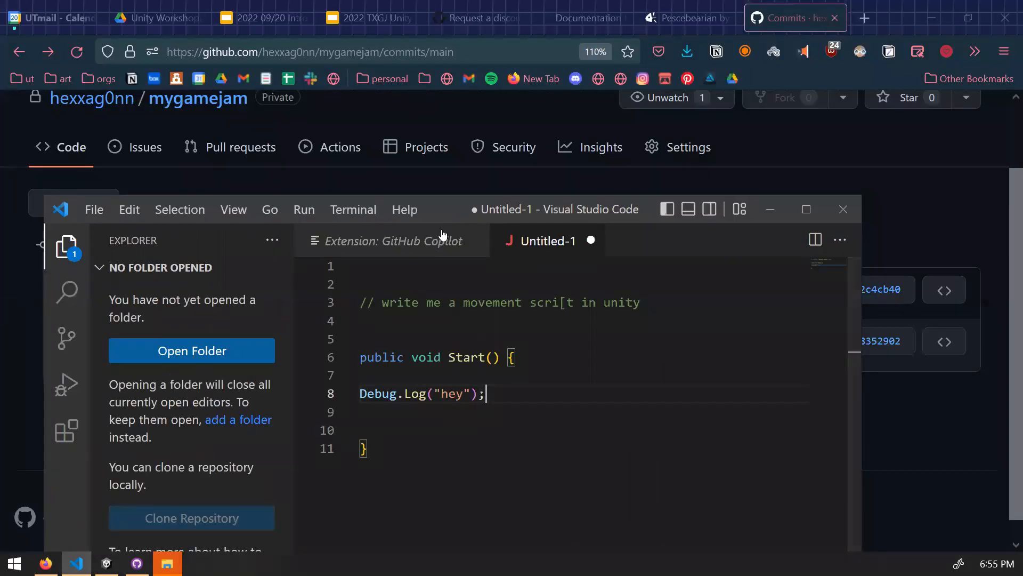
click(107, 564)
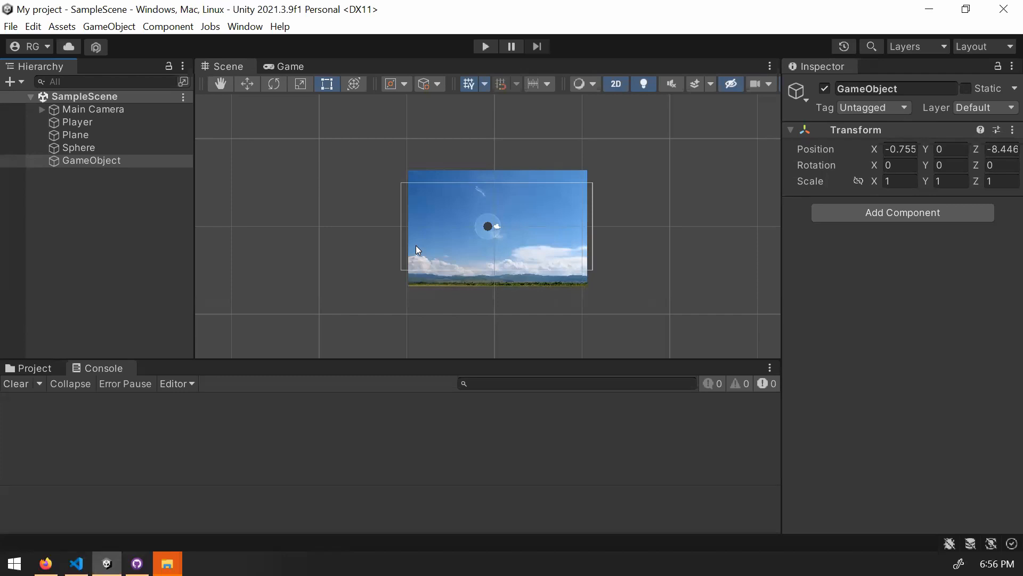
click(108, 233)
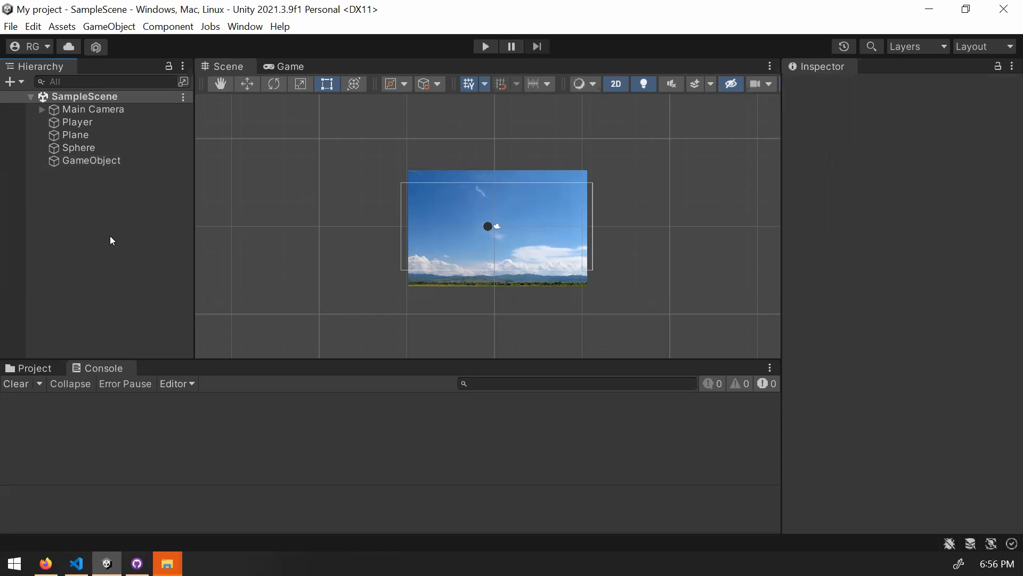
In the Project window, open Assets > Scenes and select the SampleScene asset.
click(36, 368)
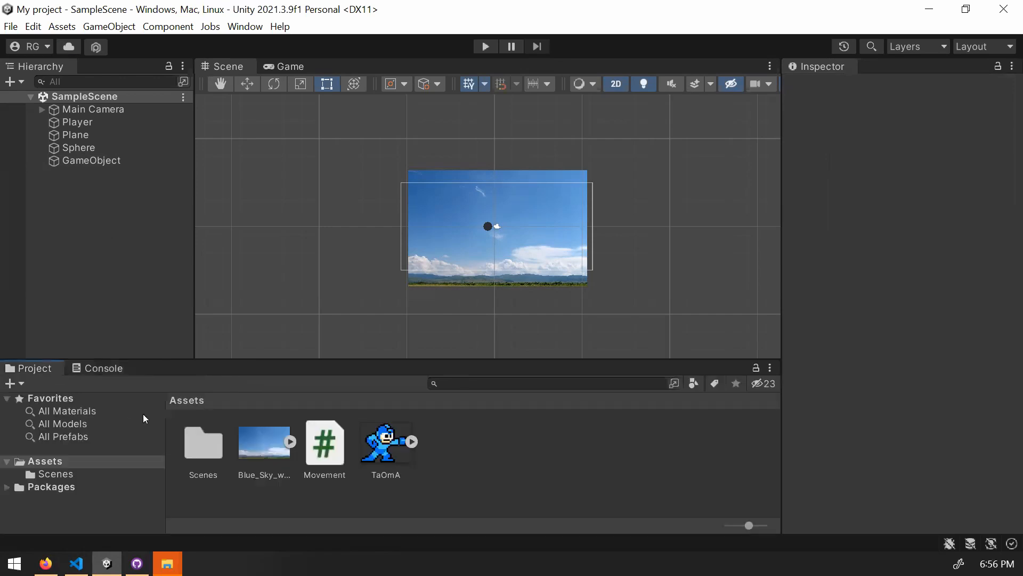
double_click(213, 440)
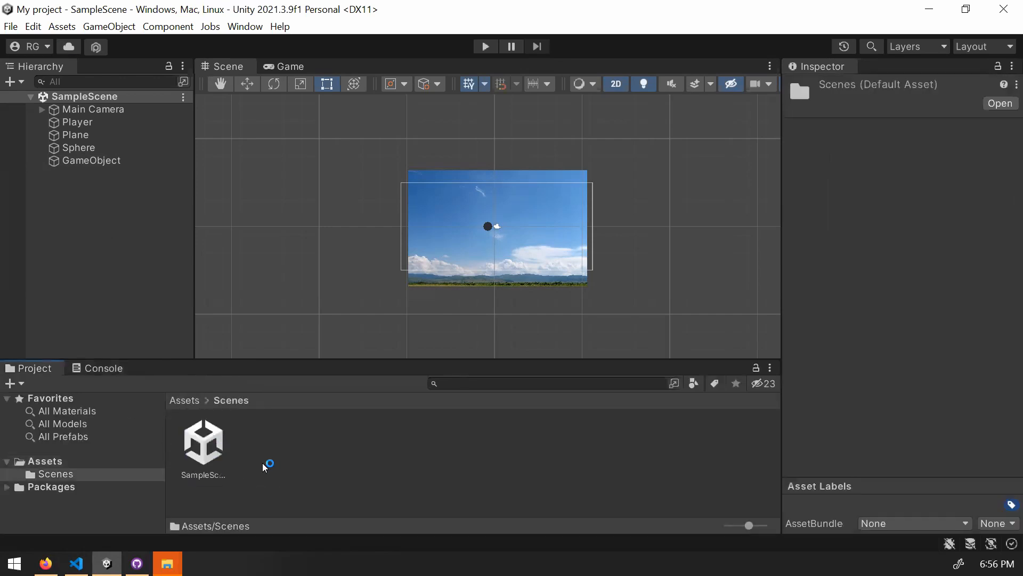
click(219, 457)
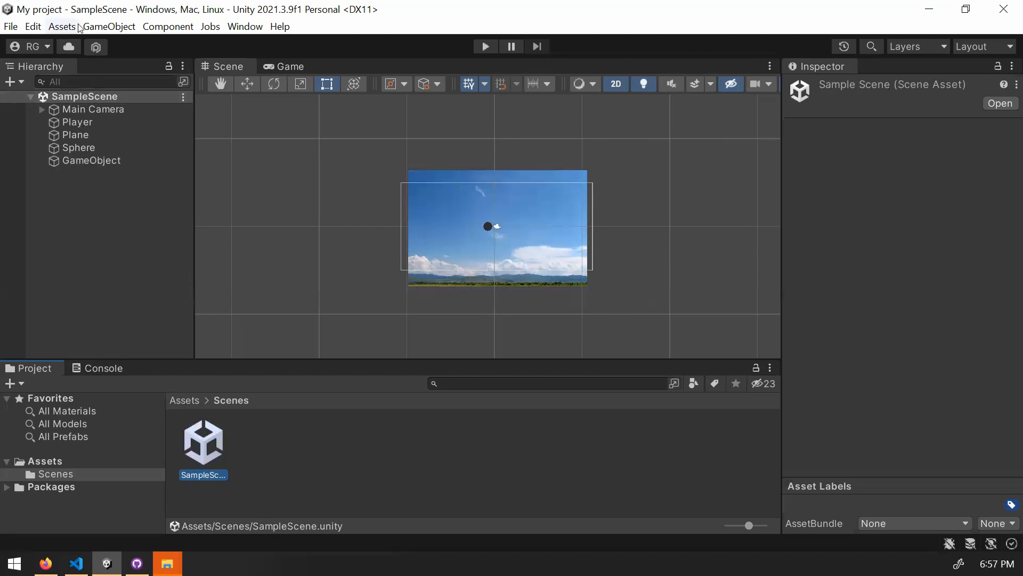
Open the Services panel from the toolbar's cloud button, showing Ads, Cloud Build and Collaborate.
click(246, 27)
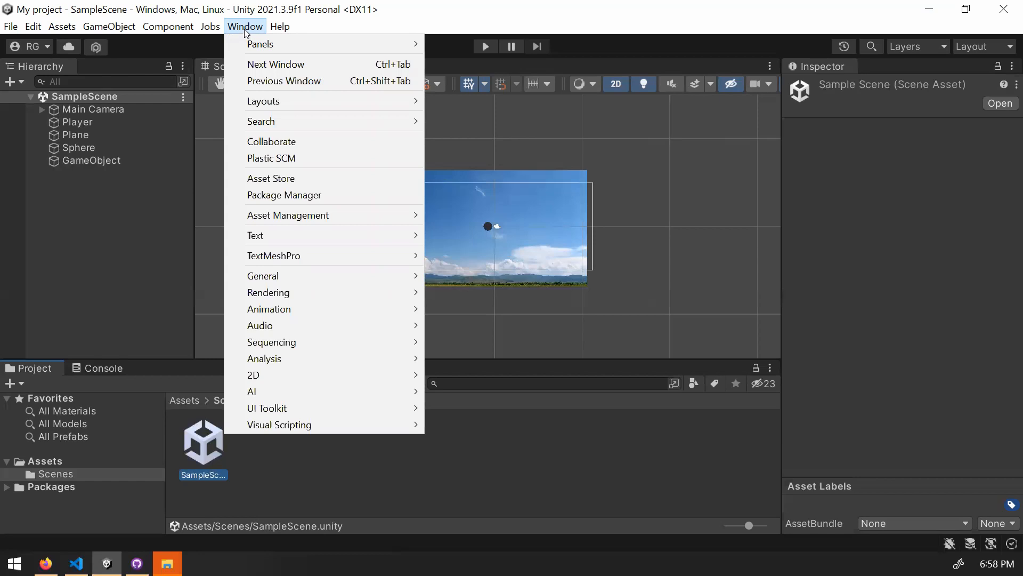
click(247, 29)
click(242, 29)
click(241, 30)
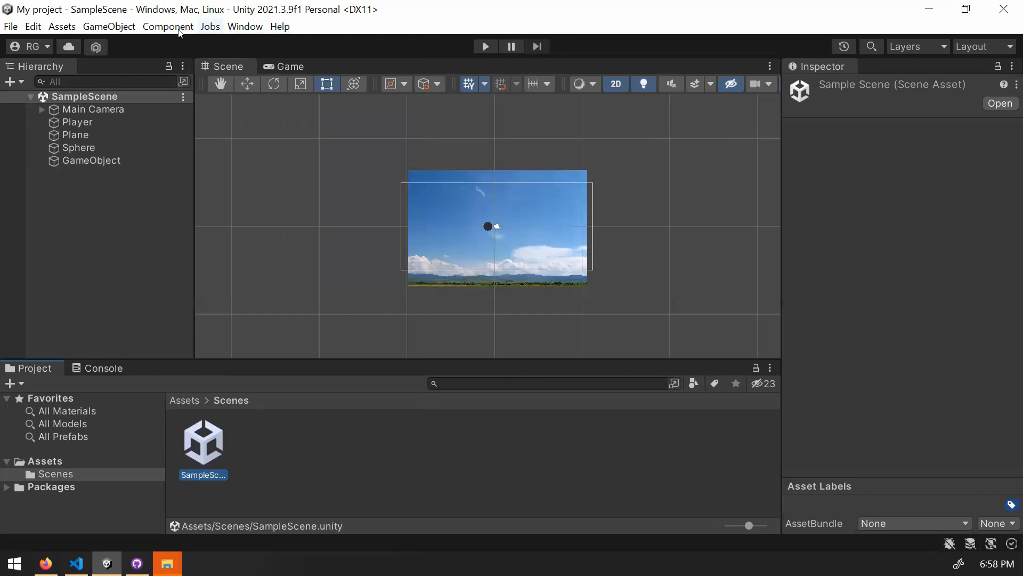
click(76, 46)
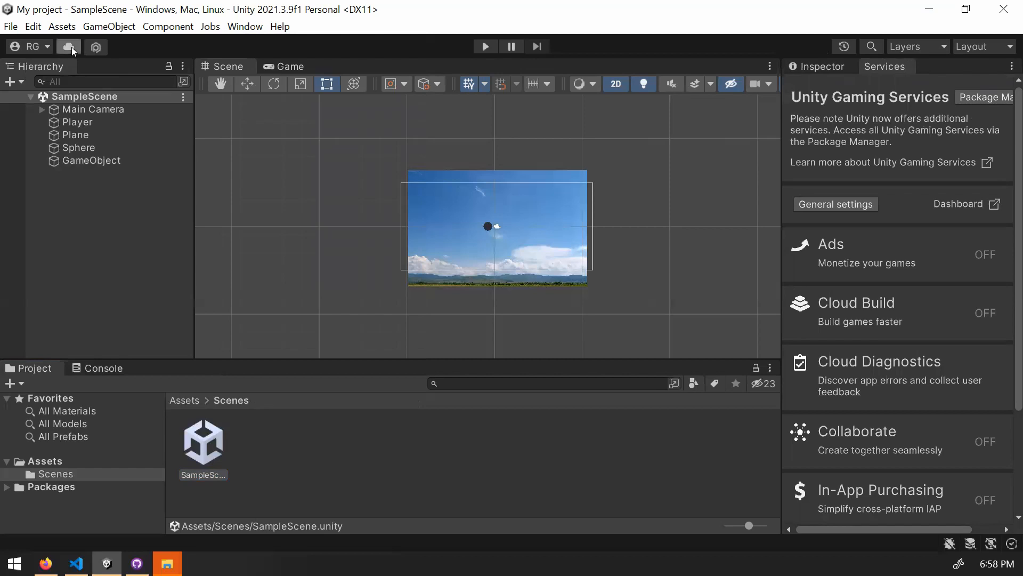
Switch from GitHub Desktop back to Unity, then bring the VS Code Debug.Log script forward.
click(137, 563)
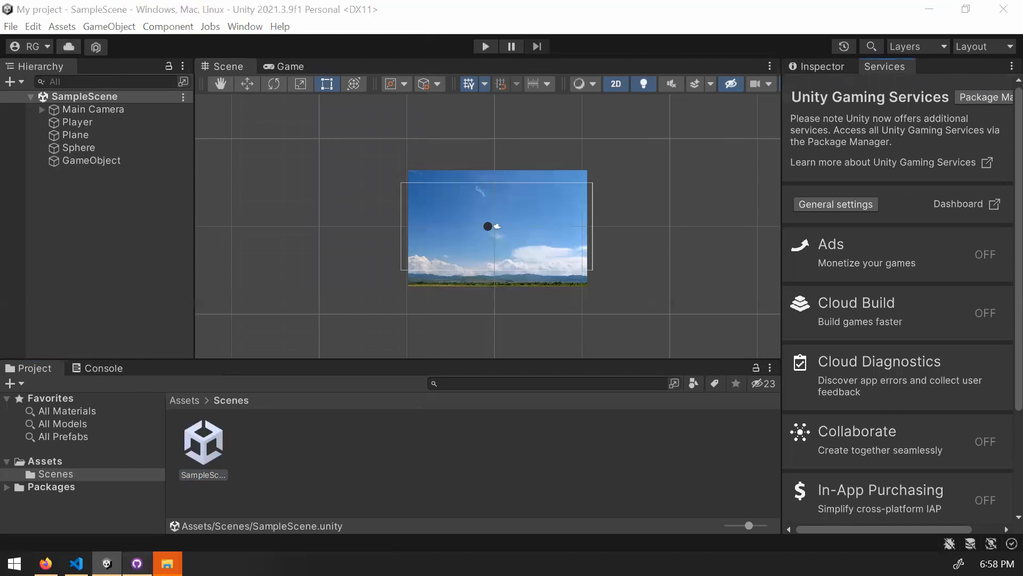
click(63, 280)
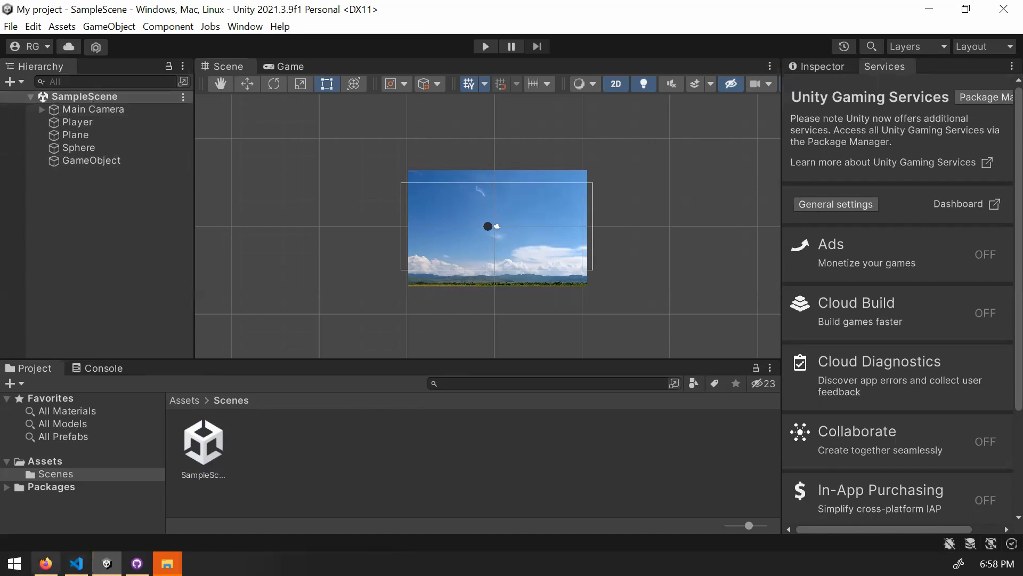
click(76, 563)
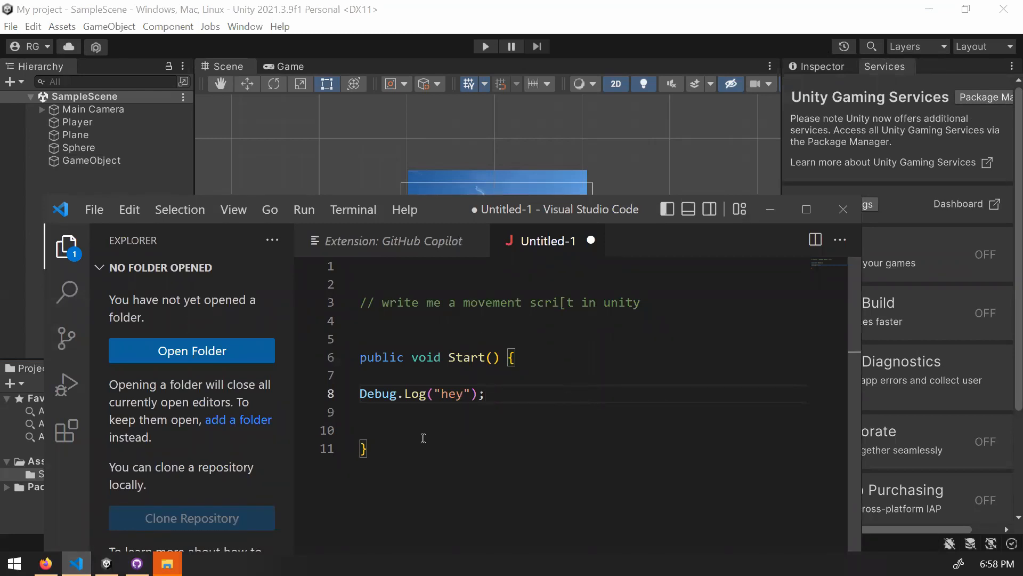
Fetch origin in GitHub Desktop to confirm mygamejam has no local changes, then switch to Unity Hub.
click(139, 563)
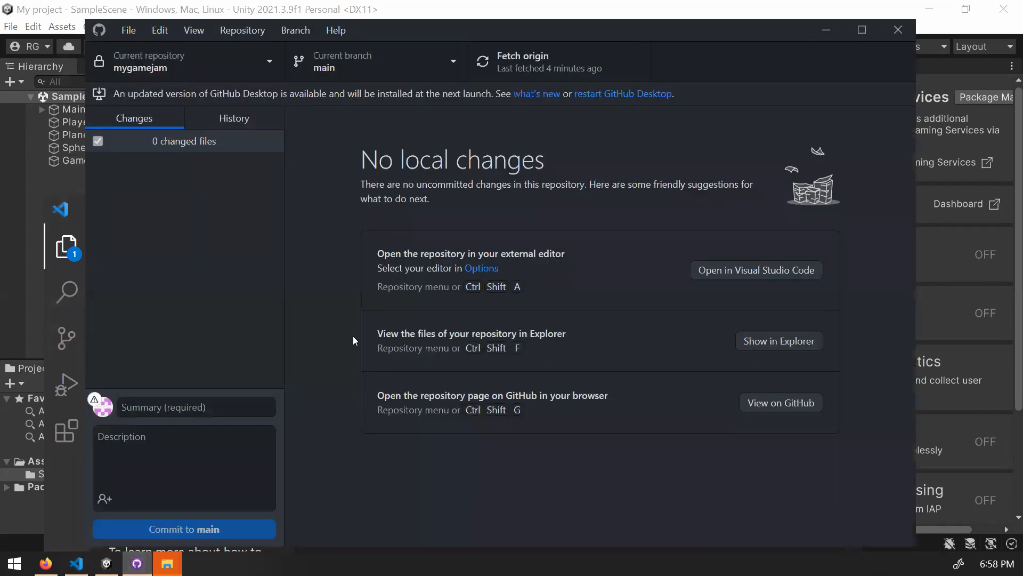
click(515, 53)
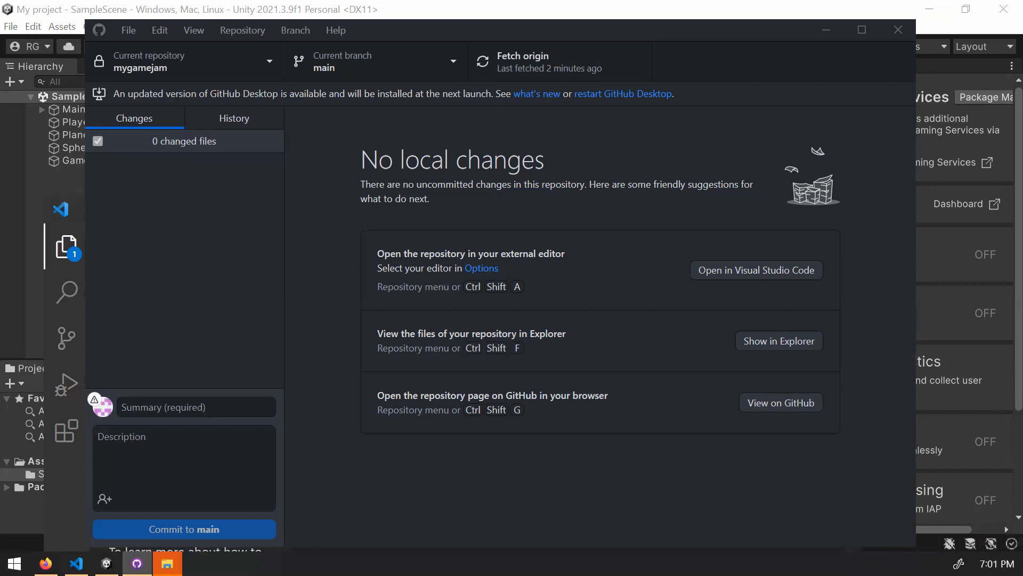
key(alt+Tab)
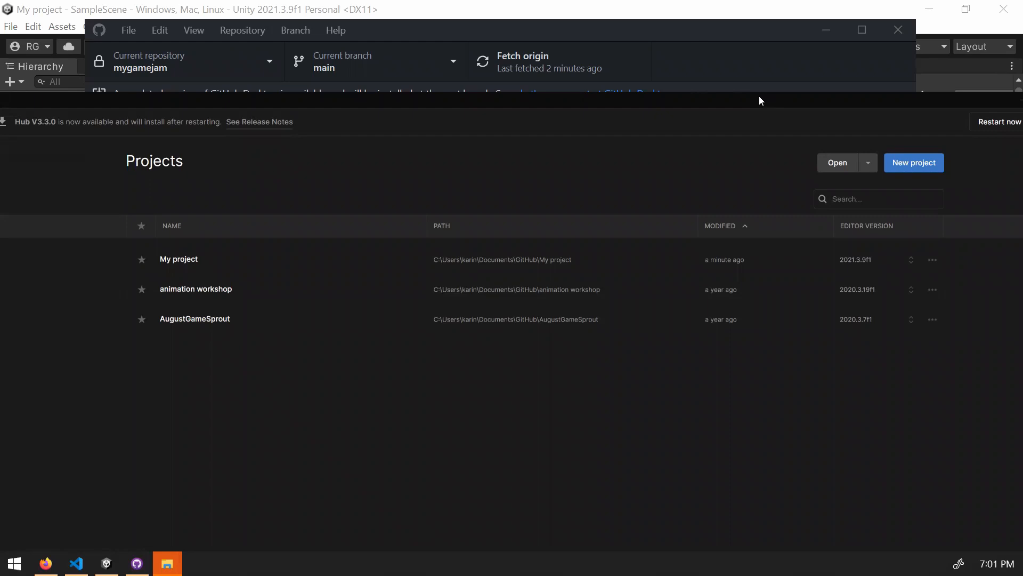
Close Unity Hub, GitHub Desktop, VS Code and Firefox, minimize Unity, and dismiss the File In Use warning.
drag(759, 96, 758, 58)
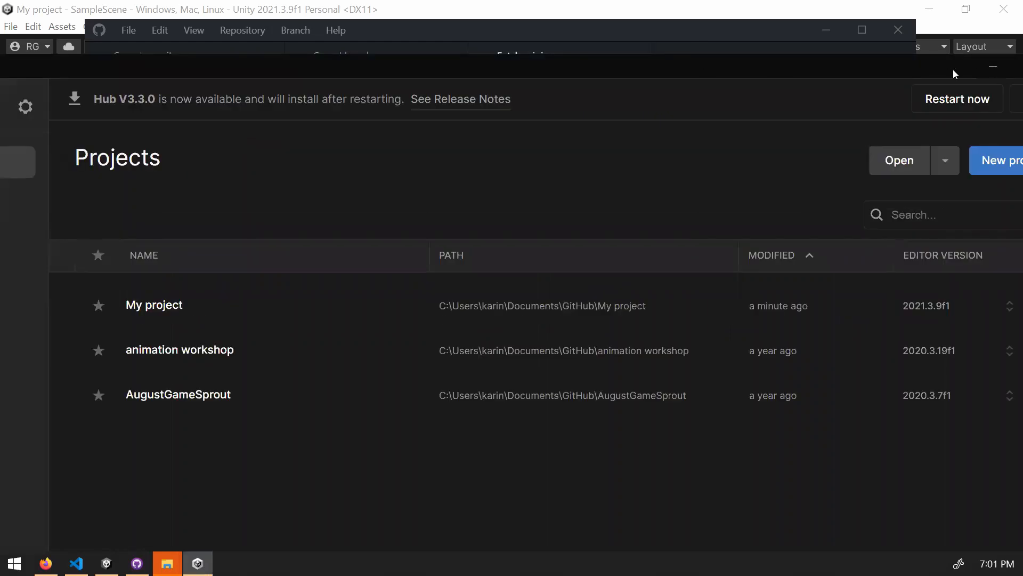
drag(953, 70, 715, 69)
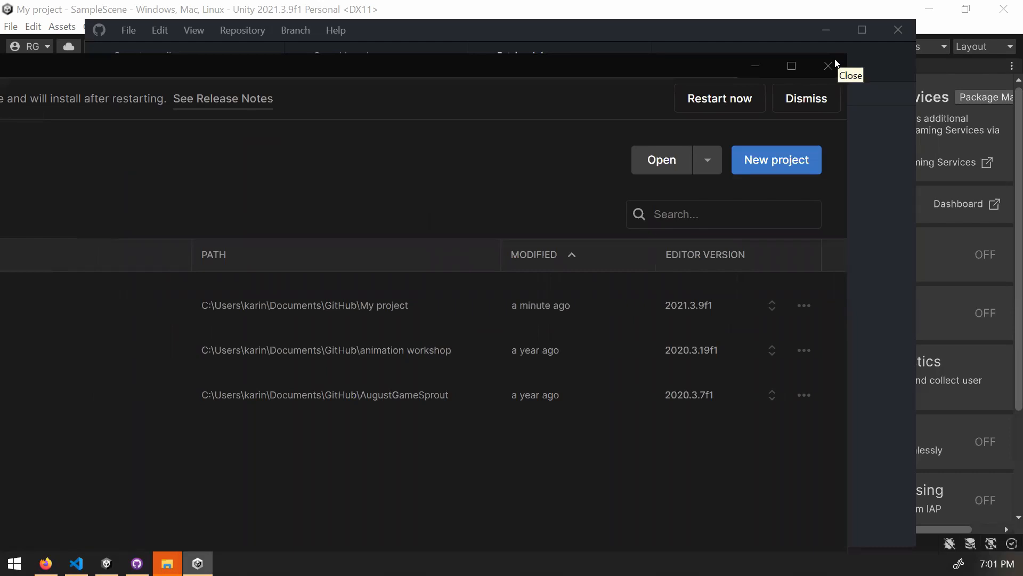
click(834, 63)
click(897, 29)
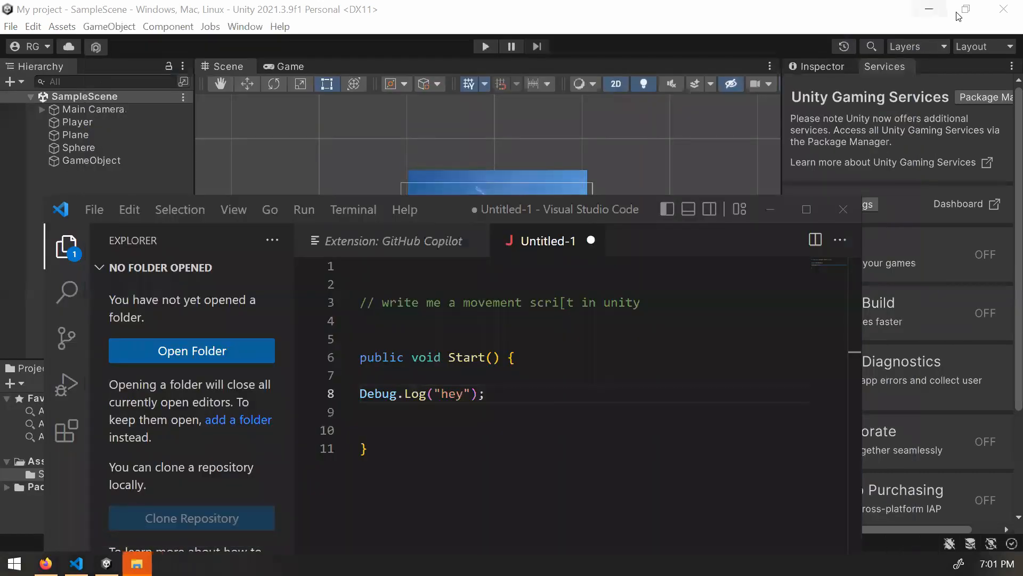
click(930, 11)
click(930, 12)
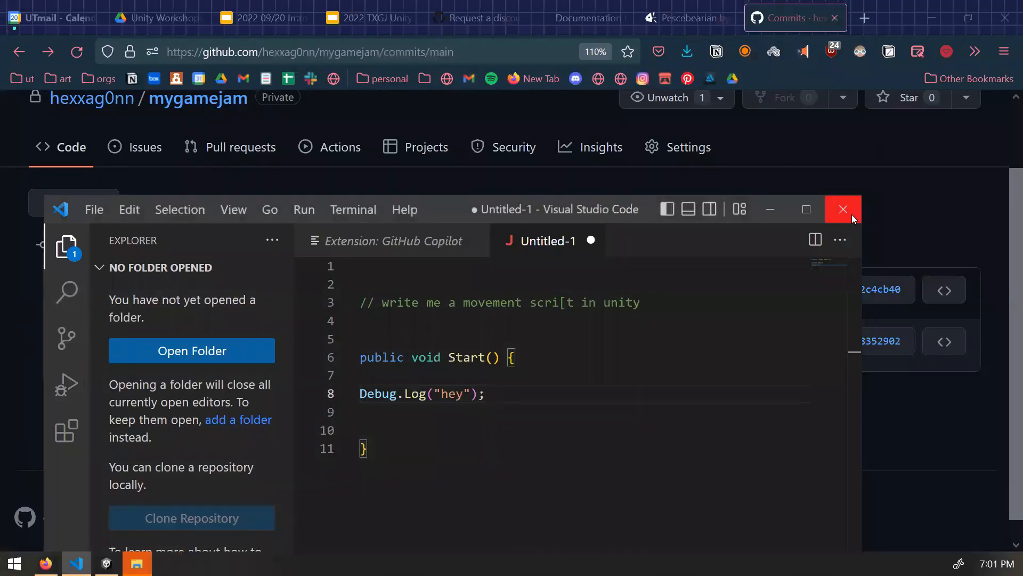
click(851, 214)
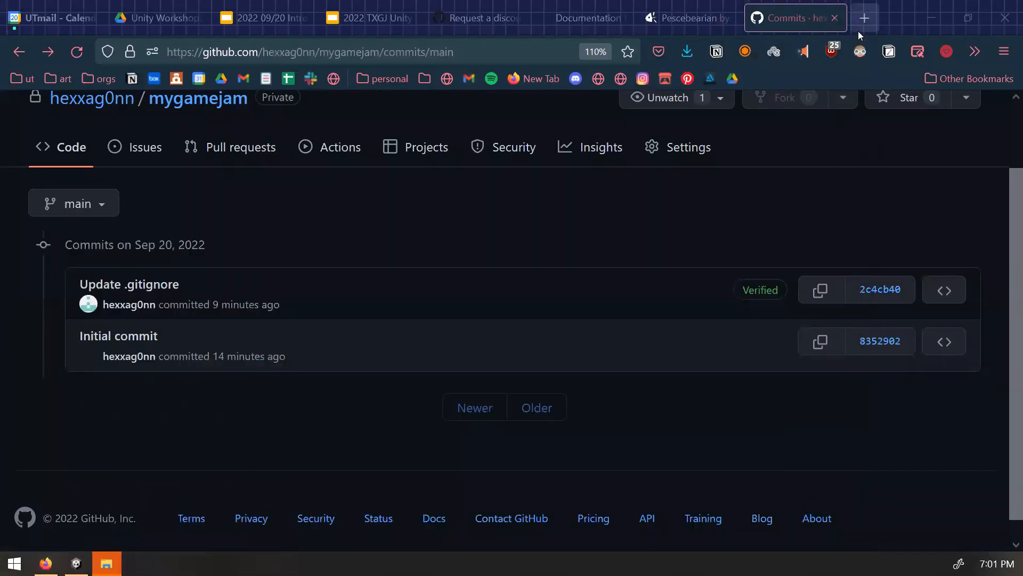
double_click(905, 20)
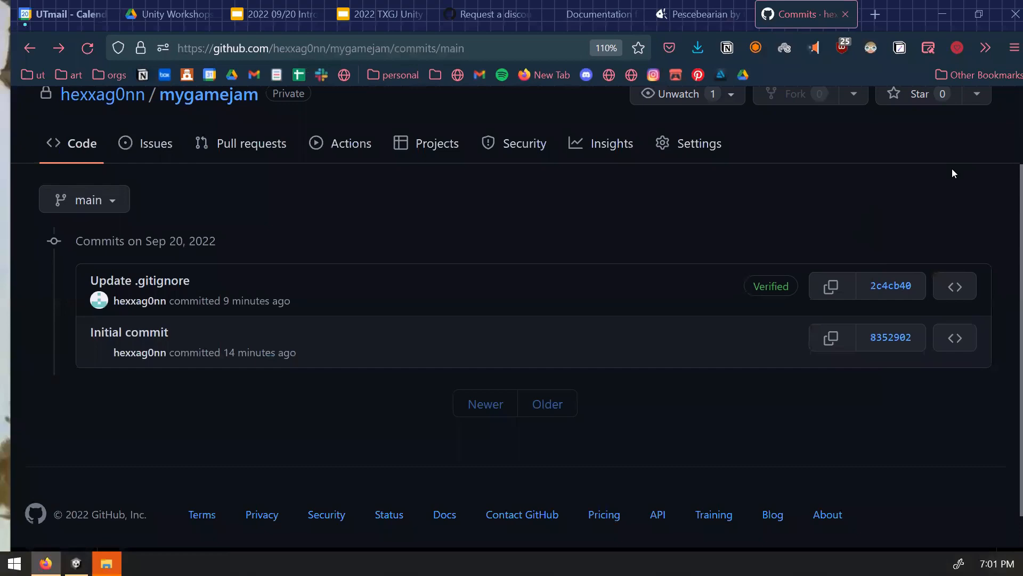
click(1015, 15)
click(476, 134)
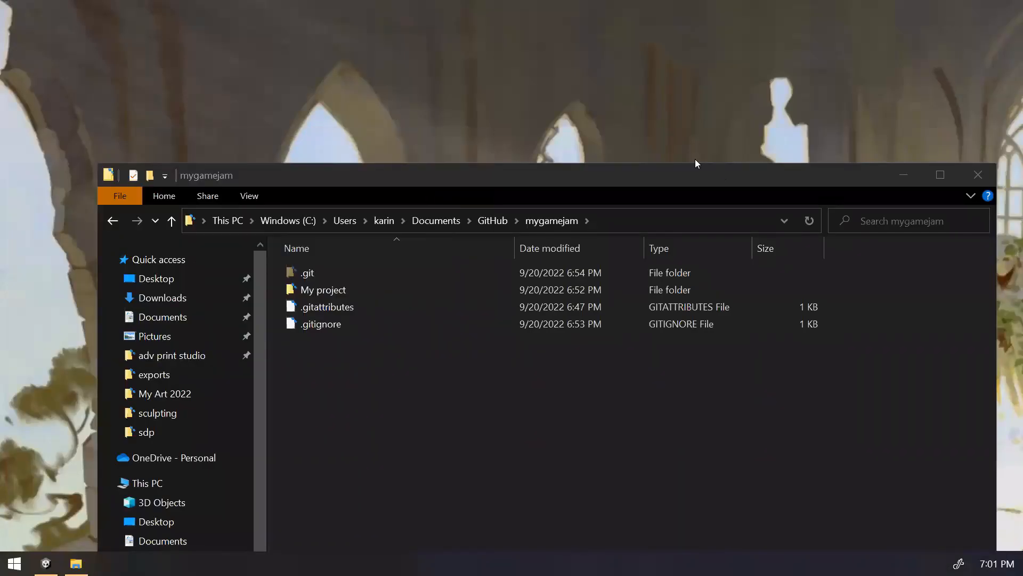
Close the mygamejam File Explorer window and start the '2022 09/20 Intro to Game Jam Art' slideshow.
click(989, 166)
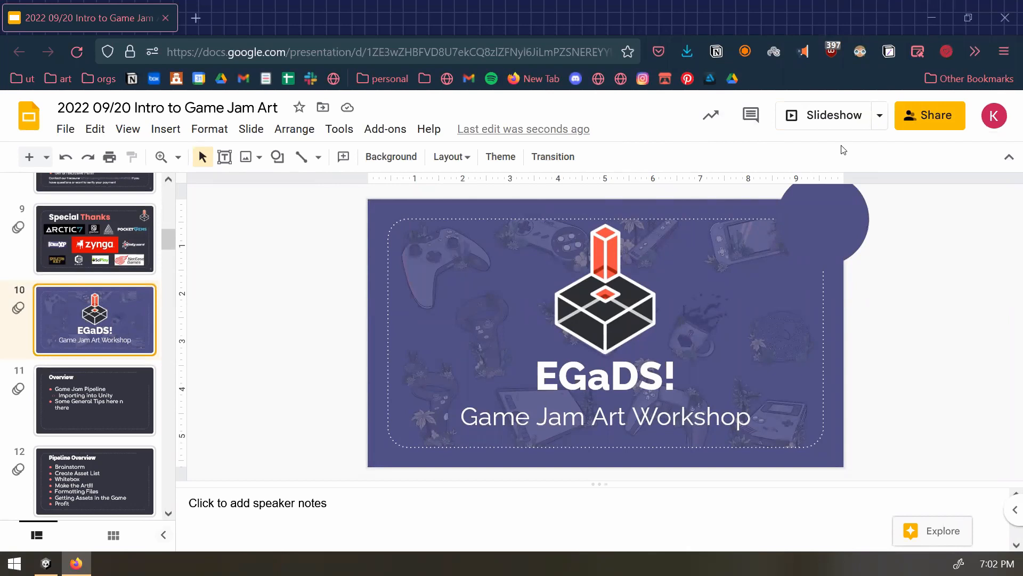
click(820, 122)
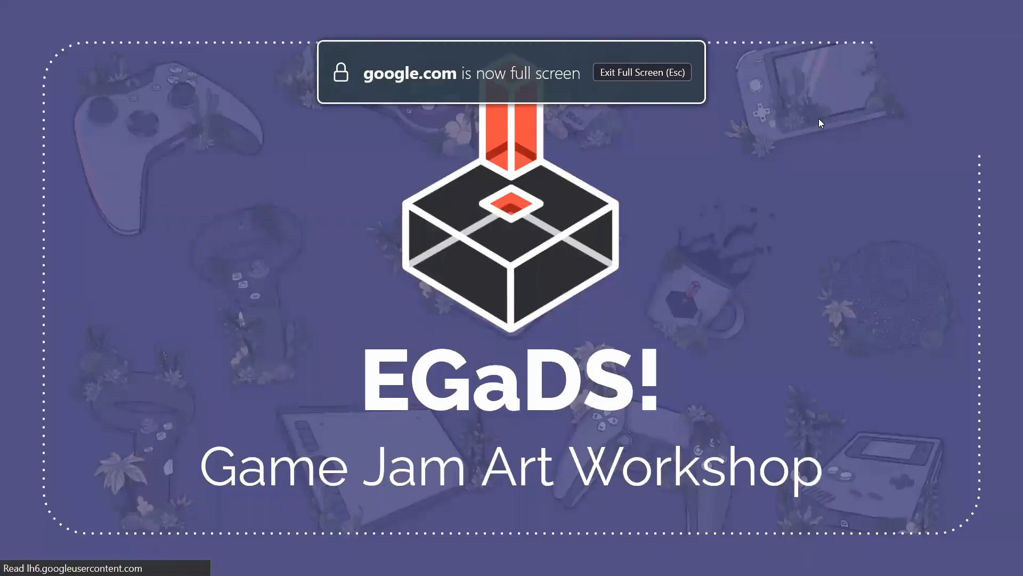
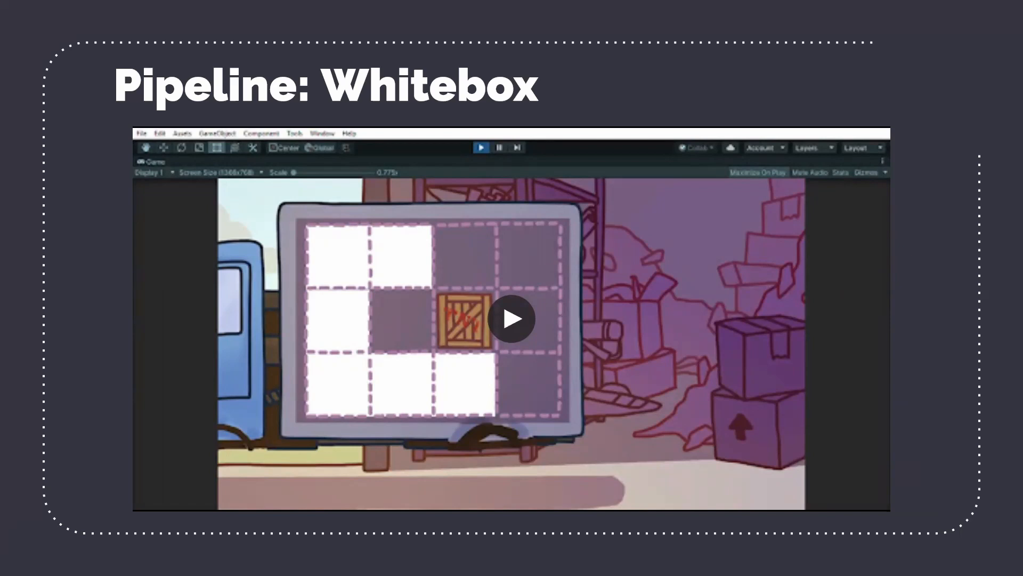
Play the gameplay video on the 'Pipeline: Whitebox' slide, then advance past that slide.
key(Right)
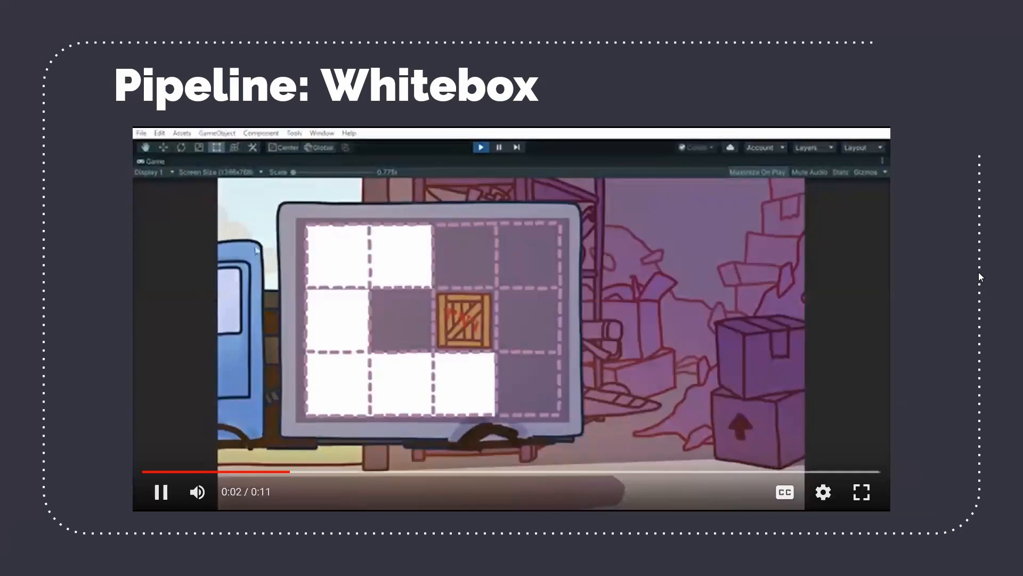
key(Right)
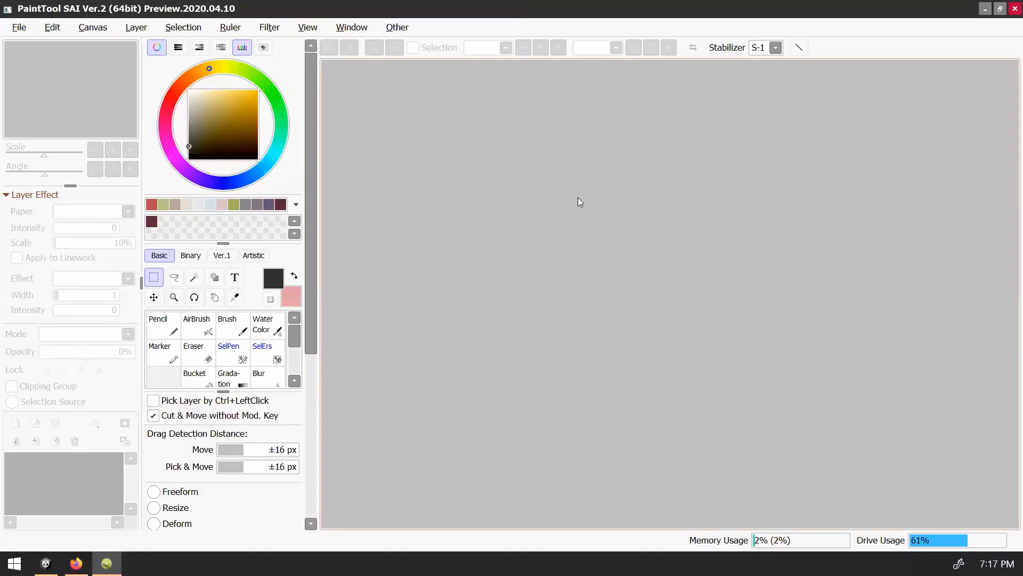
Create a new blank canvas 1920 pixels wide by 1080 pixels high.
key(ctrl+n)
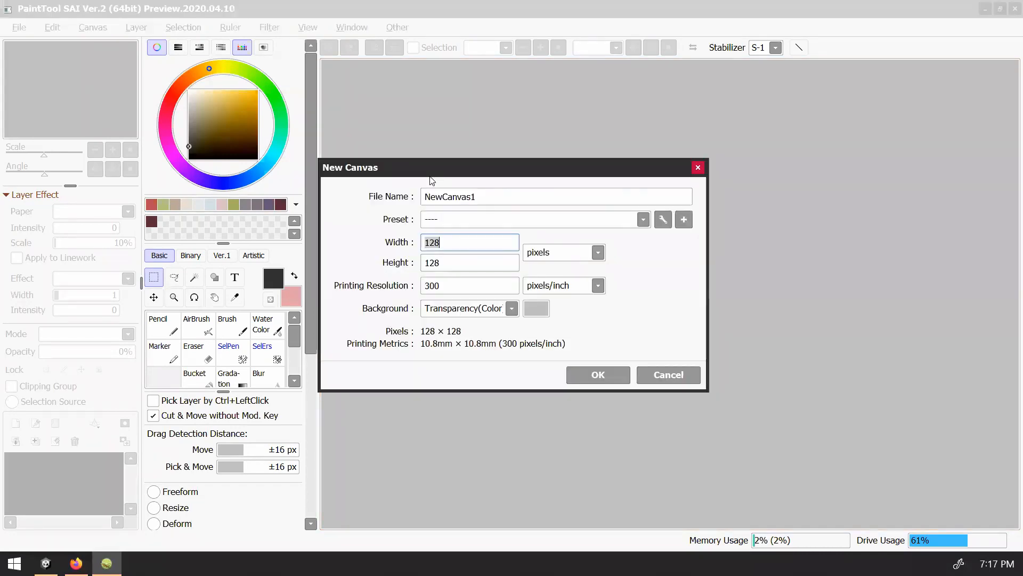
text(1920)
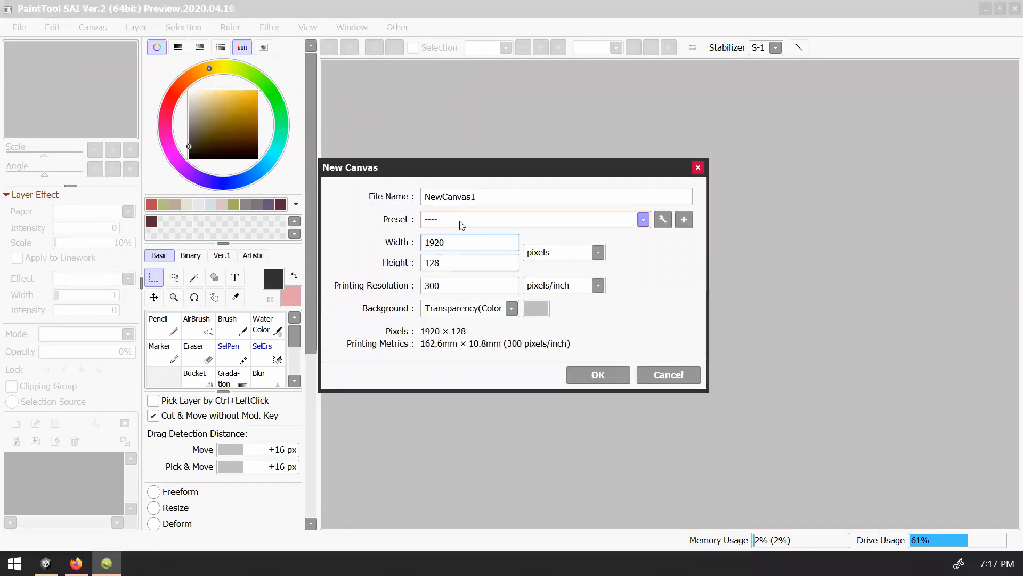
key(Tab)
text(`)
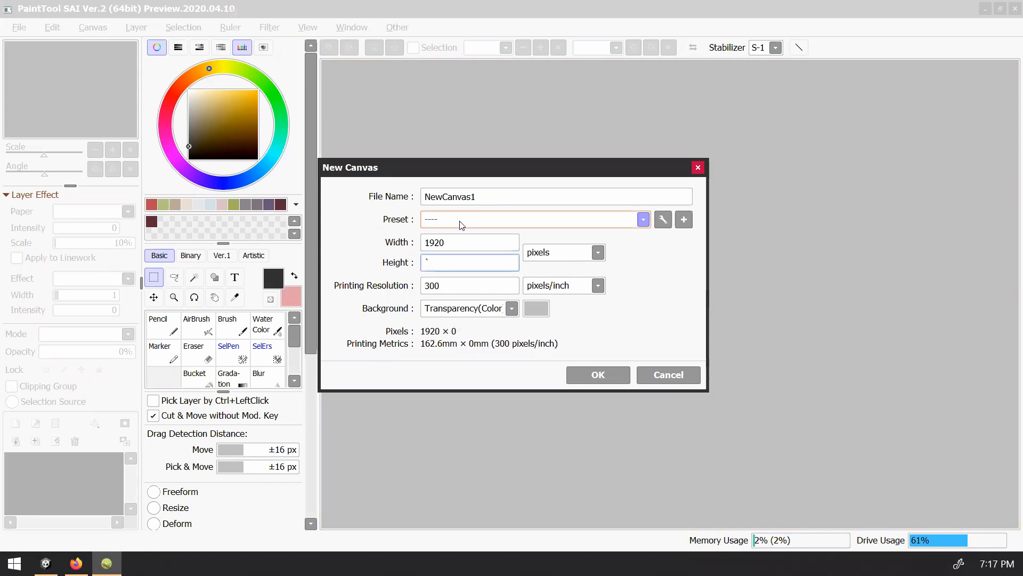
text(1080)
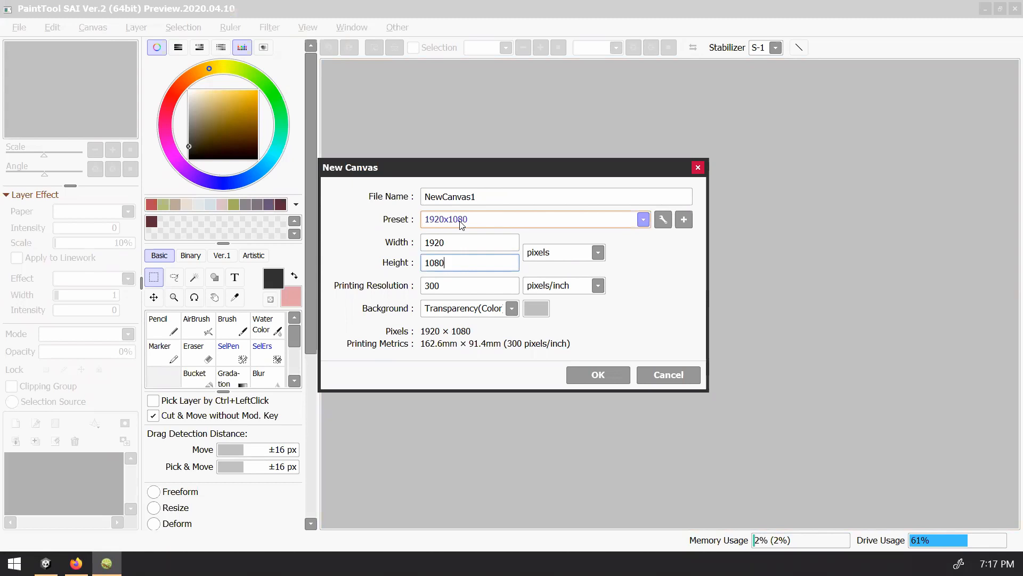
key(Return)
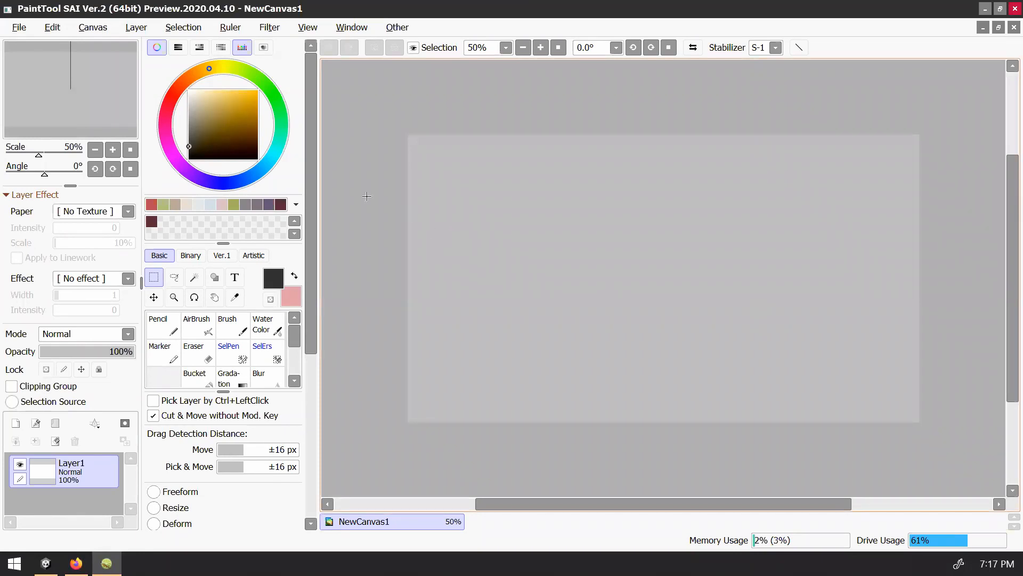
Pick a pale gold colour and fill a small square selection on the canvas with it.
click(218, 113)
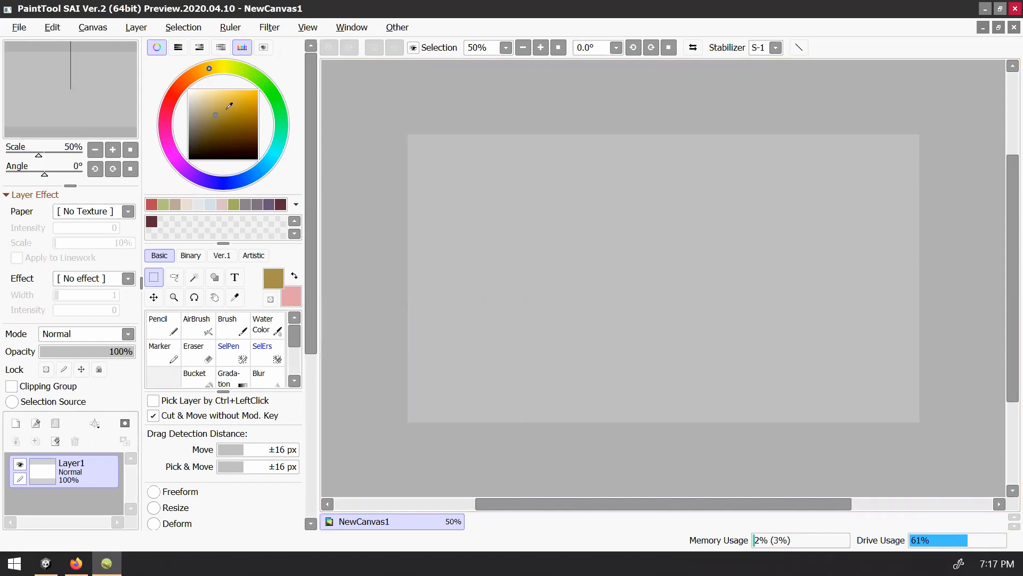
drag(221, 100, 219, 91)
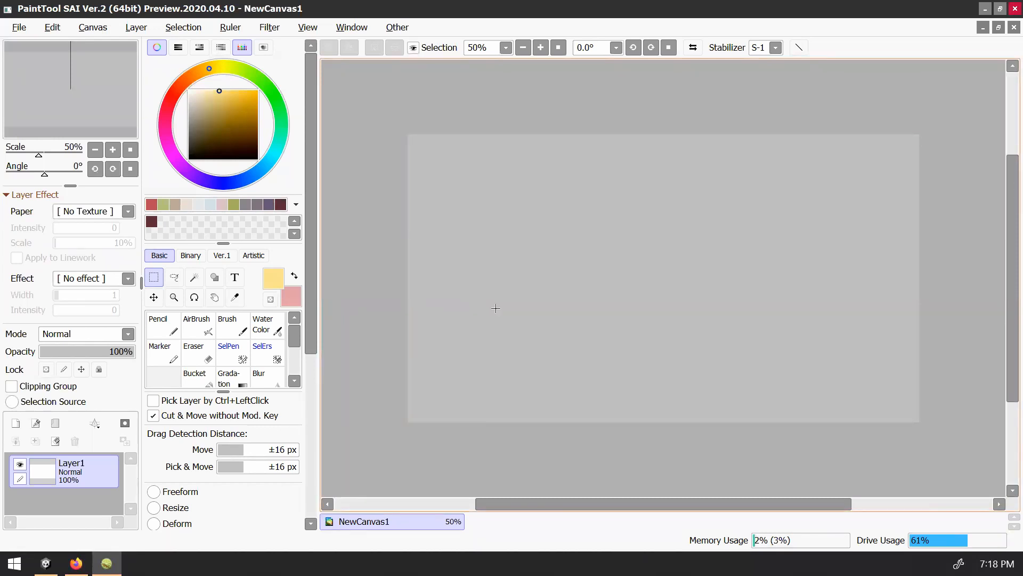
drag(496, 310, 536, 348)
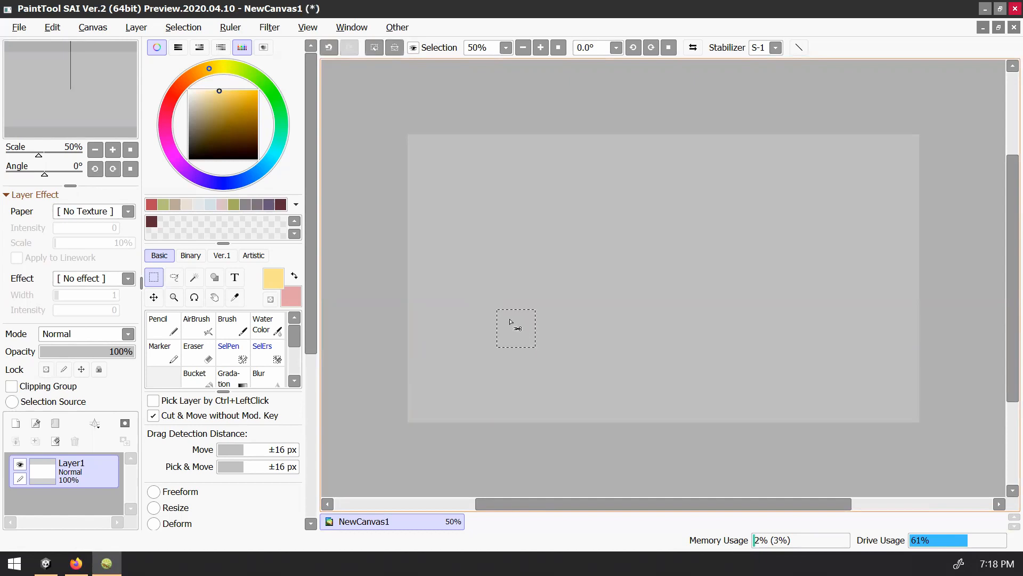
key(g)
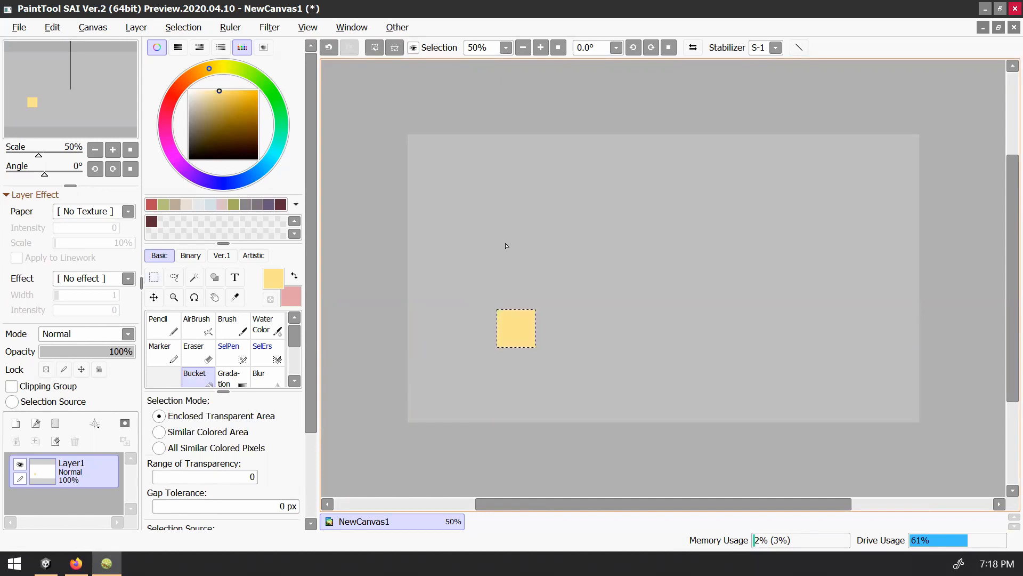
Deselect the yellow square and change the painting colour to light green.
click(154, 278)
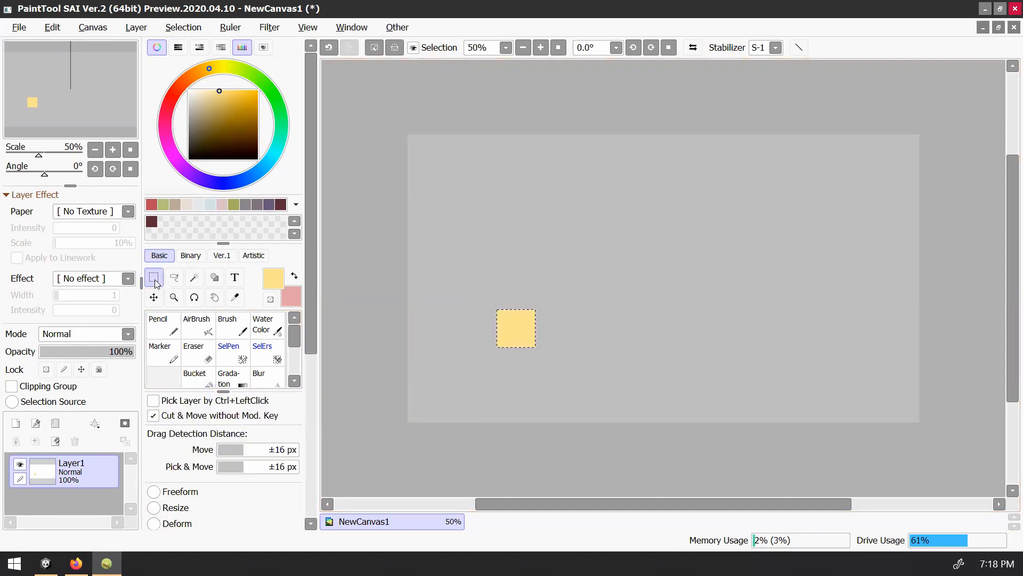
click(346, 260)
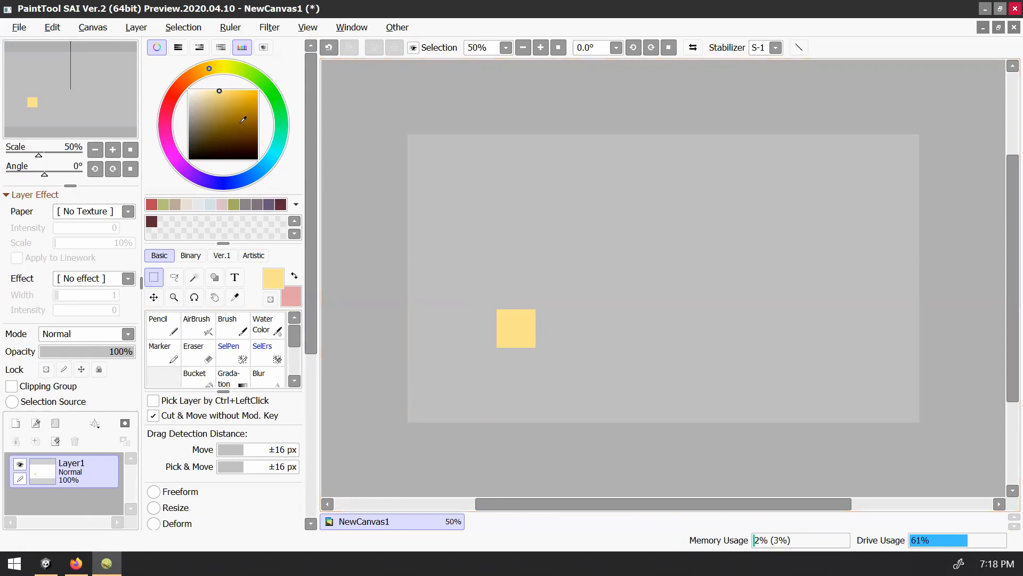
click(240, 69)
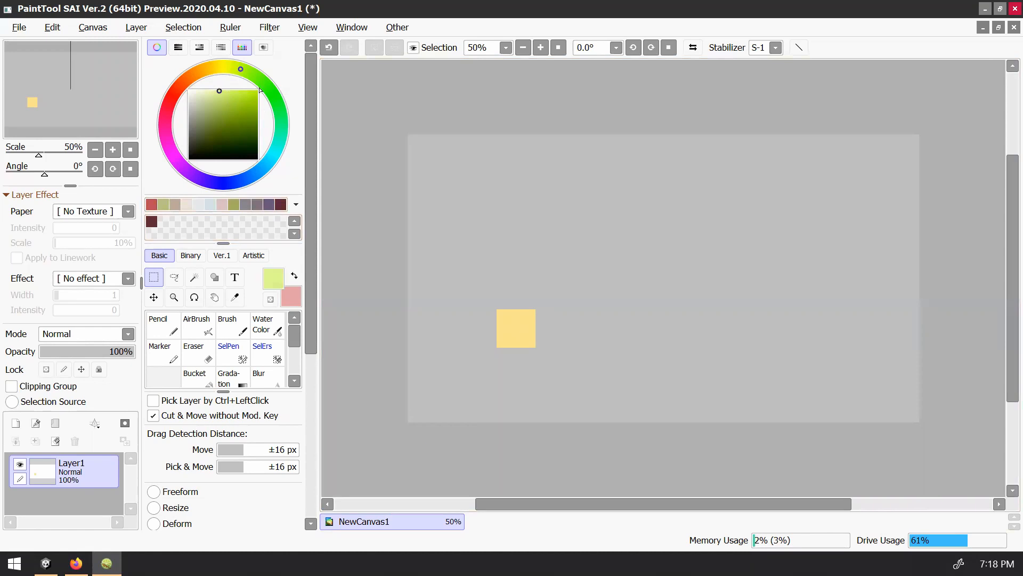
click(259, 80)
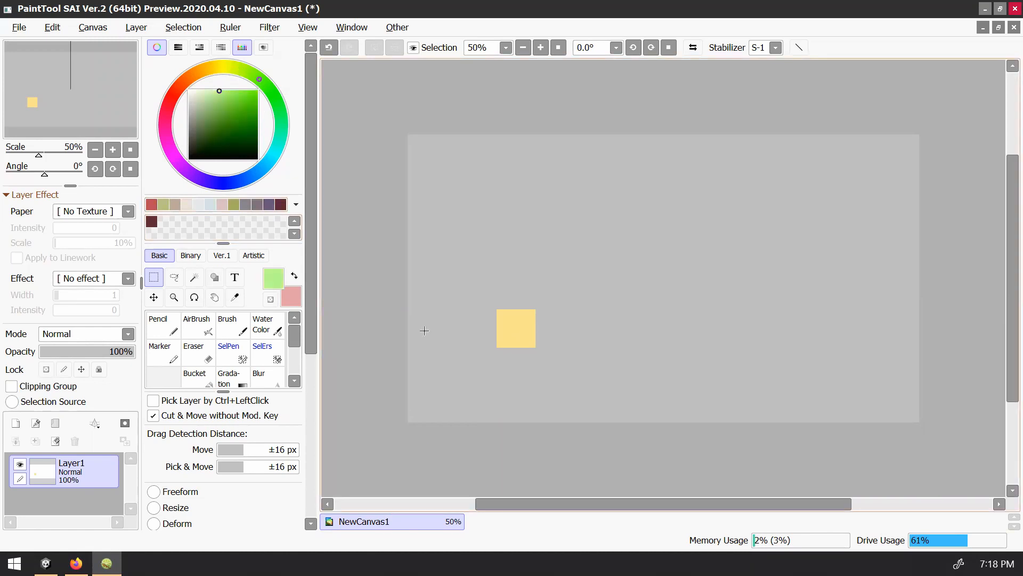
Fill a wide light green platform below the yellow square on a new layer.
drag(464, 345, 599, 382)
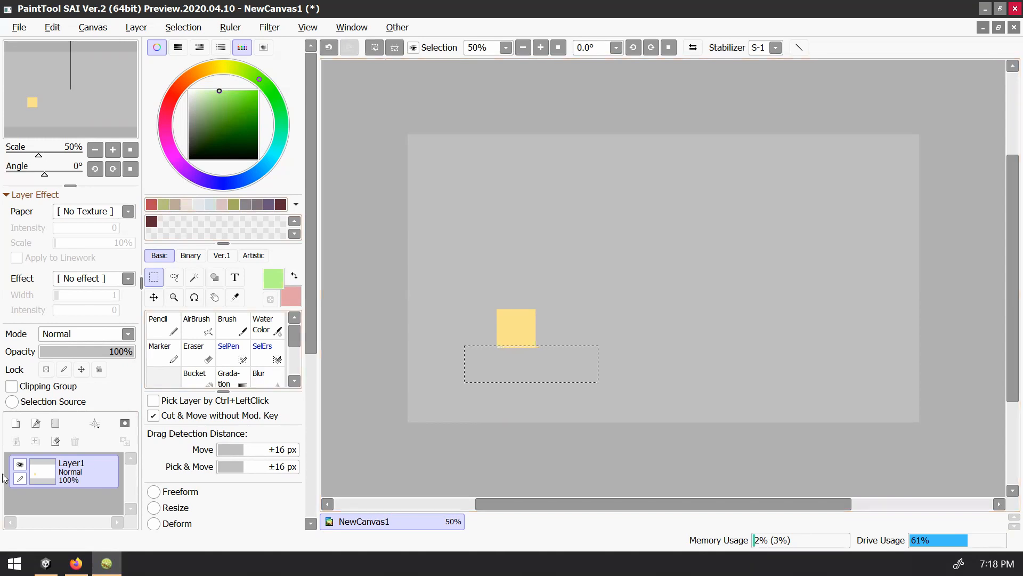
click(15, 423)
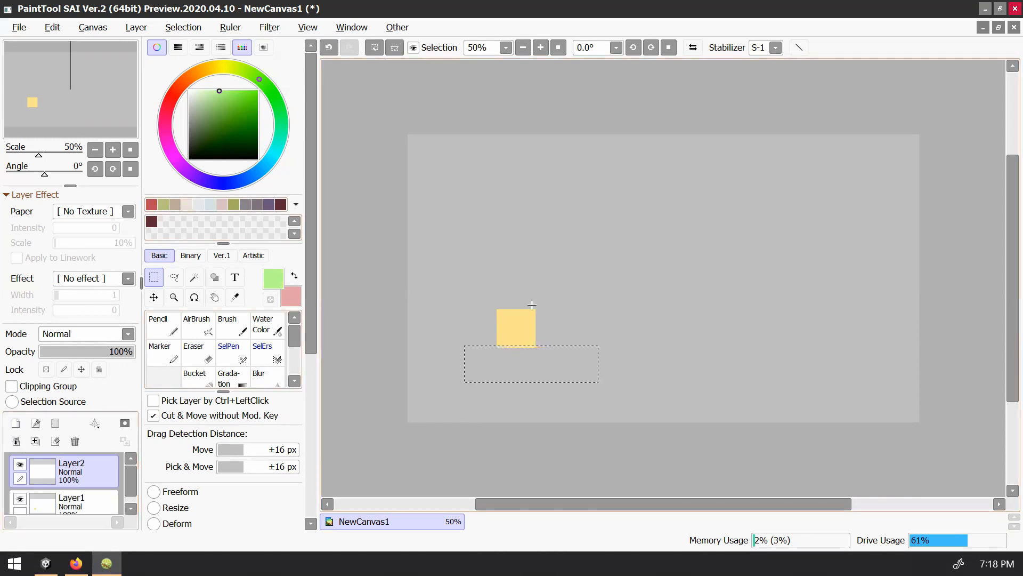
key(g)
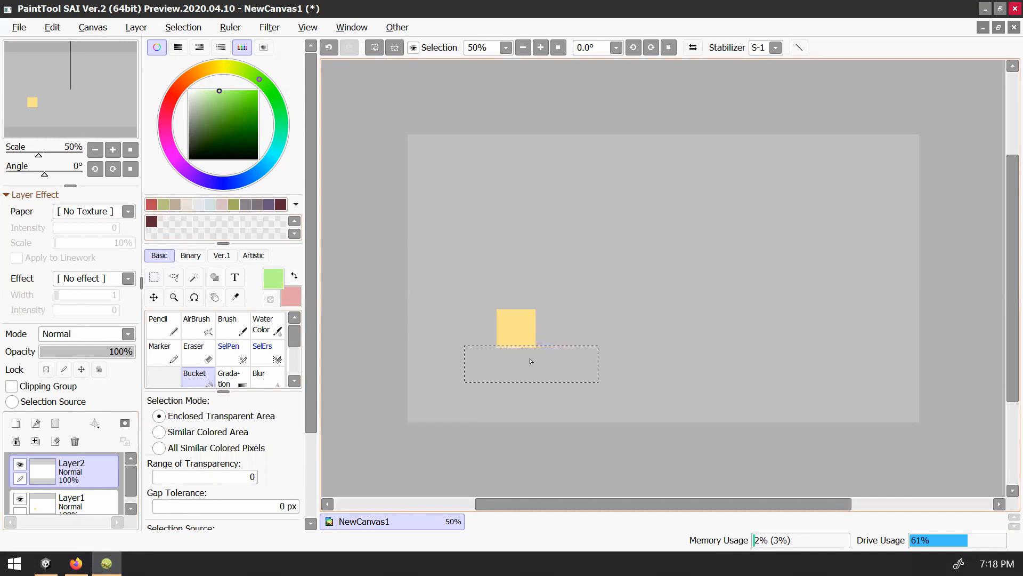
click(531, 361)
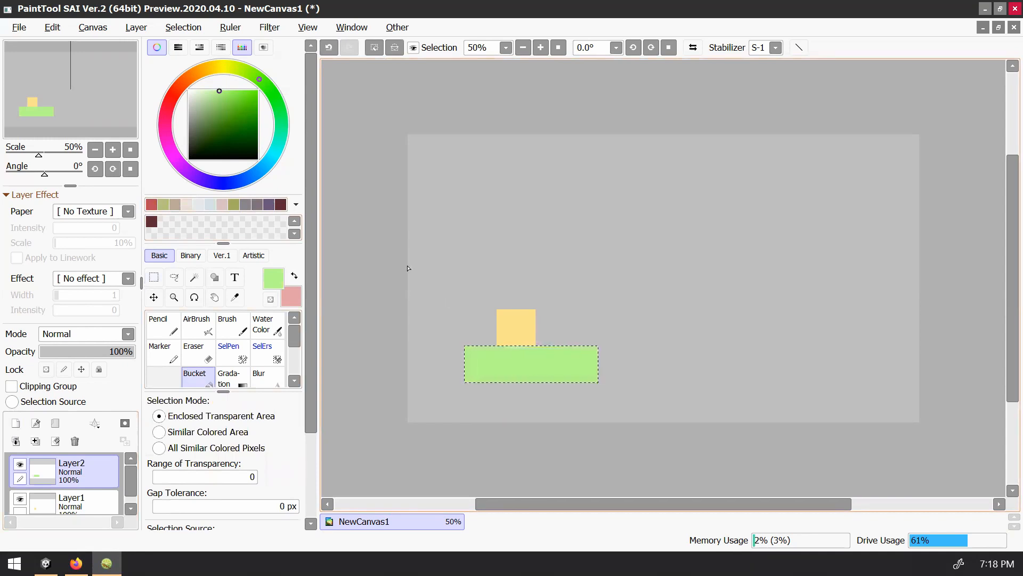
key(ctrl+t)
drag(511, 368, 509, 374)
key(Return)
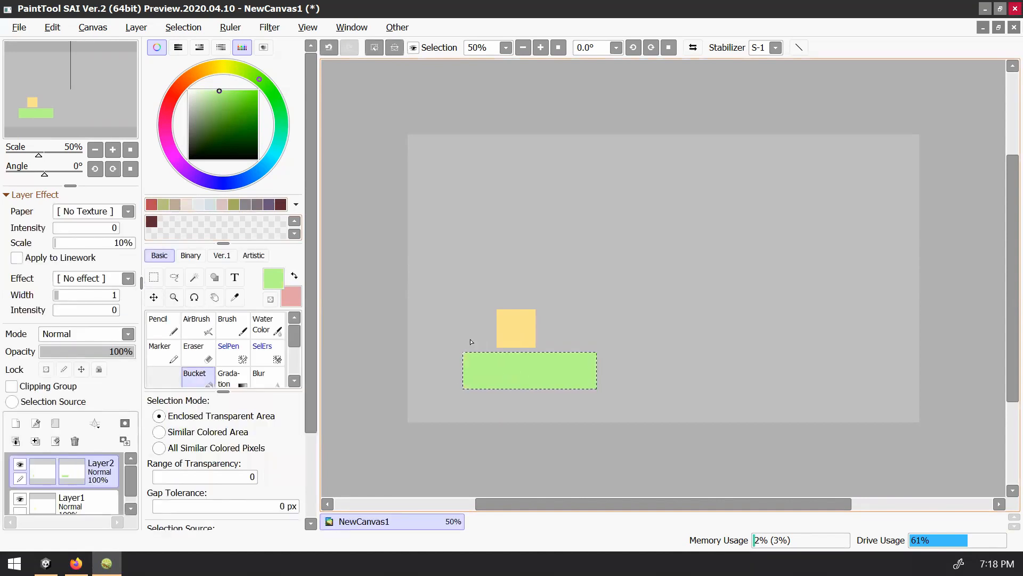
Paste a copy of the green platform and place it up and to the right.
key(ctrl+c)
key(ctrl+v)
key(ctrl+t)
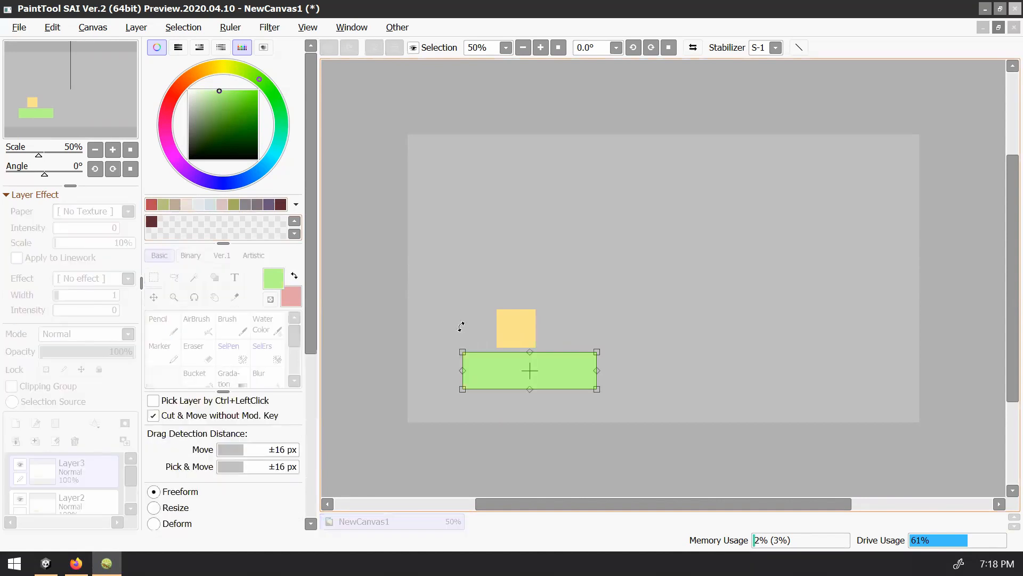
drag(505, 374, 670, 287)
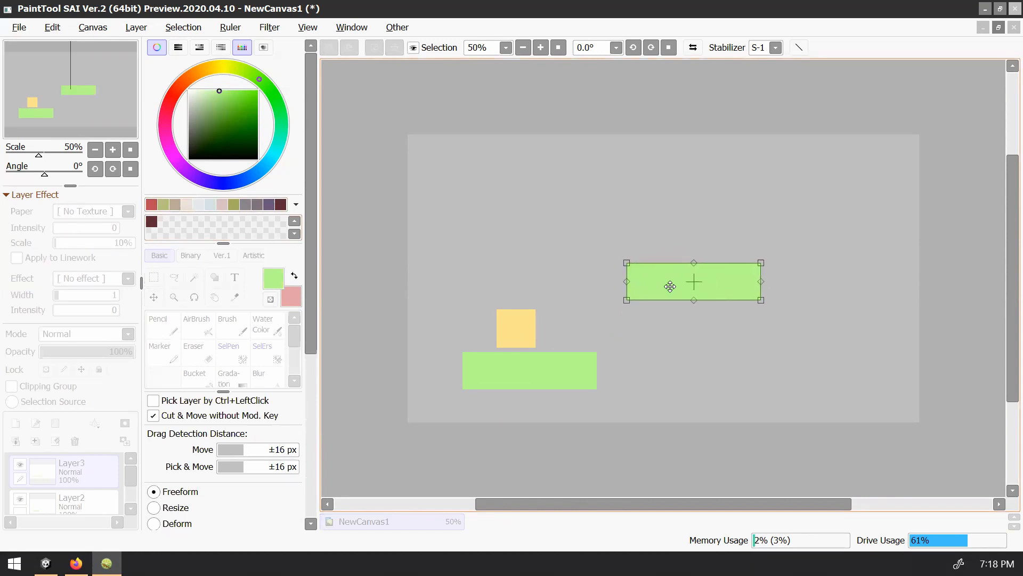
key(Return)
Paste another green platform copy and place it further right.
key(ctrl+v)
key(ctrl+t)
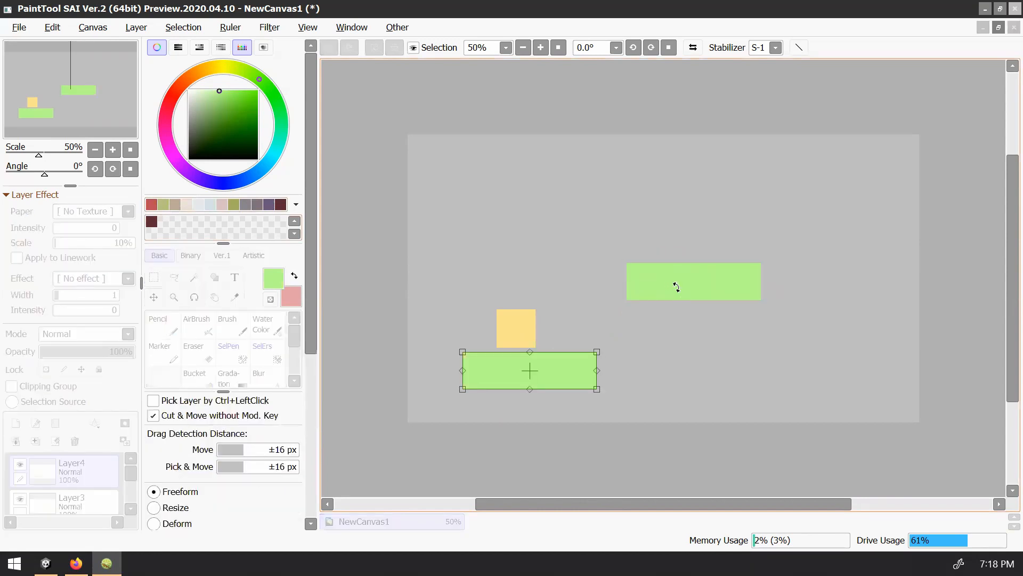
drag(564, 371, 867, 346)
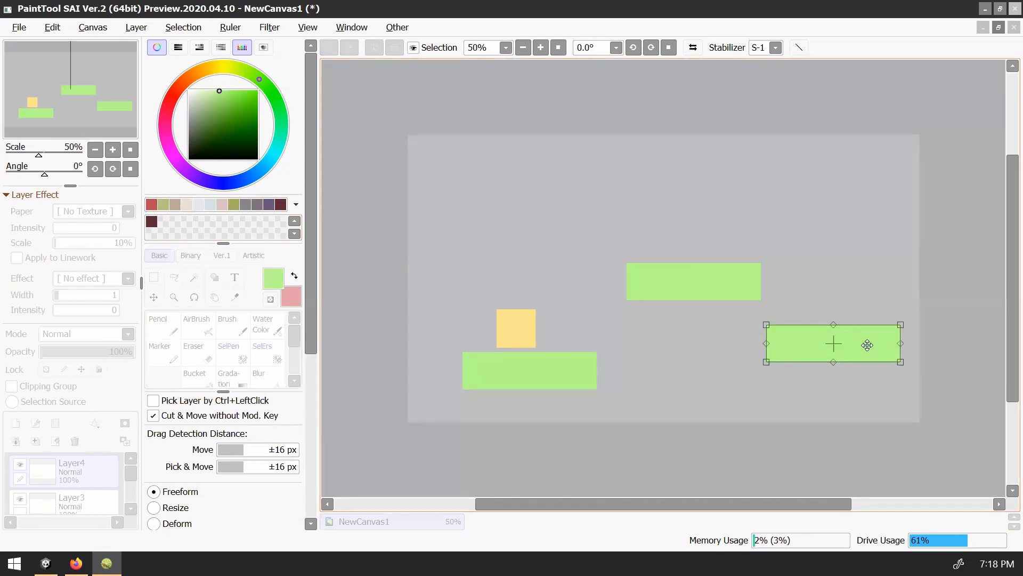
key(Return)
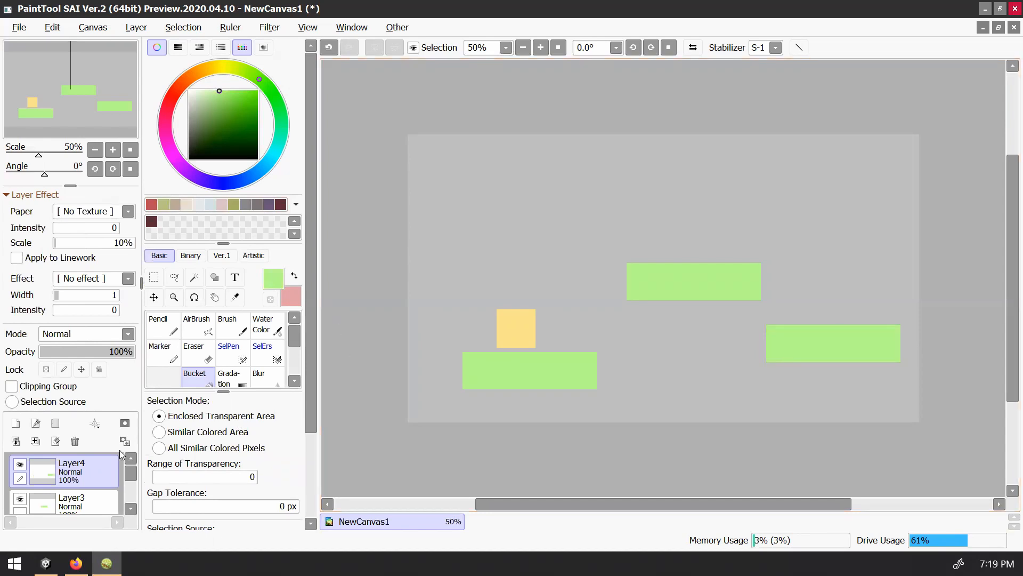
scroll(92, 481, down, 2)
scroll(93, 485, up, 2)
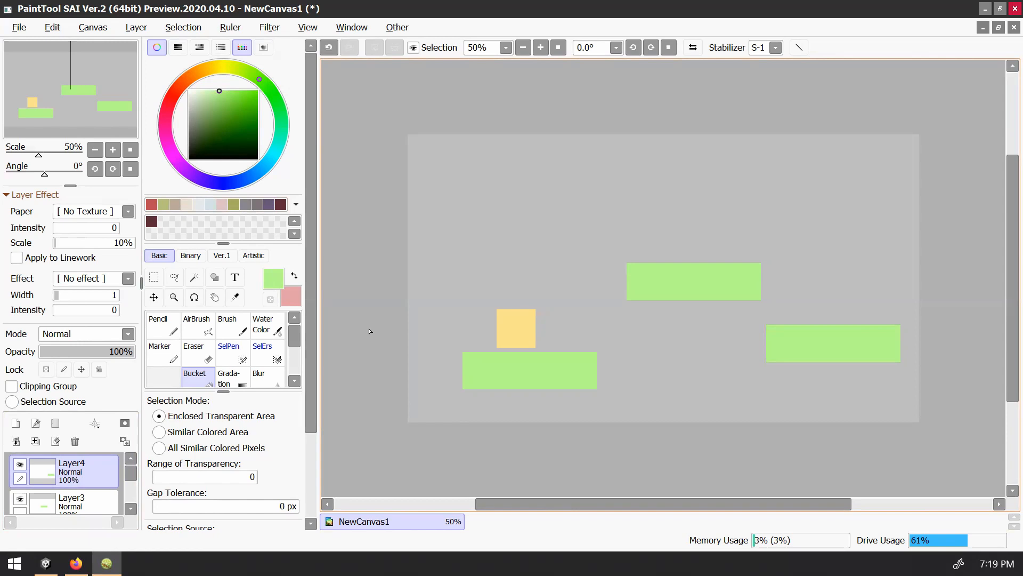
scroll(95, 494, down, 2)
click(95, 494)
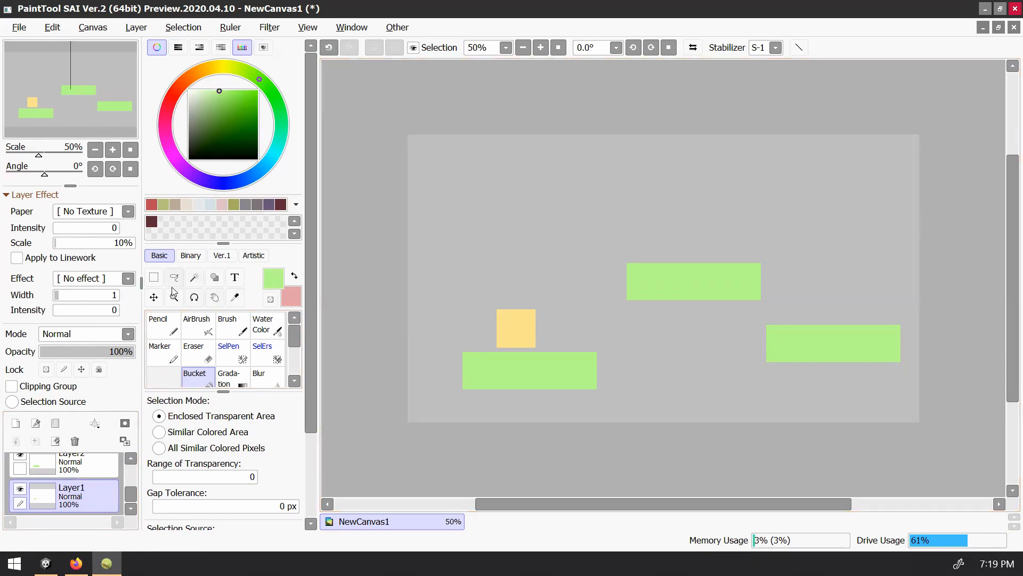
click(154, 277)
drag(483, 295, 553, 350)
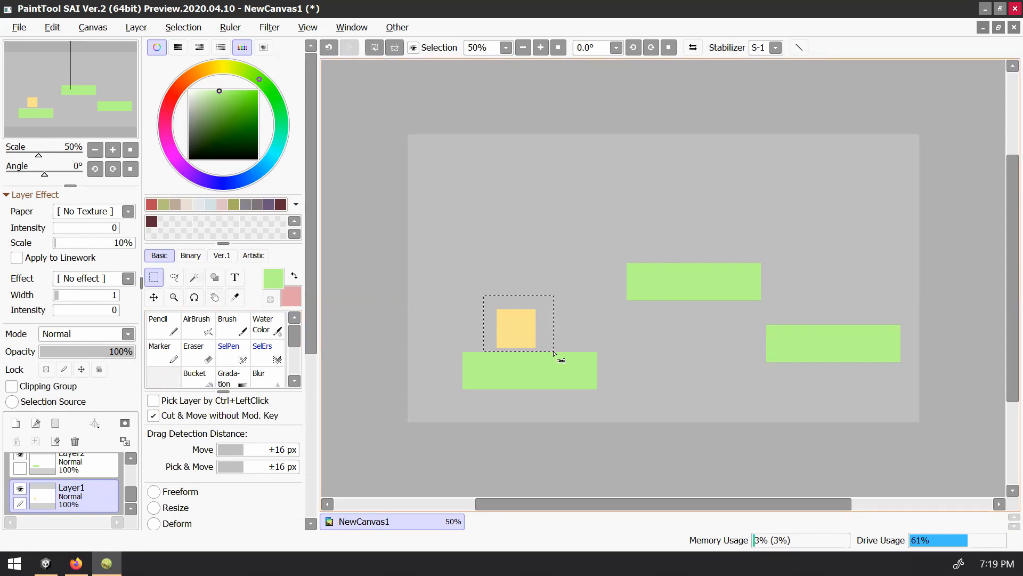
key(ctrl+x)
key(ctrl+z)
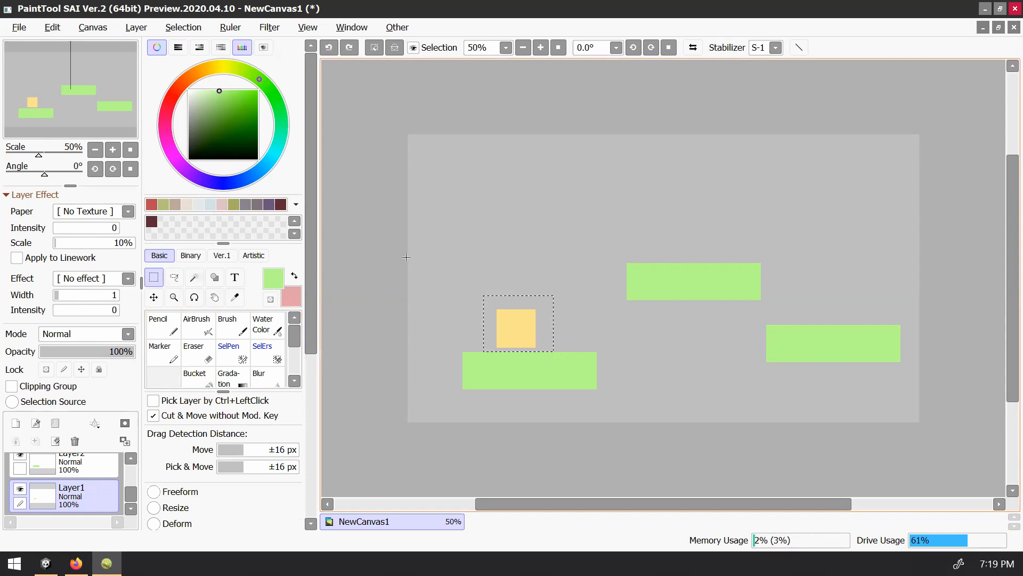
click(392, 150)
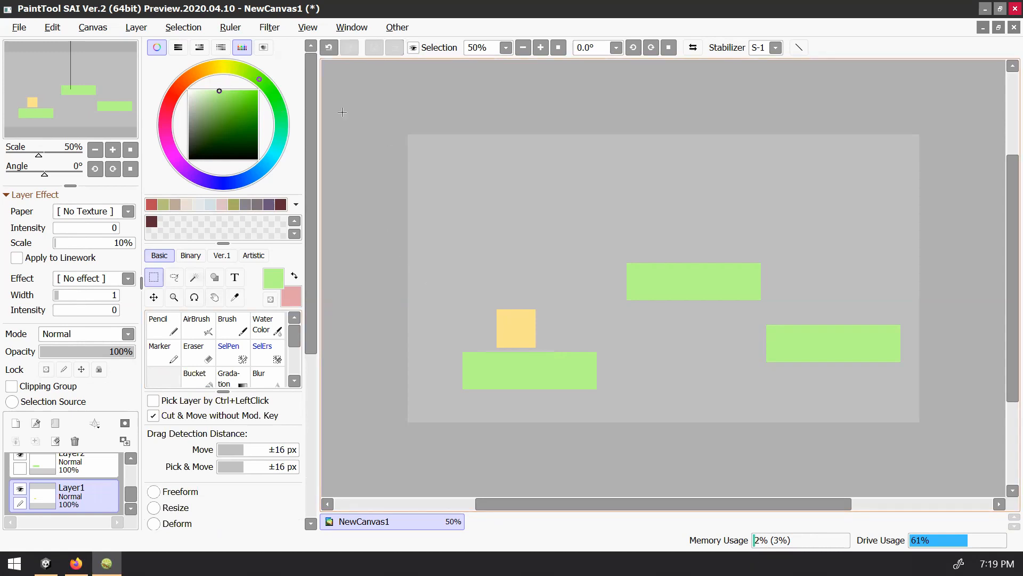
Open the Change Canvas Size settings and close them without resizing.
click(112, 30)
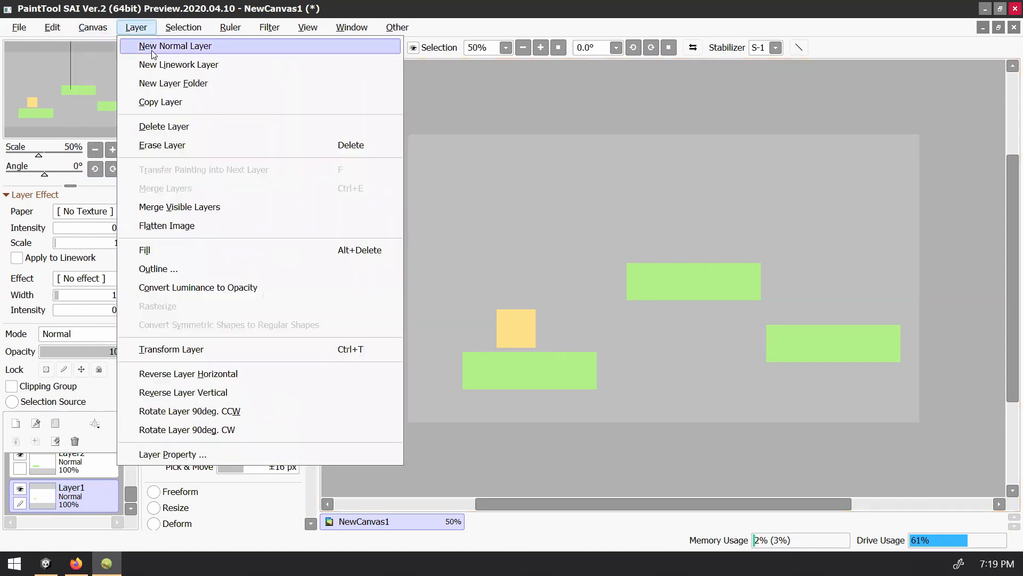
click(99, 65)
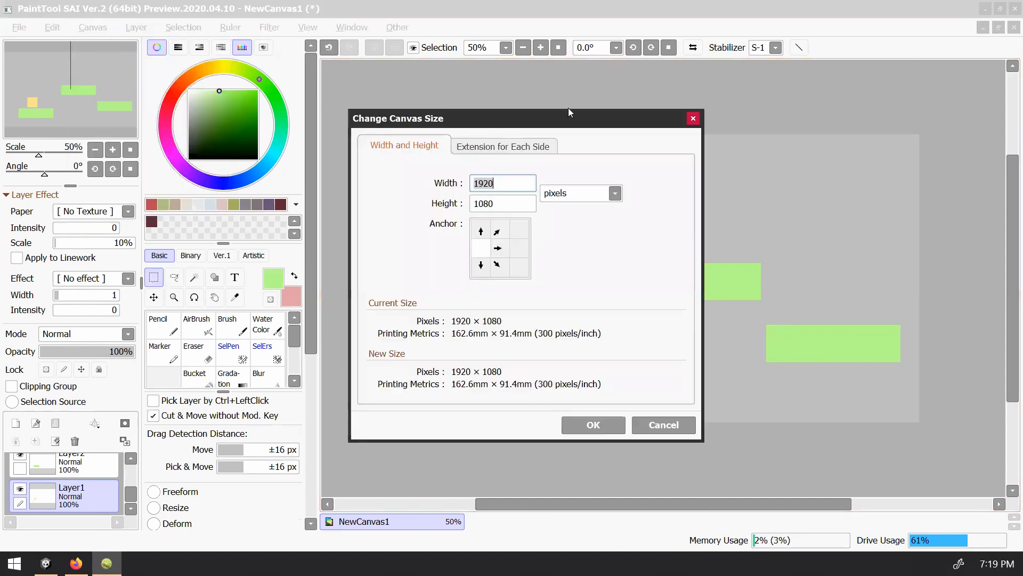
click(693, 118)
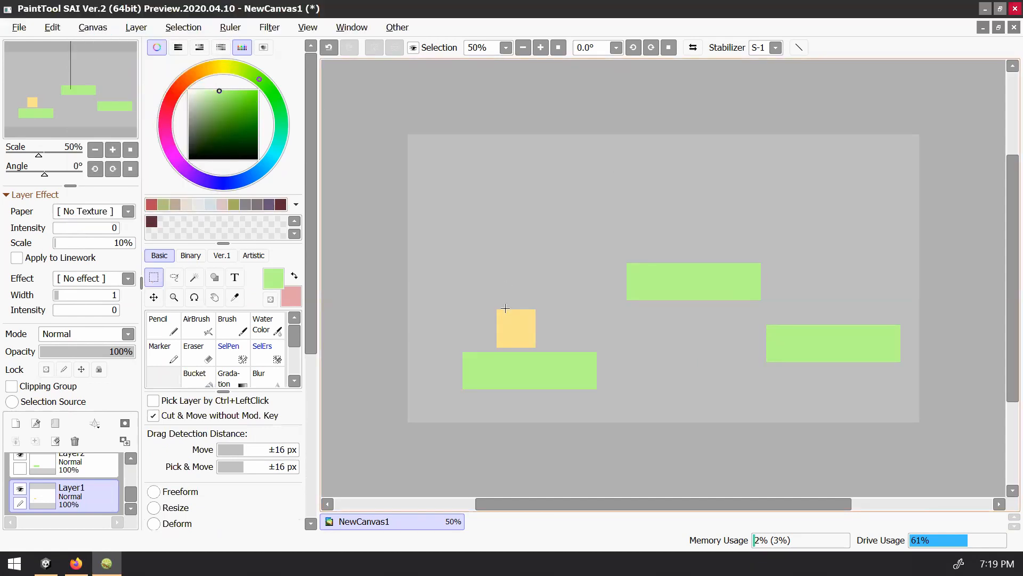
Trim the canvas to a selection tightly around the yellow square, then deselect.
drag(493, 306, 539, 351)
key(alt+c)
key(Down)
key(Down)
key(Return)
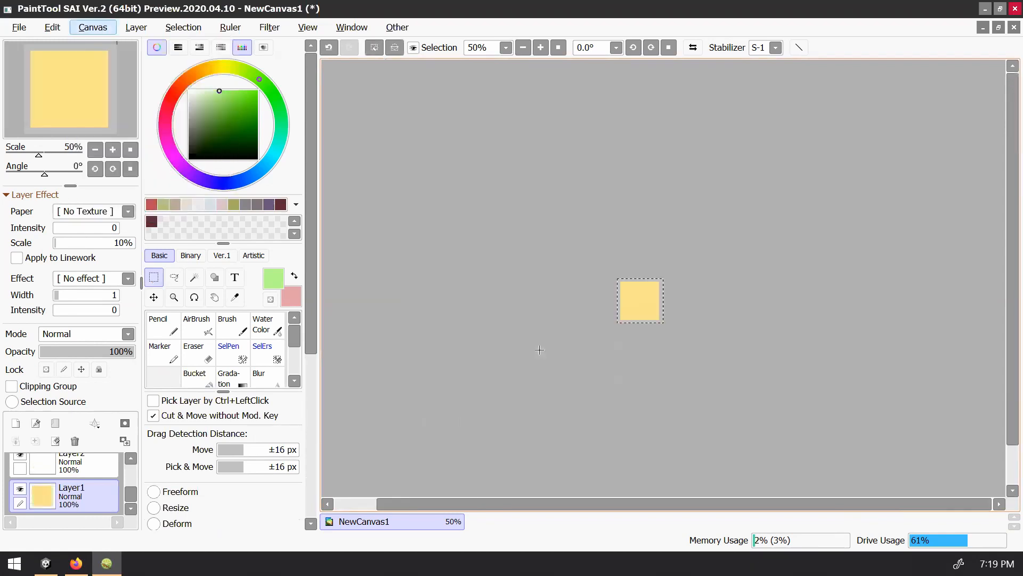
key(ctrl+d)
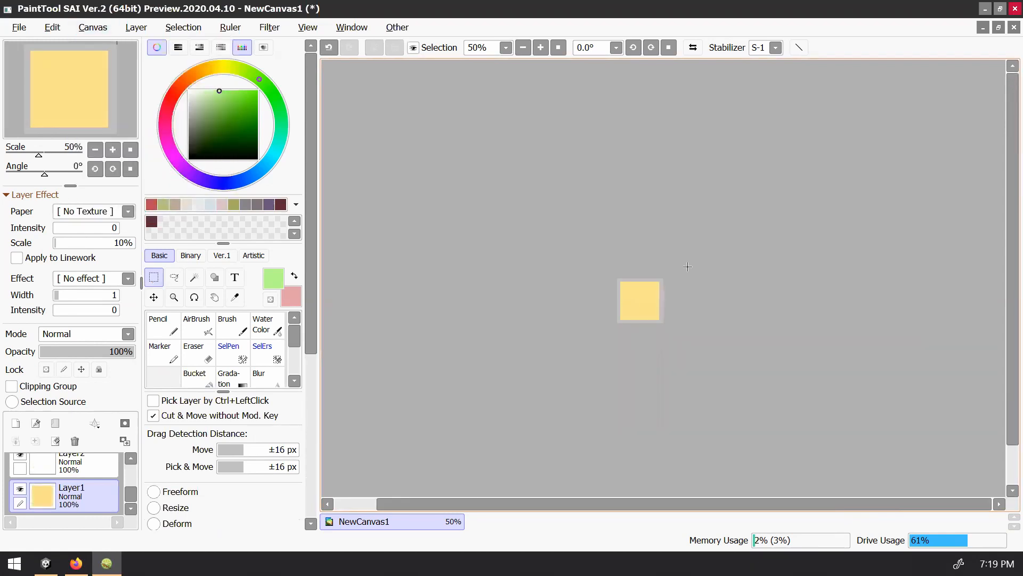
Set up the Pencil with black colour at brush size 8.
click(165, 330)
drag(223, 101, 186, 212)
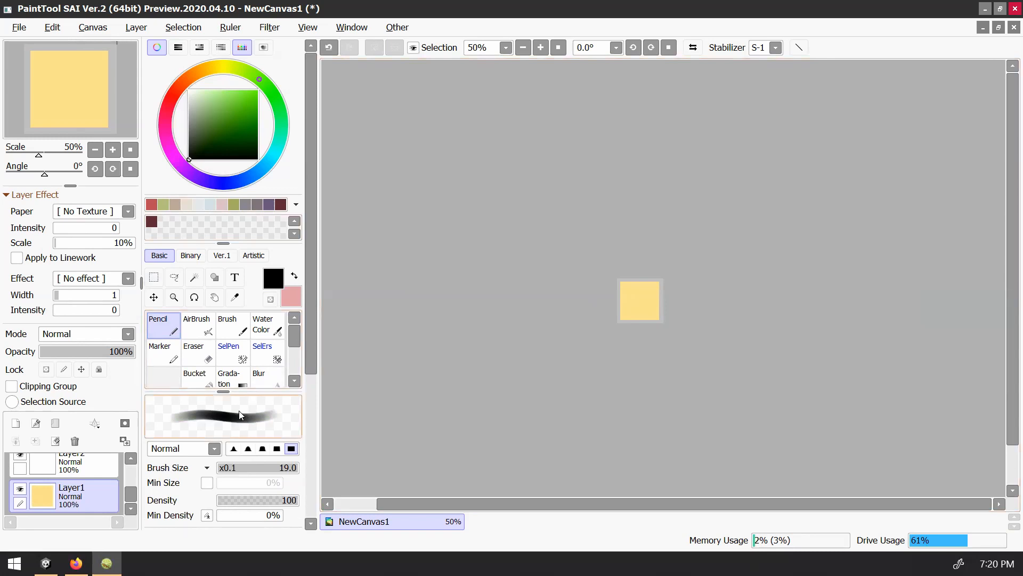
key(bracketleft)
key(bracketleft)
key(bracketleft)
key(bracketleft)
key(bracketleft)
key(bracketleft)
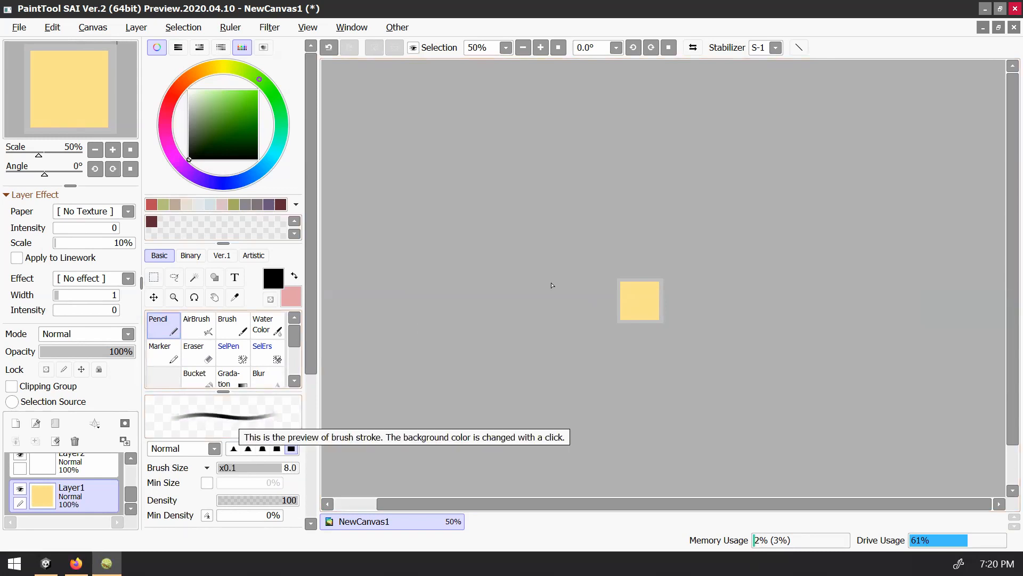
Draw a dot eye and a smile on the yellow square, then show the Formatting/Exporting slide.
click(635, 304)
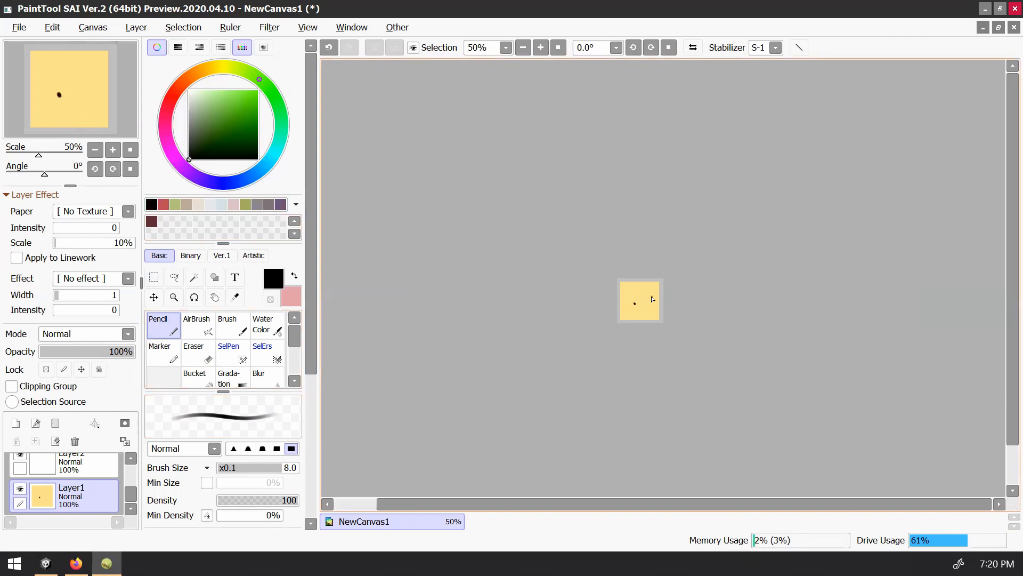
drag(643, 305, 654, 306)
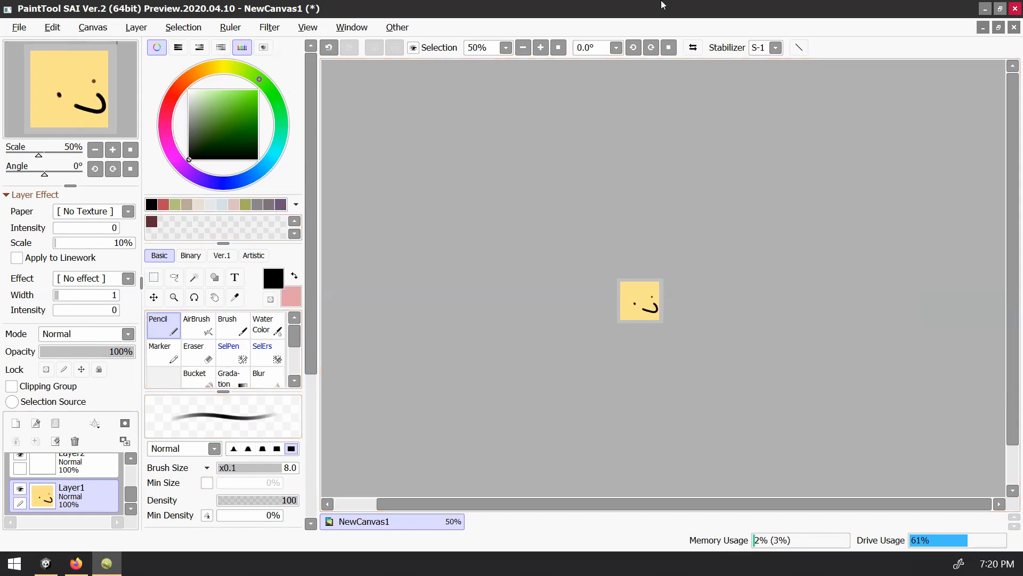
click(989, 10)
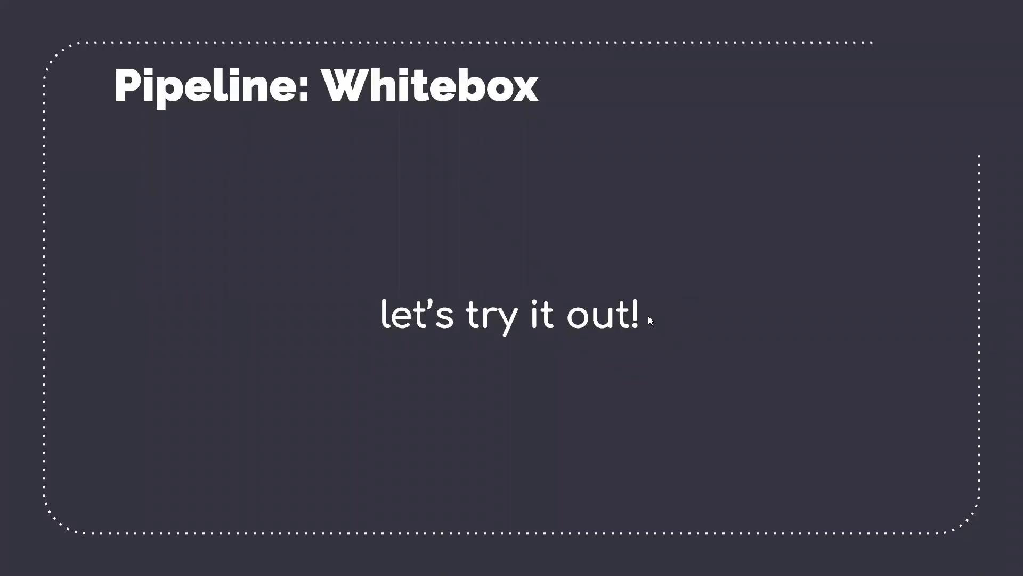
key(Right)
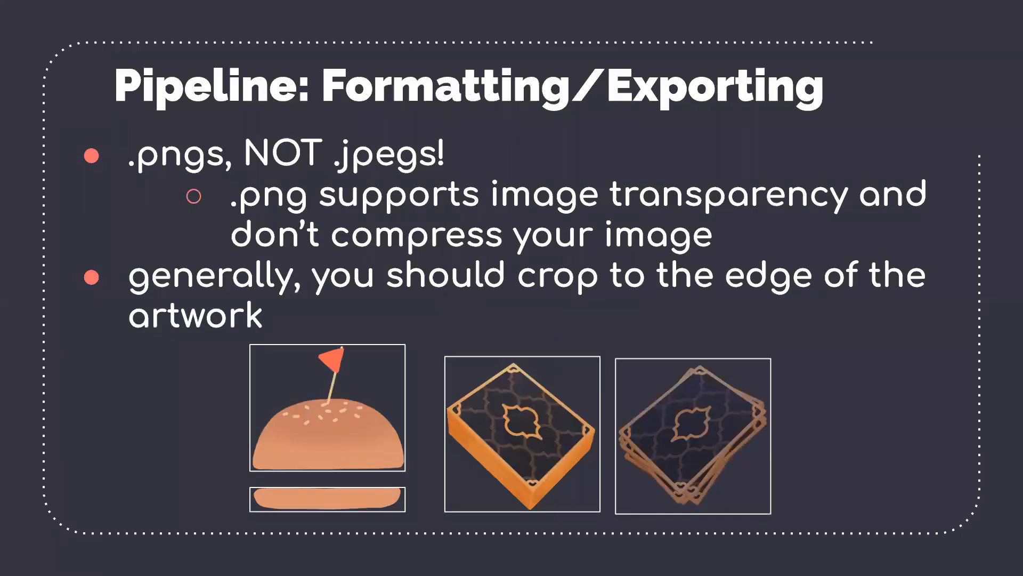
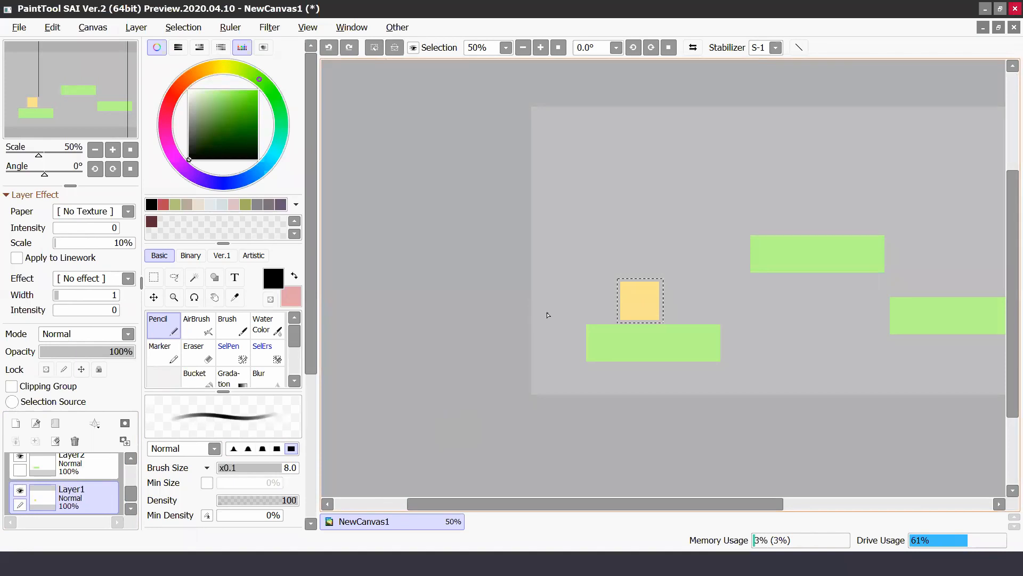
Collapse the Layer Effect panel and hide Layer4, Layer3 and Layer2, leaving only the yellow square.
scroll(546, 315, up, 1)
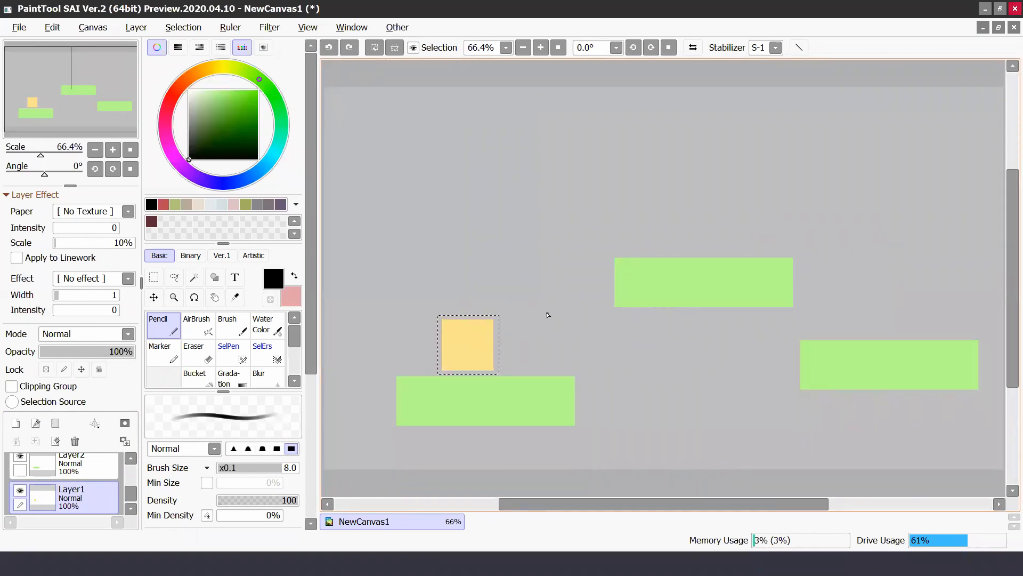
scroll(548, 314, down, 2)
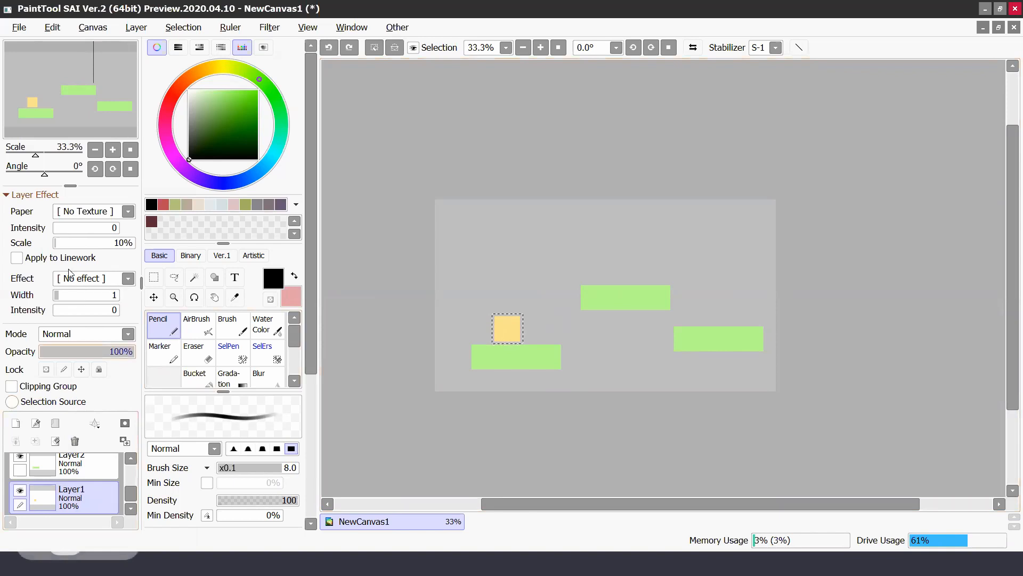
click(5, 195)
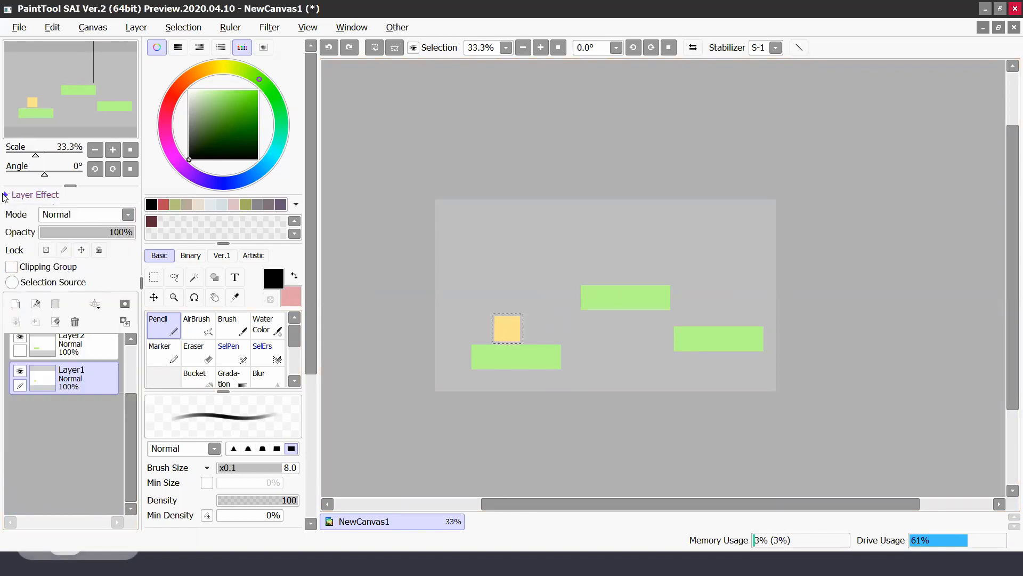
scroll(86, 382, up, 3)
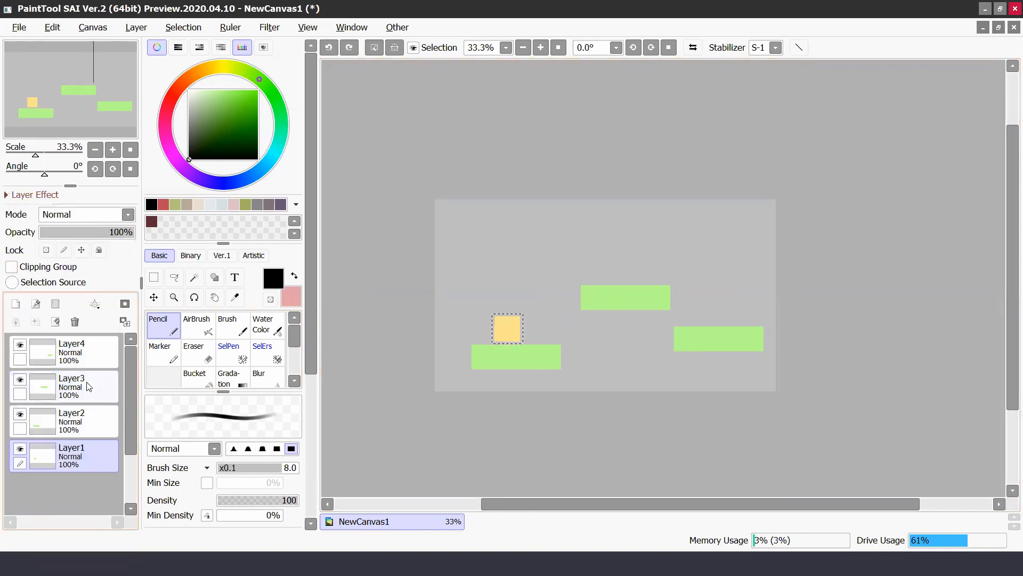
click(20, 347)
click(20, 380)
click(20, 415)
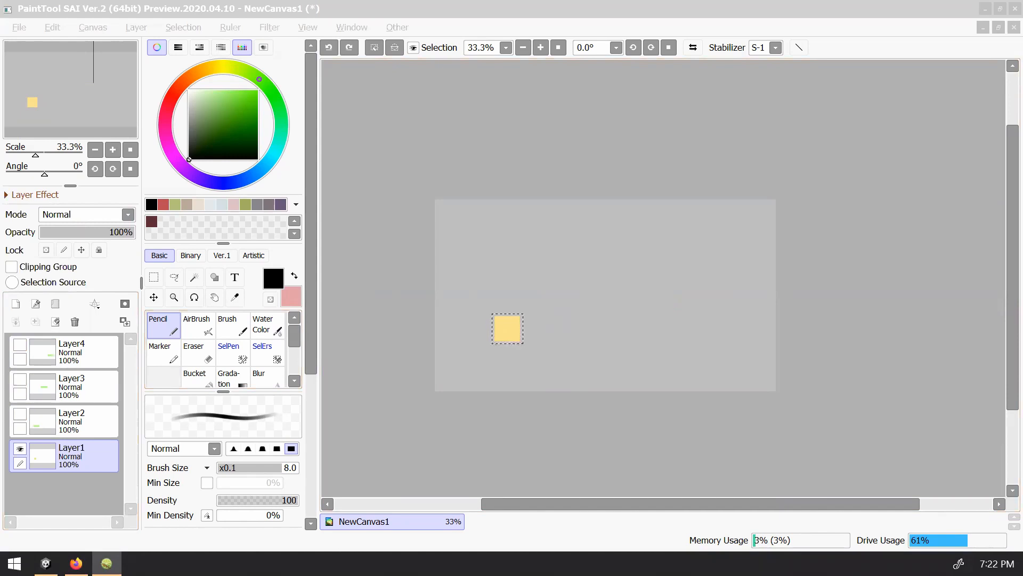
Name the file 'player', choose the PNG file type, and save it in the sdp folder.
drag(0, 22, 654, 21)
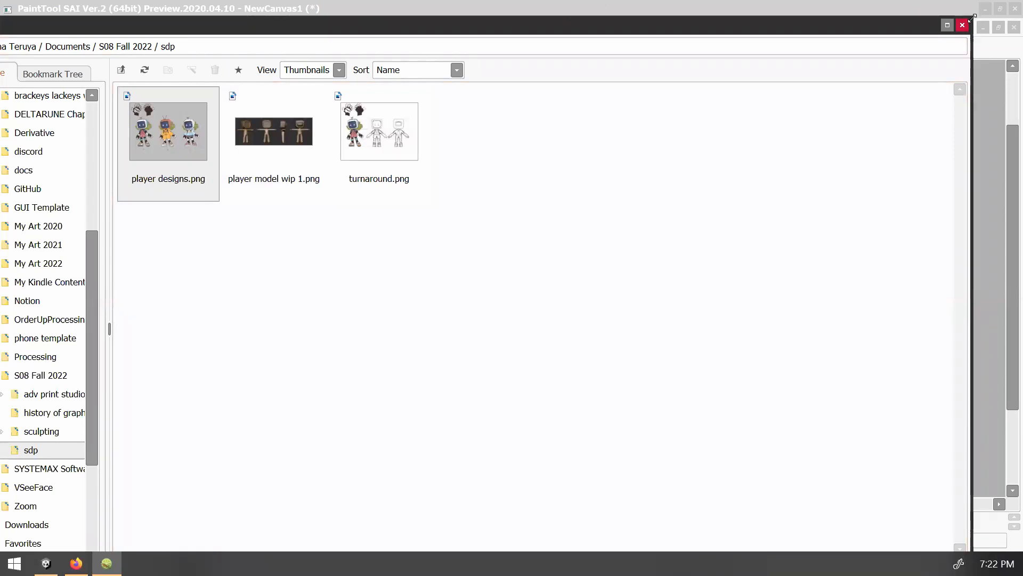
drag(971, 17, 586, 255)
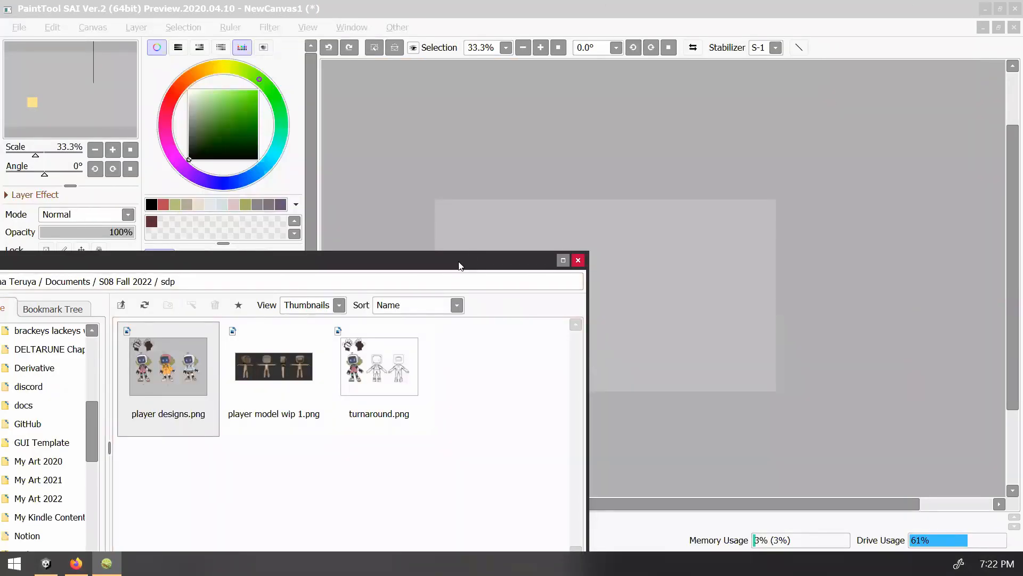
double_click(470, 252)
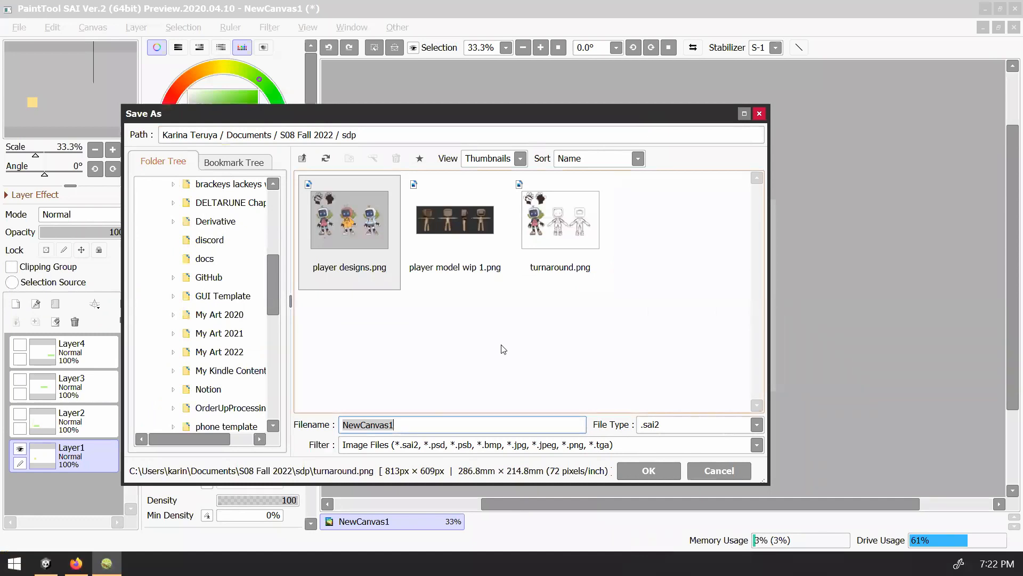
text(player)
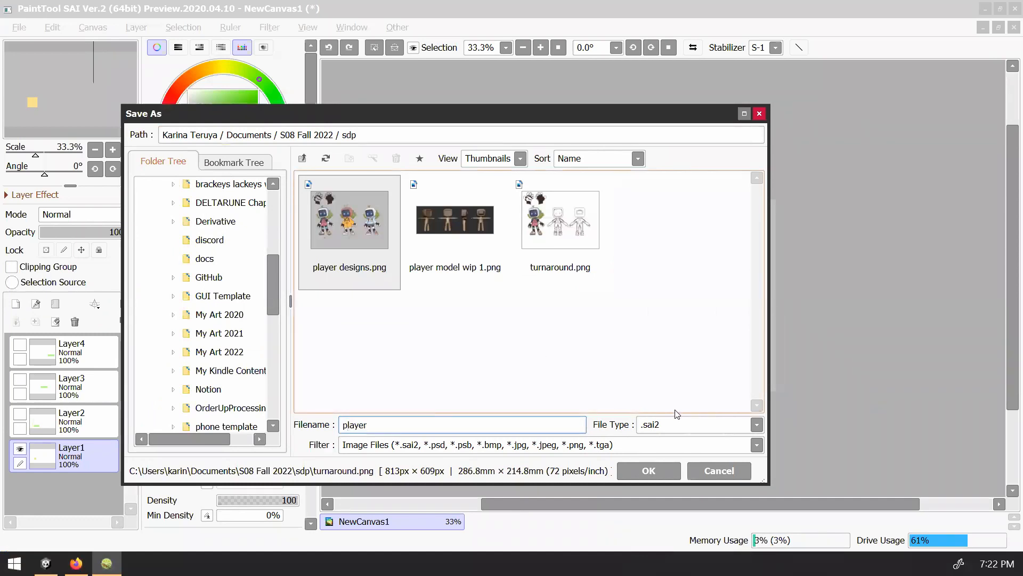
click(678, 421)
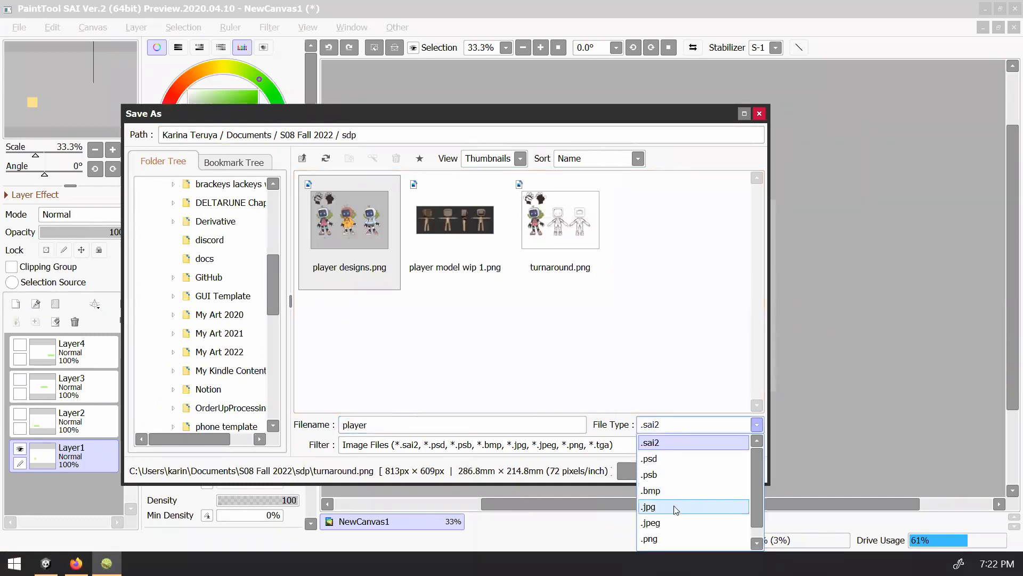
click(675, 539)
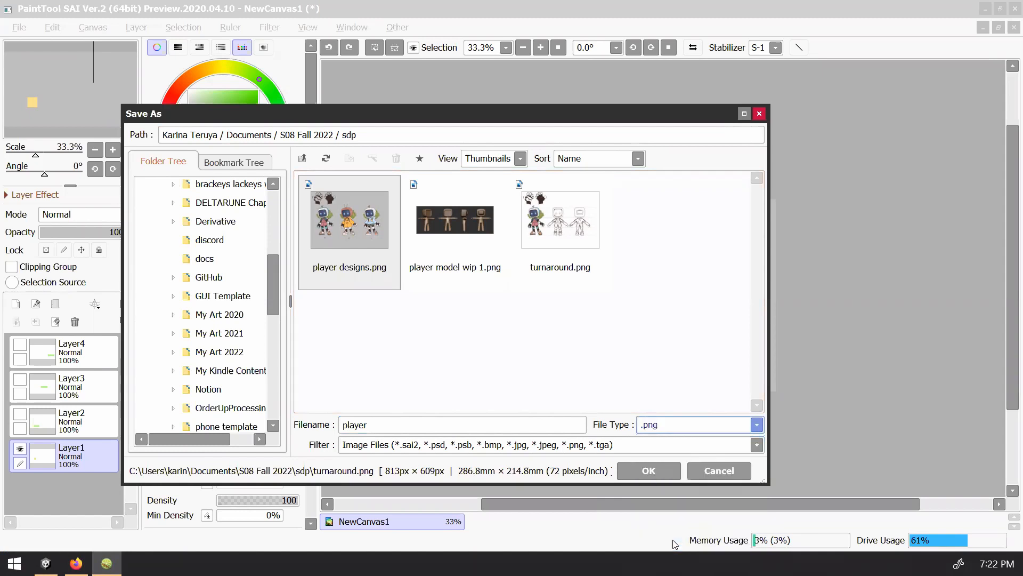
click(659, 463)
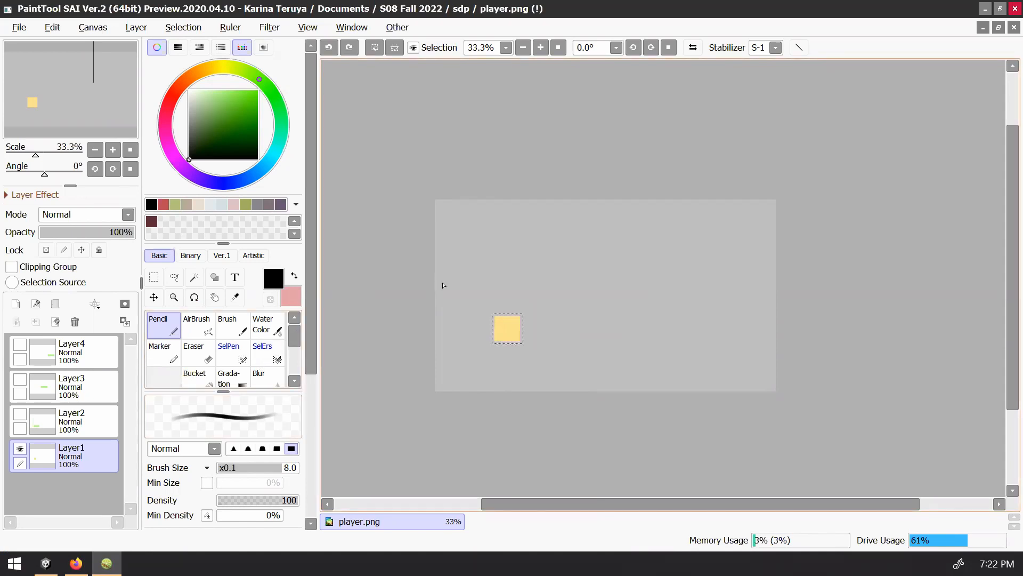
Trim the canvas to the yellow square selection and overwrite player.png with it.
key(alt+c)
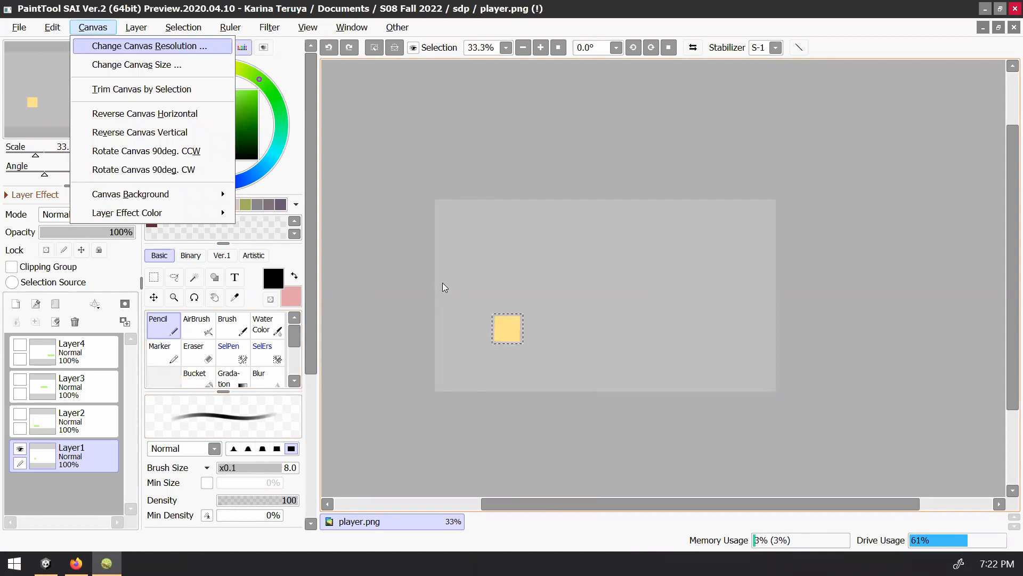
key(t)
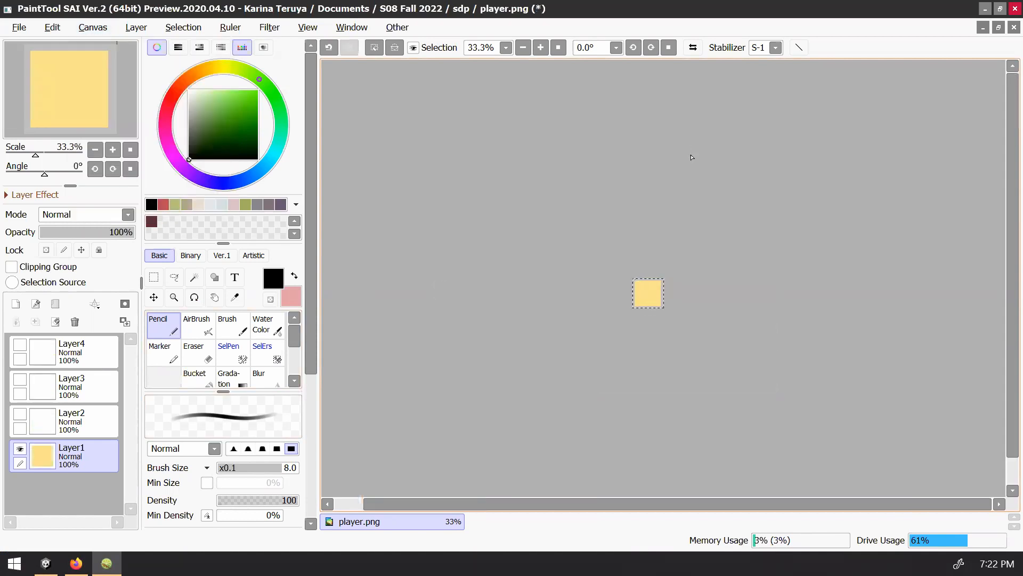
key(ctrl+shift+s)
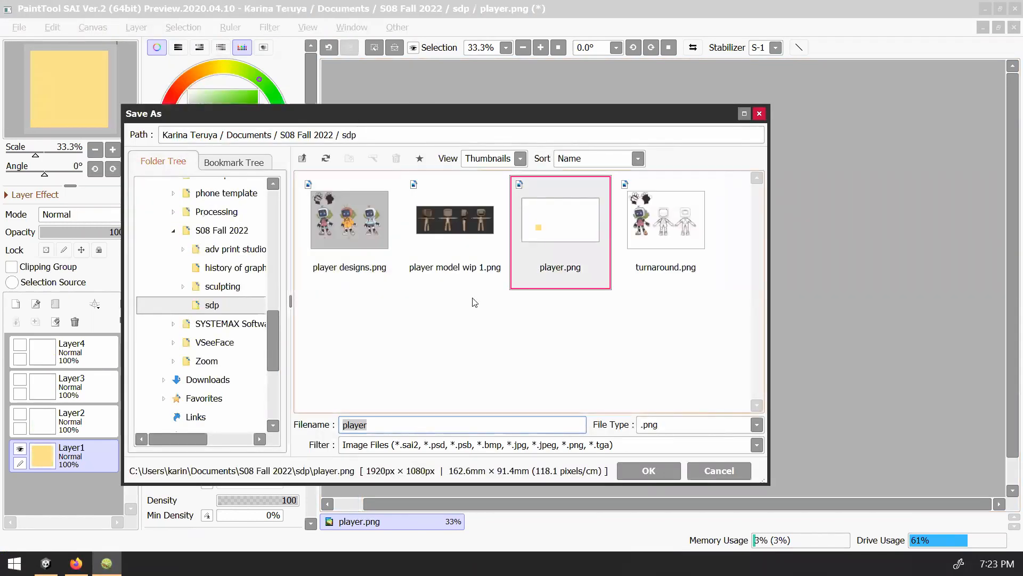
double_click(581, 247)
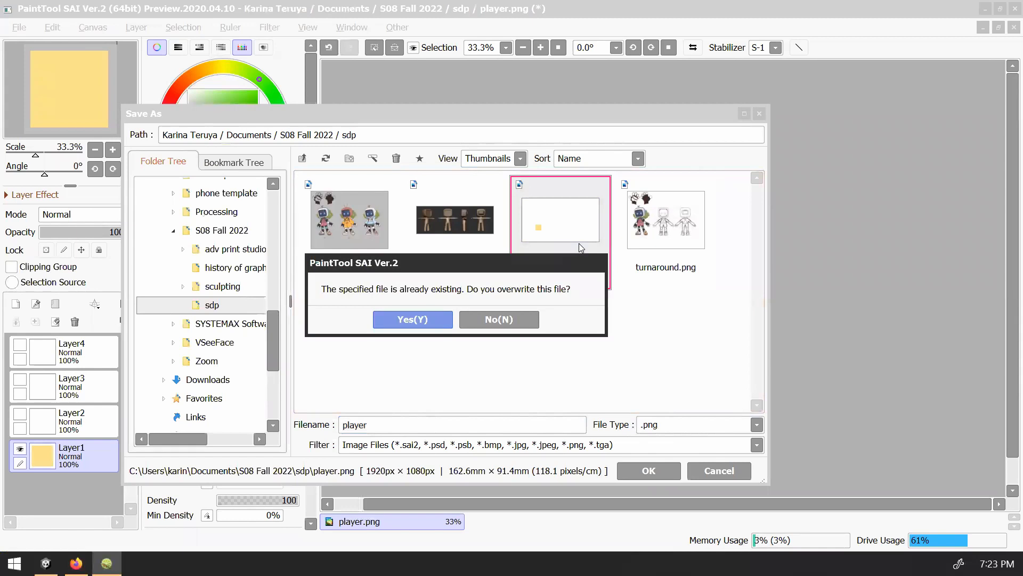
click(419, 322)
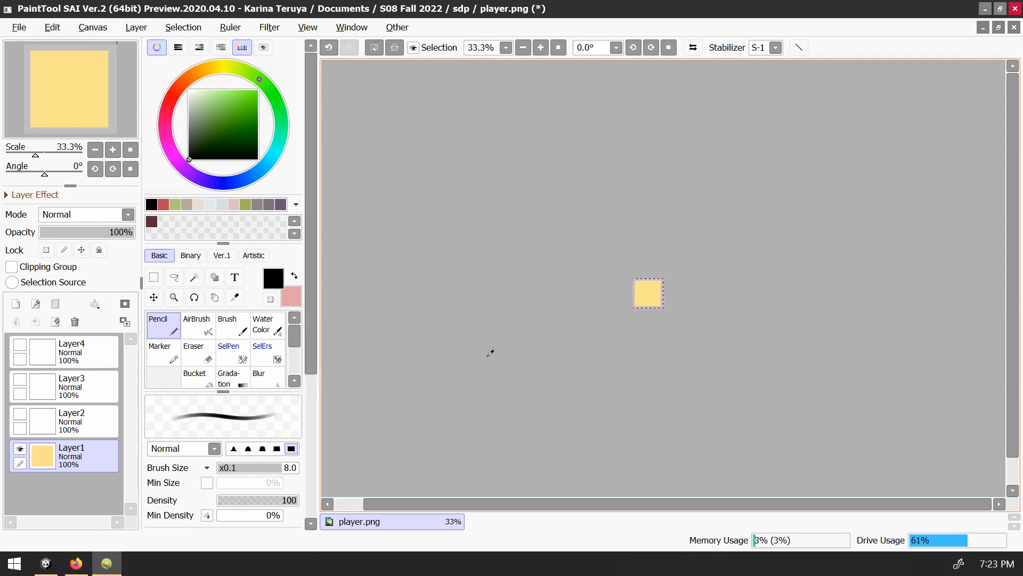
Undo the crop, deselect, and undo/redo back to the full mockup with its green platforms.
key(ctrl+z)
key(ctrl+z)
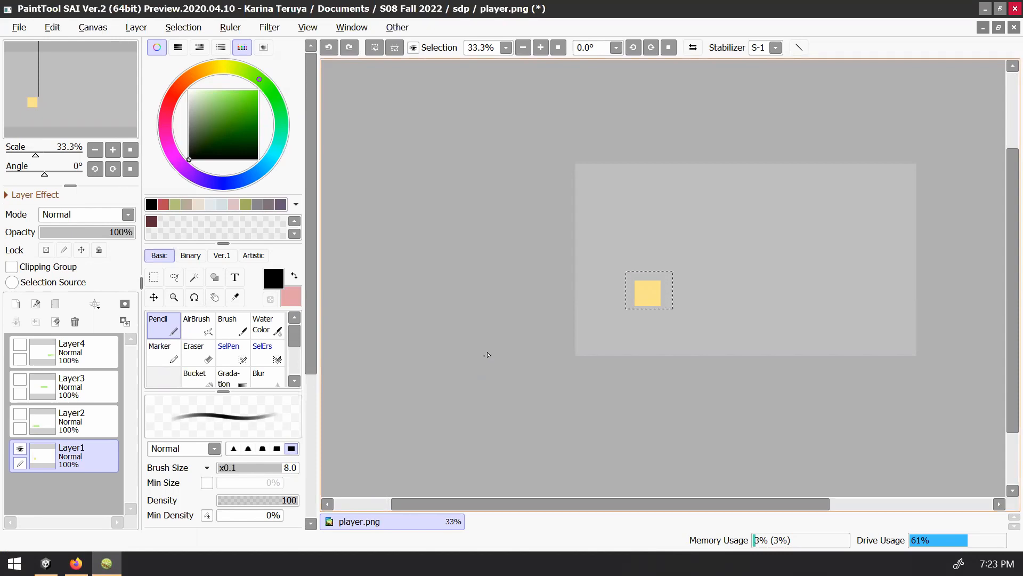
key(ctrl+d)
key(ctrl+z)
key(ctrl+z)
key(ctrl+z)
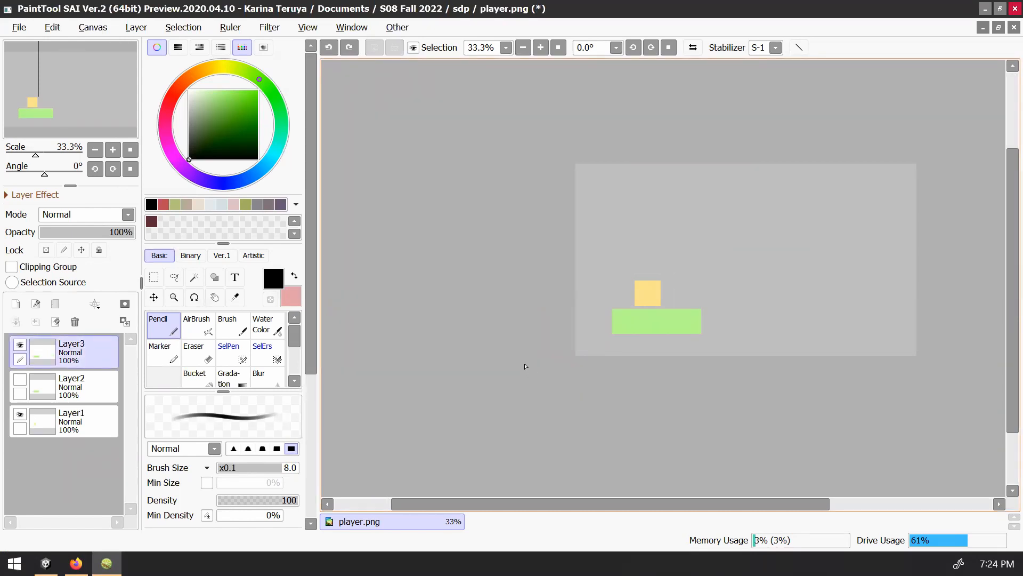
key(ctrl+y)
key(ctrl+y)
key(ctrl+y)
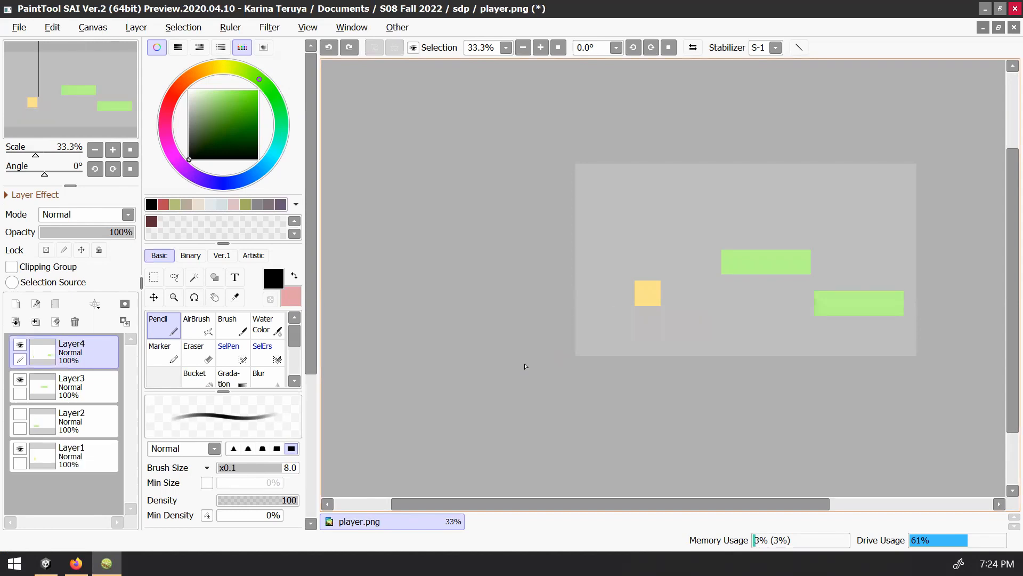
key(ctrl+z)
Save the mockup under the new name blockout with the .psd file type.
key(ctrl+shift+s)
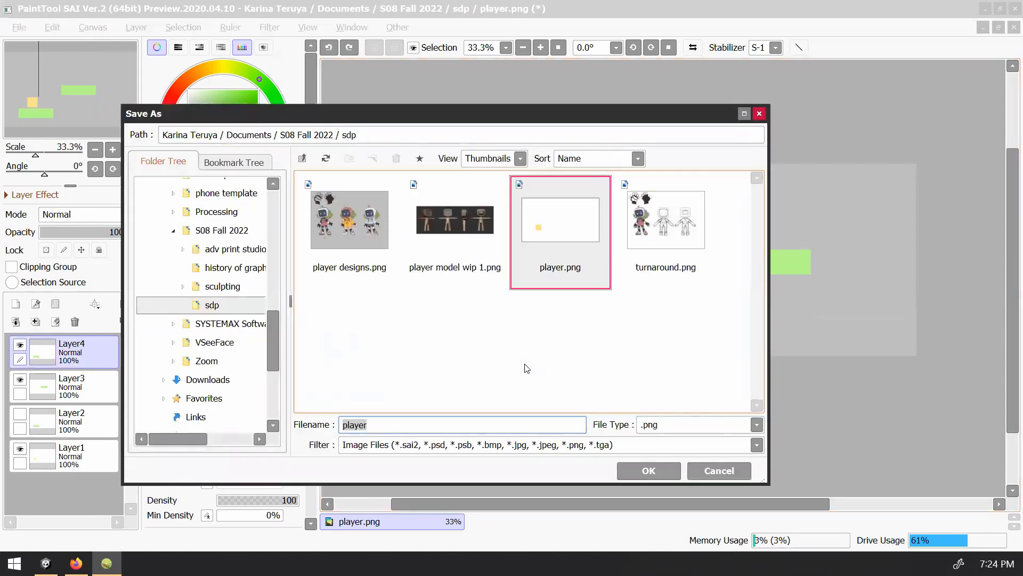
key(BackSpace)
text(blockout)
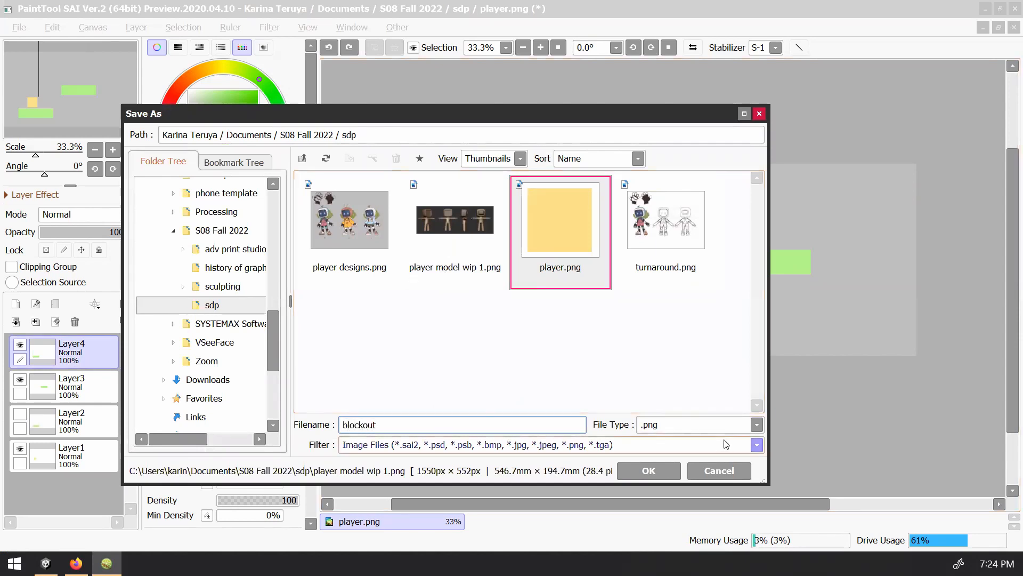
click(721, 428)
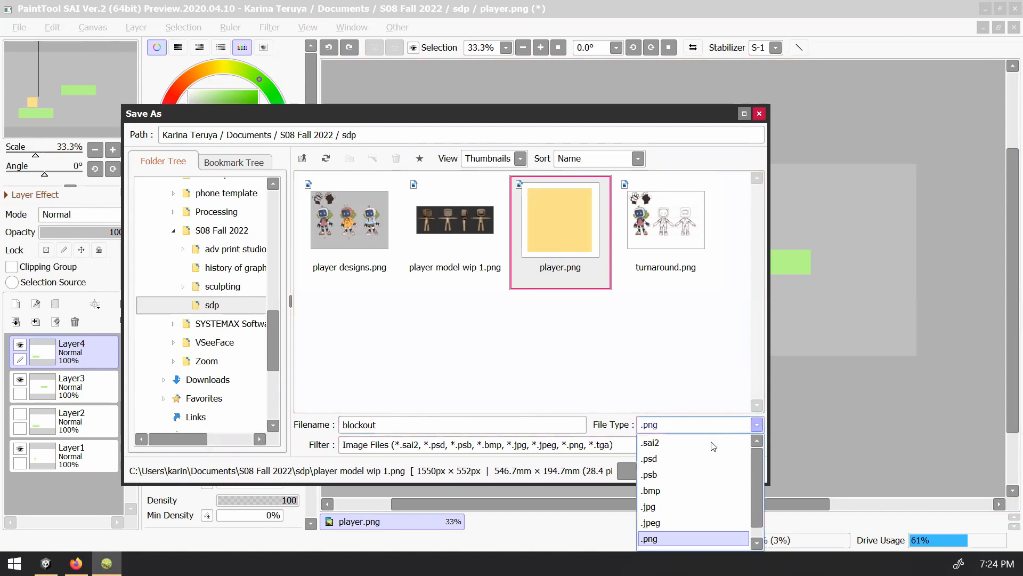
click(680, 459)
click(657, 471)
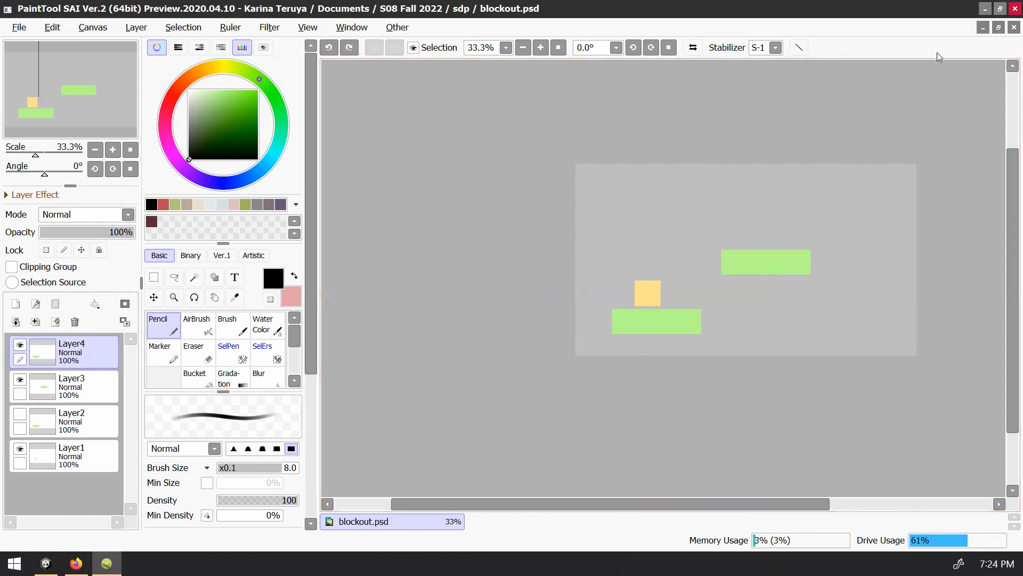
Close the document, reopen blockout.psd and player.png, and return to the blockout.psd tab.
click(1012, 27)
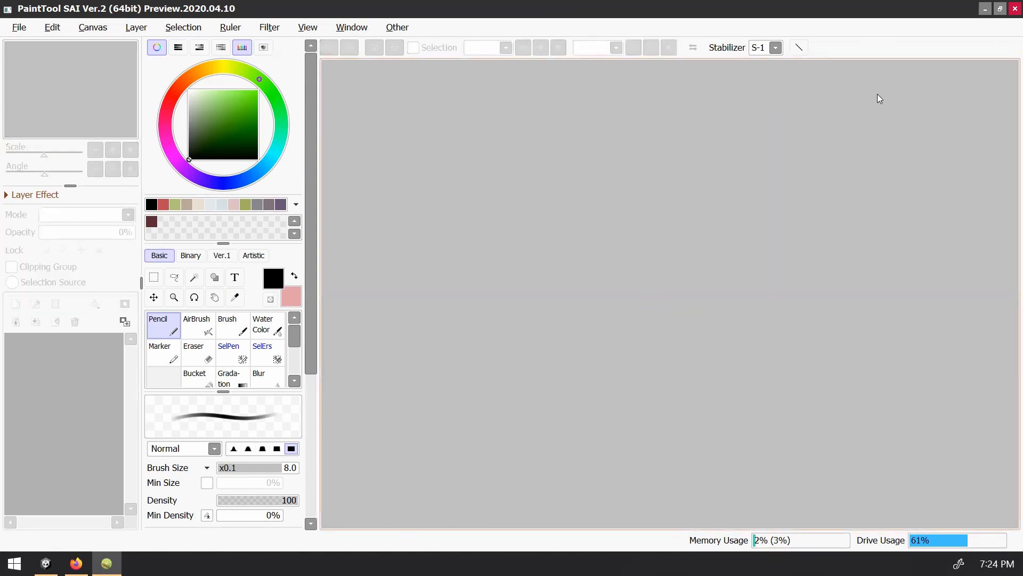
key(ctrl+o)
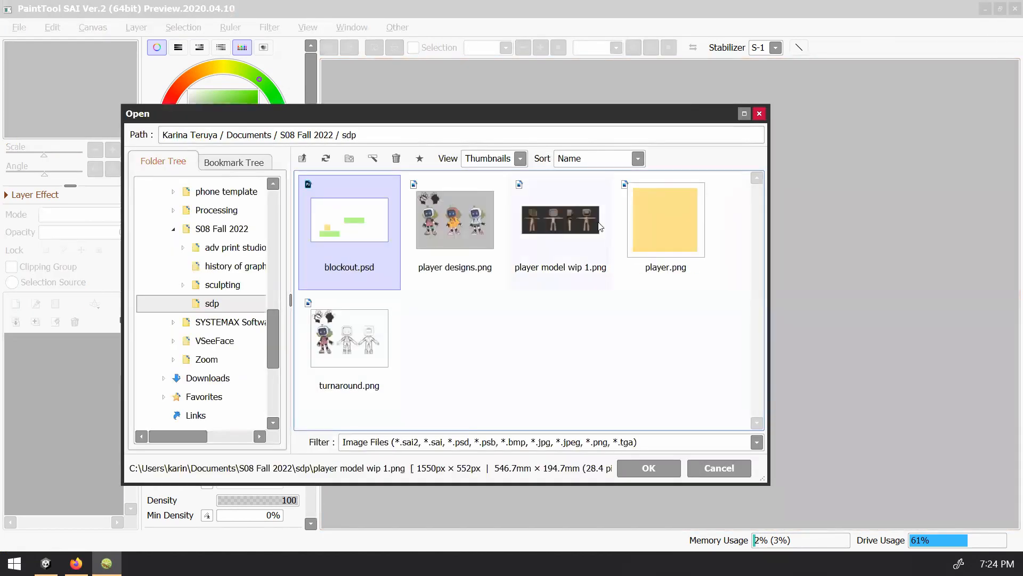
double_click(379, 230)
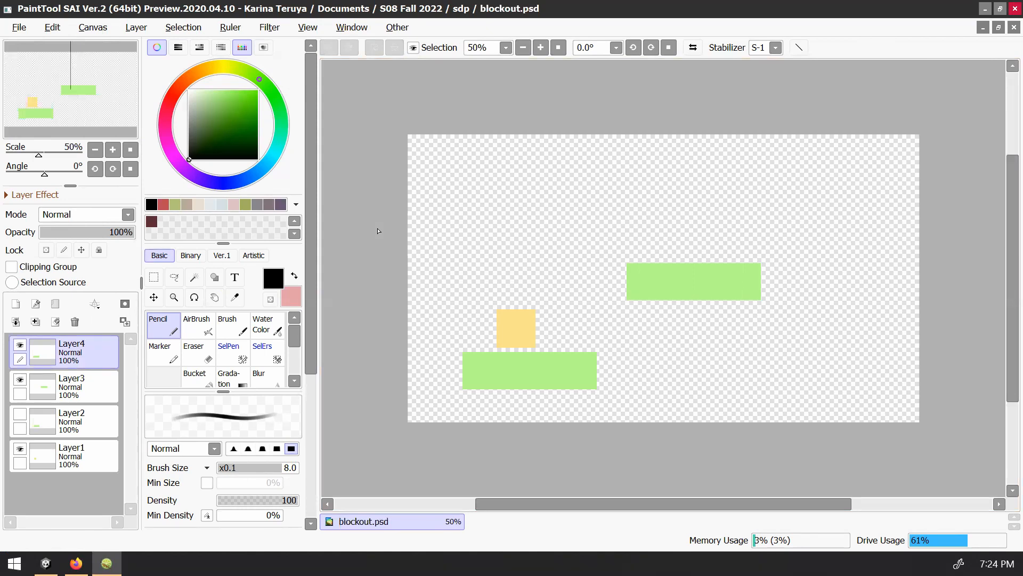
key(ctrl+o)
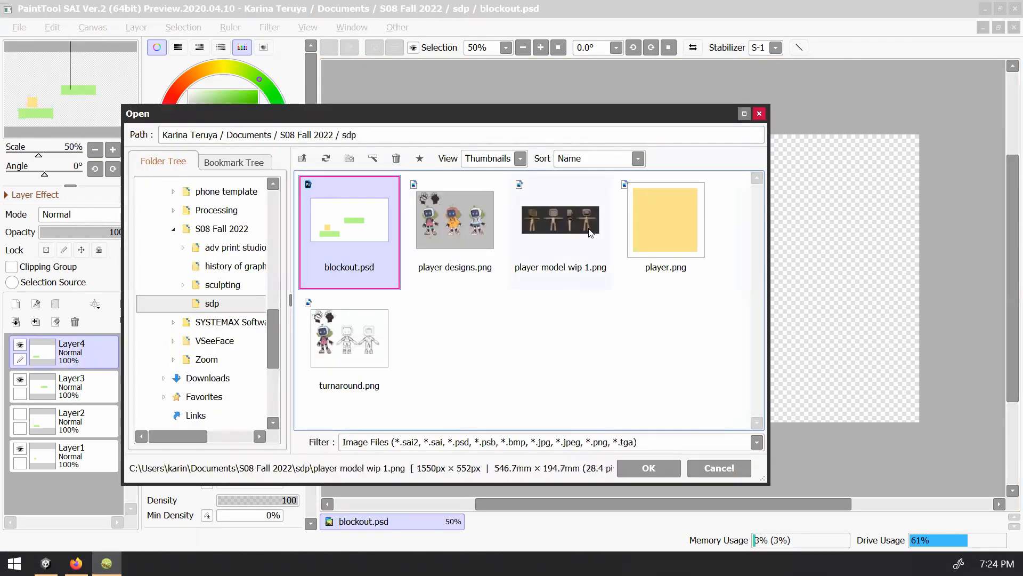
double_click(645, 227)
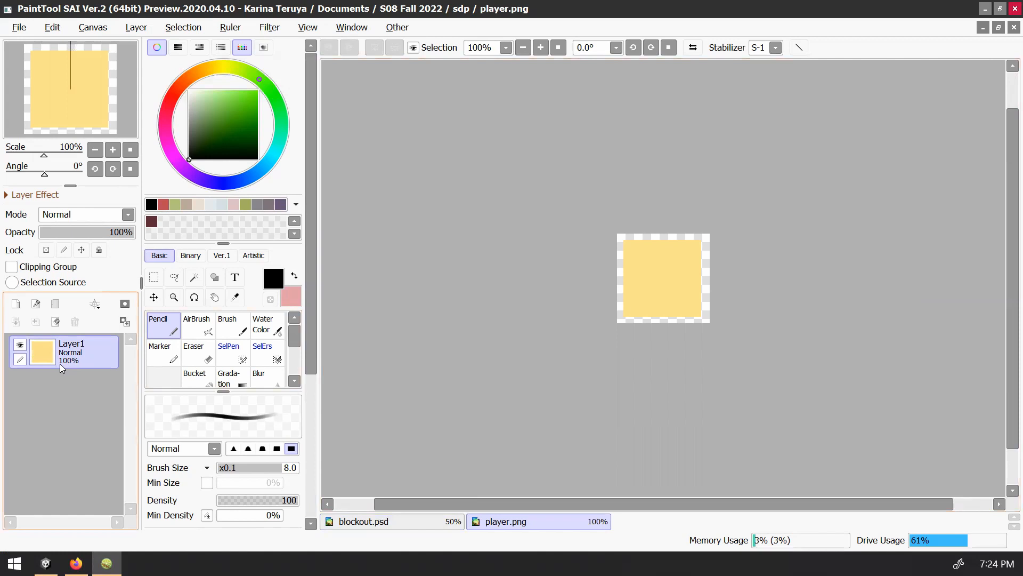
click(384, 523)
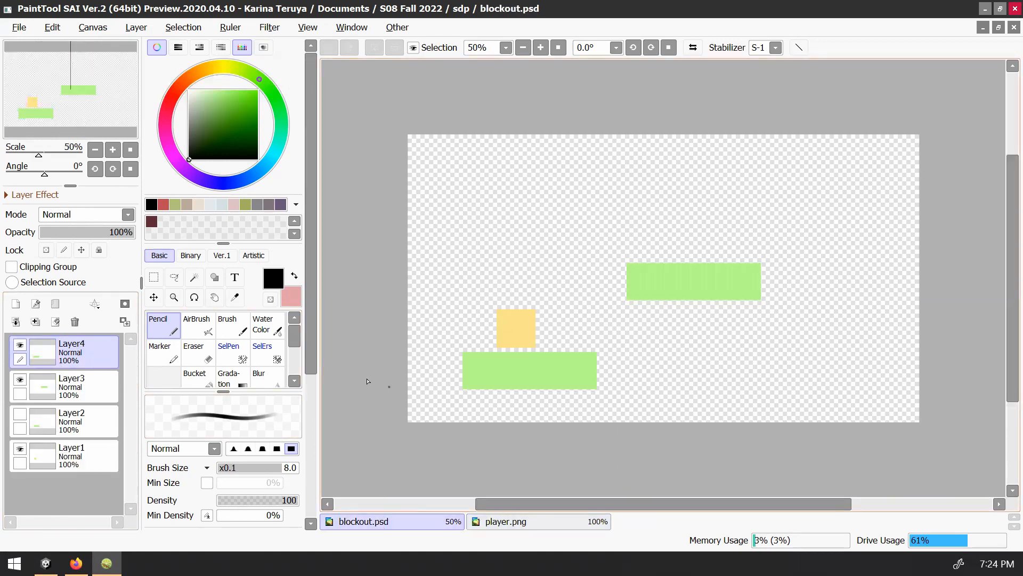
Switch to player.png, minimize SAI, and advance the slides to the animation-centering slide.
mouse_move(316, 347)
mouse_down()
mouse_move(328, 470)
mouse_move(321, 292)
mouse_move(316, 487)
mouse_move(318, 247)
mouse_up()
click(496, 524)
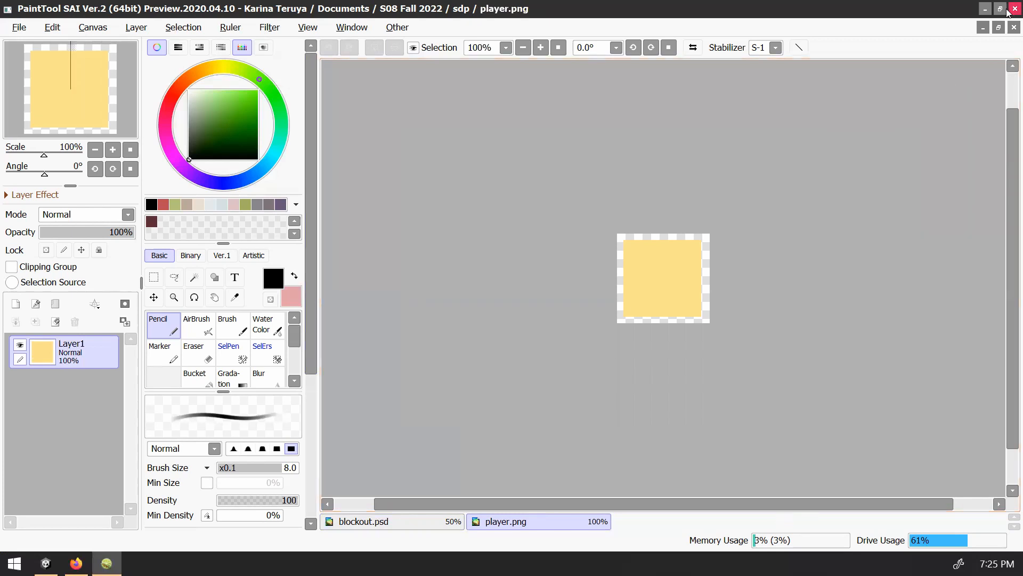
click(986, 9)
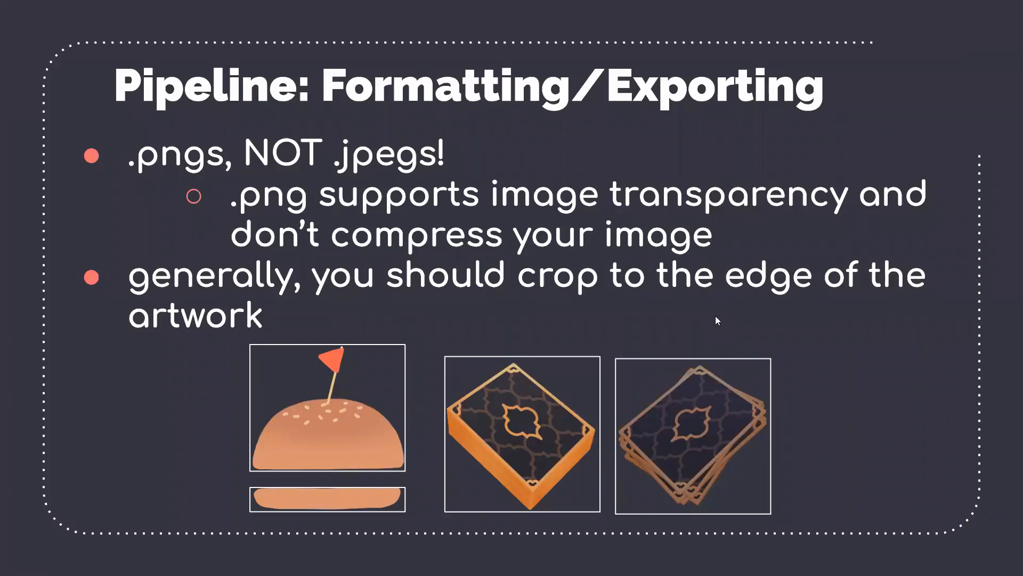
click(729, 331)
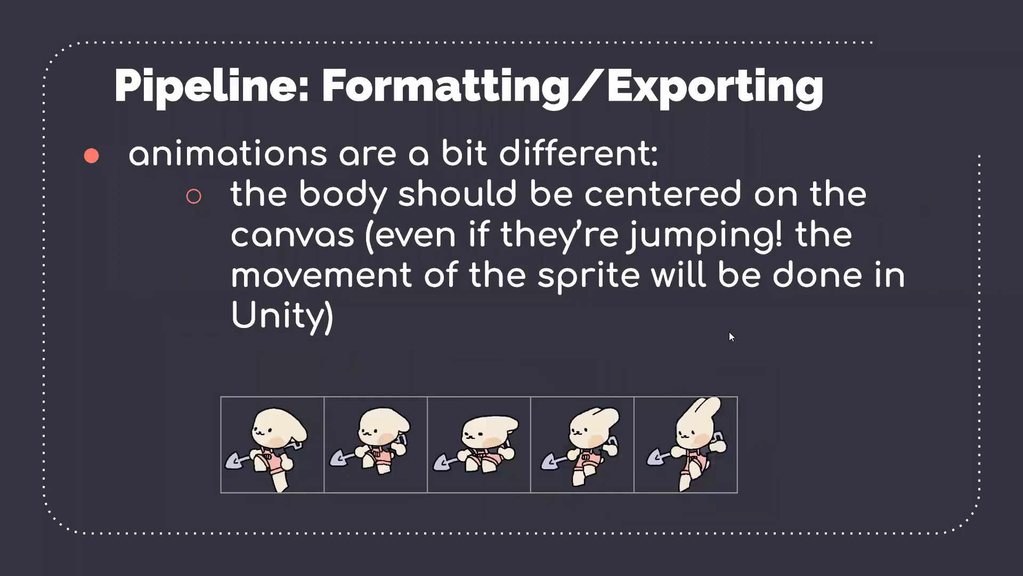